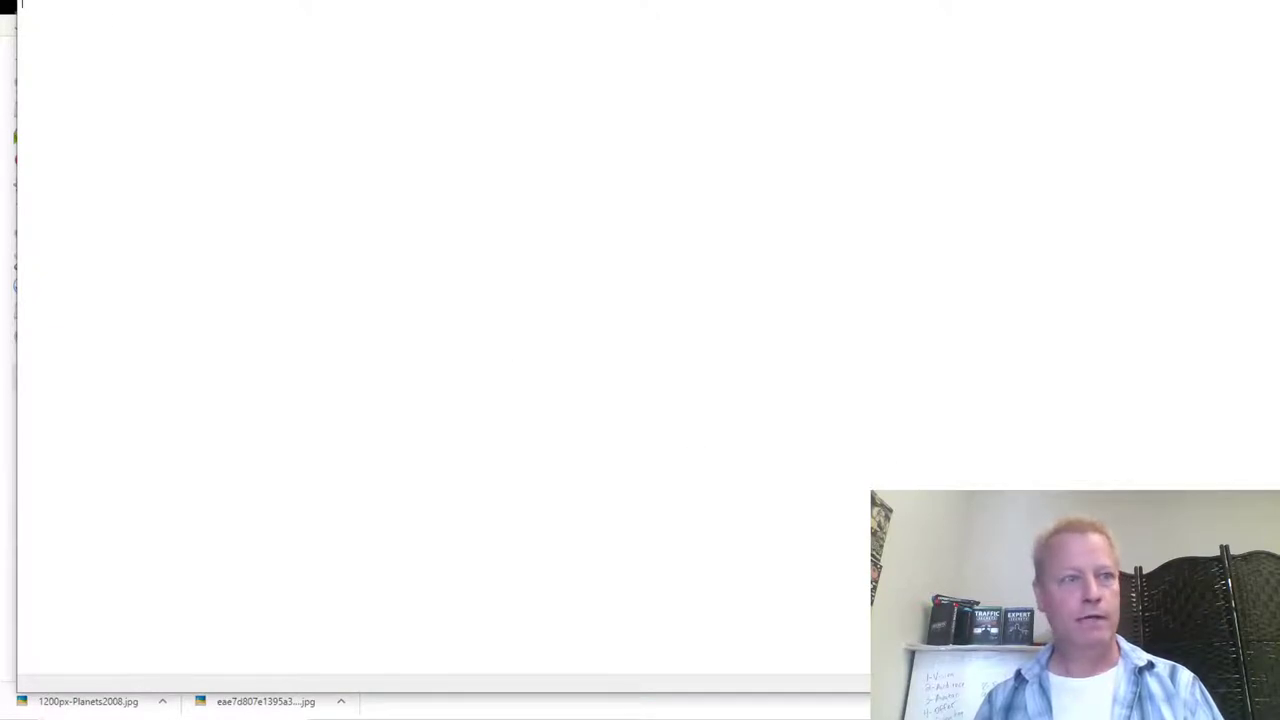
# Step: Position the Notepad window and type 'Creating a FREE course and Hosting it for FREE'
pyautogui.moveTo(171, 0); pyautogui.dragTo(200, 31)
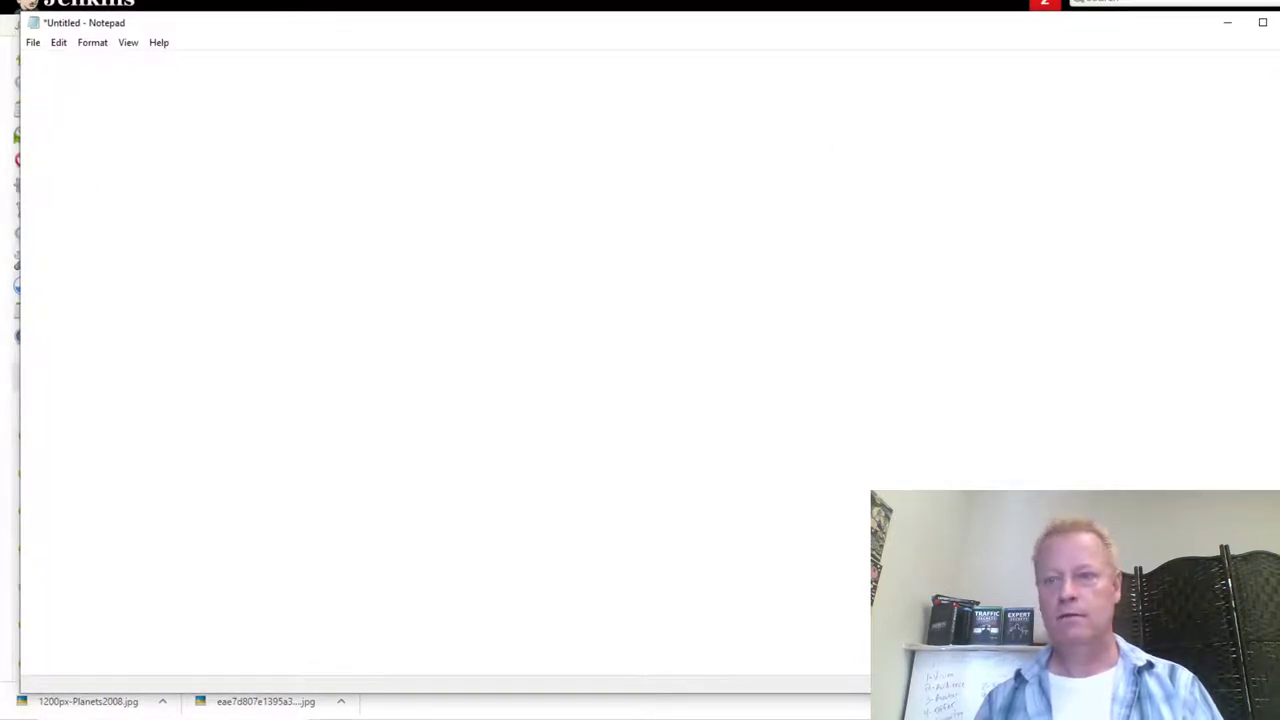
pyautogui.moveTo(1279, 323); pyautogui.dragTo(1265, 323)
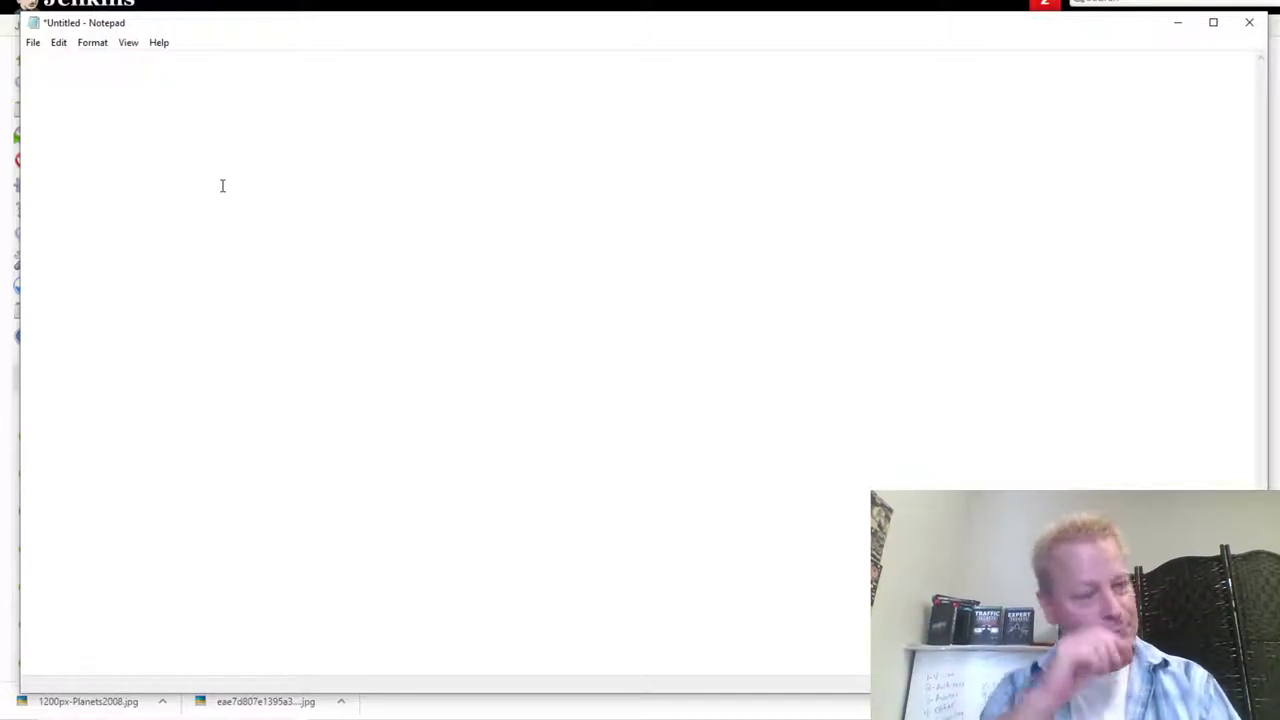
pyautogui.write('Creating a FREE course and Hosting it for FREE')
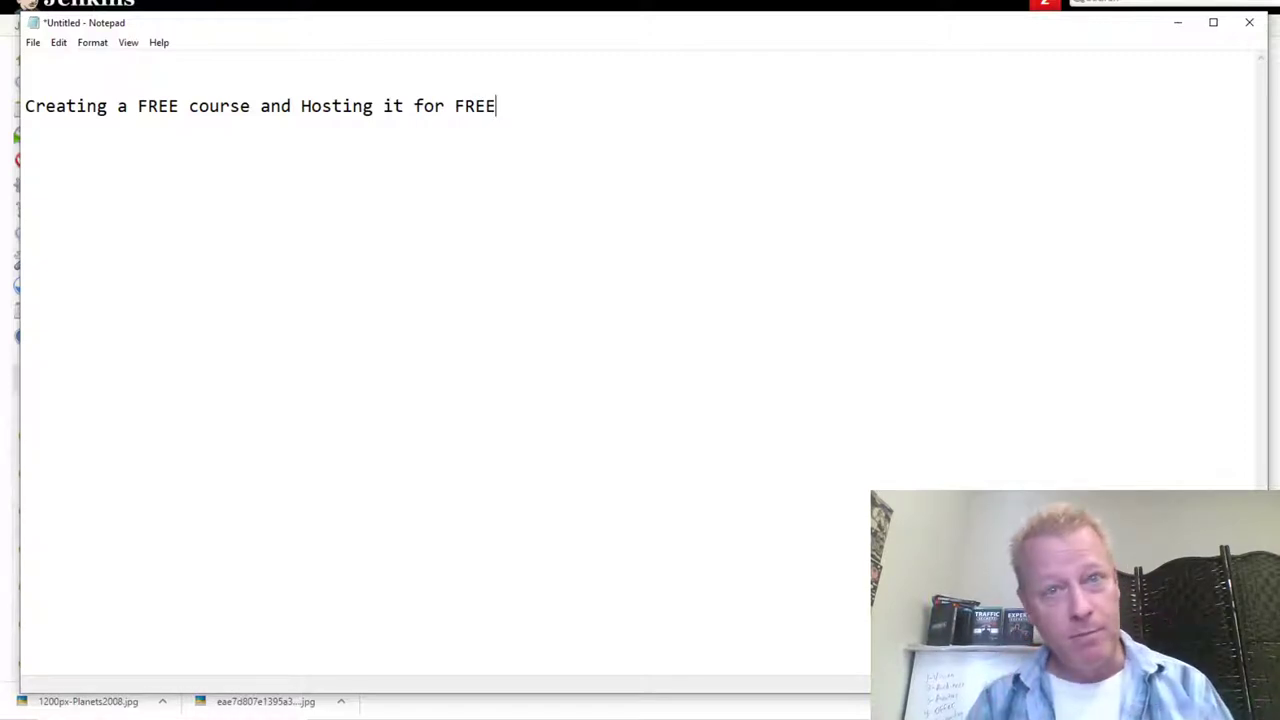
# Step: Insert 'or Paid' after the first FREE, append 'in 2020', and start a dash bullet below
pyautogui.click(181, 111)
pyautogui.write('or Paid')
pyautogui.click(588, 108)
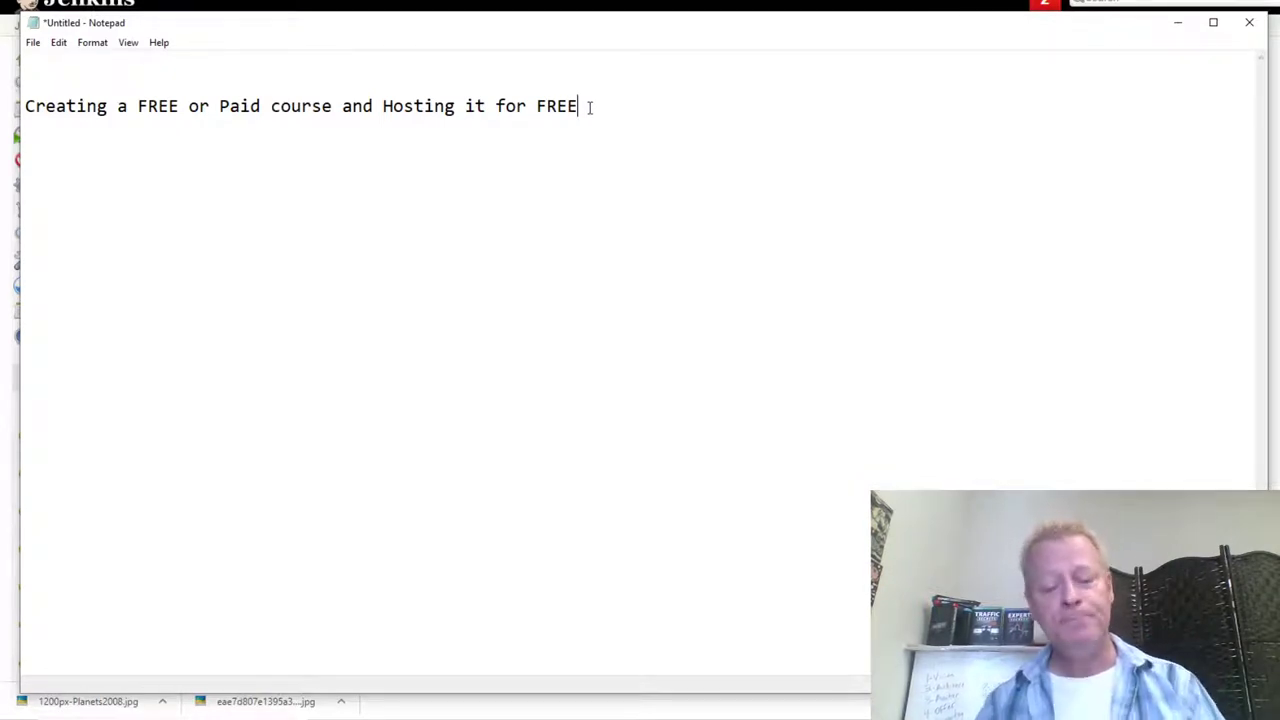
pyautogui.write('in 2020')
pyautogui.press('Return')
pyautogui.press('Return')
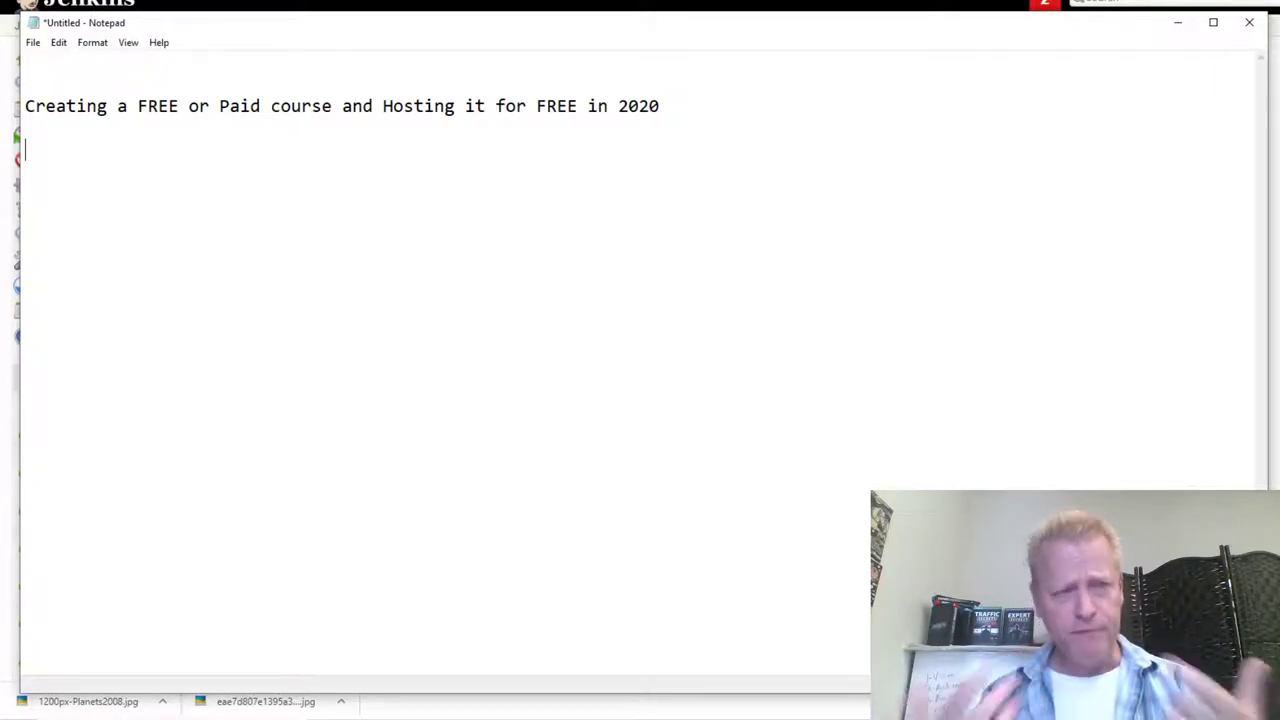
pyautogui.write('-')
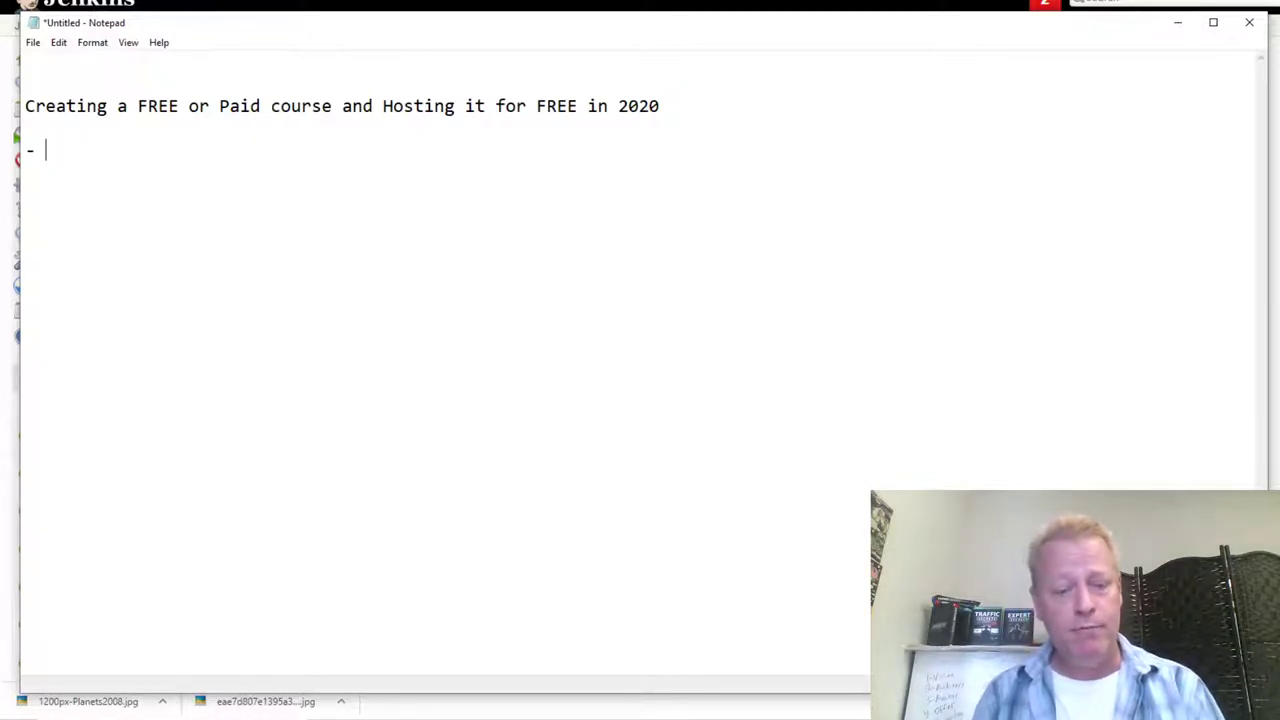
# Step: Type the first bullet 'Need a good title (How to X without X)' and start a new line
pyautogui.write('Need a good title')
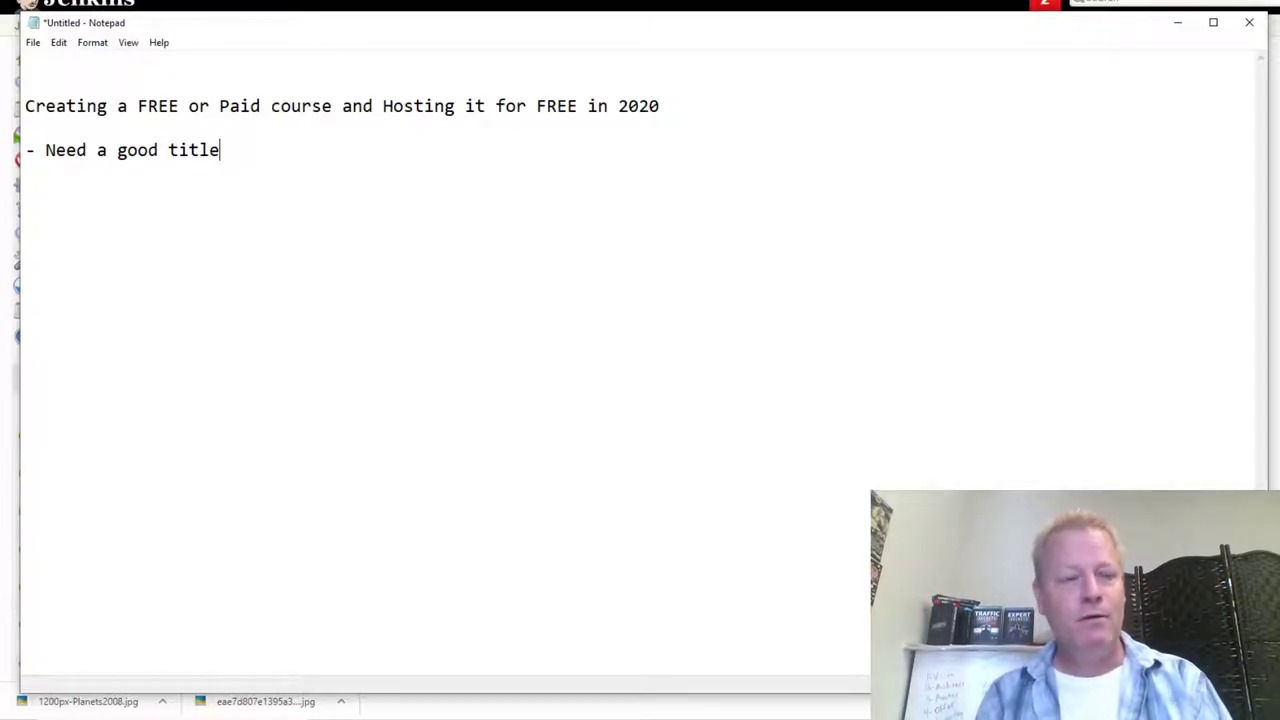
pyautogui.write('(')
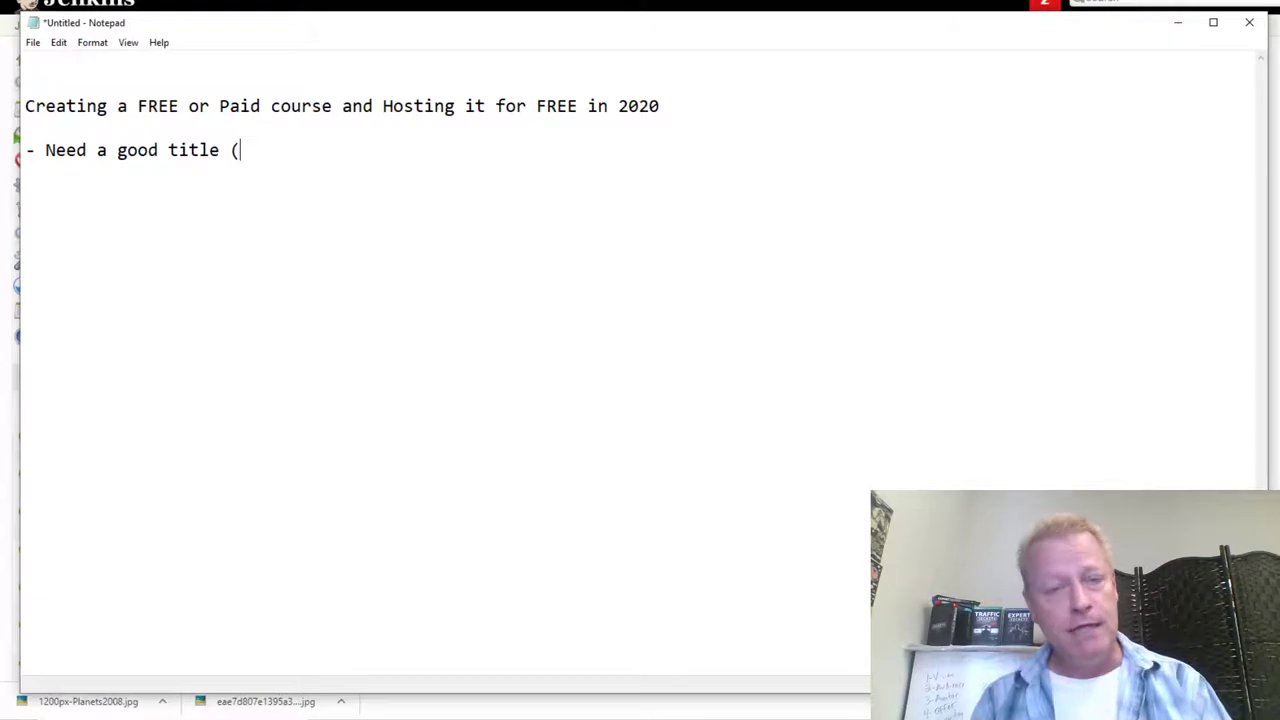
pyautogui.write('How ')
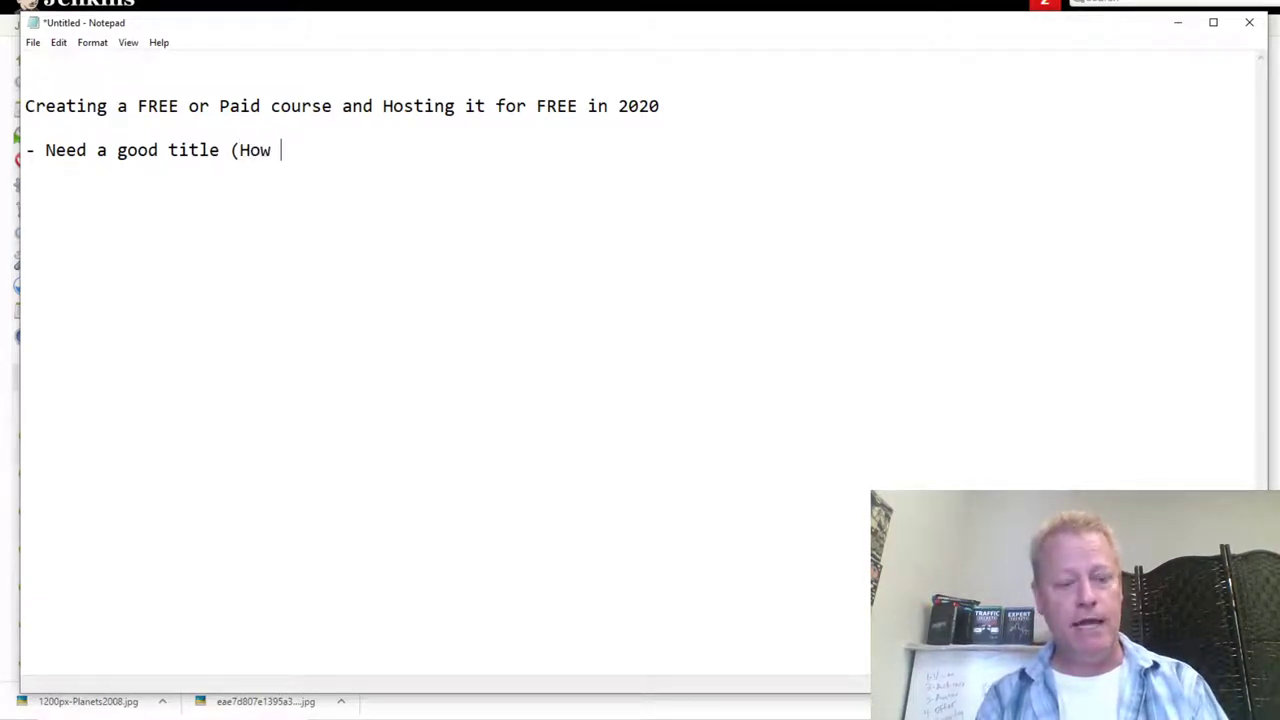
pyautogui.write('to X')
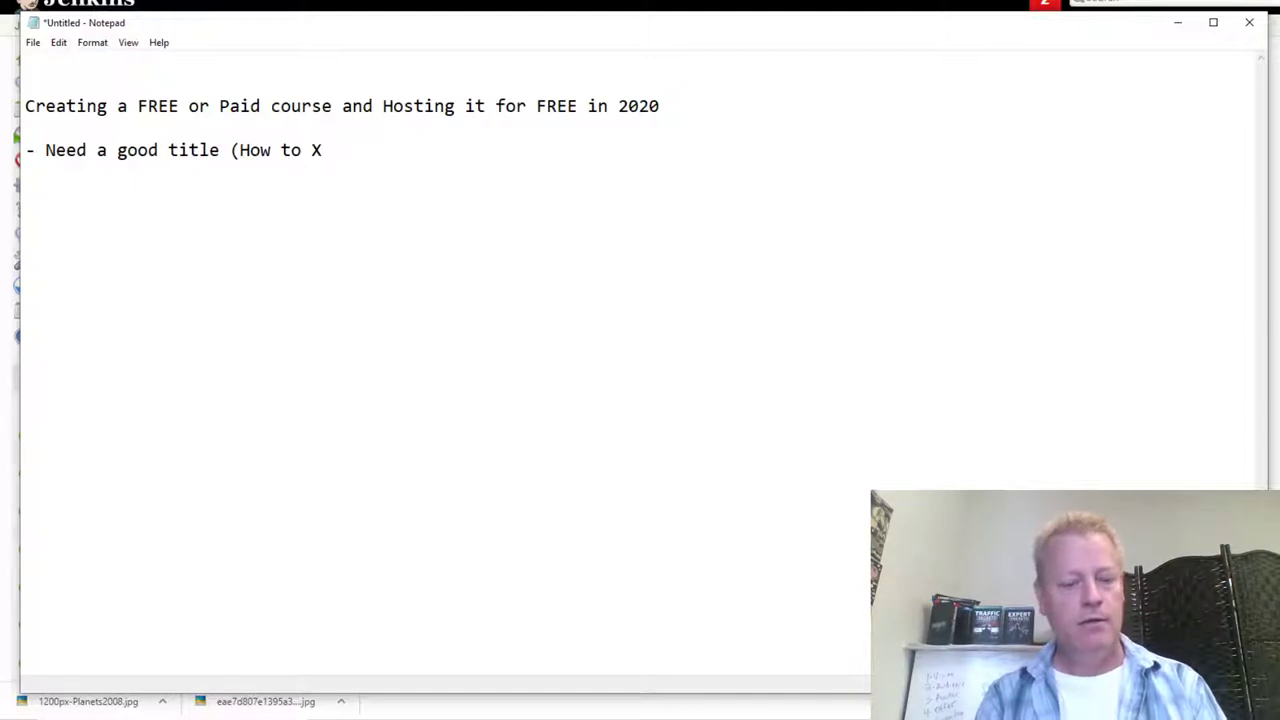
pyautogui.write(' without X)')
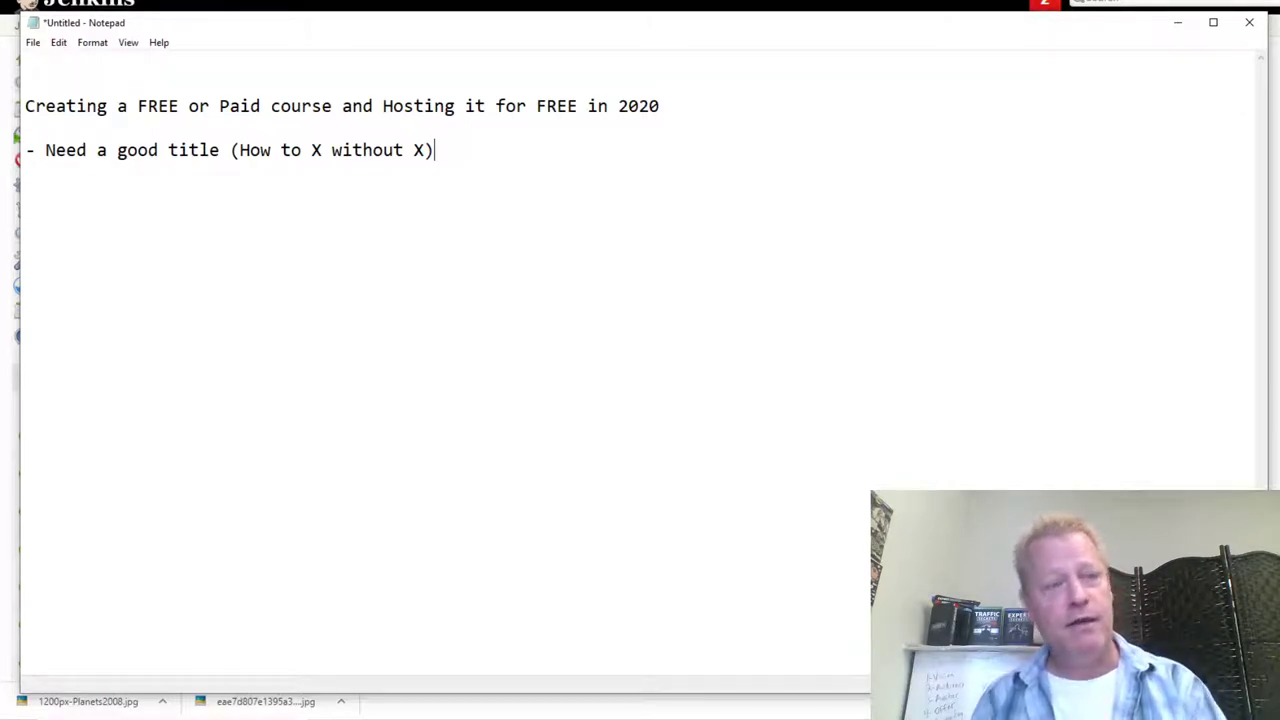
pyautogui.press('Return')
pyautogui.press('Return')
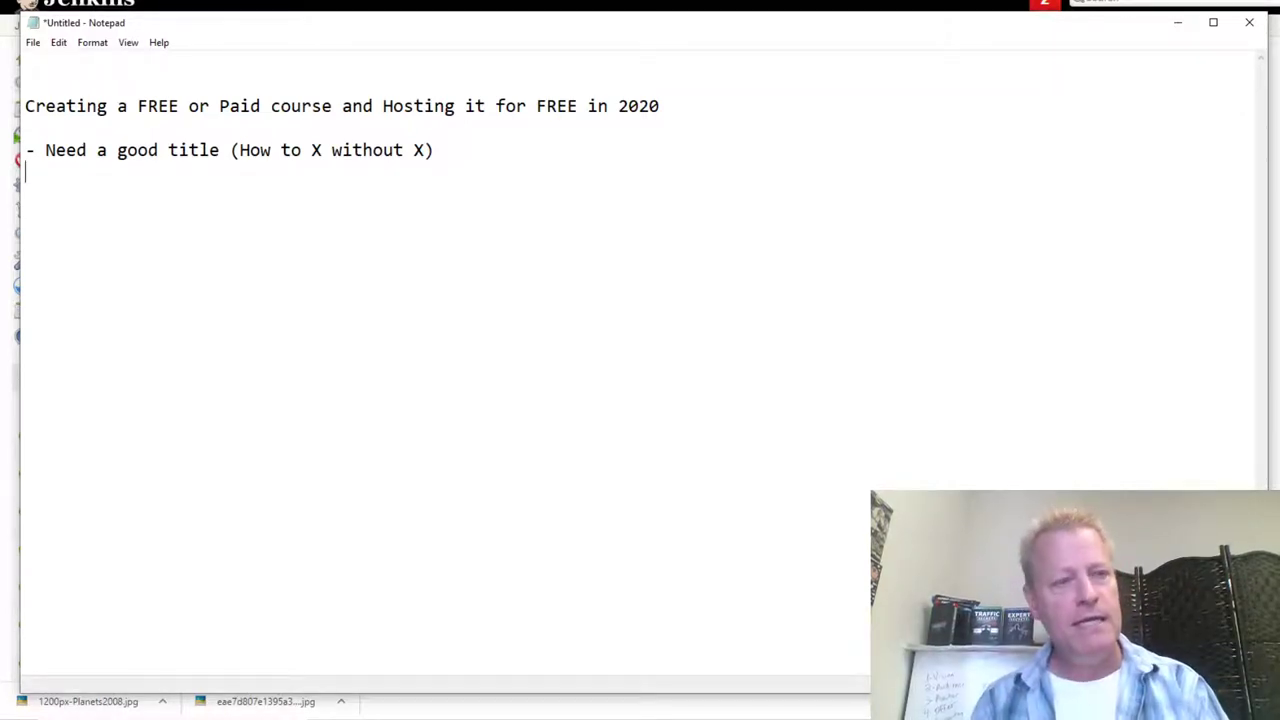
# Step: Add the bullet '- Define your course outline and lessons' and move to a new line
pyautogui.write('- Nee')
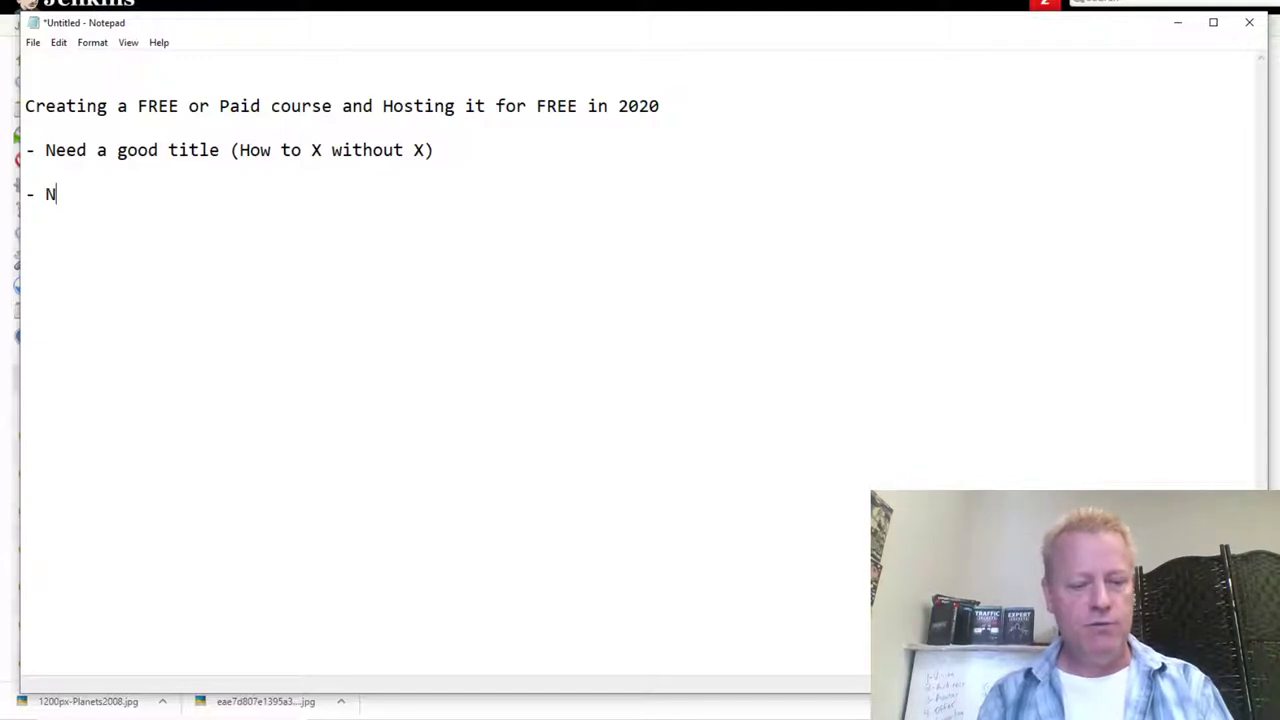
pyautogui.press('BackSpace')
pyautogui.press('BackSpace')
pyautogui.press('BackSpace')
pyautogui.write('De')
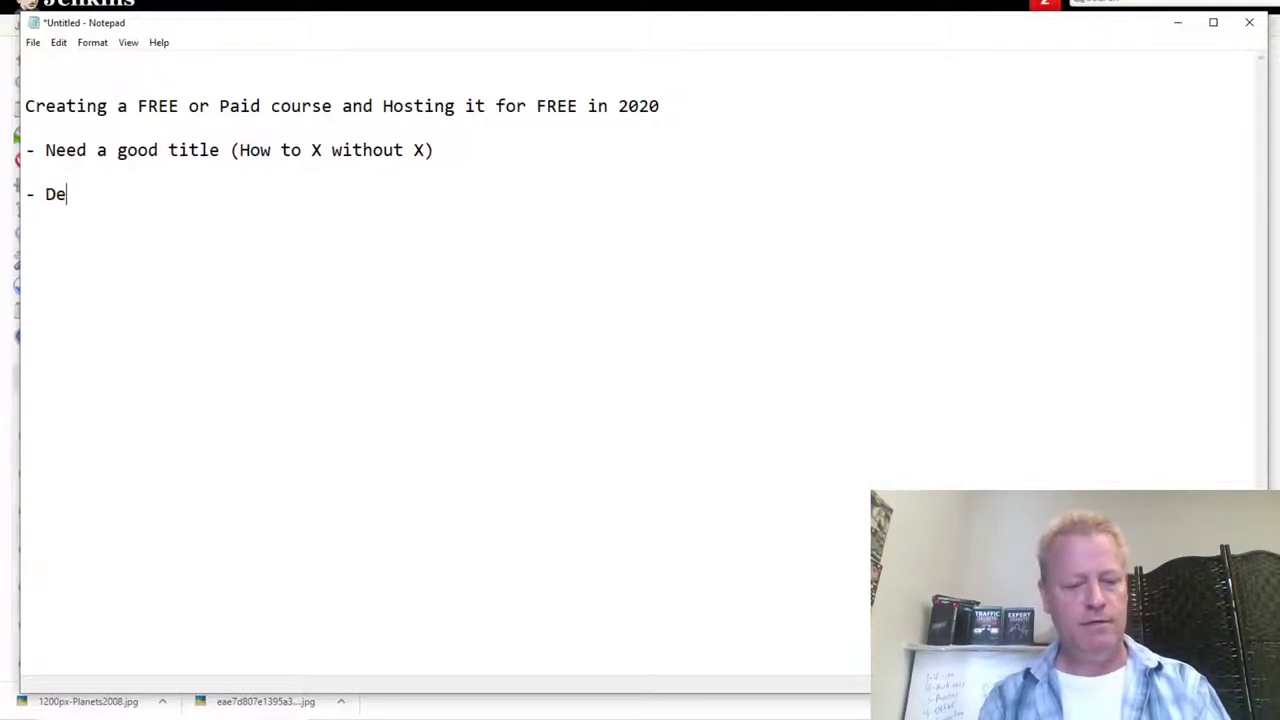
pyautogui.write('fine your cour')
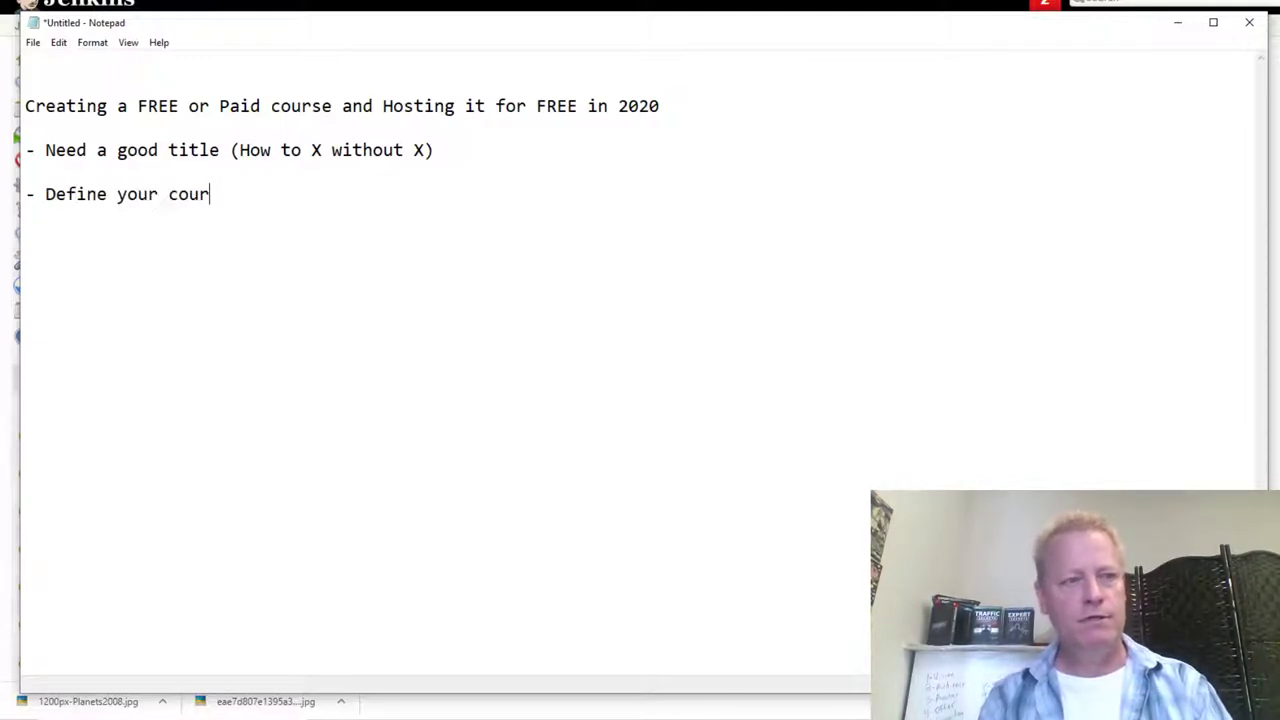
pyautogui.write('se outl')
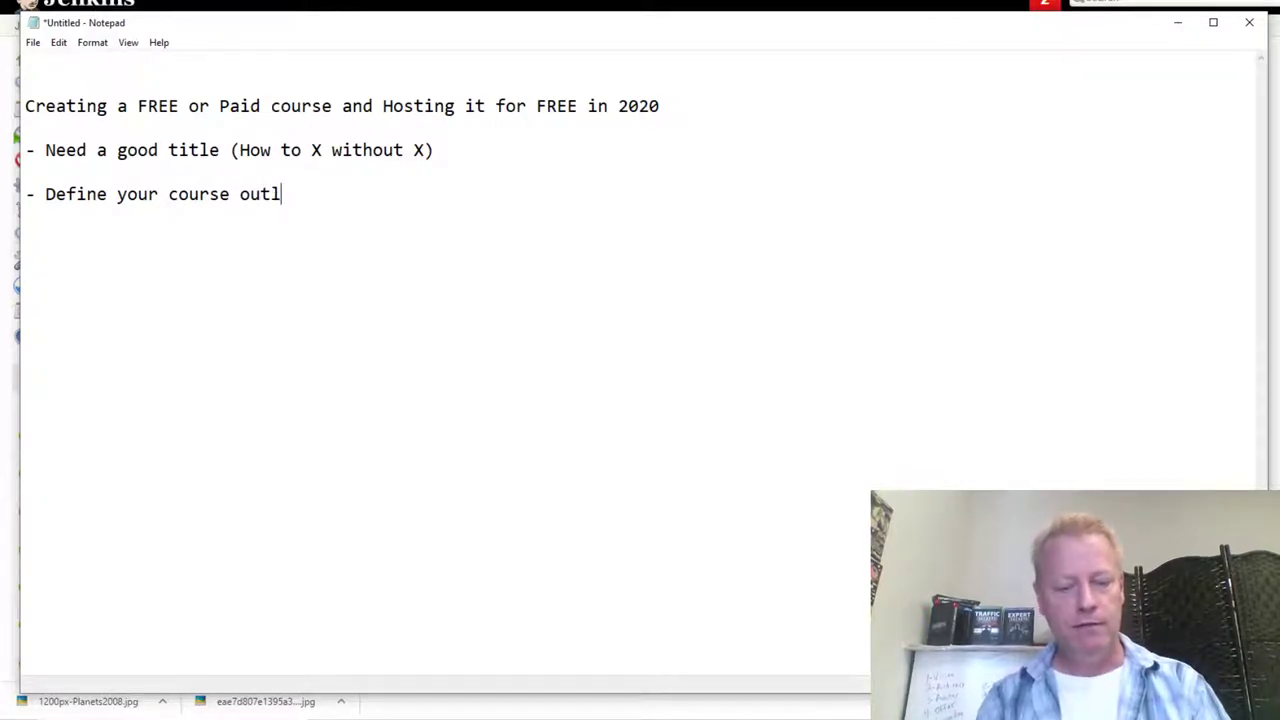
pyautogui.write('ine and lessons')
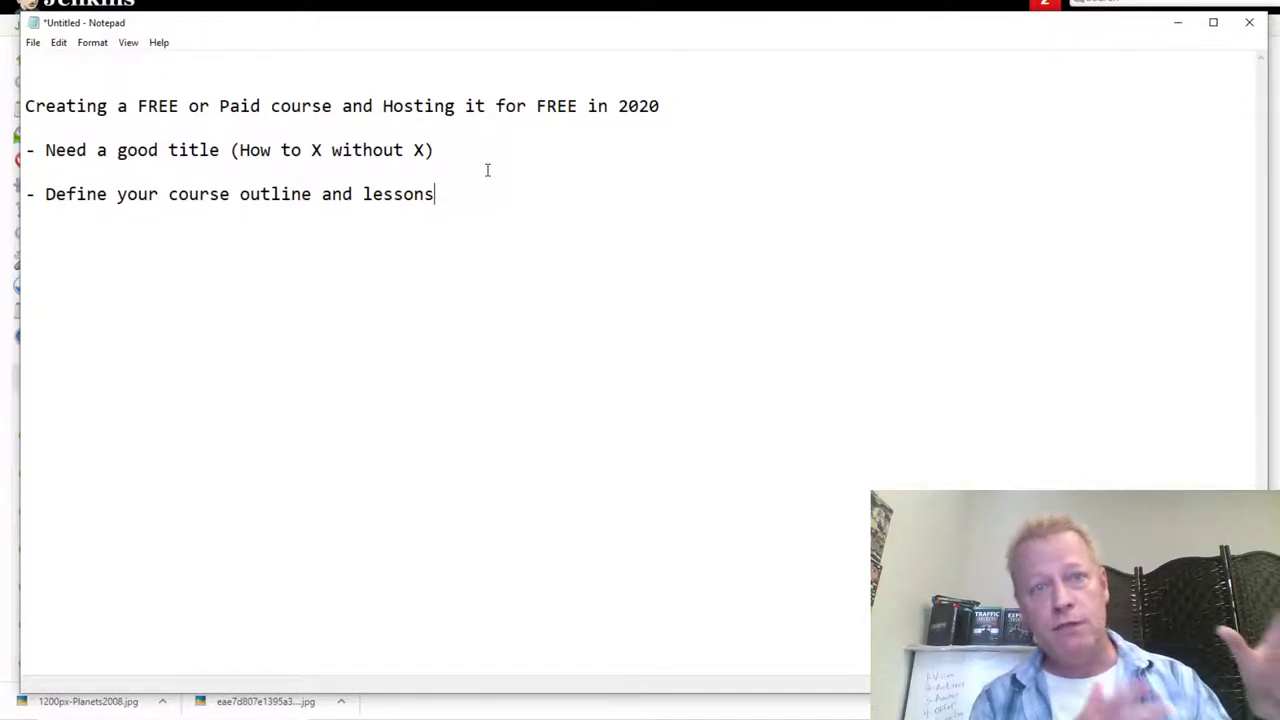
pyautogui.press('Return')
pyautogui.press('Return')
# Step: Add the bullet 'Host videos on YouTube, Facebook (as public videos) or Vimeo (as public video)' and begin another dash
pyautogui.write('- Host videos o n')
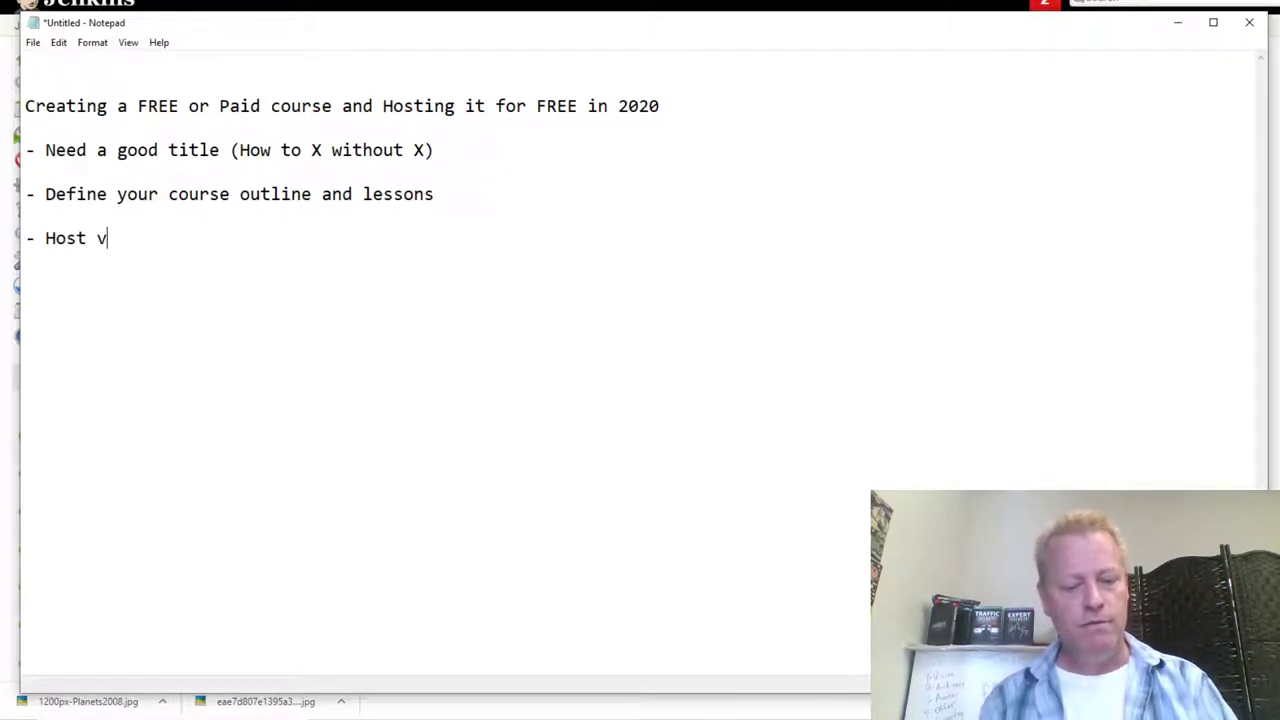
pyautogui.press('BackSpace')
pyautogui.press('BackSpace')
pyautogui.press('BackSpace')
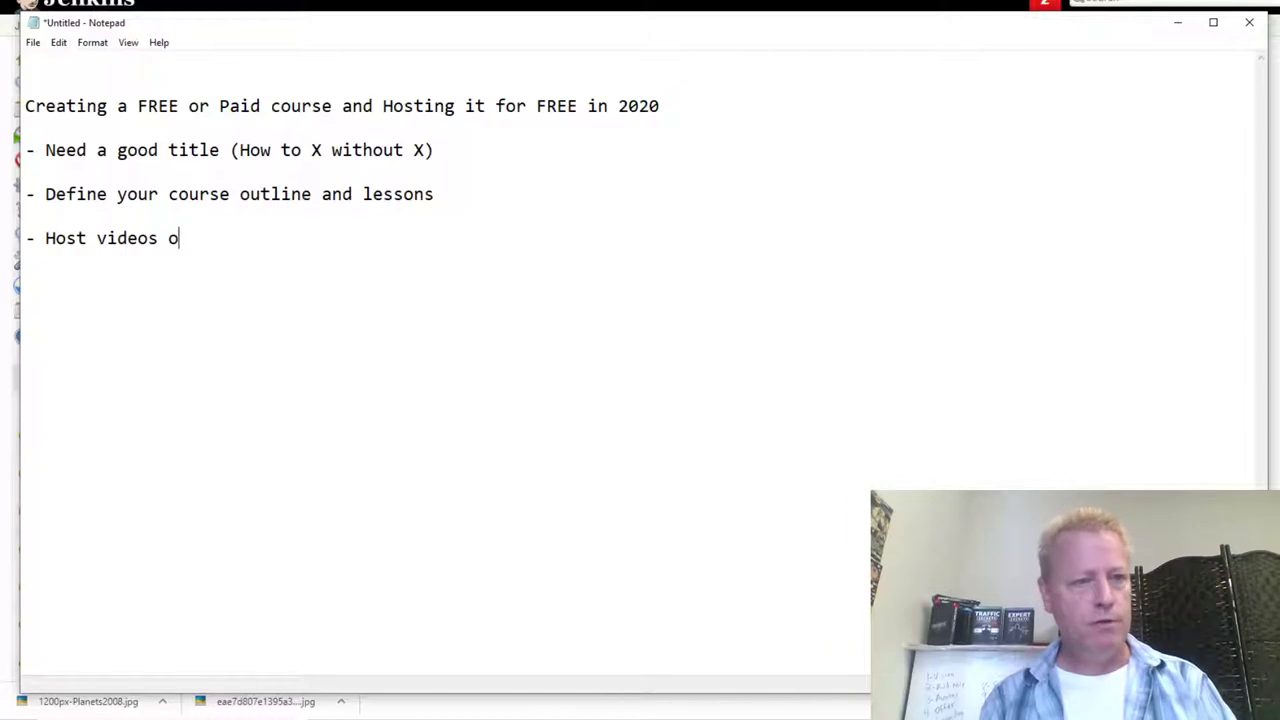
pyautogui.write('n YouTube')
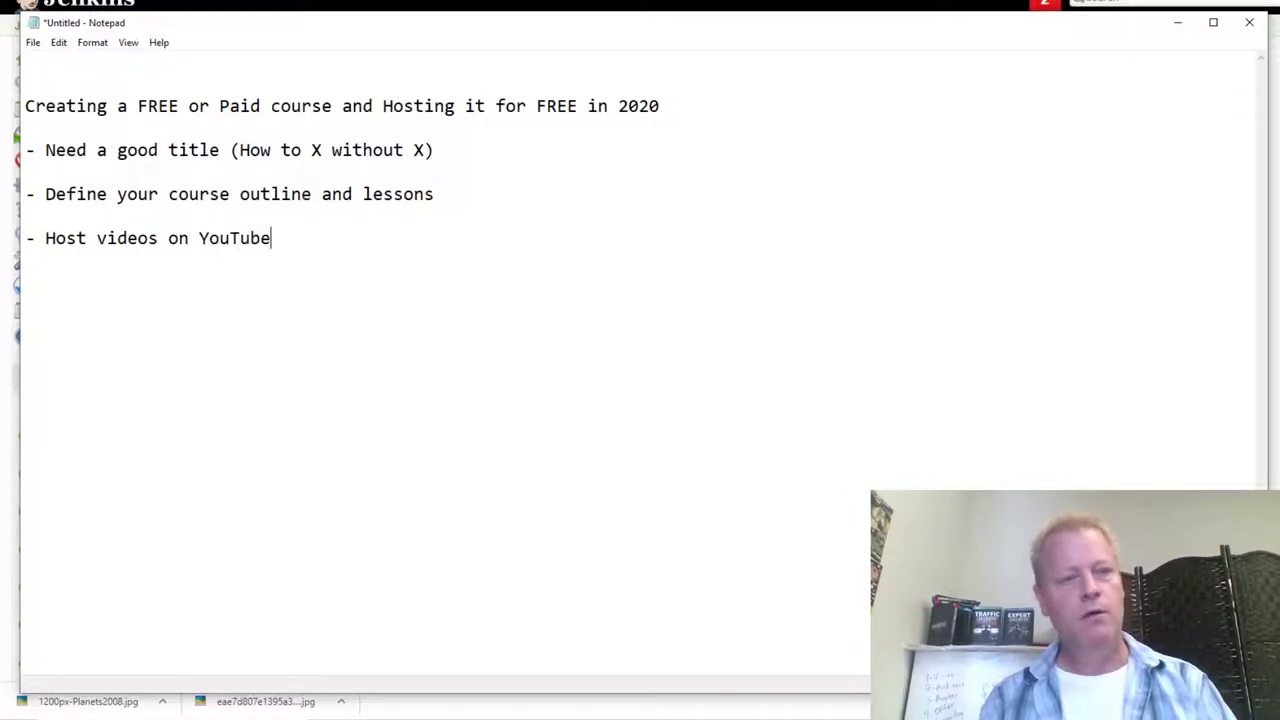
pyautogui.write(', Fceboo')
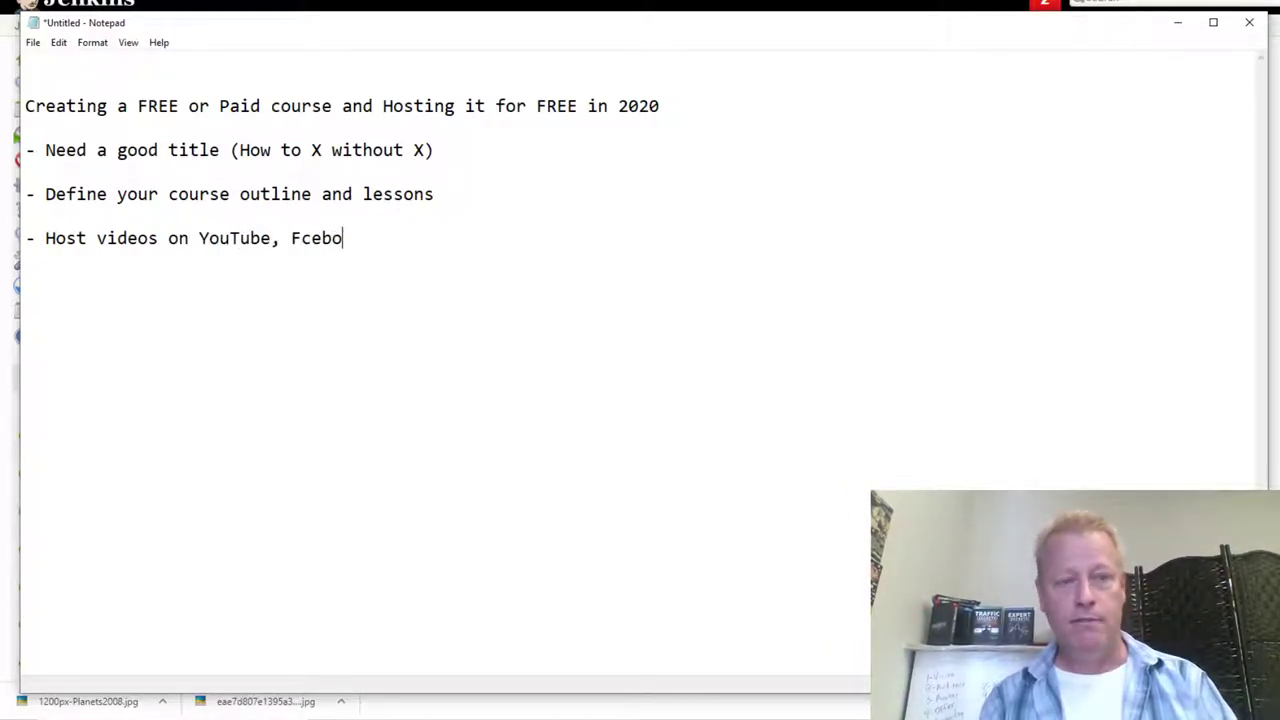
pyautogui.press('BackSpace')
pyautogui.press('BackSpace')
pyautogui.press('BackSpace')
pyautogui.press('BackSpace')
pyautogui.write('e')
pyautogui.press('BackSpace')
pyautogui.press('BackSpace')
pyautogui.write('aceboo')
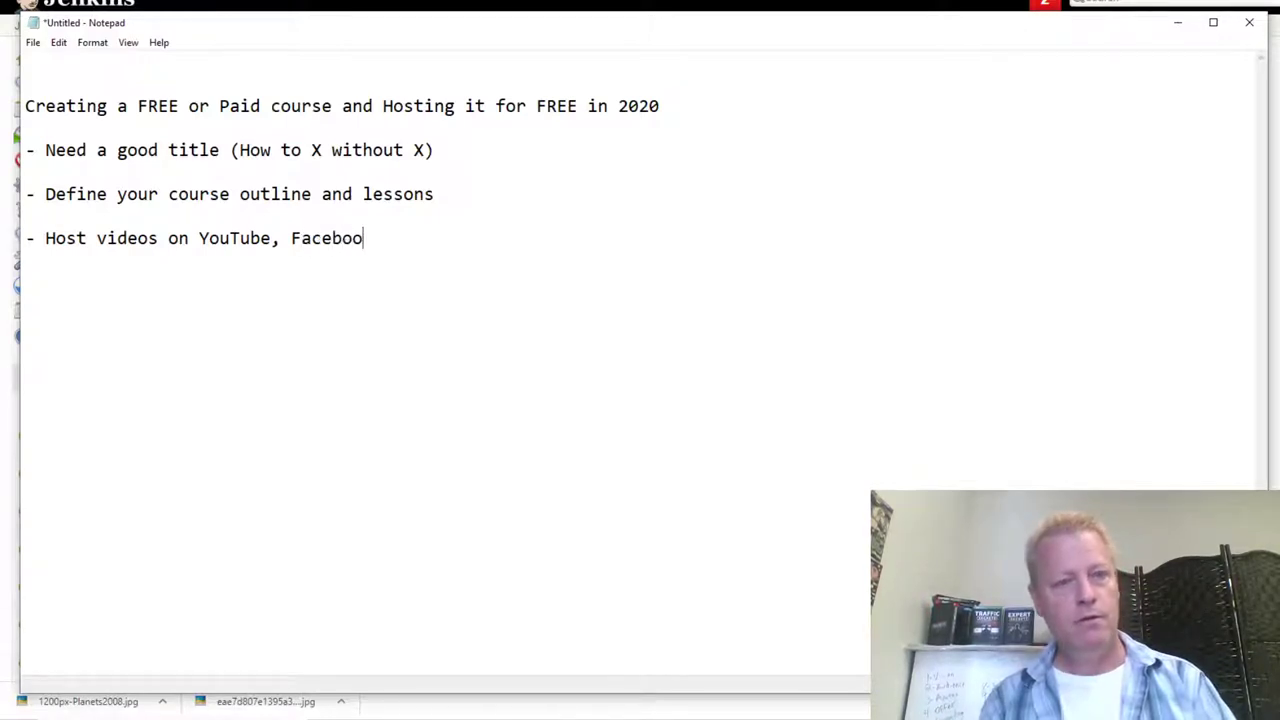
pyautogui.write('k (as pub')
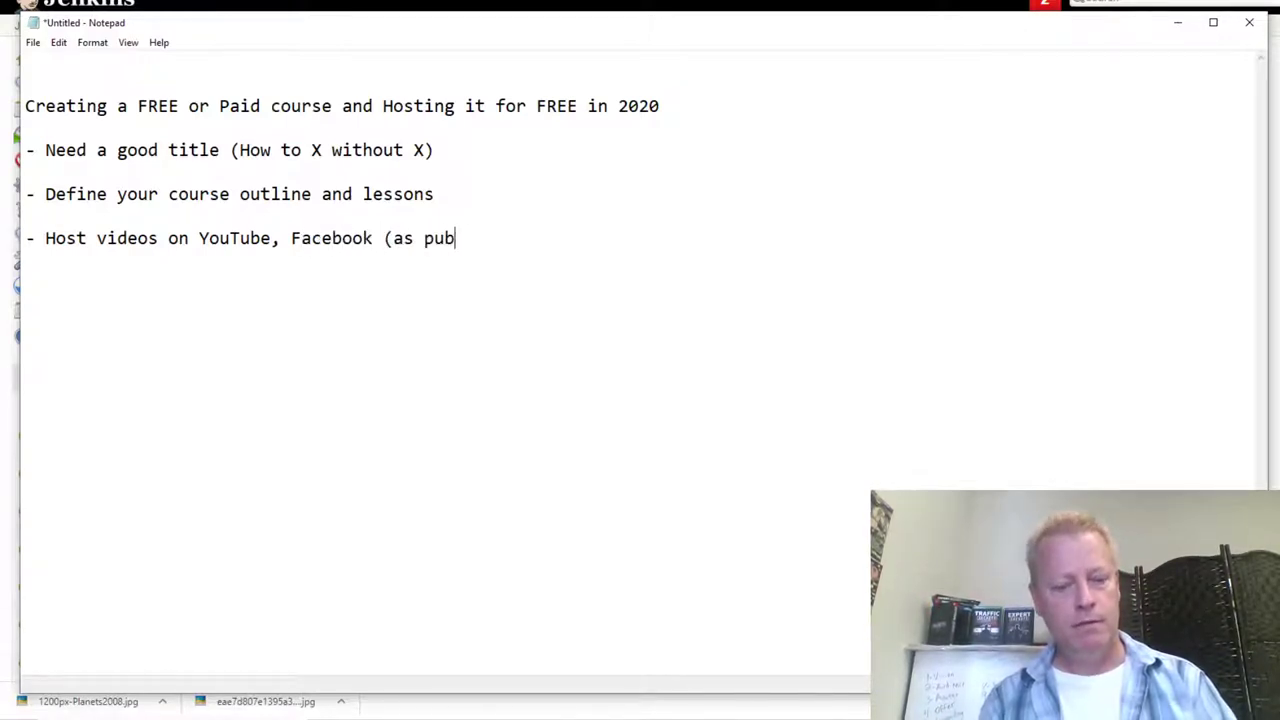
pyautogui.write('lic videos) or ')
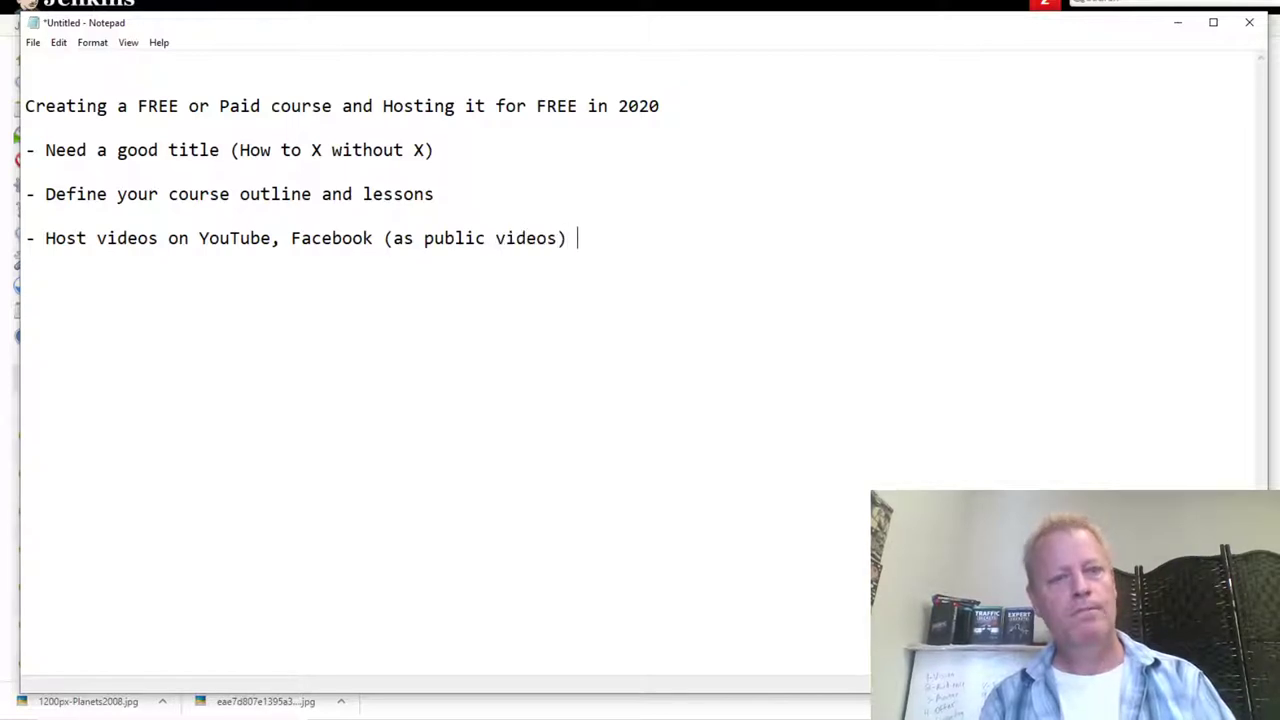
pyautogui.write('Vimeo')
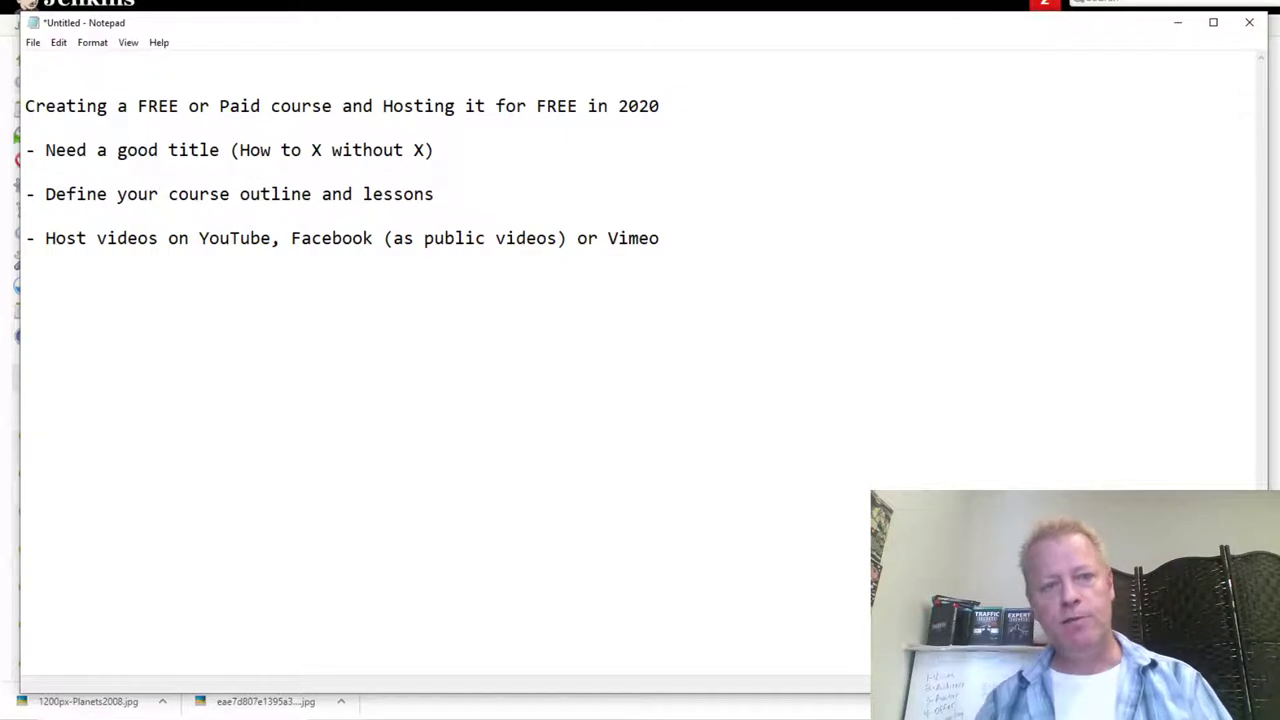
pyautogui.write(' (as public video)')
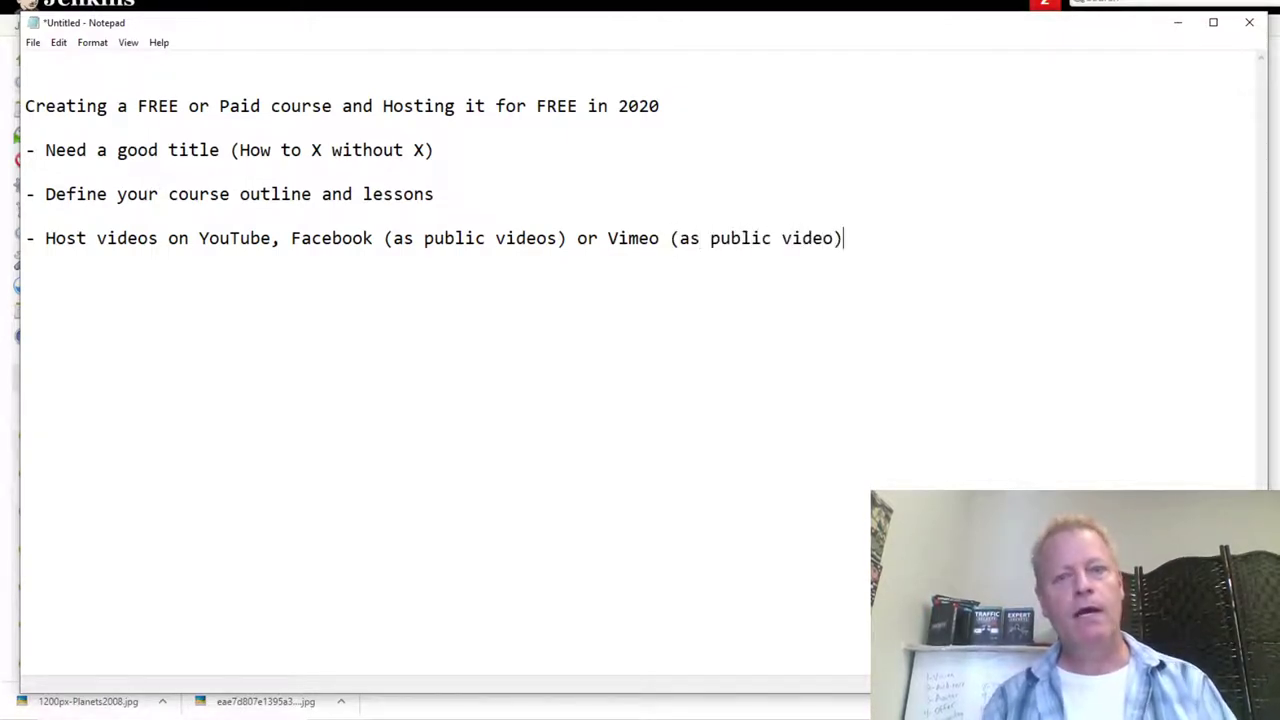
pyautogui.press('Return')
pyautogui.press('Return')
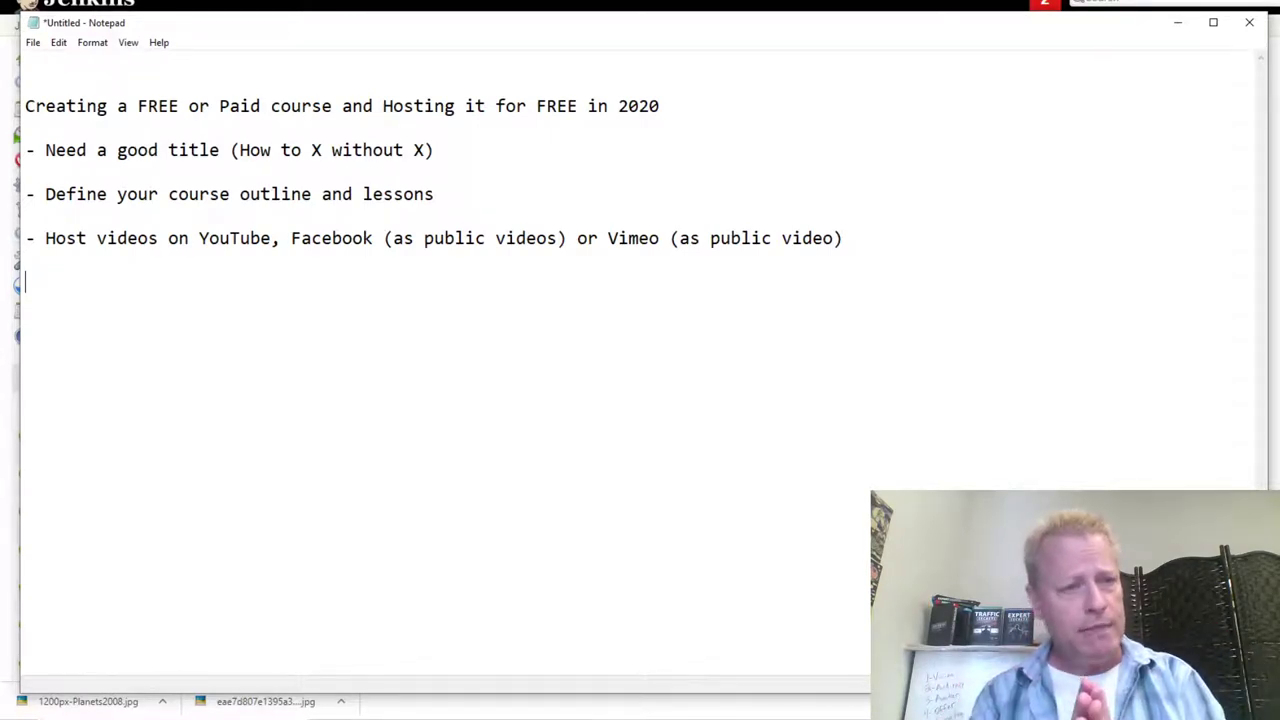
pyautogui.write('-')
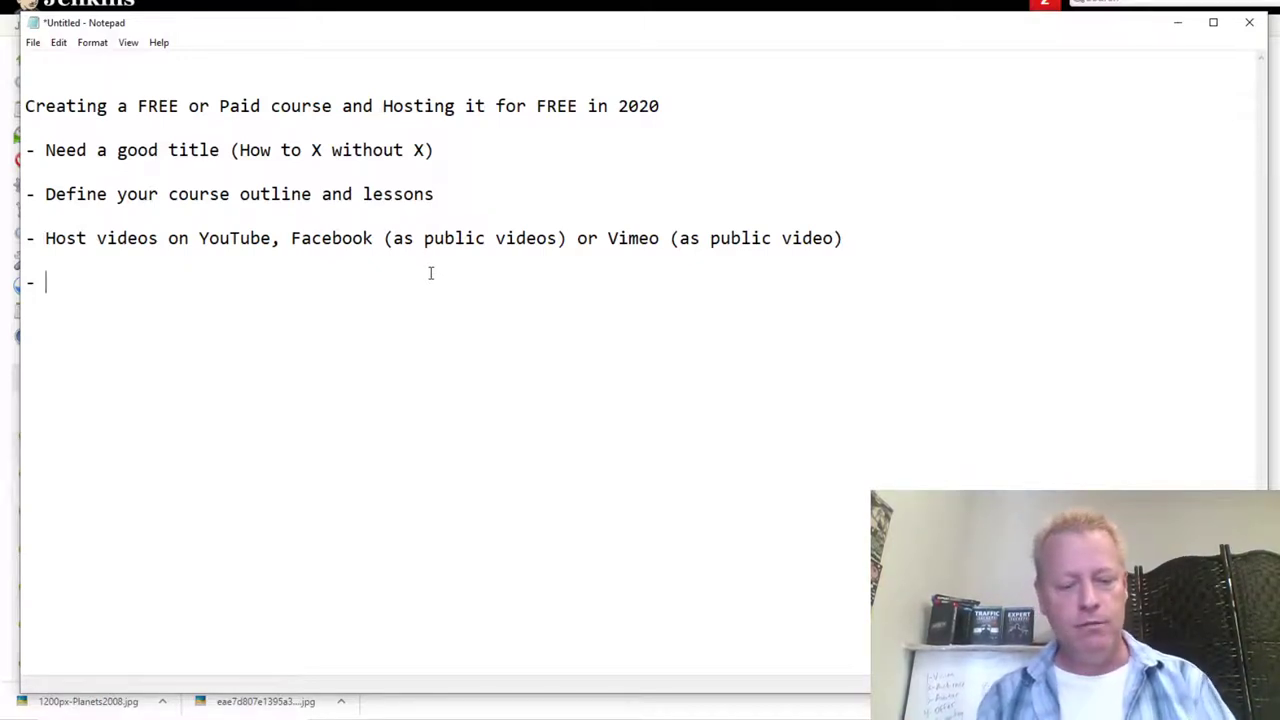
# Step: Type 'Blog like free Wordpress or send an email out' and add two new lines below it
pyautogui.write('Blog like ')
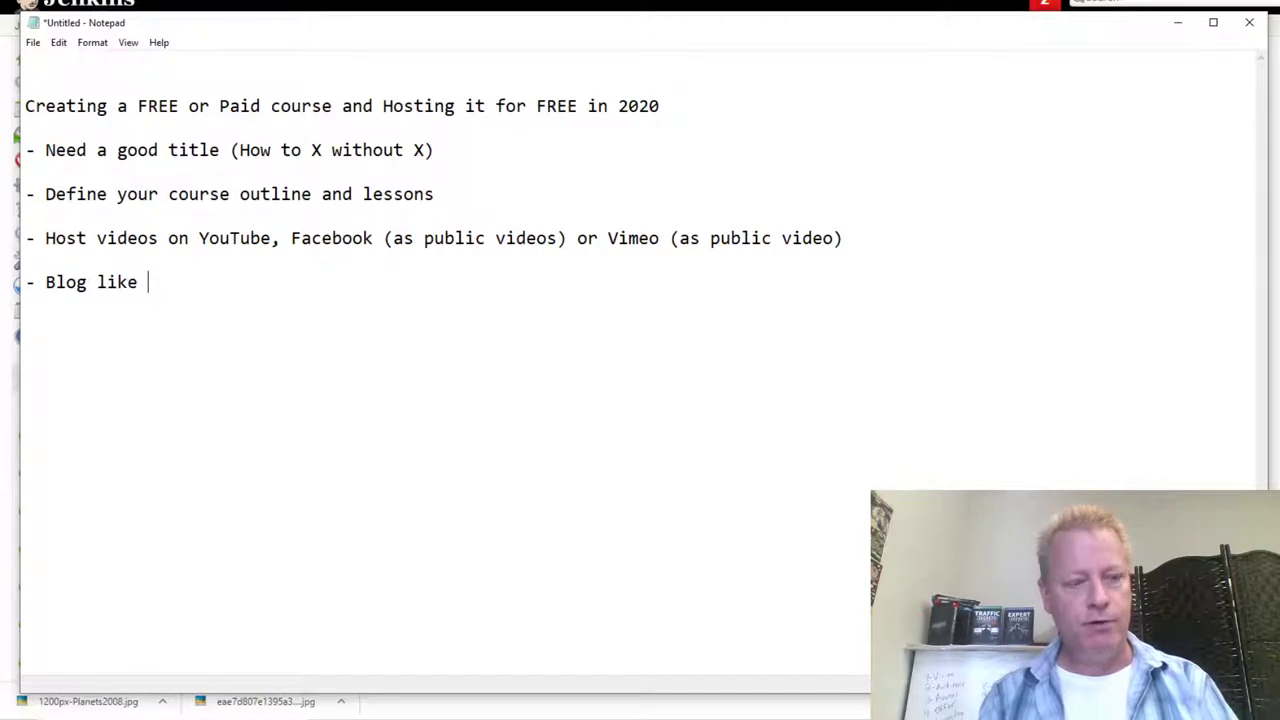
pyautogui.write('free Workd')
pyautogui.press('BackSpace')
pyautogui.press('BackSpace')
pyautogui.write('dpress')
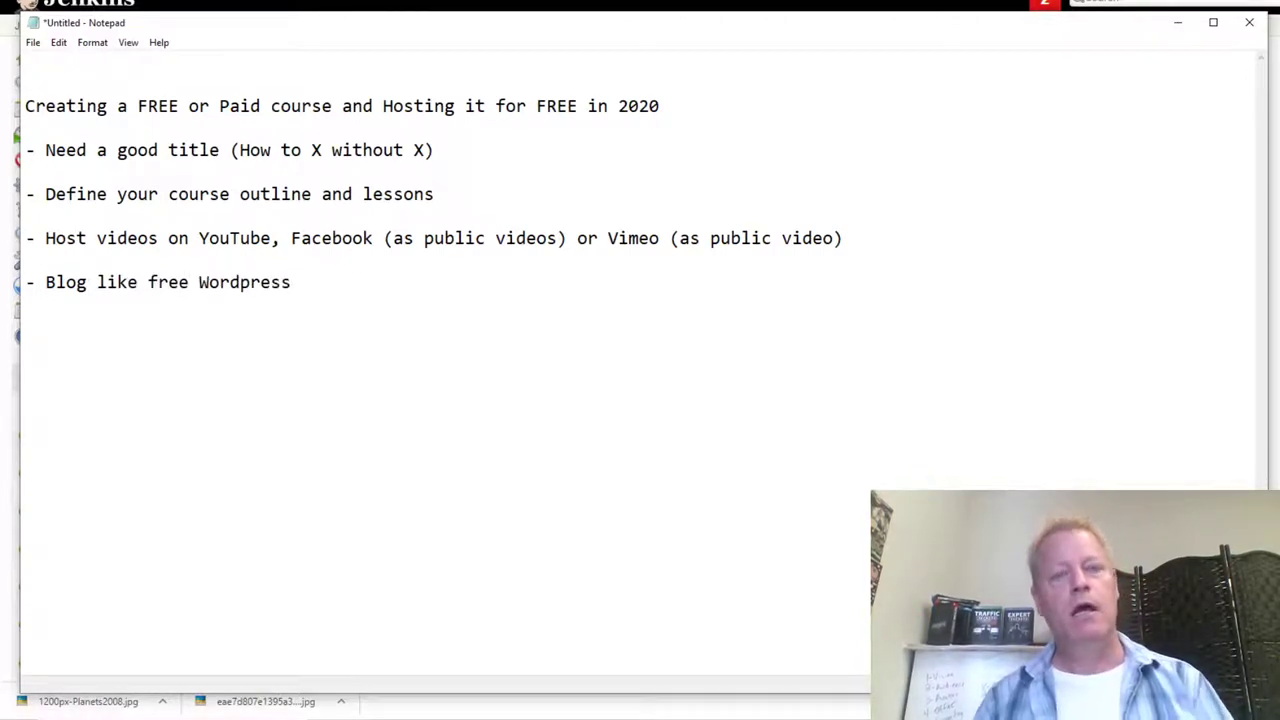
pyautogui.write(' or s')
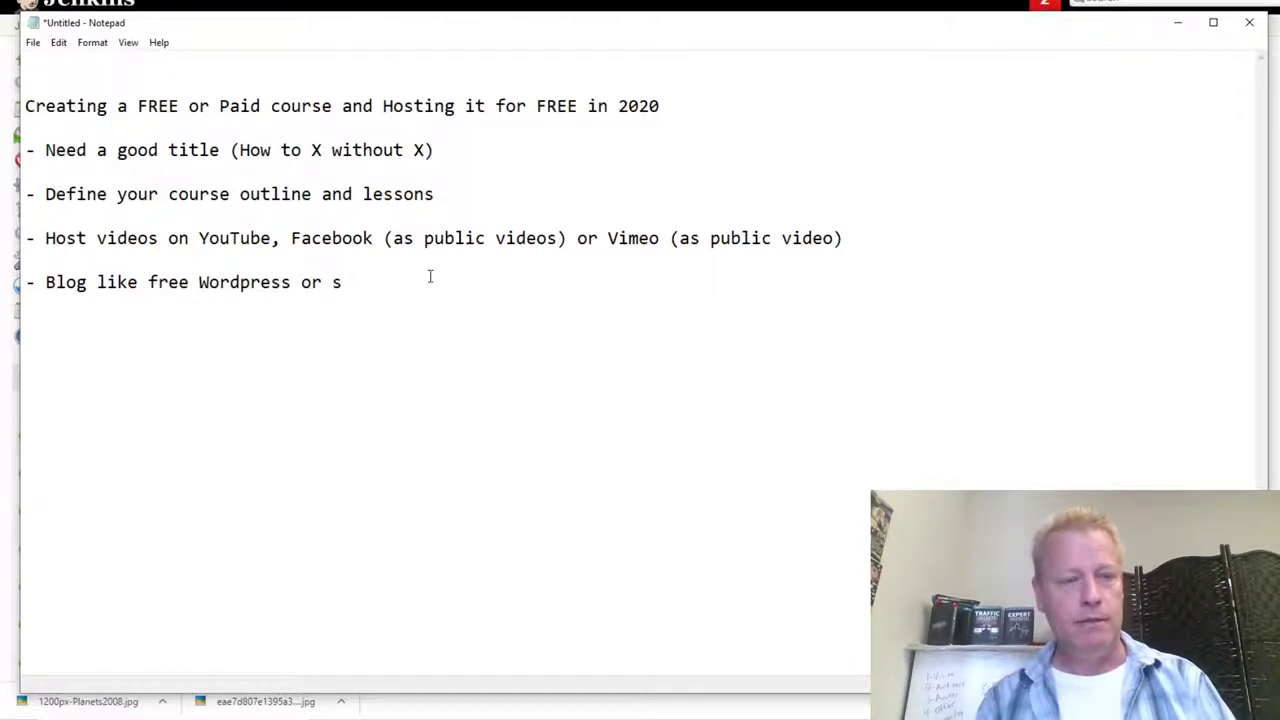
pyautogui.write('end an email out')
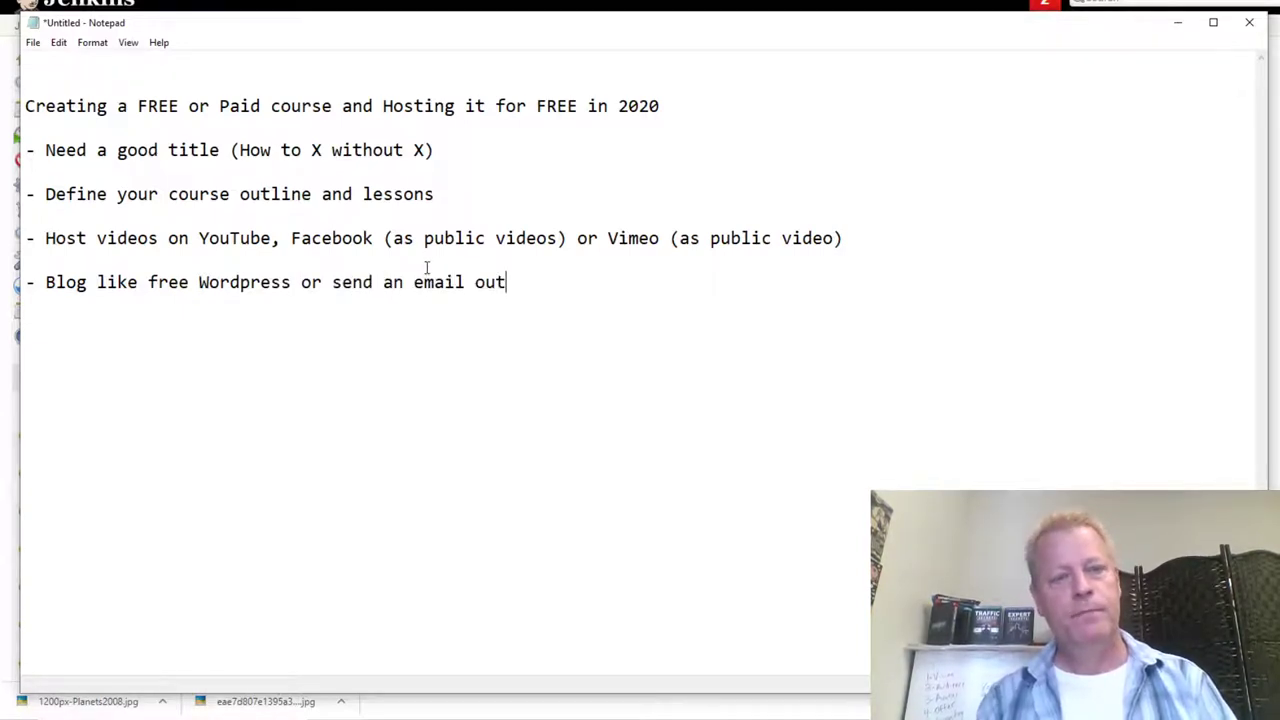
pyautogui.press('Return')
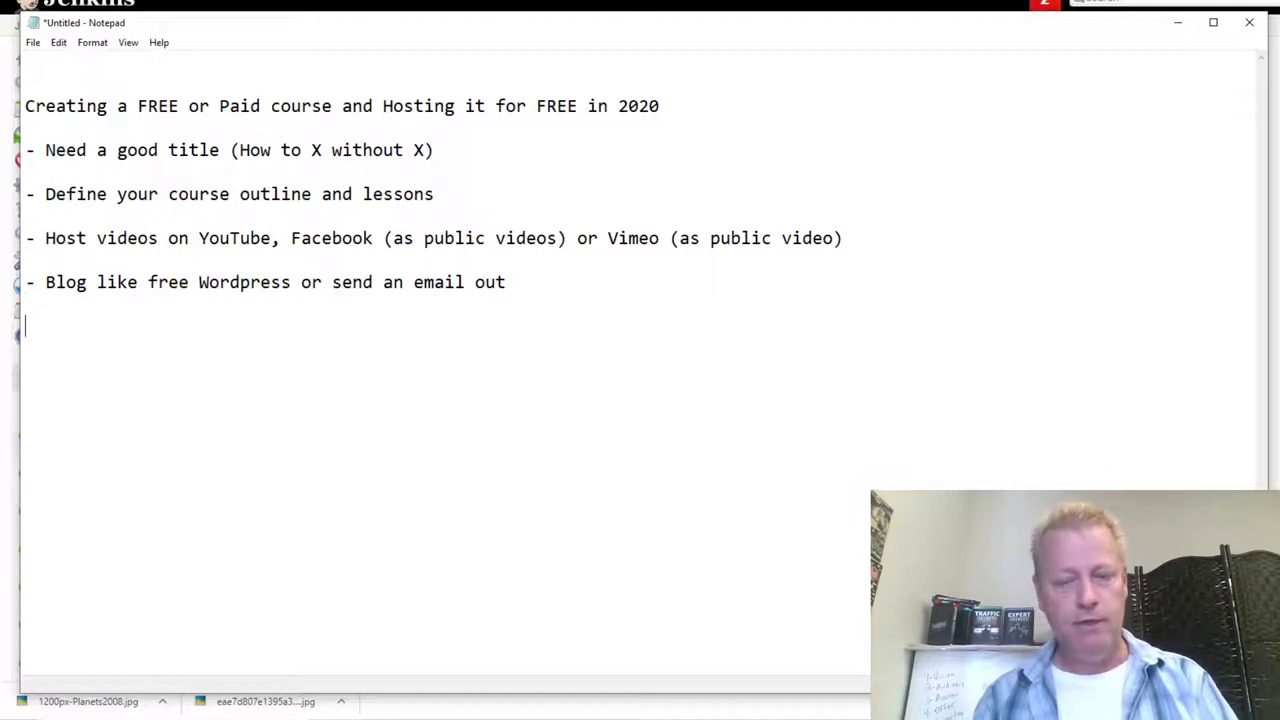
pyautogui.press('Return')
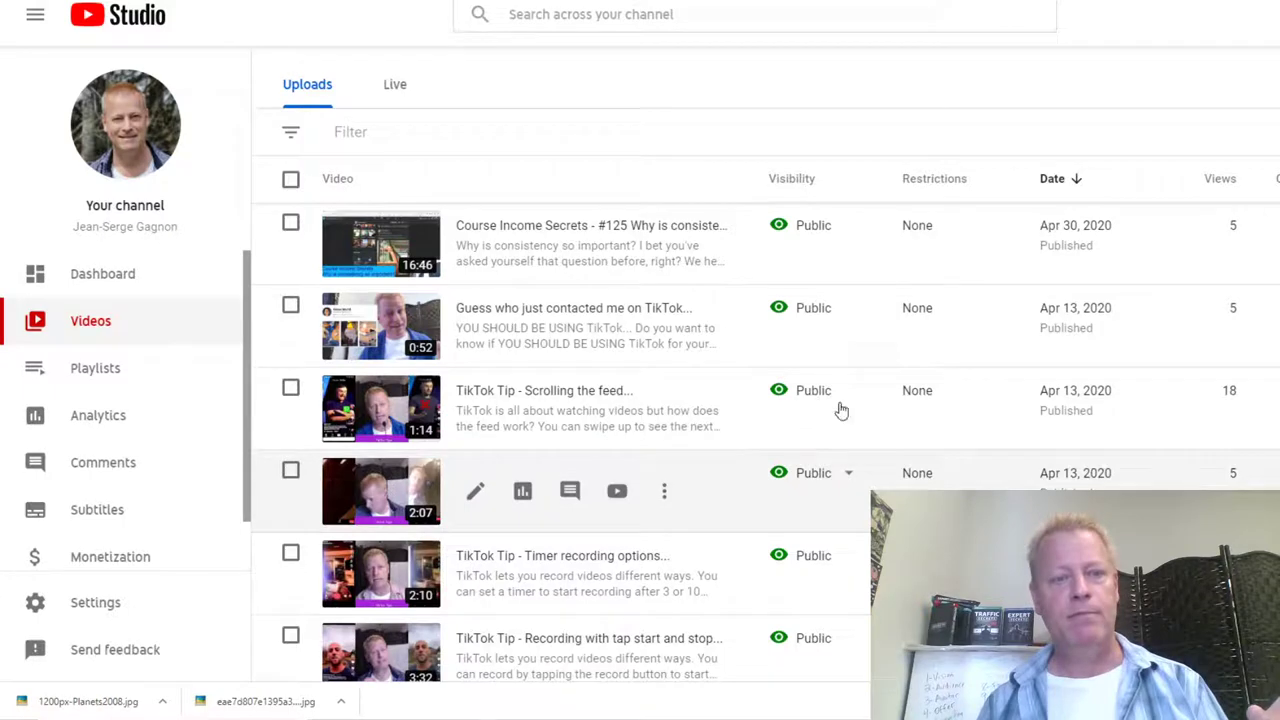
pyautogui.scroll(-2, 783, 403)
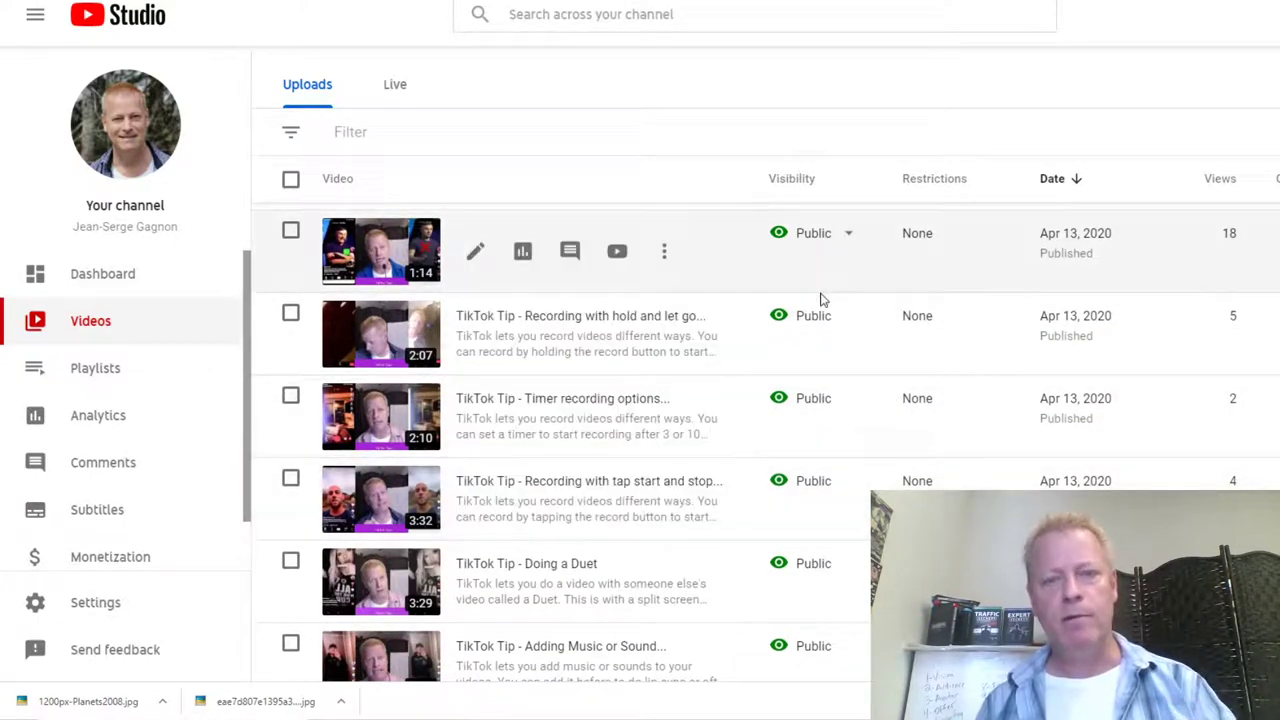
pyautogui.click(849, 238)
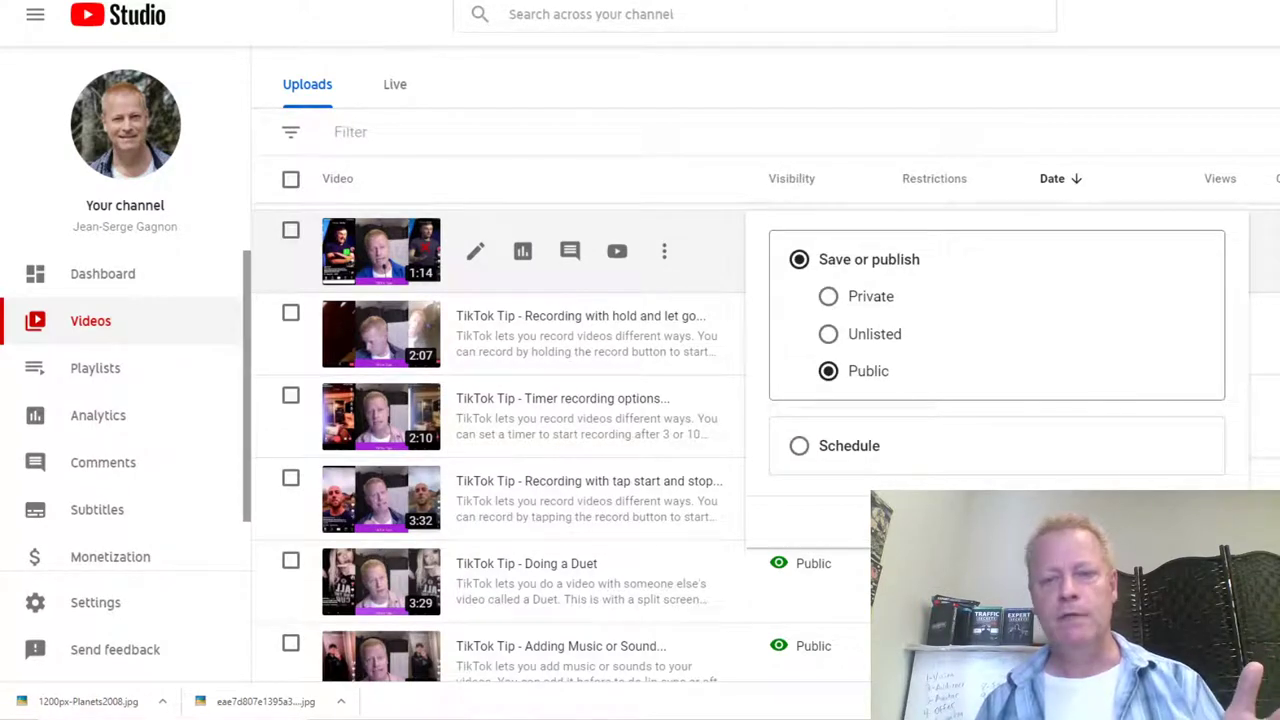
pyautogui.click(626, 503)
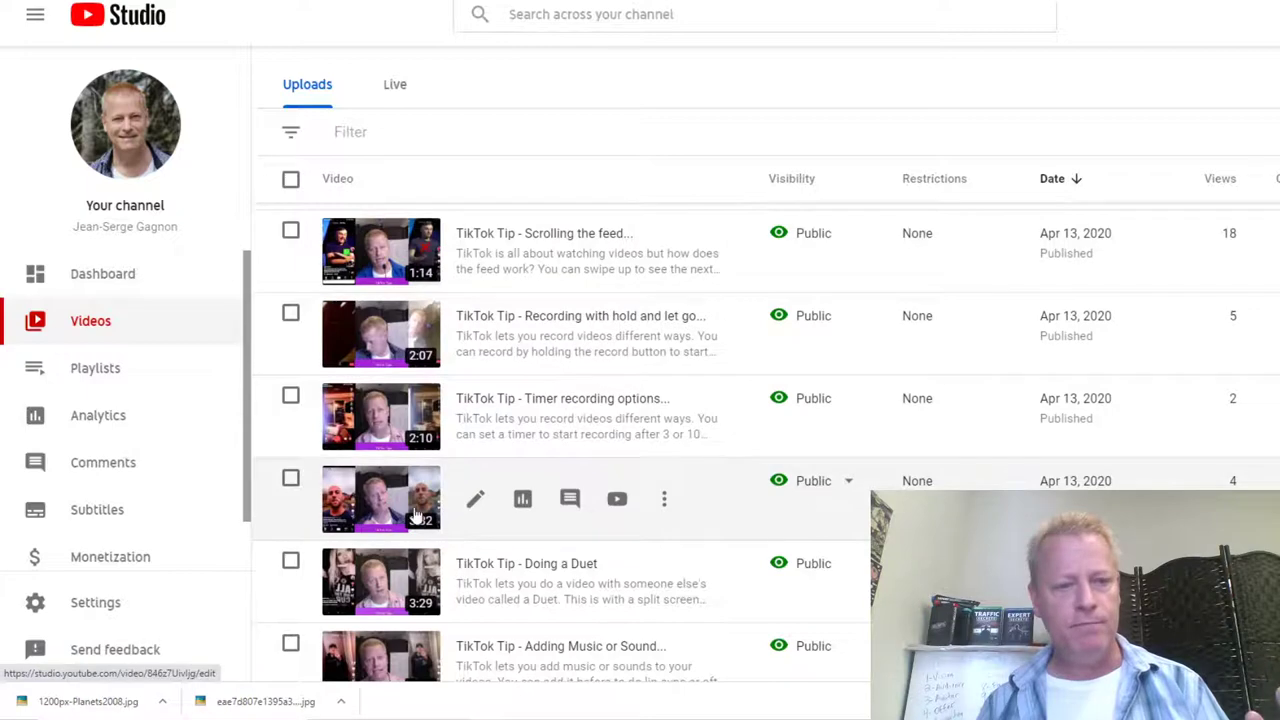
pyautogui.scroll(-1, 658, 520)
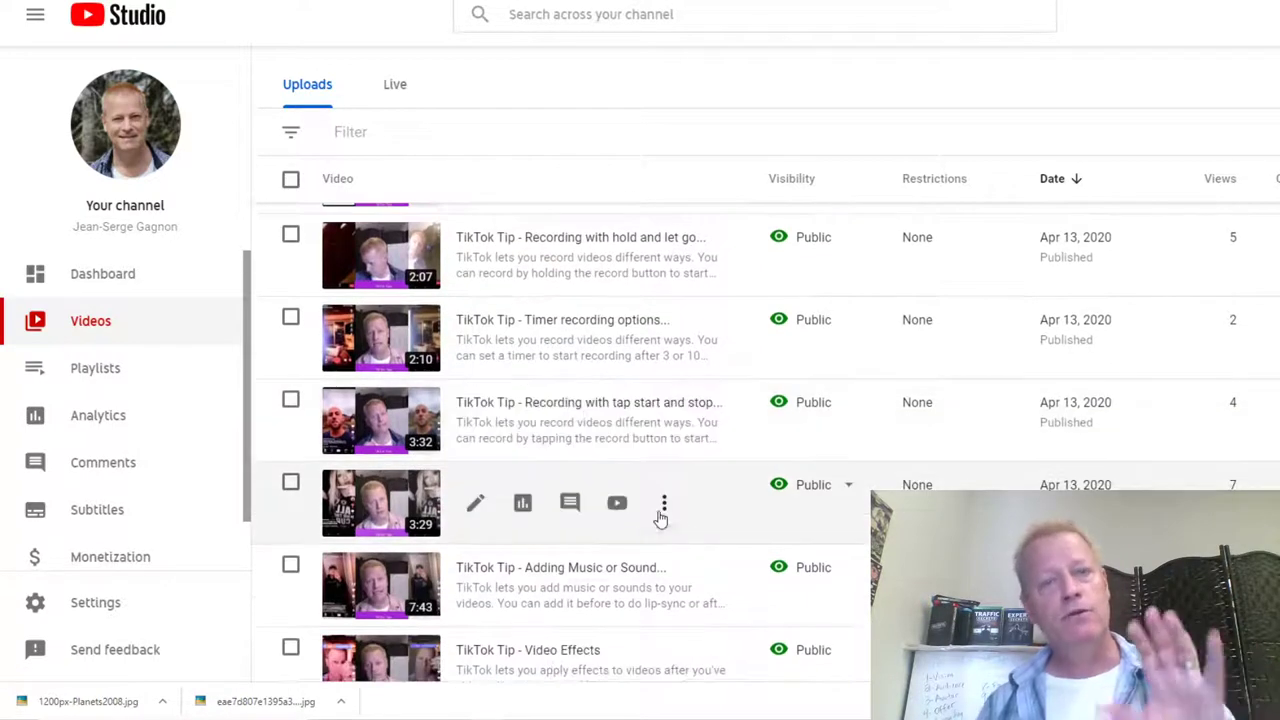
pyautogui.scroll(1, 662, 512)
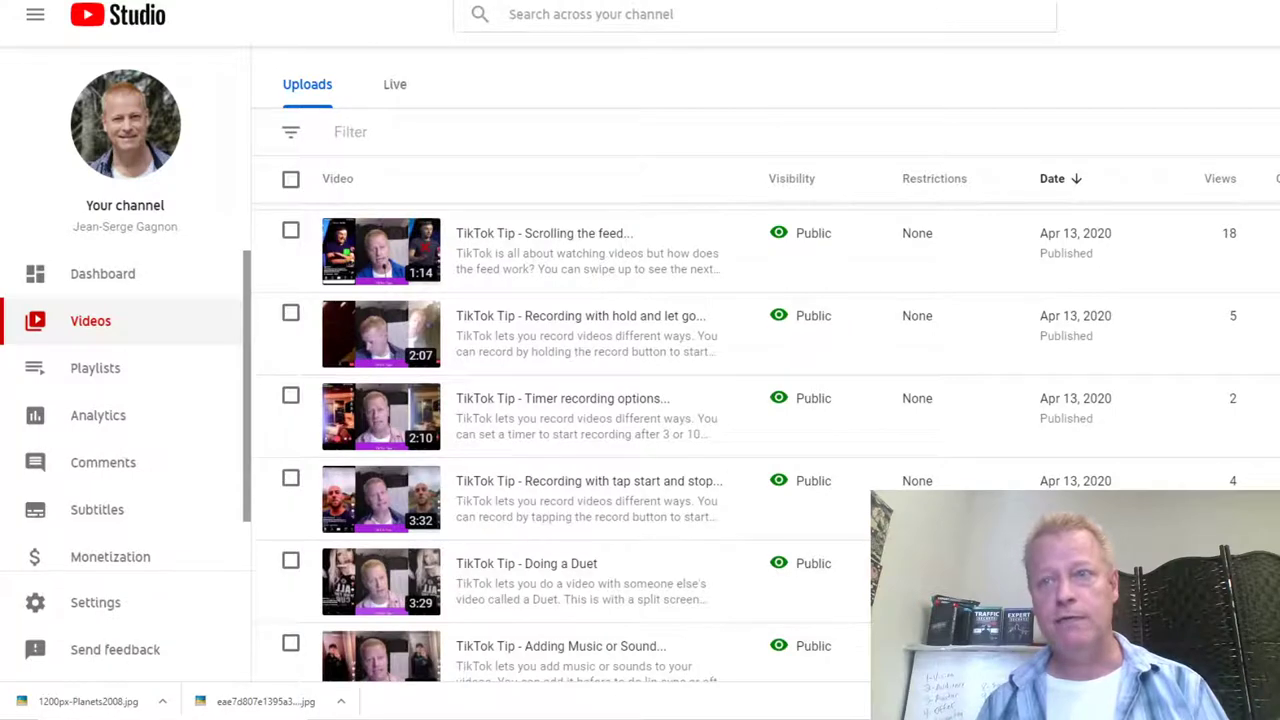
pyautogui.hotkey('ctrl', 't')
# Step: Navigate Chrome to the wordpress.com site
pyautogui.write('word')
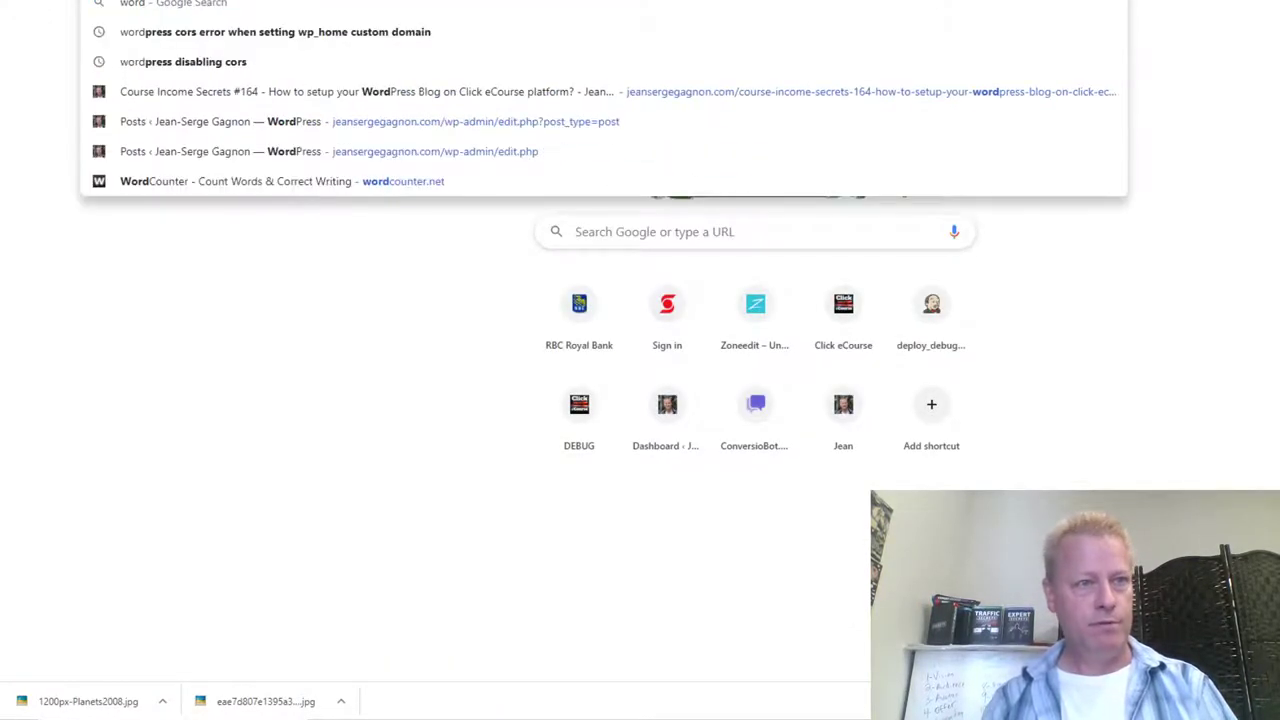
pyautogui.press('Return')
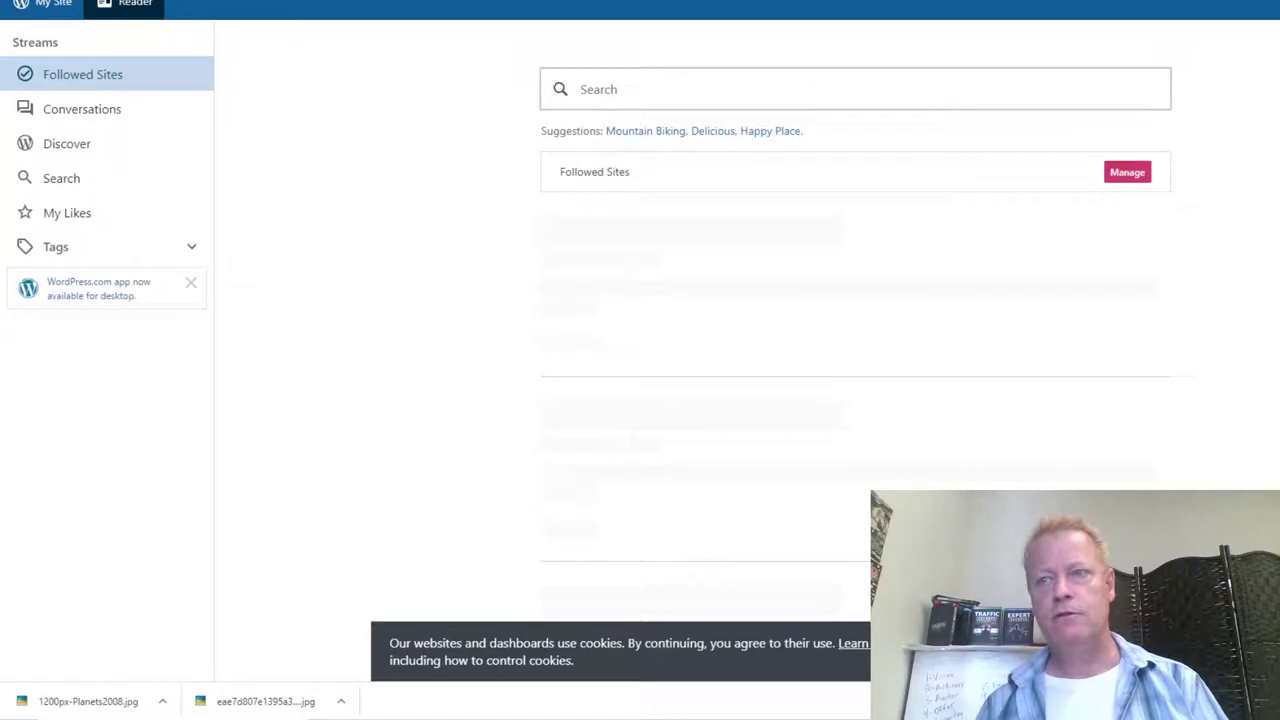
pyautogui.click(1180, 6)
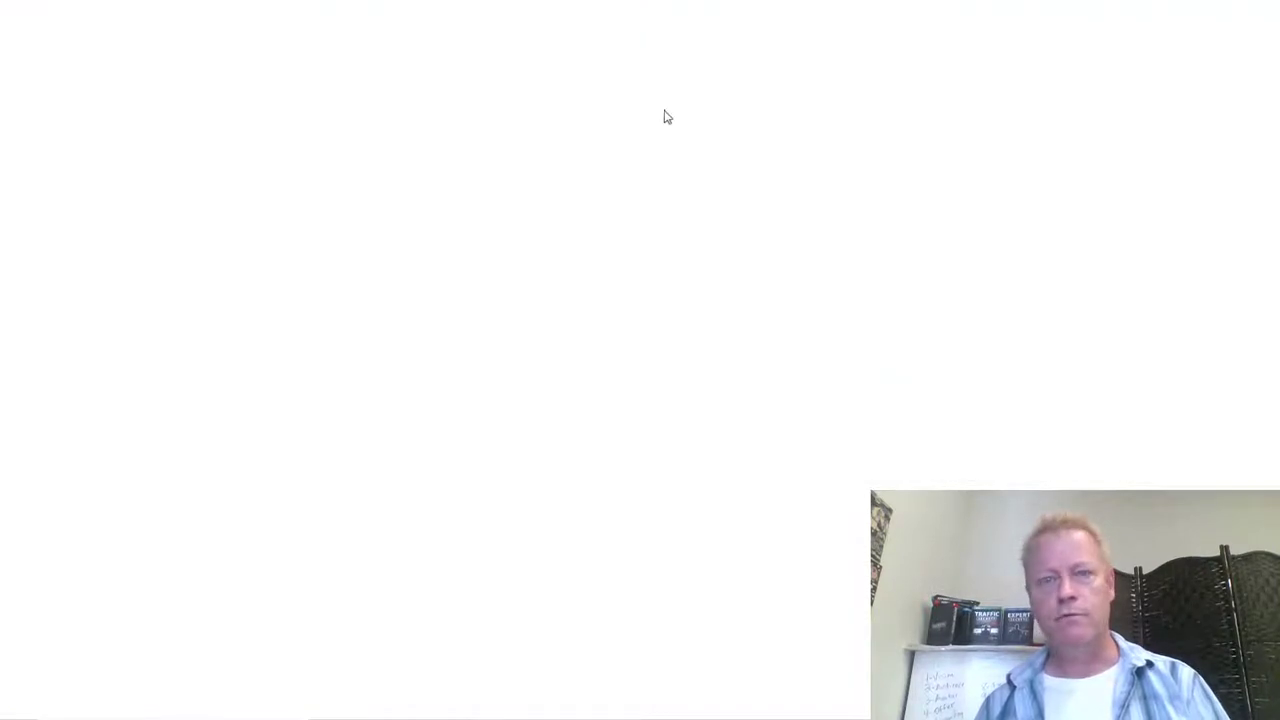
pyautogui.write('work')
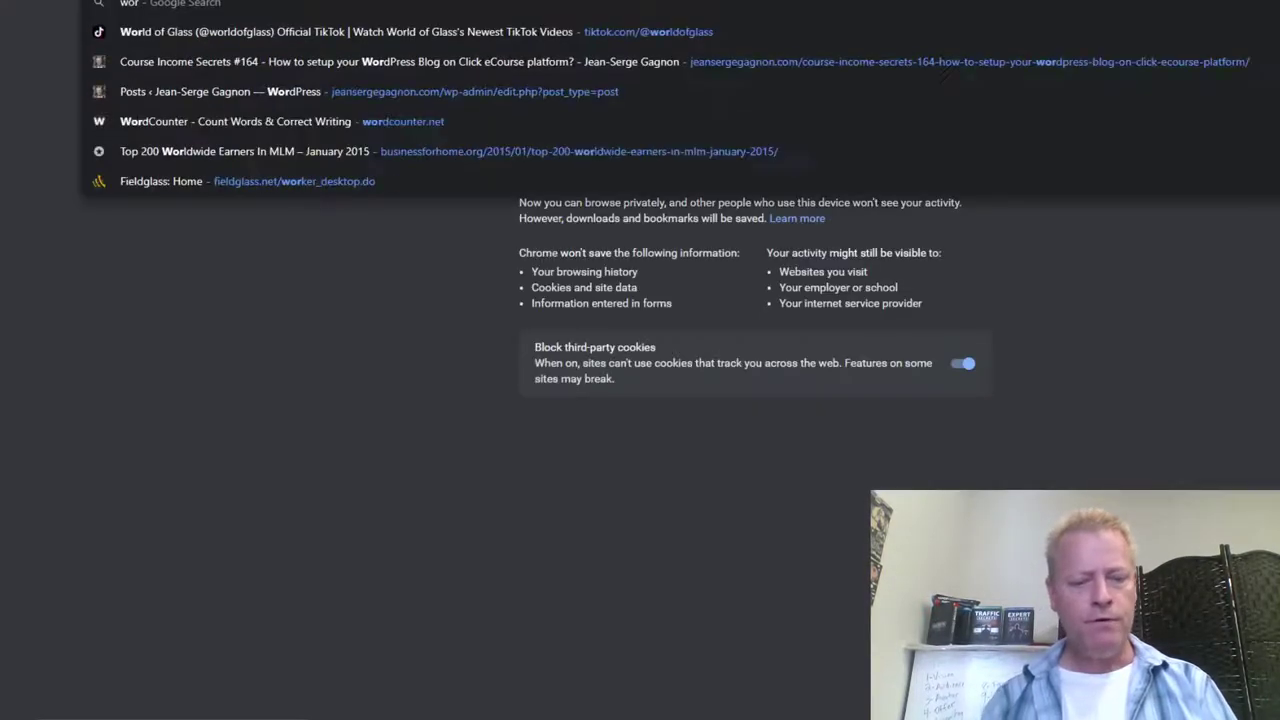
pyautogui.press('BackSpace')
pyautogui.write('dpress')
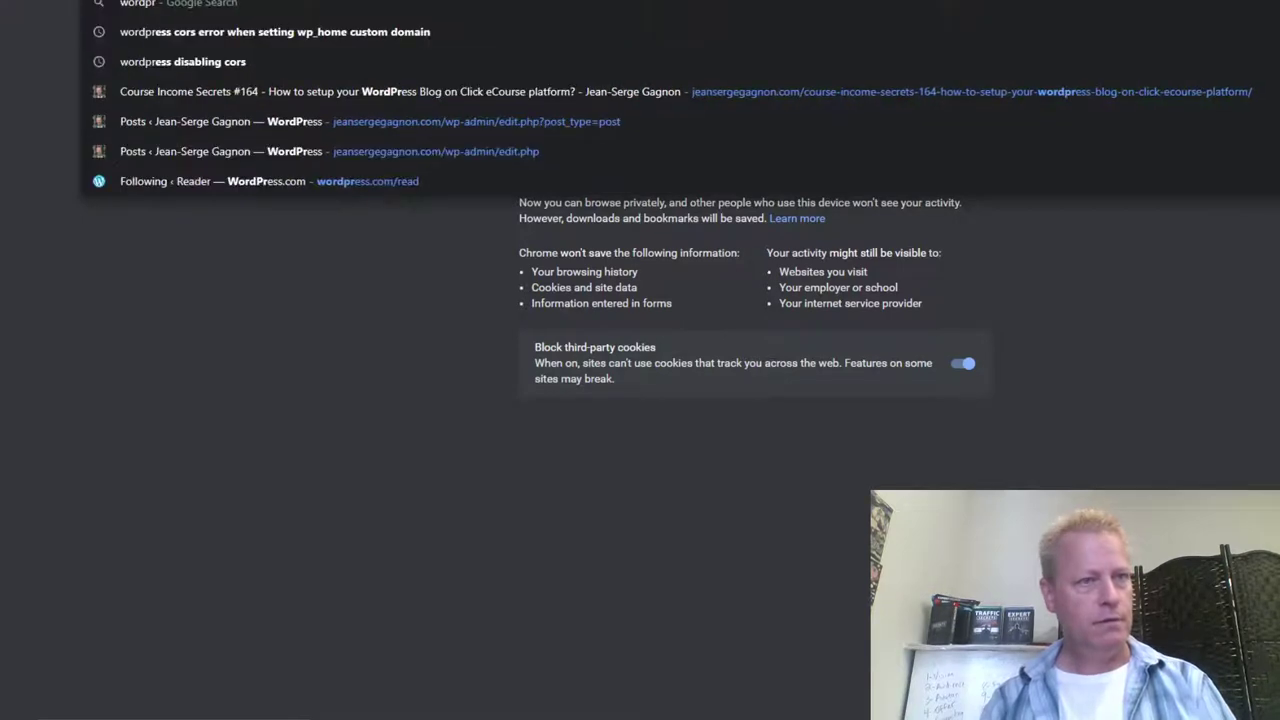
pyautogui.press('Return')
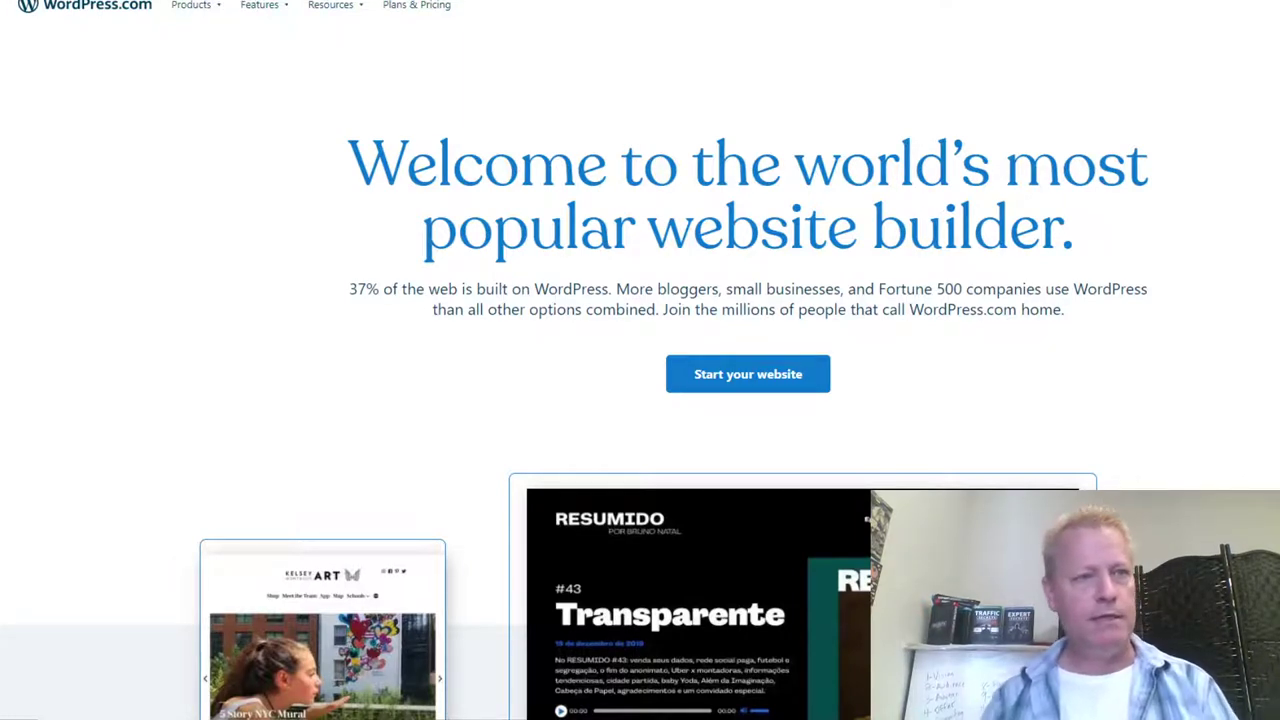
# Step: Enter the Success With JS wordpress.com blog address and pick the 'success' suggestion
pyautogui.write('succeswtiwordpress.com')
pyautogui.press('BackSpace')
pyautogui.press('BackSpace')
pyautogui.press('BackSpace')
pyautogui.press('BackSpace')
pyautogui.press('BackSpace')
pyautogui.press('BackSpace')
pyautogui.press('BackSpace')
pyautogui.press('BackSpace')
pyautogui.press('BackSpace')
pyautogui.press('BackSpace')
pyautogui.press('BackSpace')
pyautogui.press('BackSpace')
pyautogui.press('BackSpace')
pyautogui.press('BackSpace')
pyautogui.press('BackSpace')
pyautogui.write('ithswordpress.com')
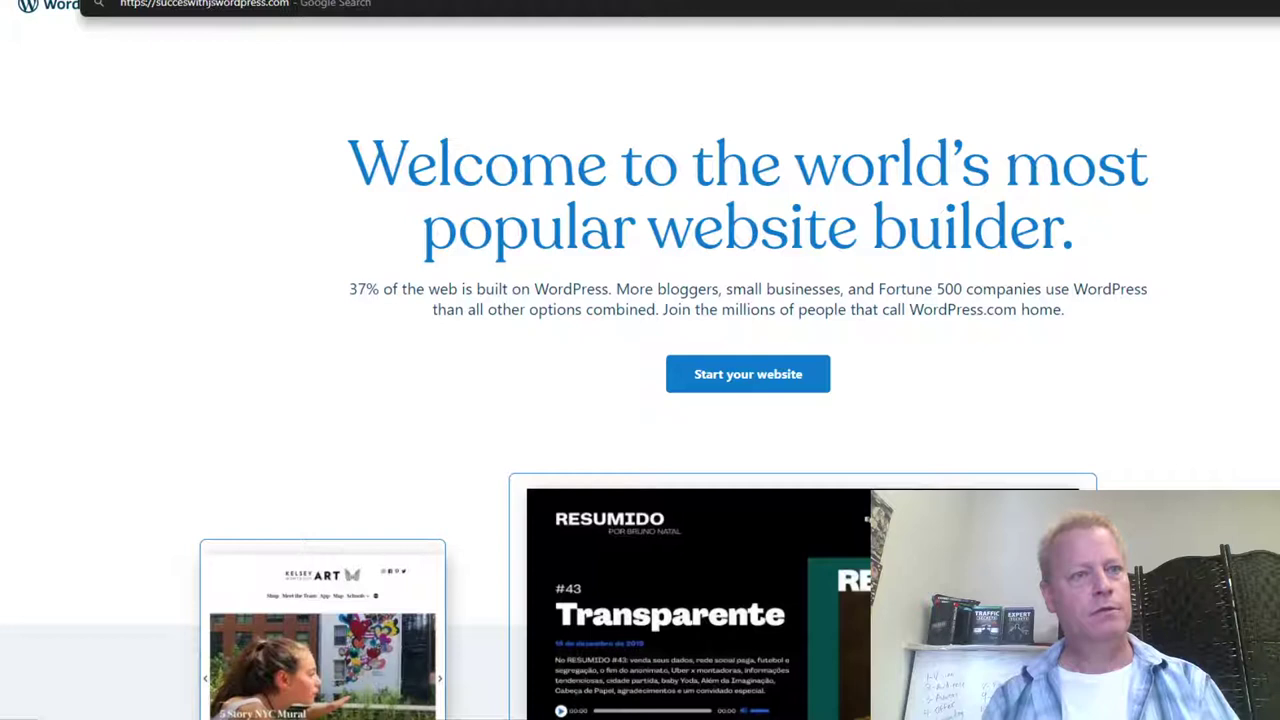
pyautogui.press('Escape')
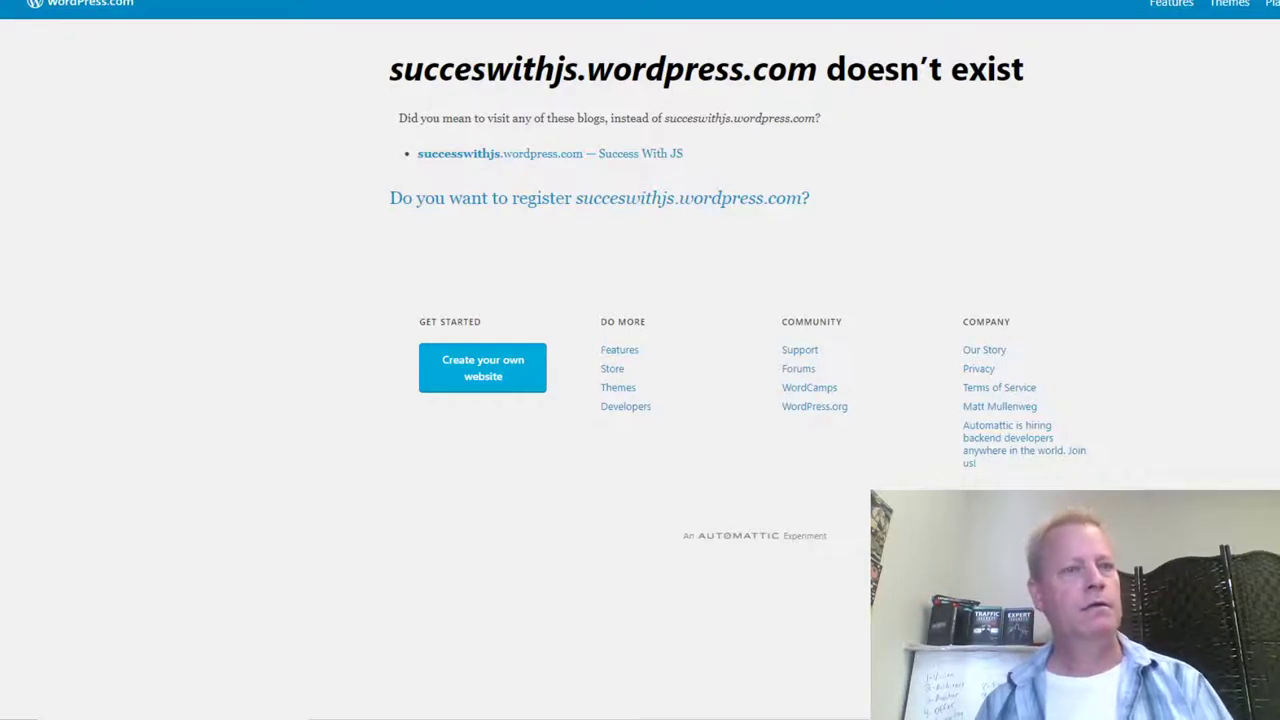
pyautogui.write('success')
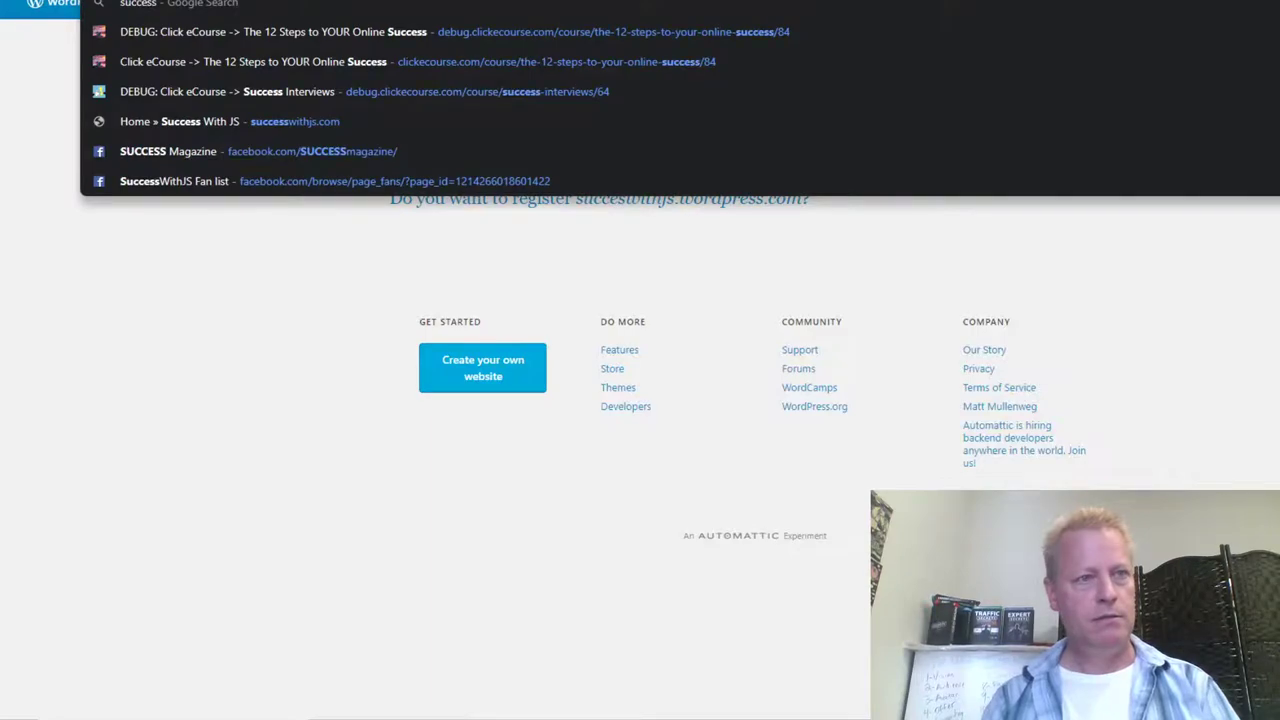
pyautogui.press('Escape')
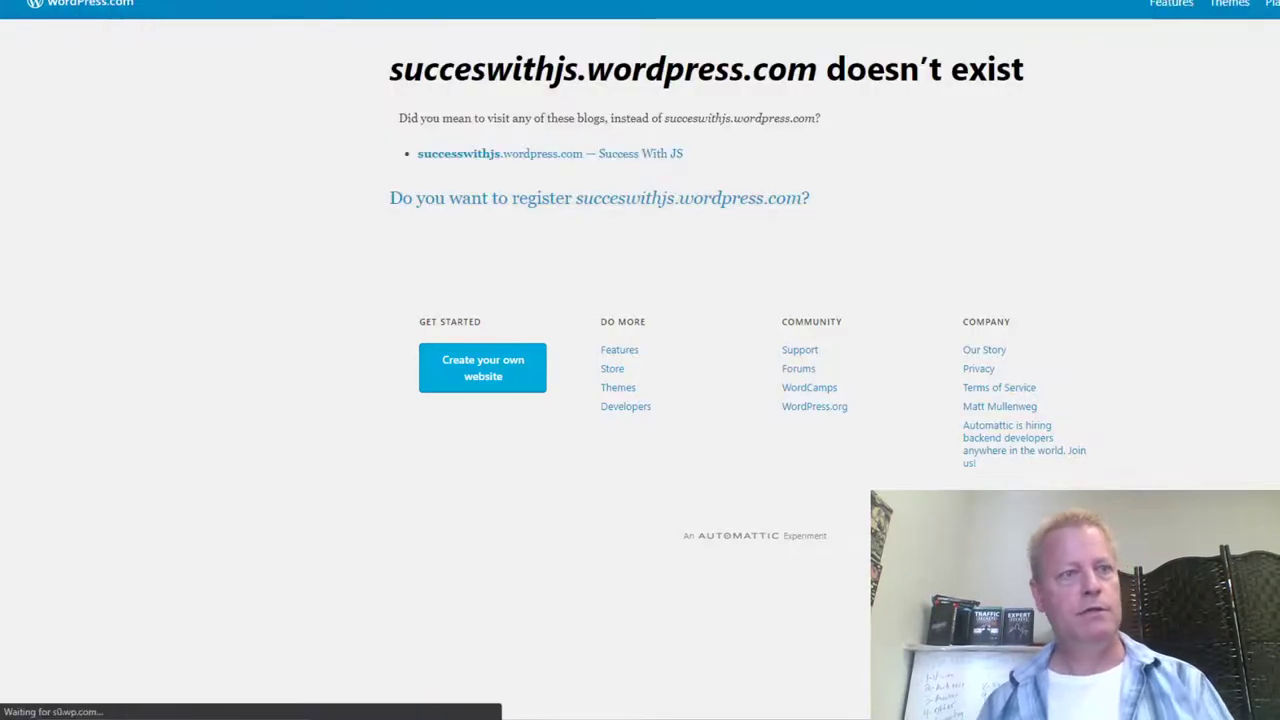
pyautogui.scroll(-14, 780, 290)
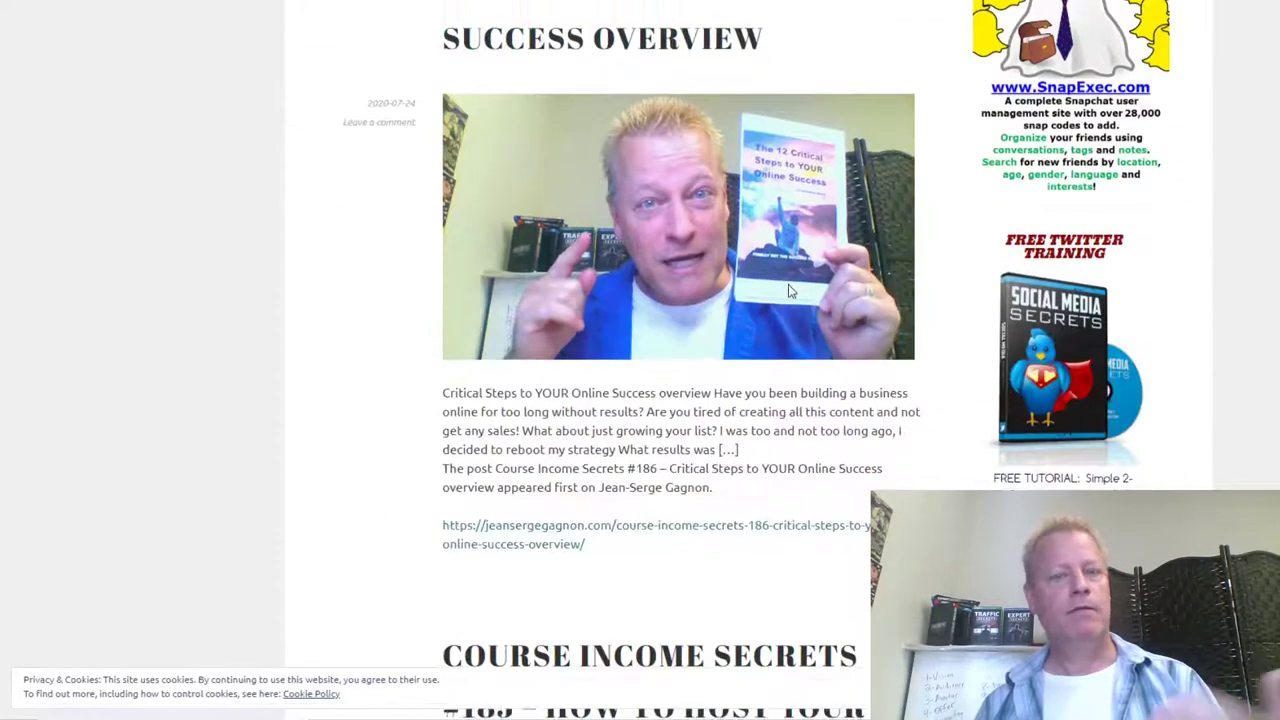
pyautogui.scroll(-12, 792, 280)
pyautogui.scroll(8, 797, 260)
pyautogui.scroll(15, 663, 151)
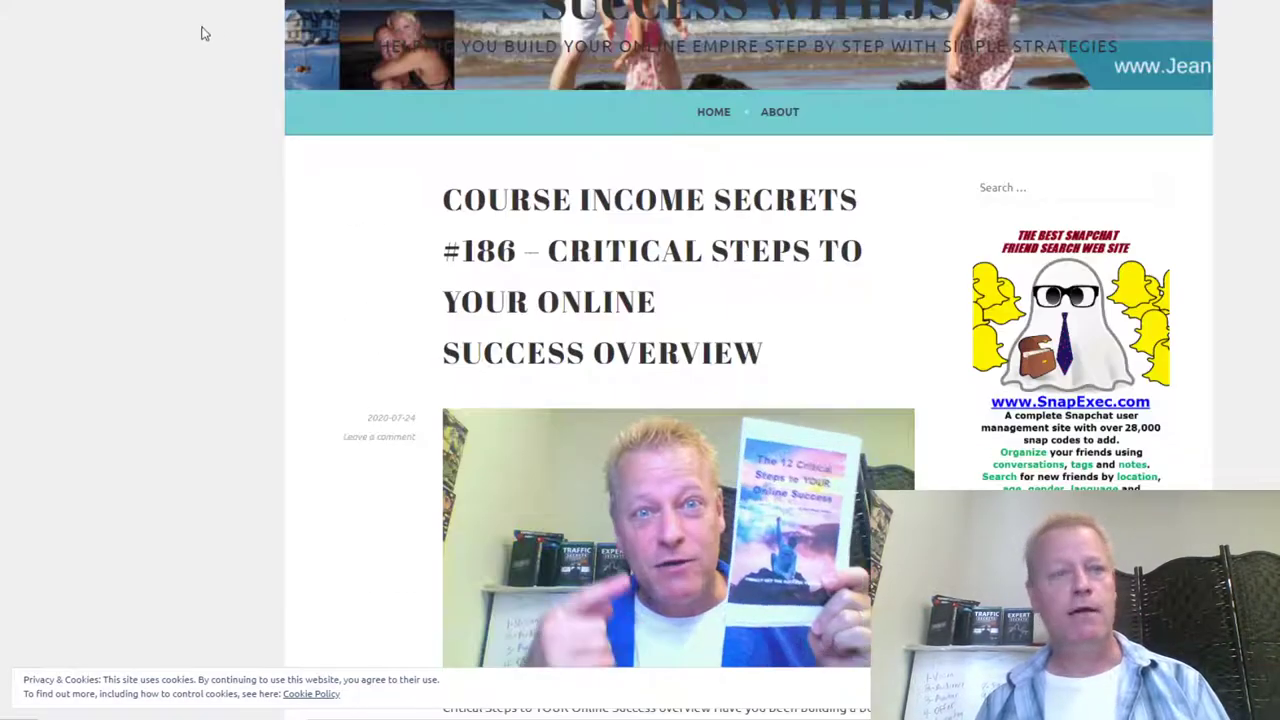
pyautogui.scroll(1, 561, 138)
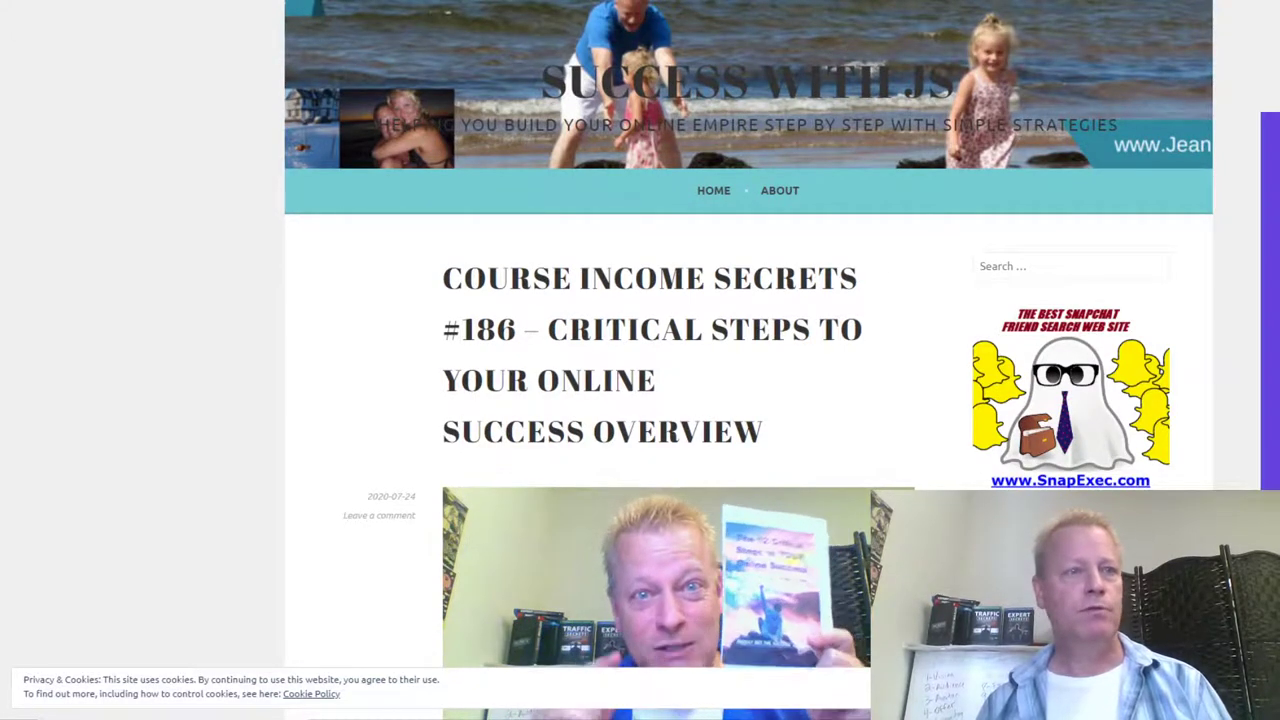
pyautogui.hotkey('ctrl', 'l')
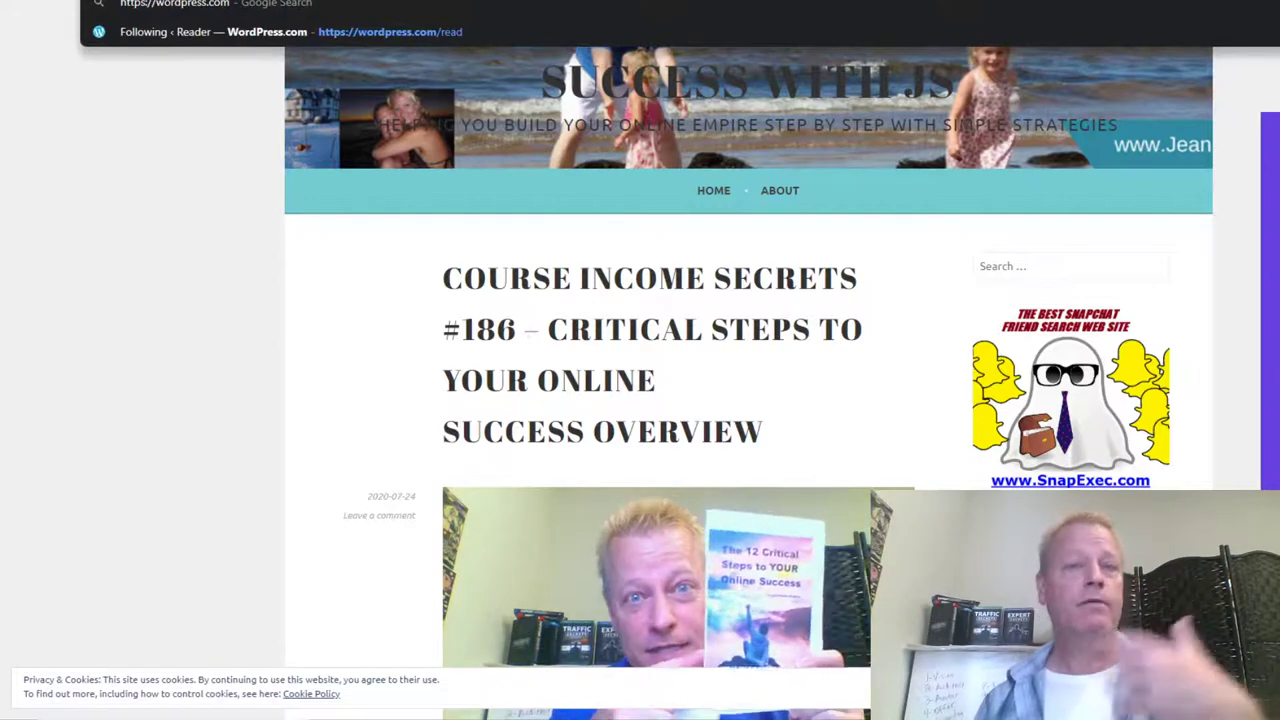
pyautogui.click(196, 146)
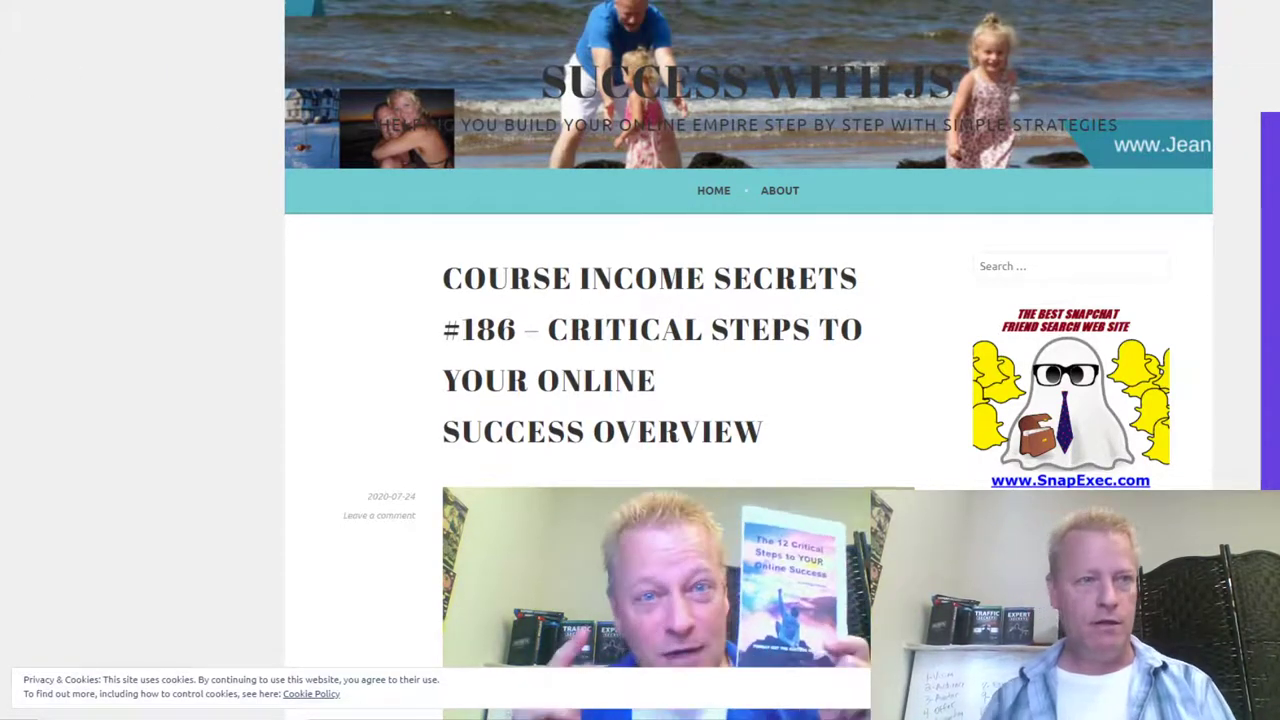
pyautogui.hotkey('ctrl', 'l')
pyautogui.write('clic')
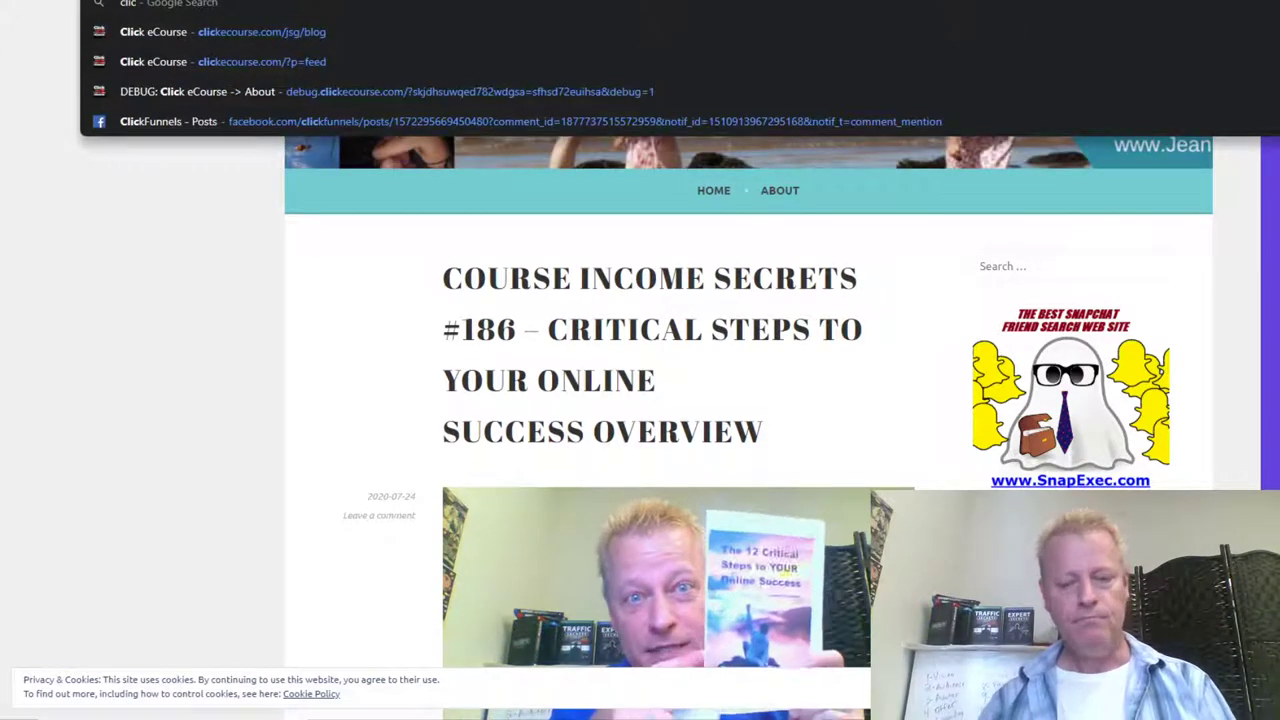
# Step: Register a new Click eCourse account with a test email address and a confirmed password
pyautogui.press('Return')
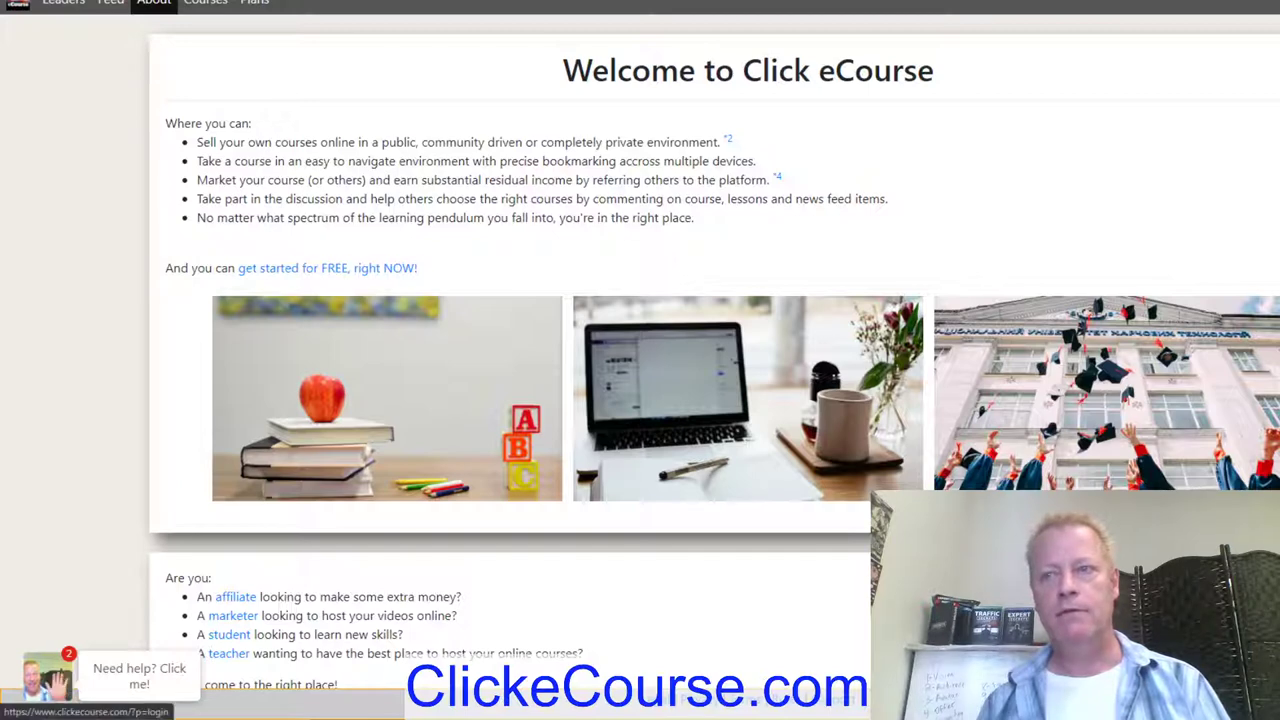
pyautogui.click(405, 268)
pyautogui.click(751, 312)
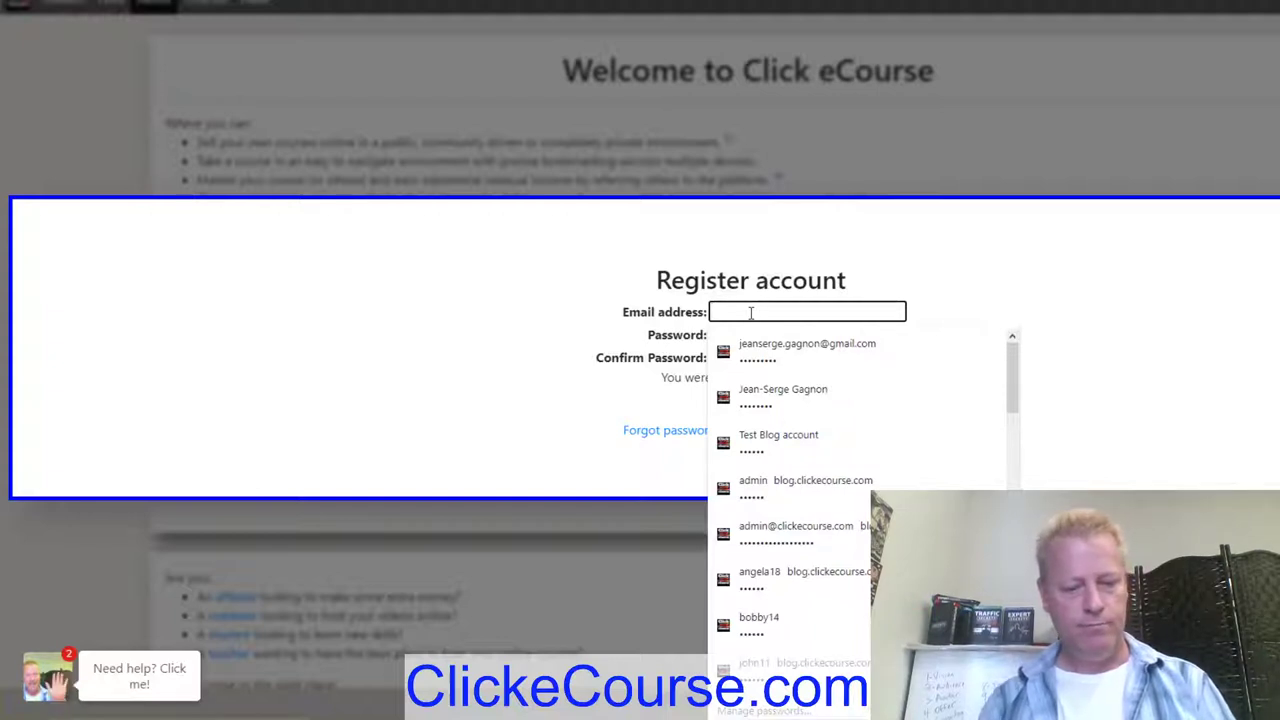
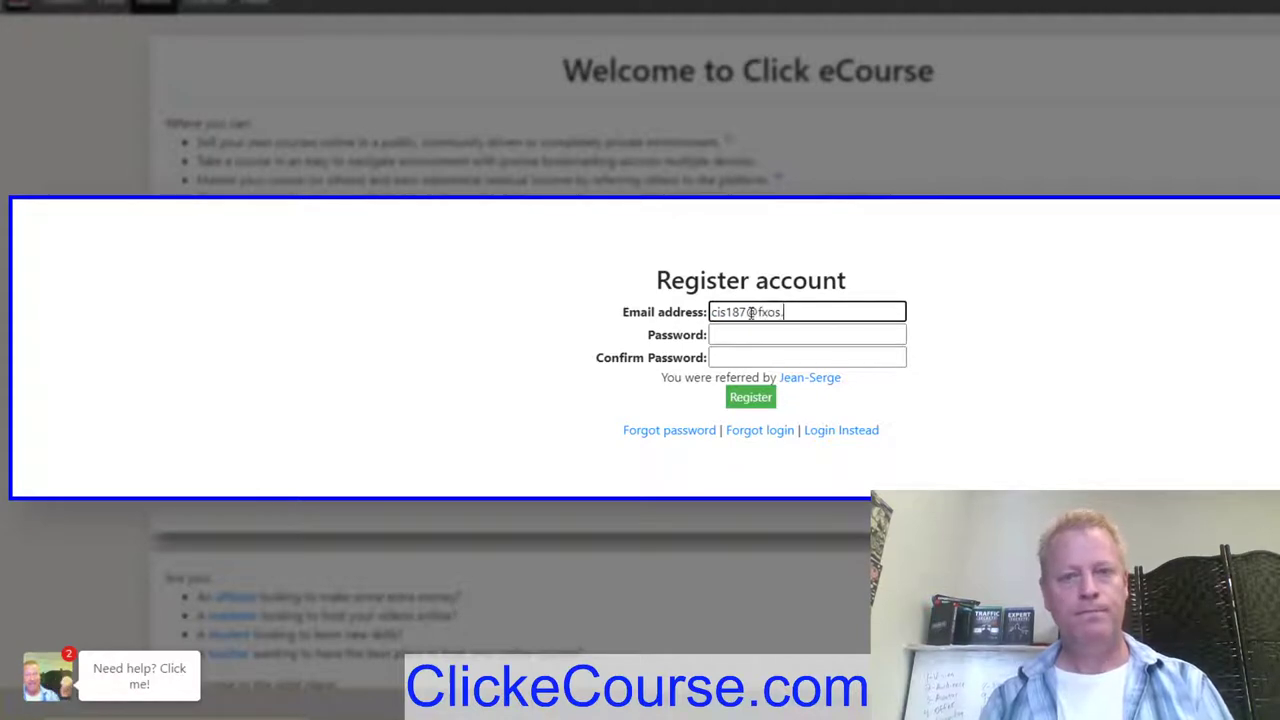
pyautogui.press('Tab')
pyautogui.write('••••••')
pyautogui.press('Tab')
pyautogui.write('••••••')
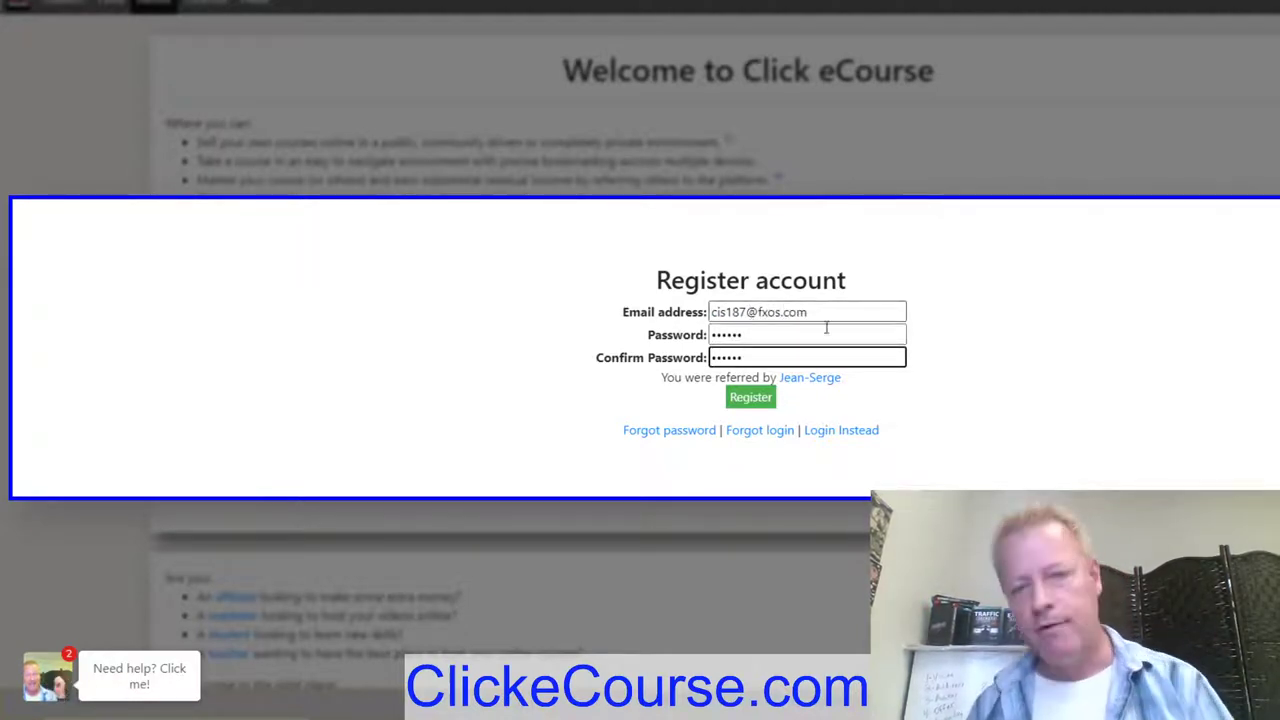
pyautogui.click(750, 398)
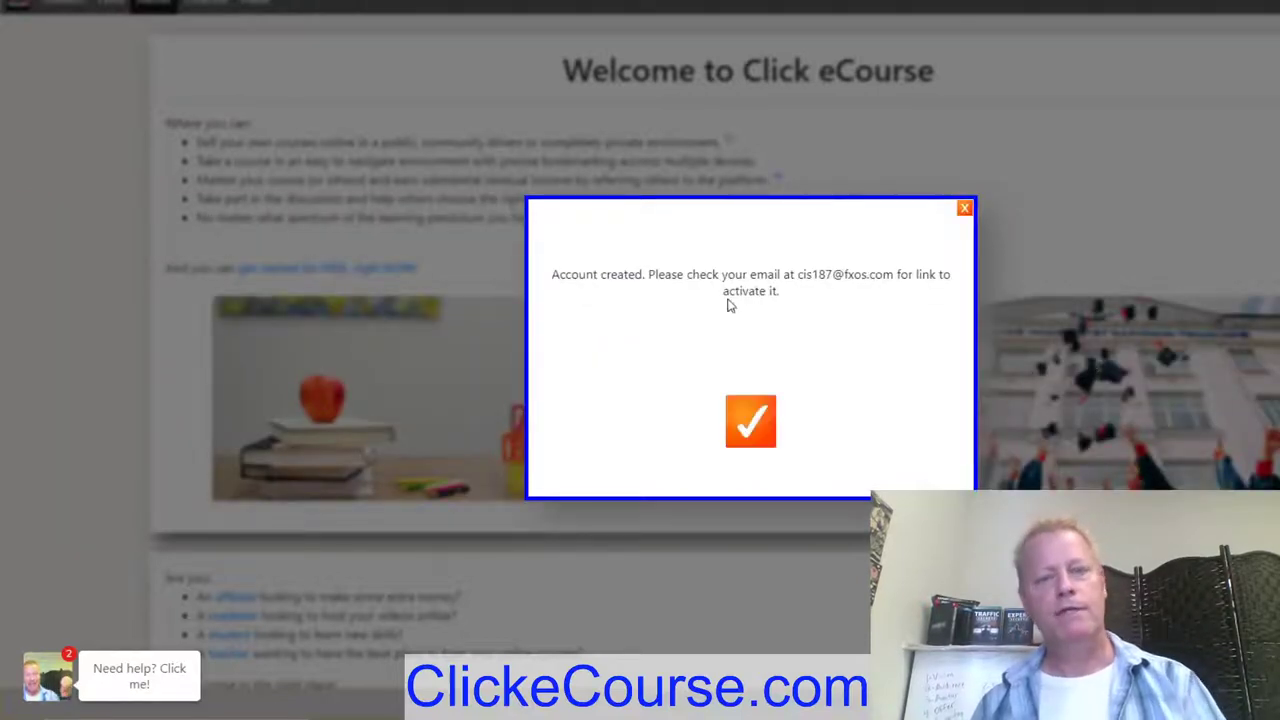
pyautogui.moveTo(586, 274); pyautogui.dragTo(806, 288)
# Step: Open the 'Account Activation on Click eCourse' email in Gmail and open its link in an incognito window
pyautogui.click(757, 432)
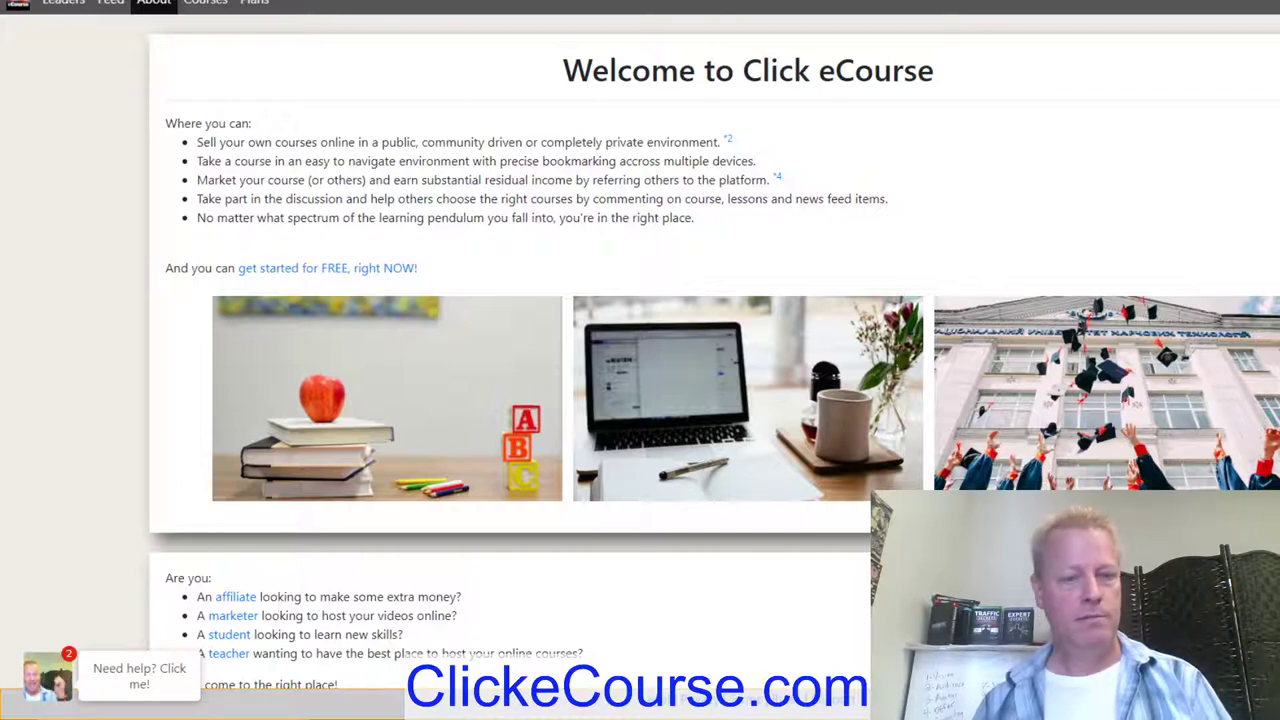
pyautogui.click(229, 663)
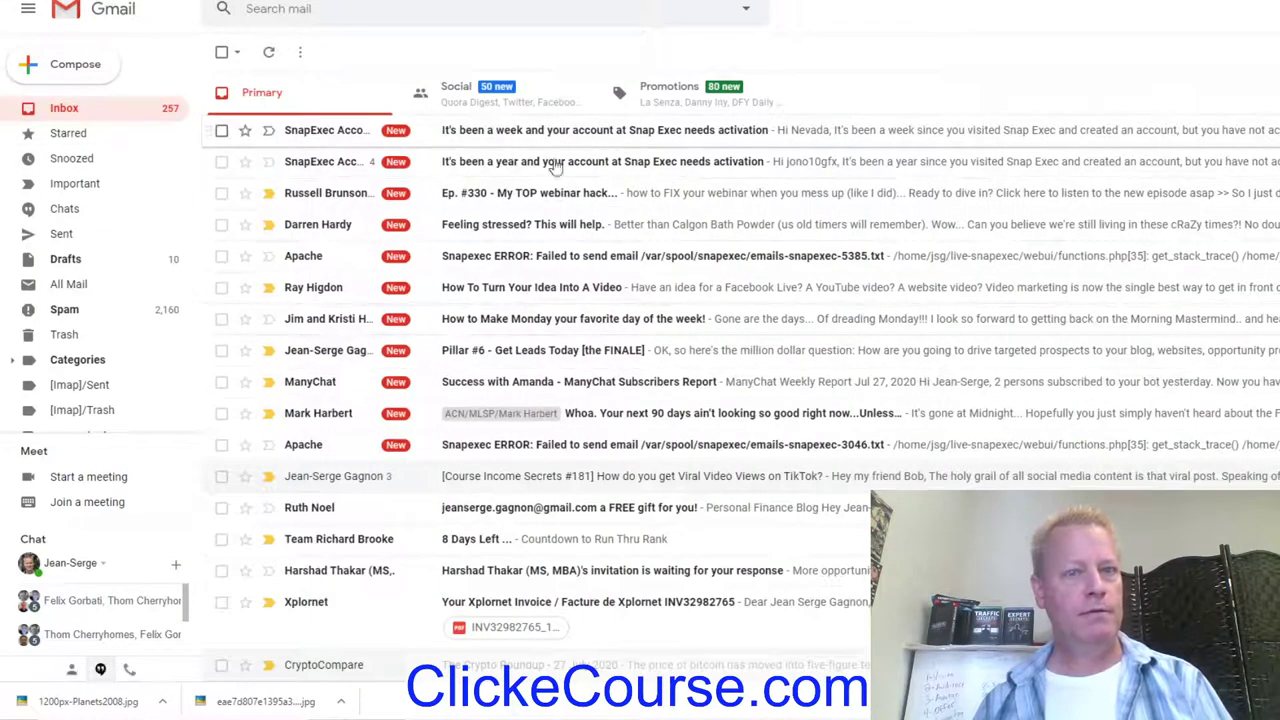
pyautogui.click(270, 74)
pyautogui.click(270, 51)
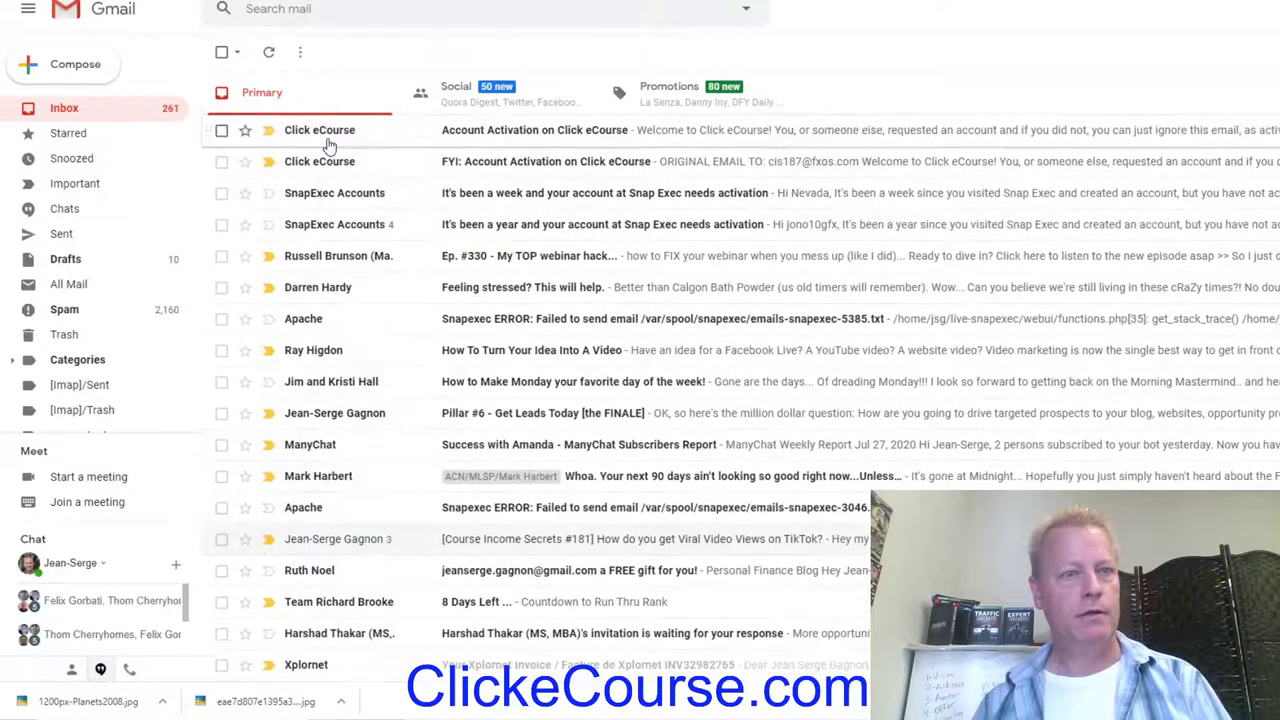
pyautogui.click(952, 137)
pyautogui.rightClick(551, 258)
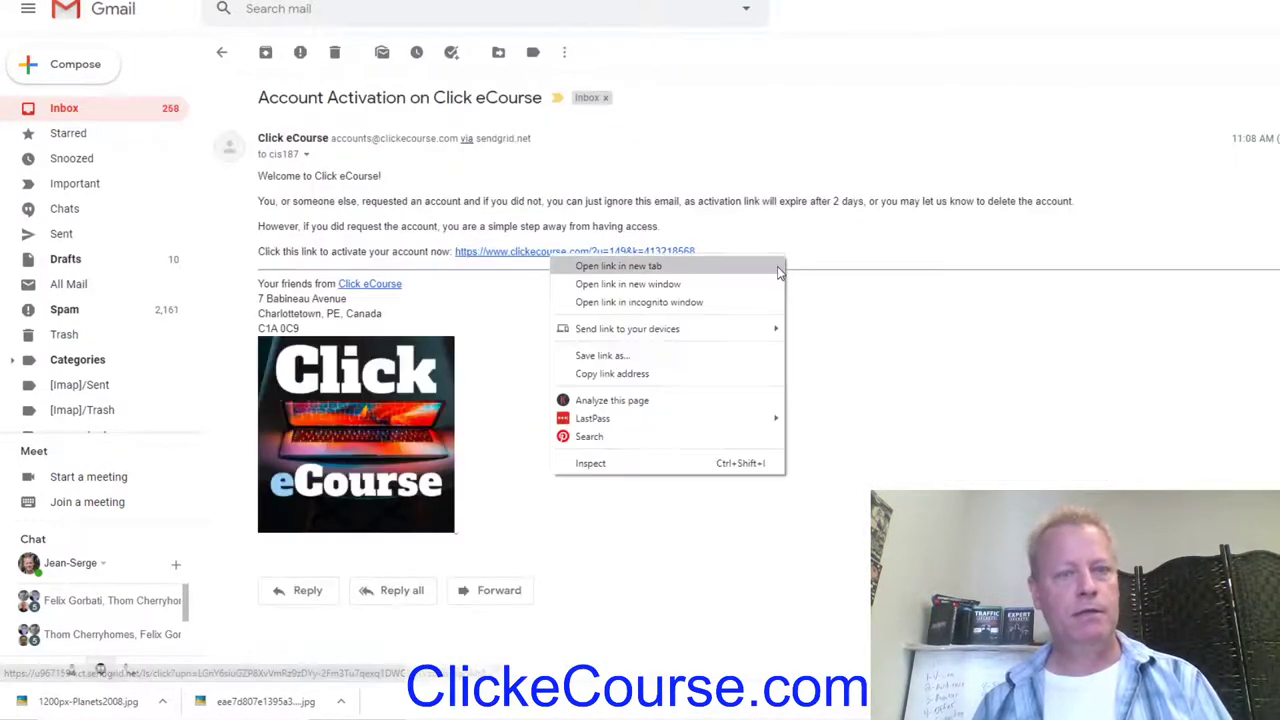
pyautogui.click(664, 306)
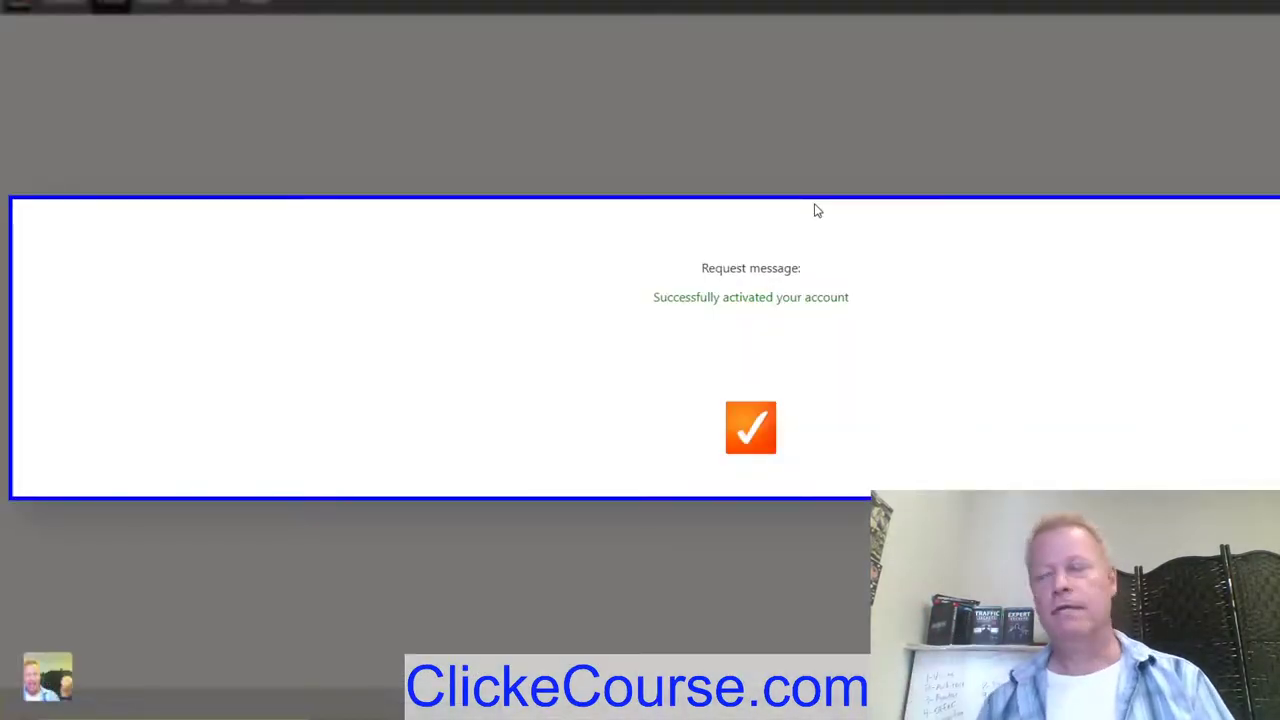
# Step: Continue from the activation confirmation into the site's Feed and open the member's profile settings
pyautogui.click(746, 428)
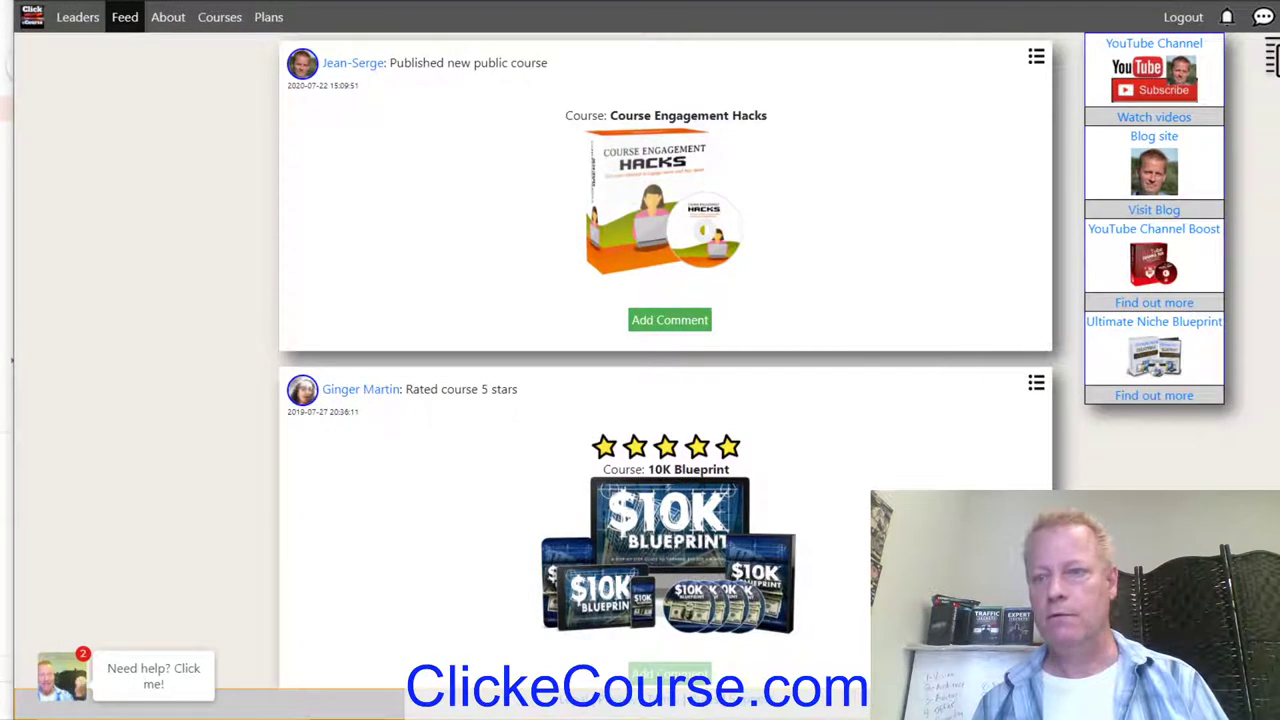
pyautogui.moveTo(1279, 422); pyautogui.dragTo(1273, 422)
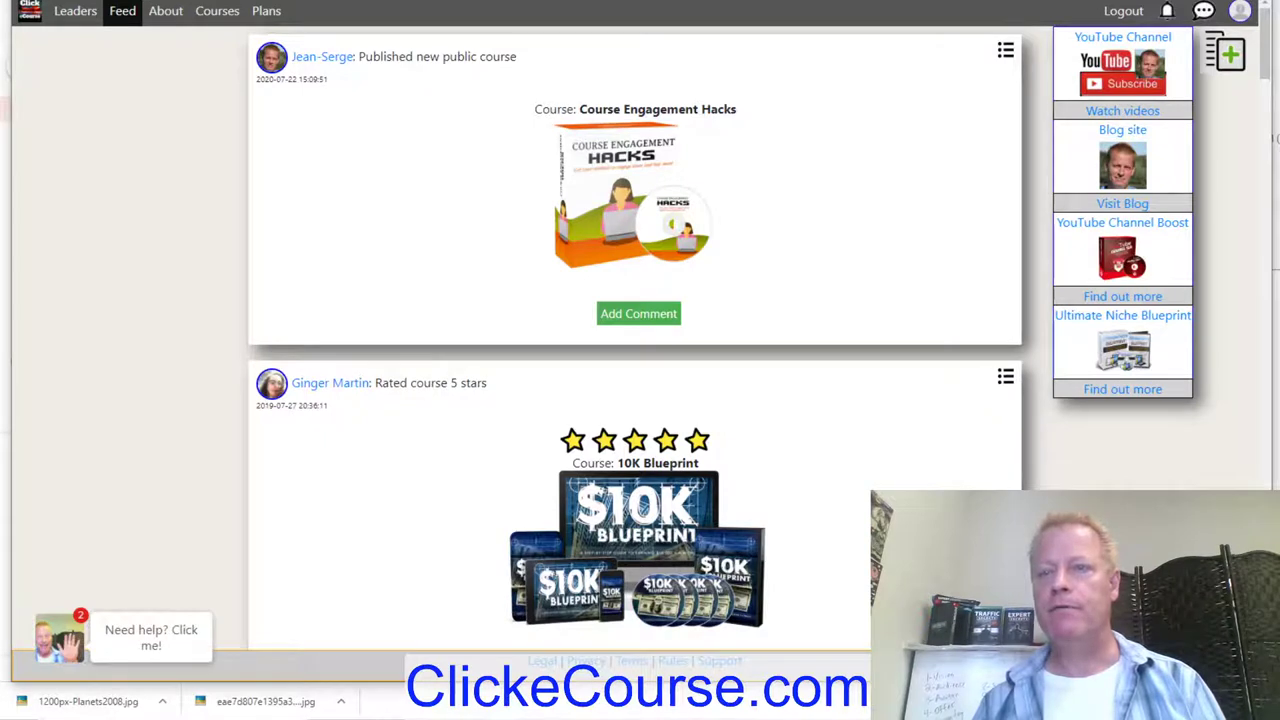
pyautogui.click(1237, 20)
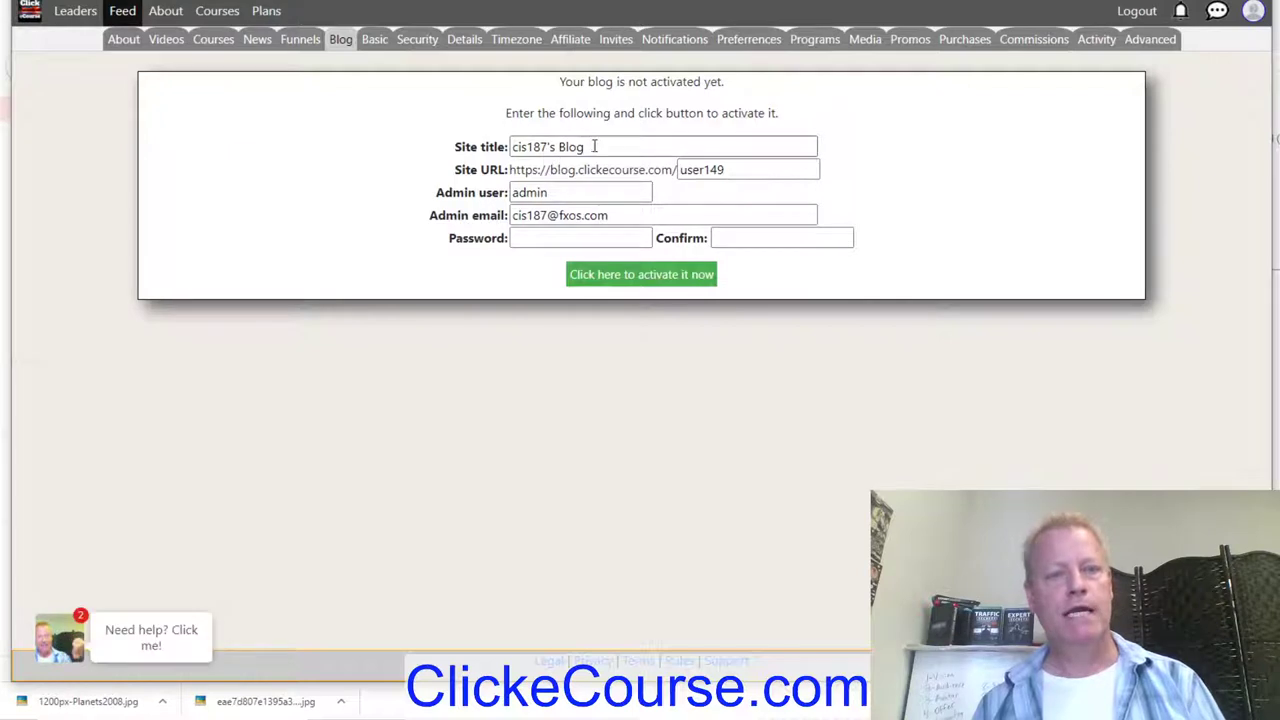
# Step: Enter the blog admin password and its confirmation on the Blog form
pyautogui.moveTo(594, 147); pyautogui.dragTo(407, 140)
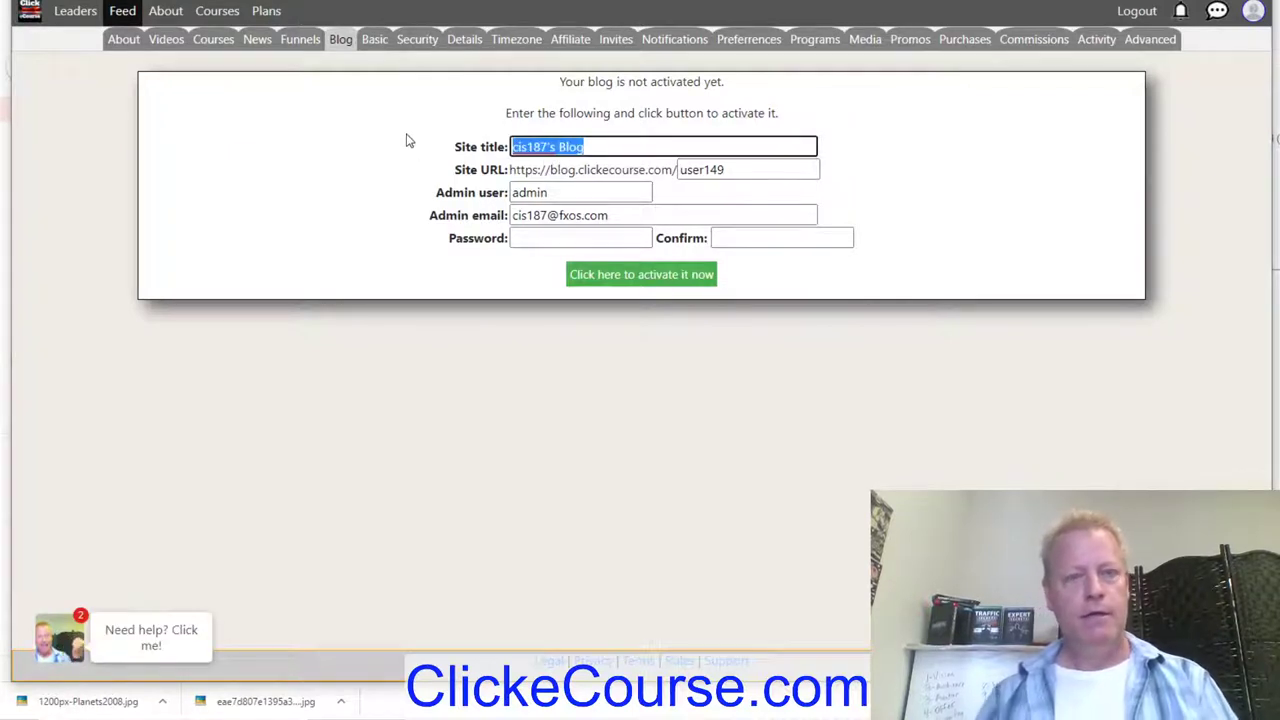
pyautogui.click(516, 216)
pyautogui.click(529, 192)
pyautogui.click(307, 240)
pyautogui.click(537, 240)
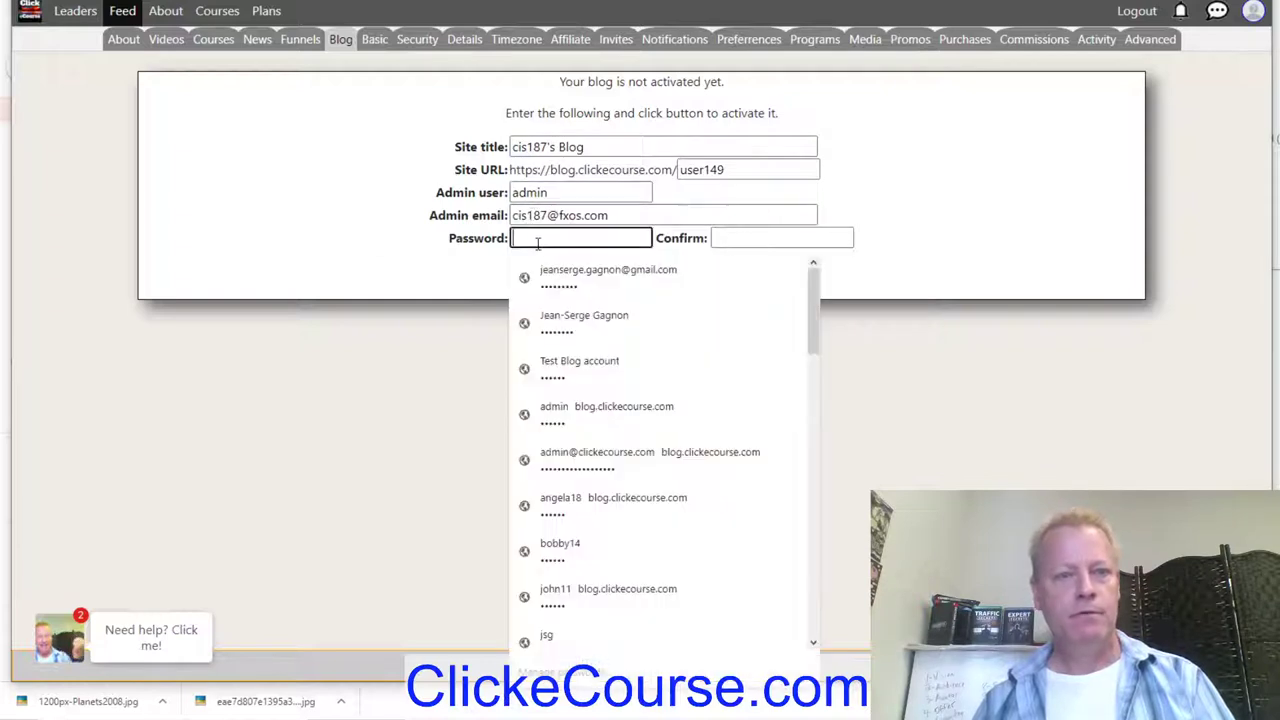
pyautogui.click(745, 237)
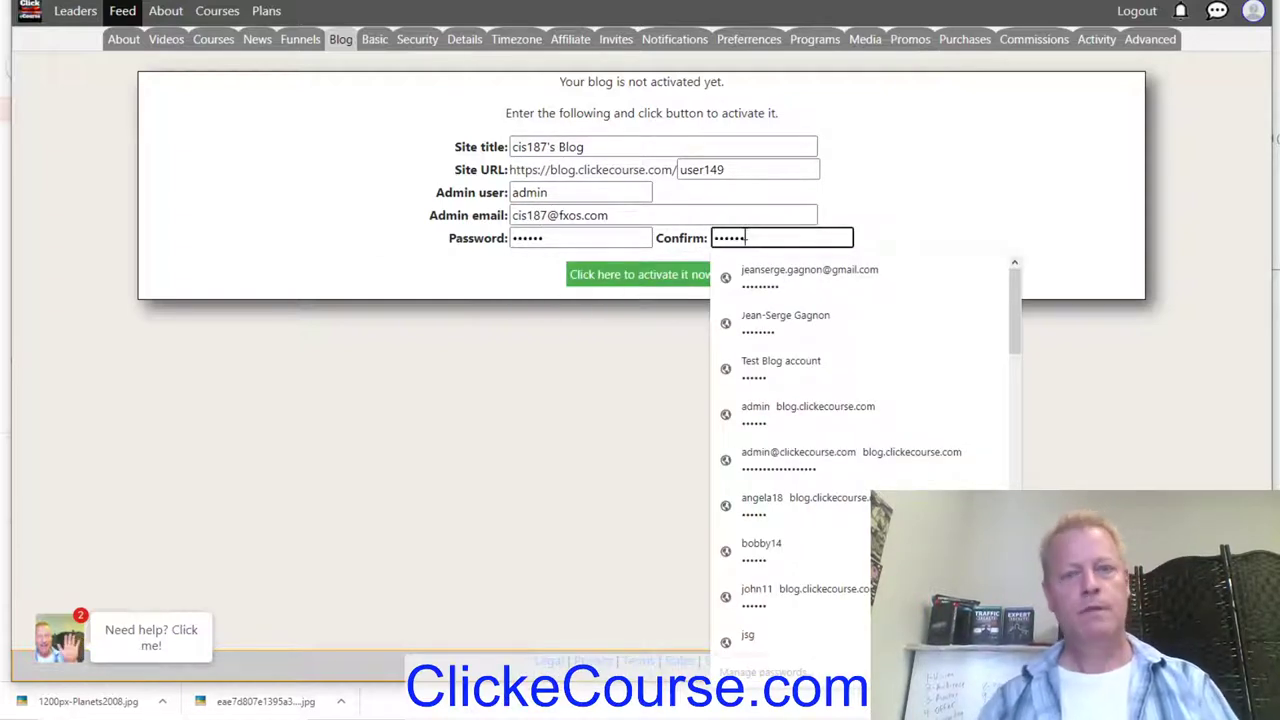
pyautogui.click(545, 191)
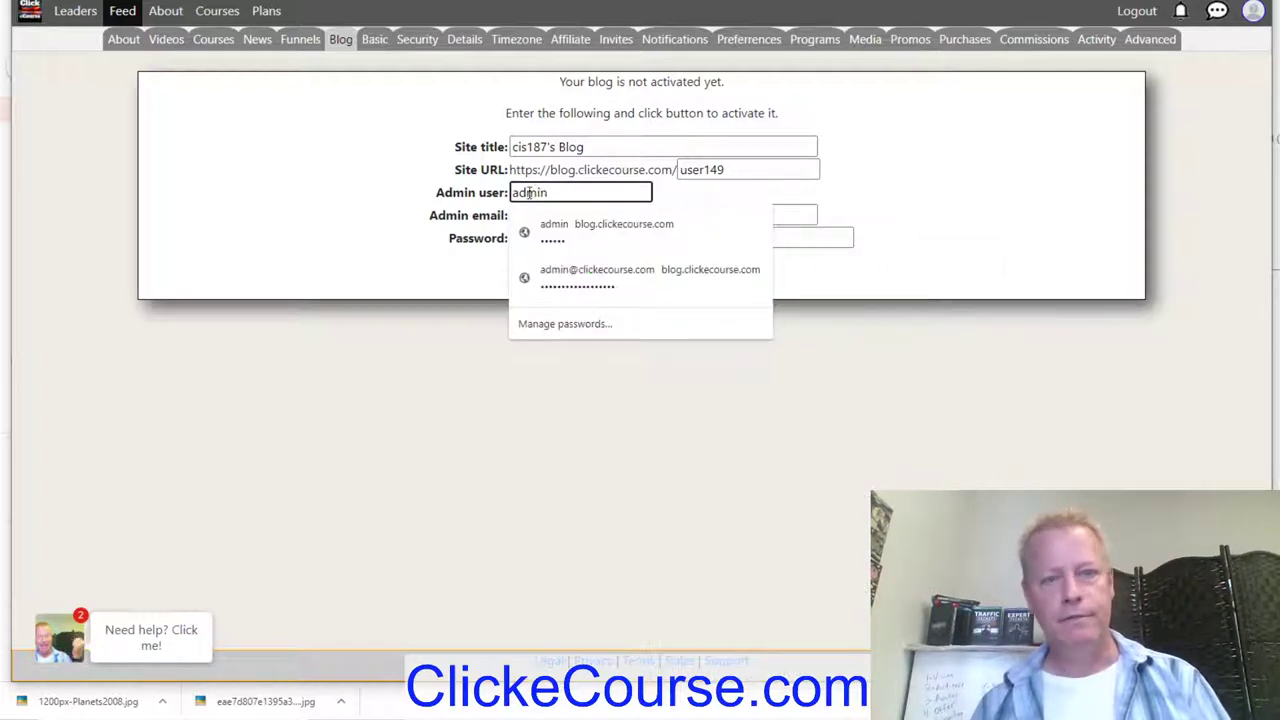
# Step: Change the blog's Site URL path to 'cis', activate the blog, and open its management site
pyautogui.click(692, 170)
pyautogui.hotkey('ctrl', 'a')
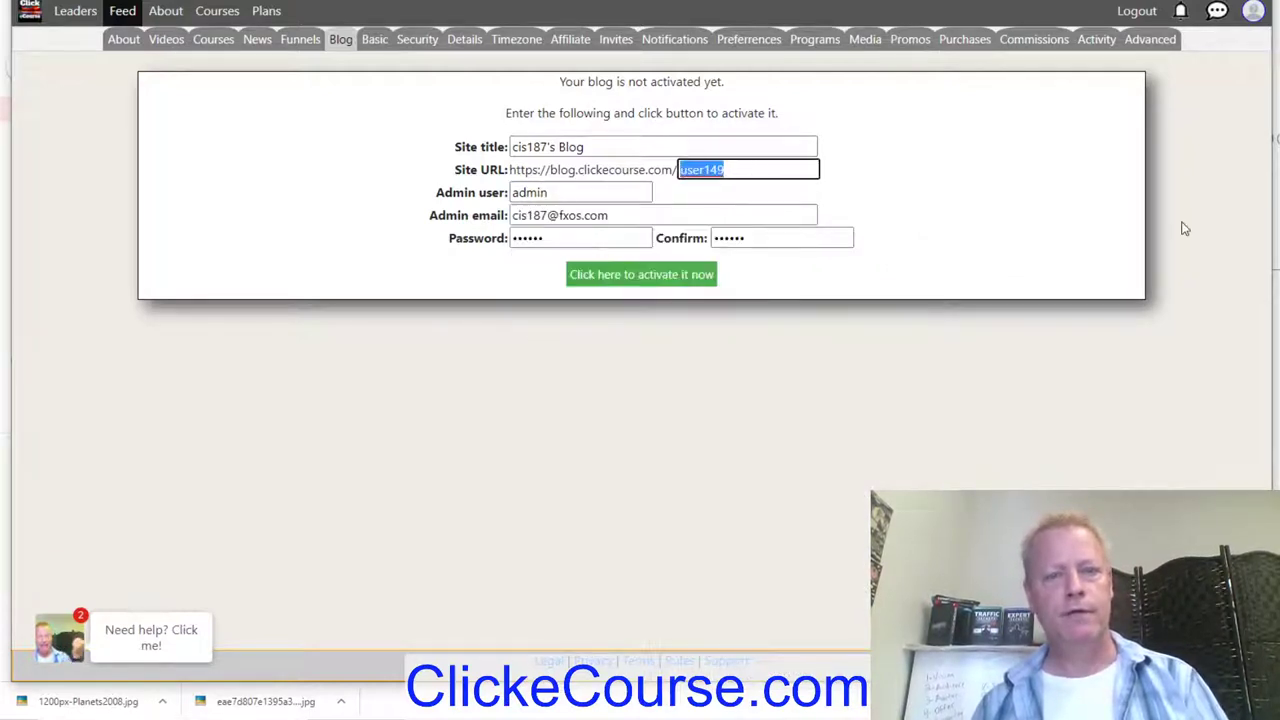
pyautogui.write('cis187')
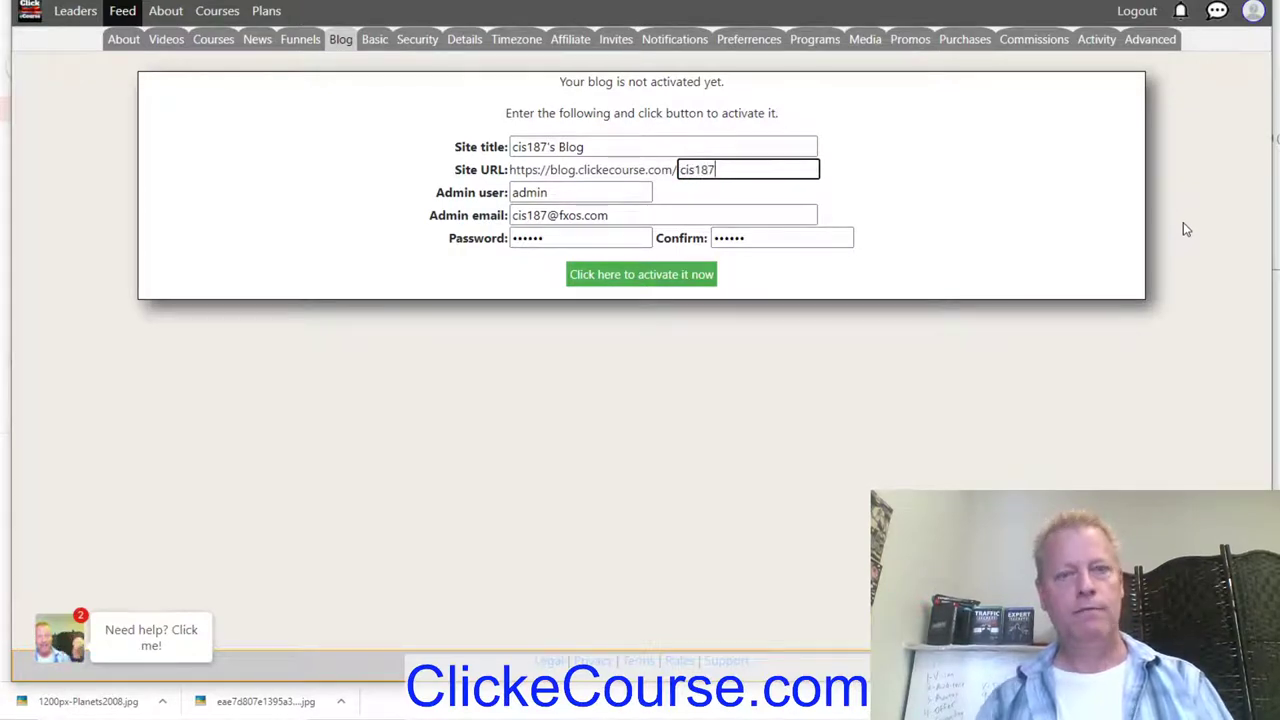
pyautogui.click(627, 279)
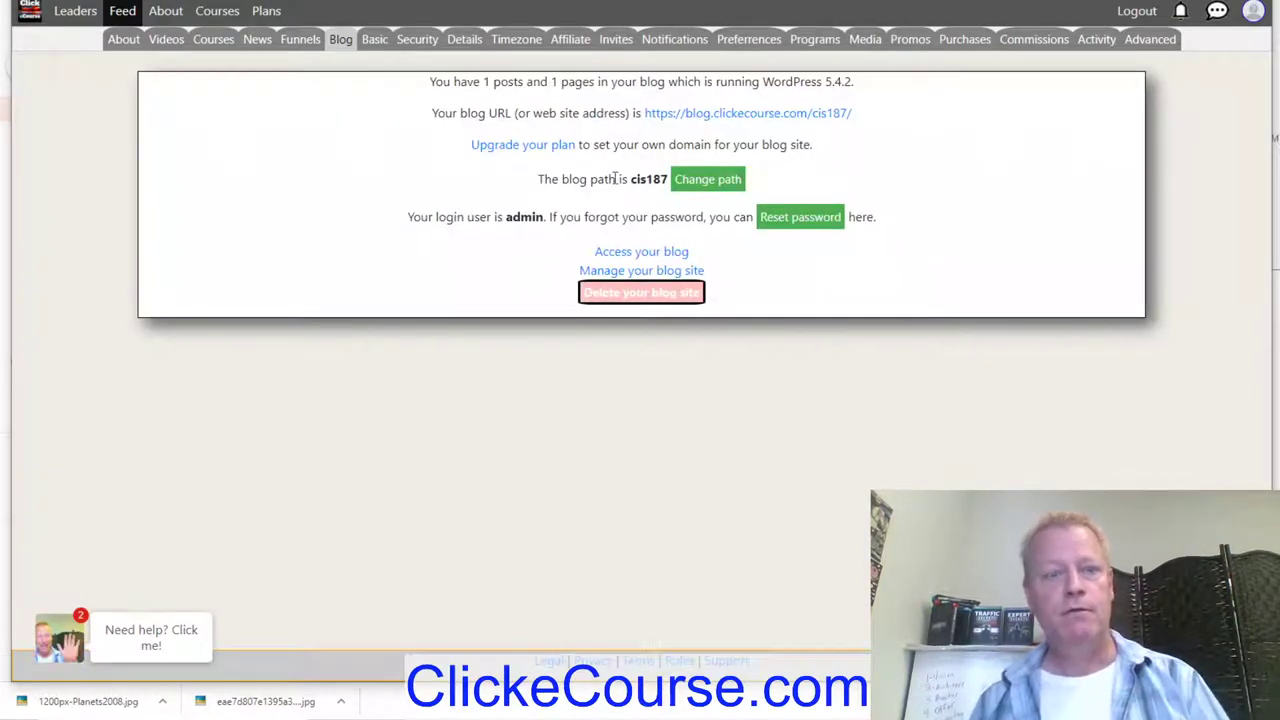
pyautogui.click(651, 271)
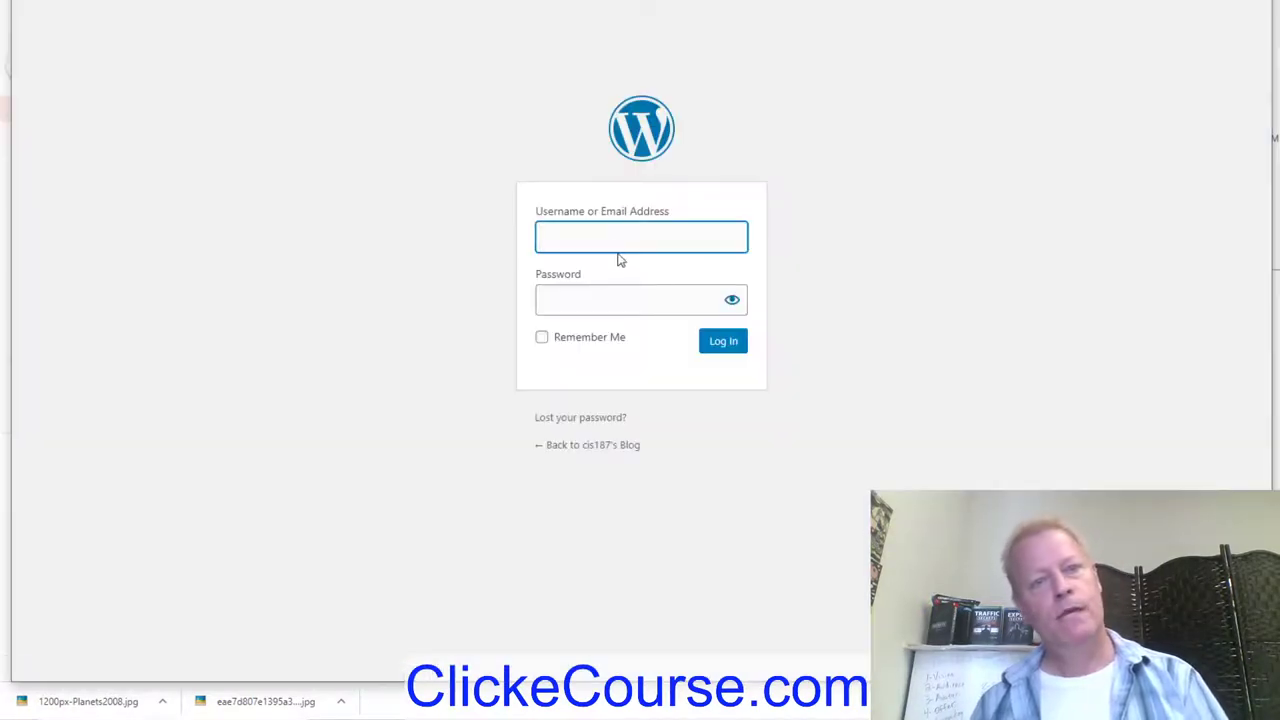
# Step: Log in to the blog's WordPress admin as admin with the account password
pyautogui.click(610, 238)
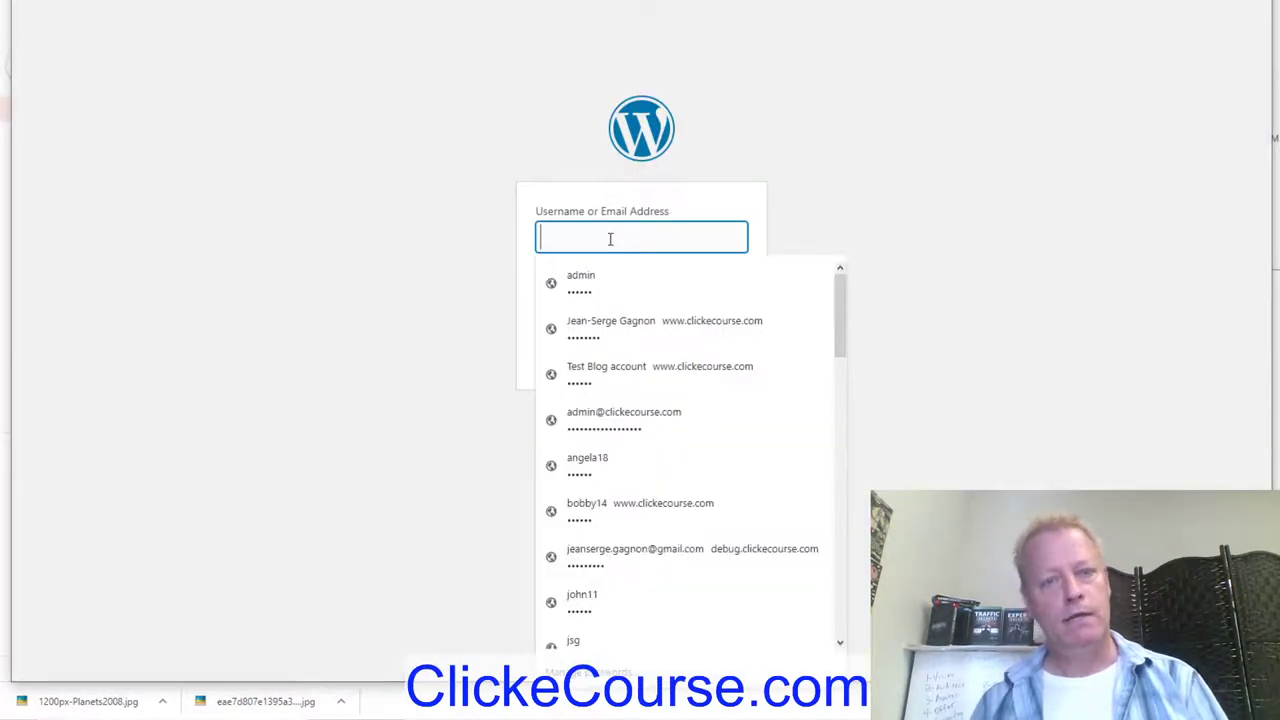
pyautogui.write('admin')
pyautogui.press('Tab')
pyautogui.write('****')
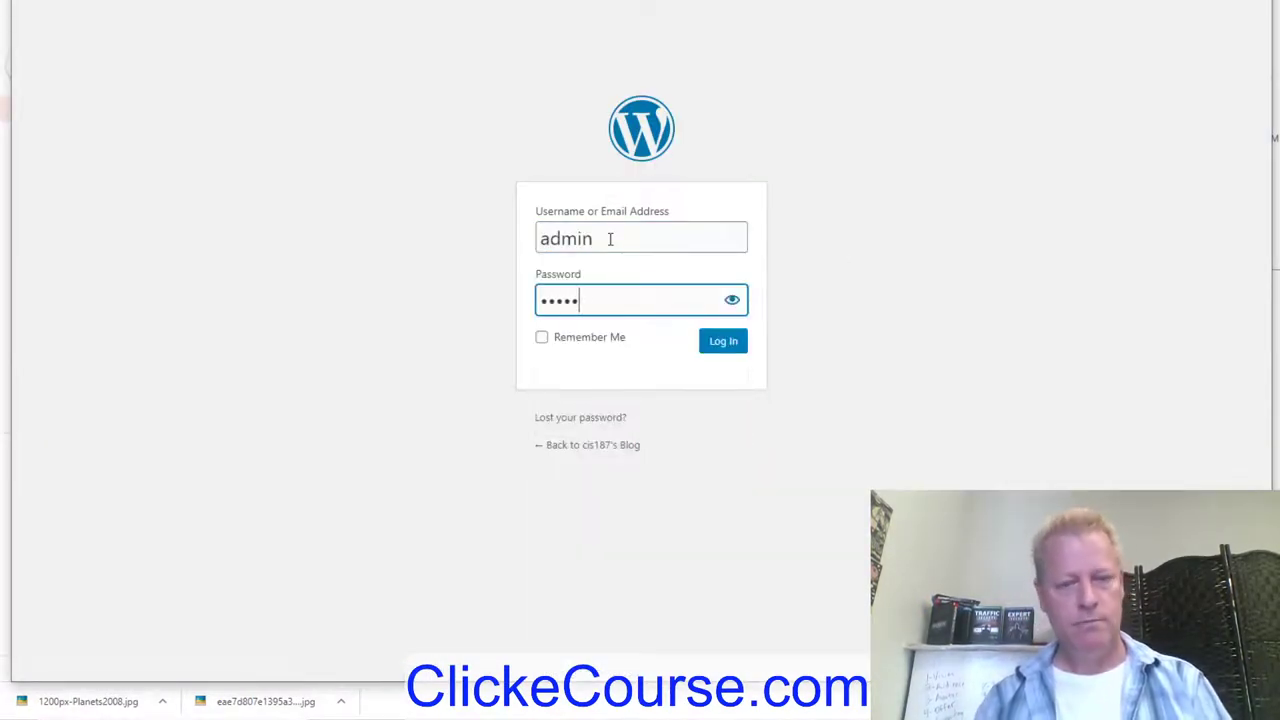
pyautogui.click(728, 344)
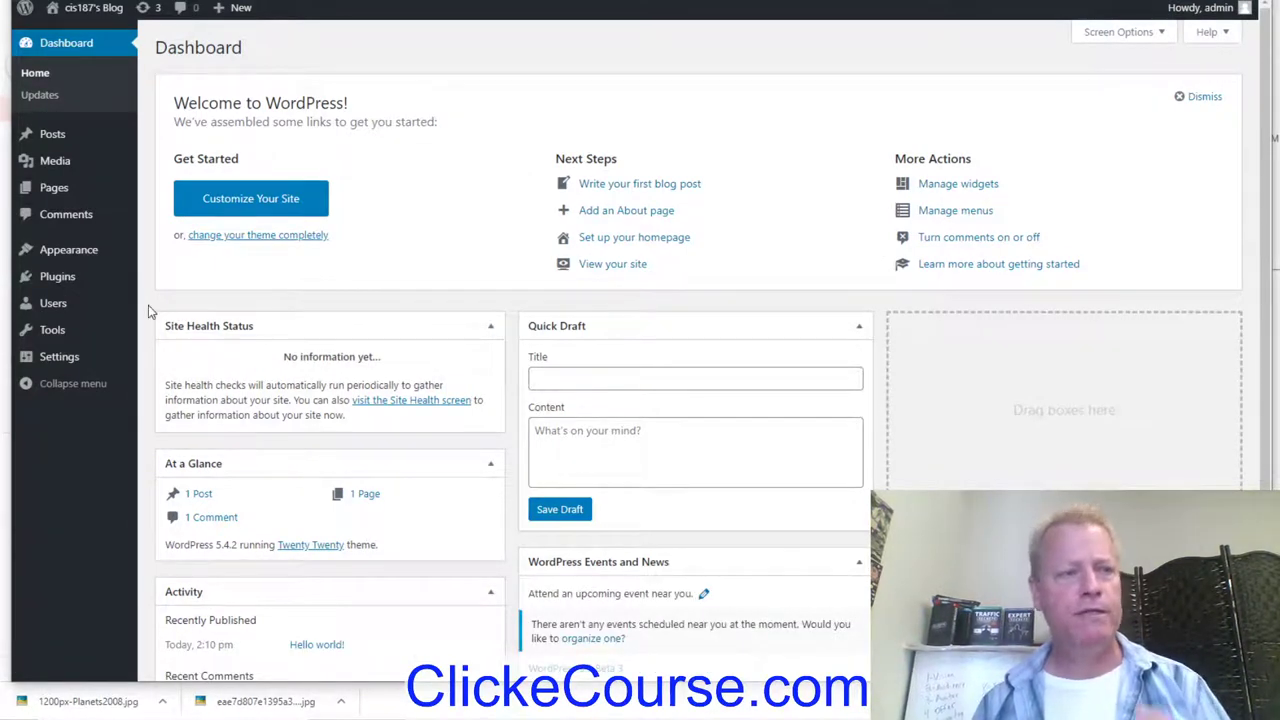
# Step: Go to the Pages list from the dashboard sidebar
pyautogui.moveTo(70, 358)
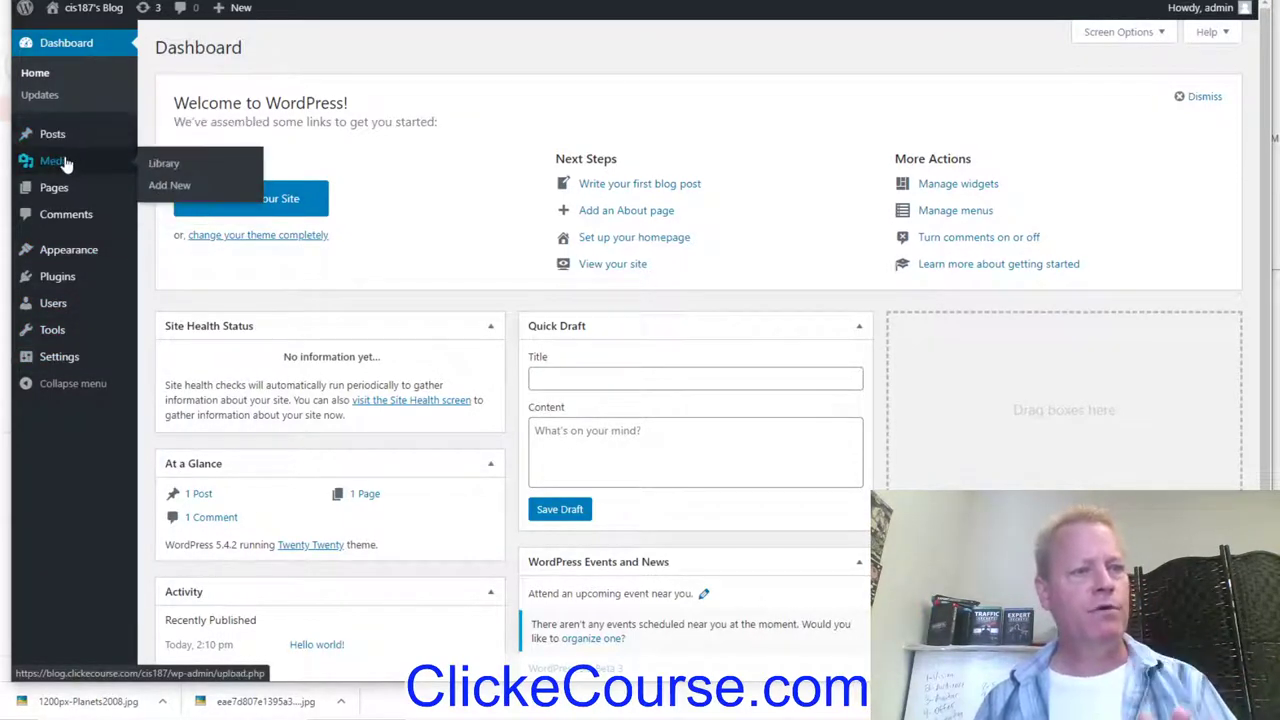
pyautogui.click(226, 153)
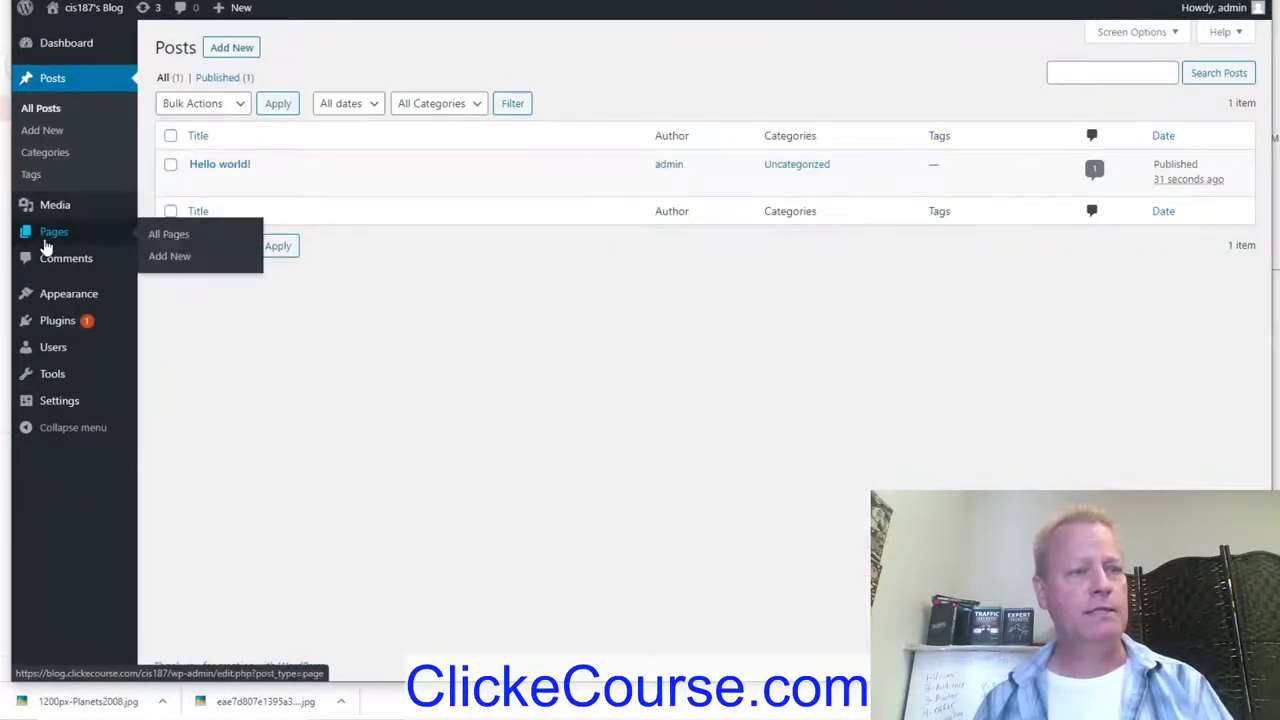
pyautogui.click(46, 236)
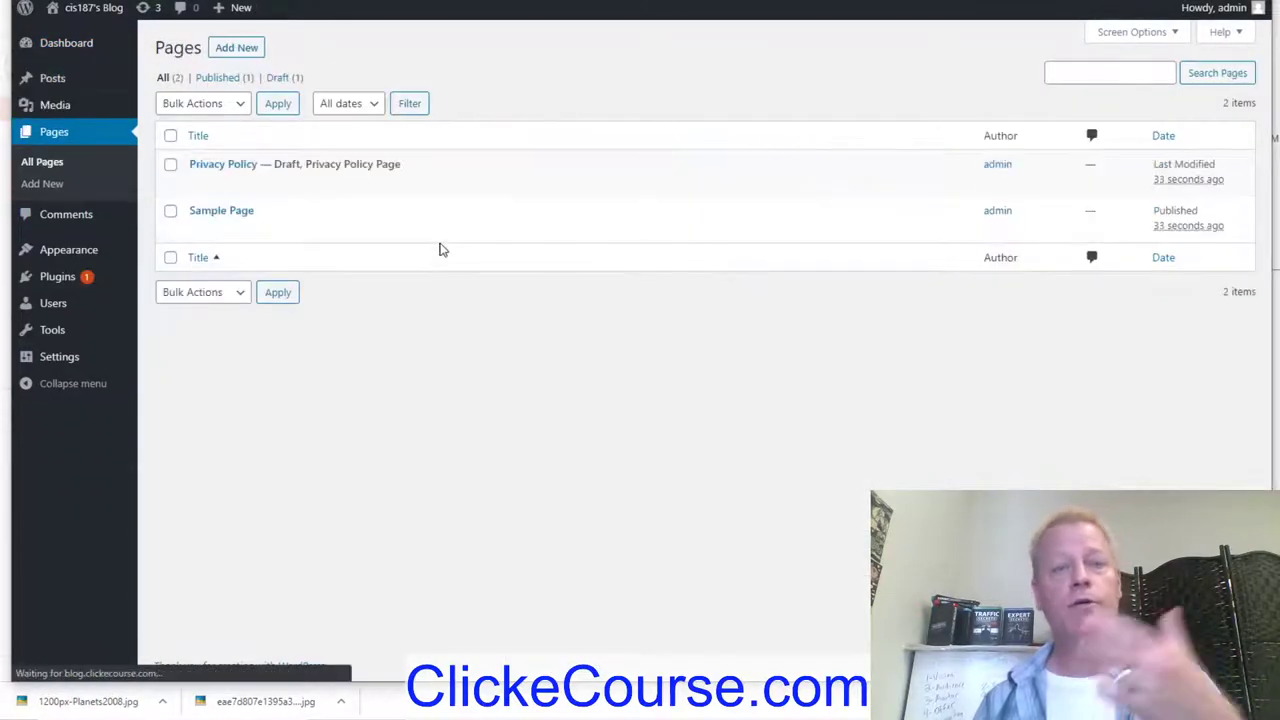
# Step: Create a new page and dismiss the block editor welcome tour
pyautogui.click(237, 48)
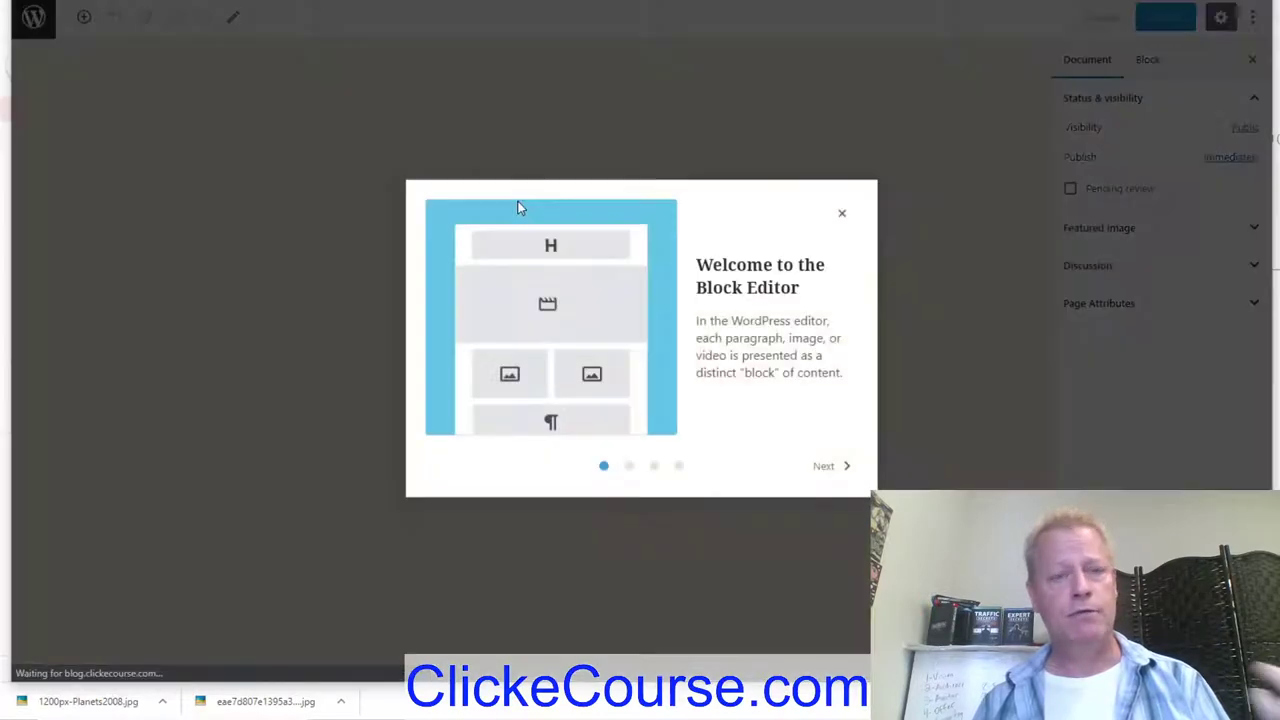
pyautogui.click(835, 468)
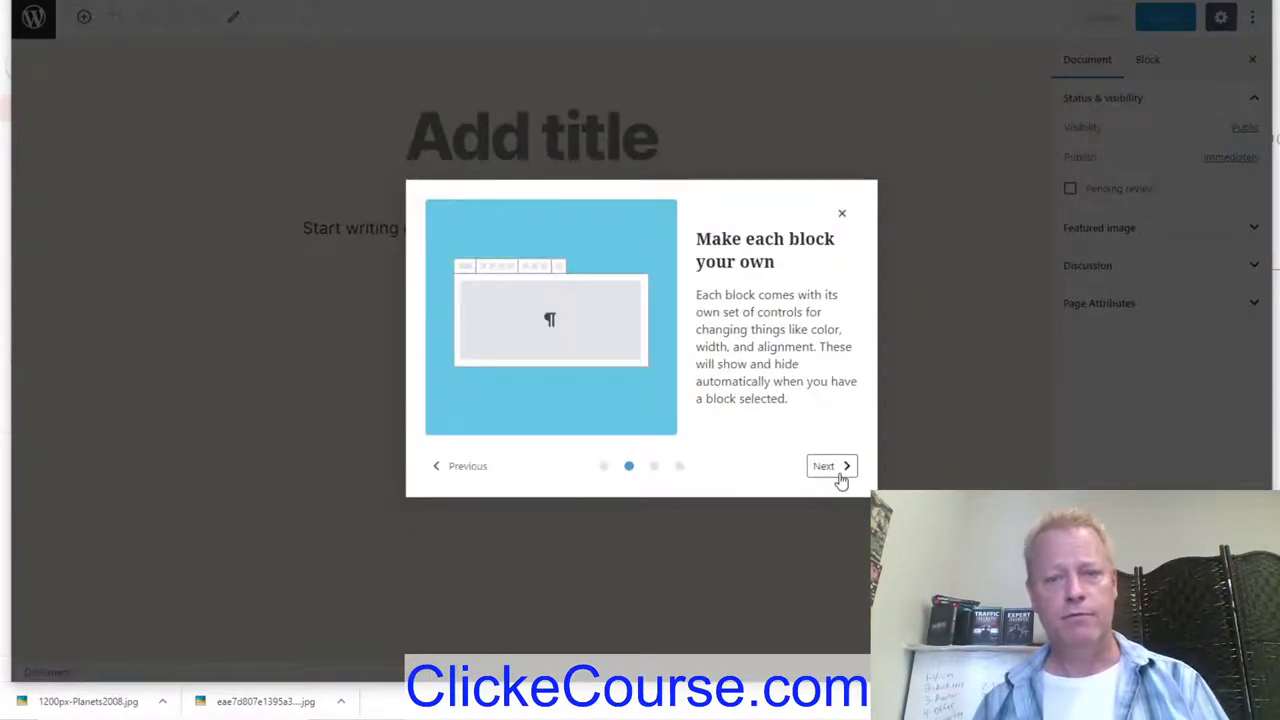
pyautogui.click(840, 468)
pyautogui.click(842, 214)
# Step: Title the page 'How to Loose 20 lbs in 20 days without counting calories'
pyautogui.click(566, 143)
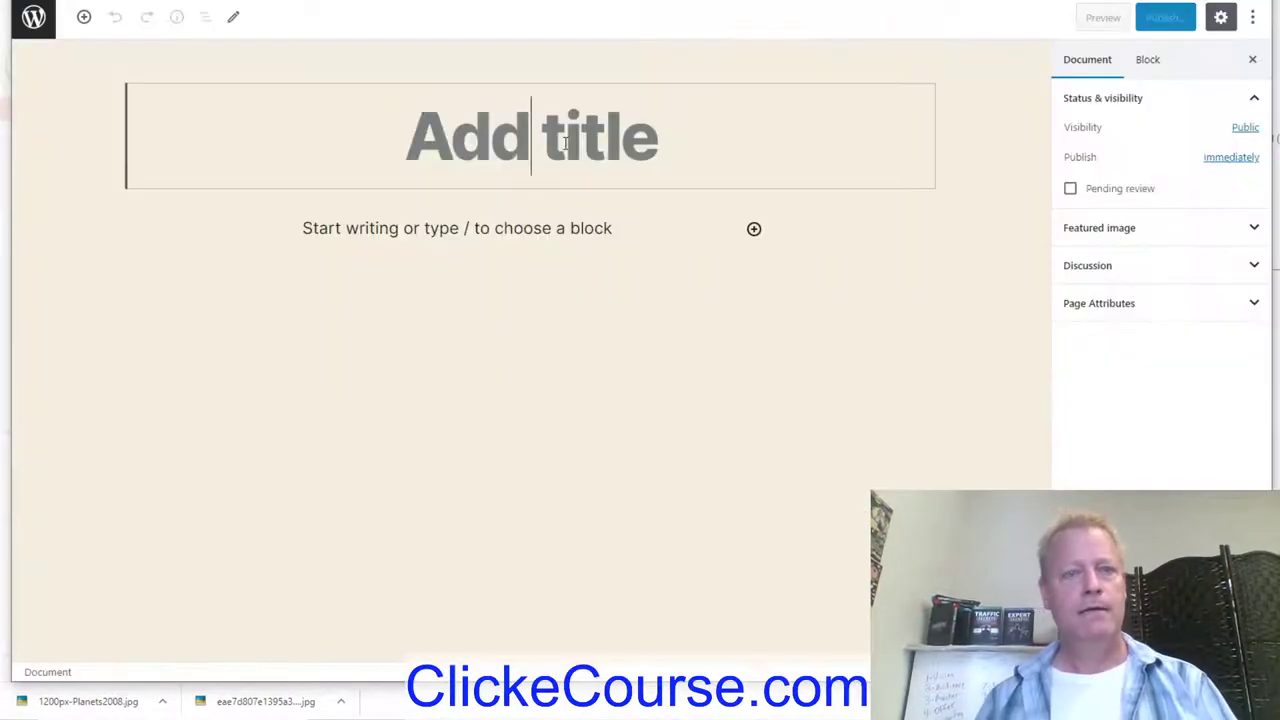
pyautogui.write('Fee')
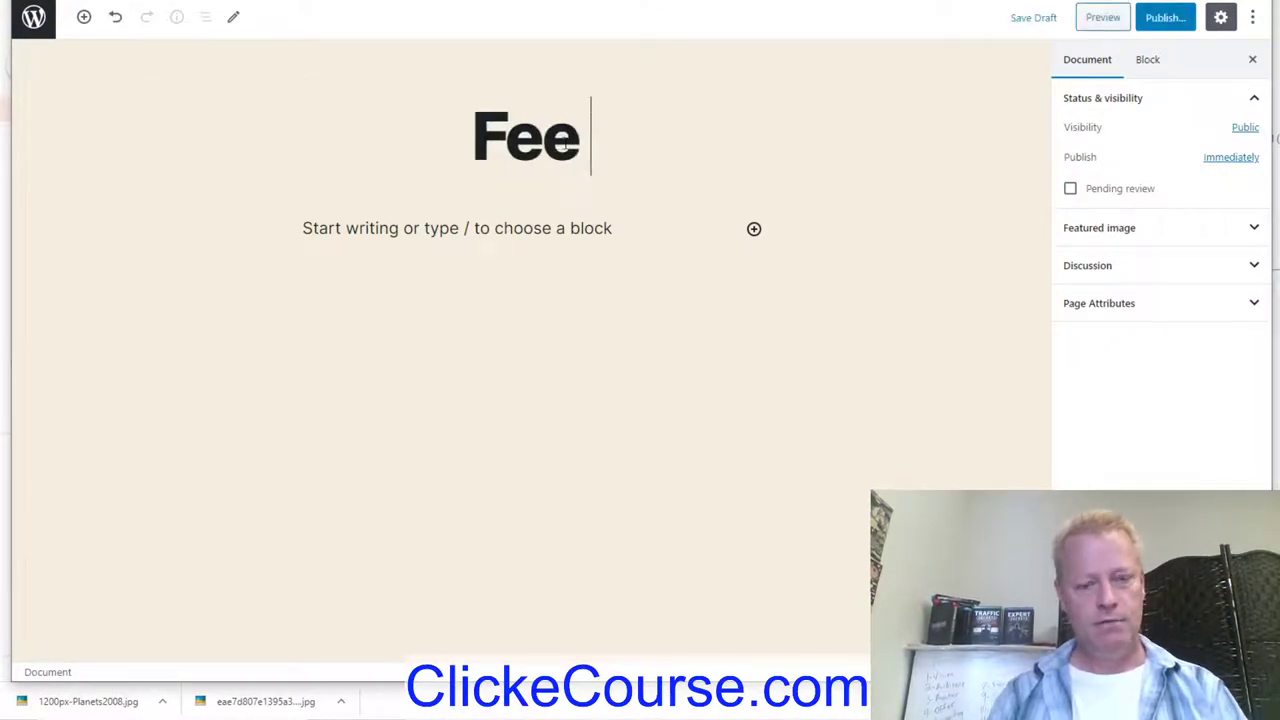
pyautogui.press('BackSpace')
pyautogui.press('BackSpace')
pyautogui.write('ree Weit')
pyautogui.press('BackSpace')
pyautogui.press('BackSpace')
pyautogui.press('BackSpace')
pyautogui.press('BackSpace')
pyautogui.press('BackSpace')
pyautogui.press('BackSpace')
pyautogui.press('BackSpace')
pyautogui.press('BackSpace')
pyautogui.press('BackSpace')
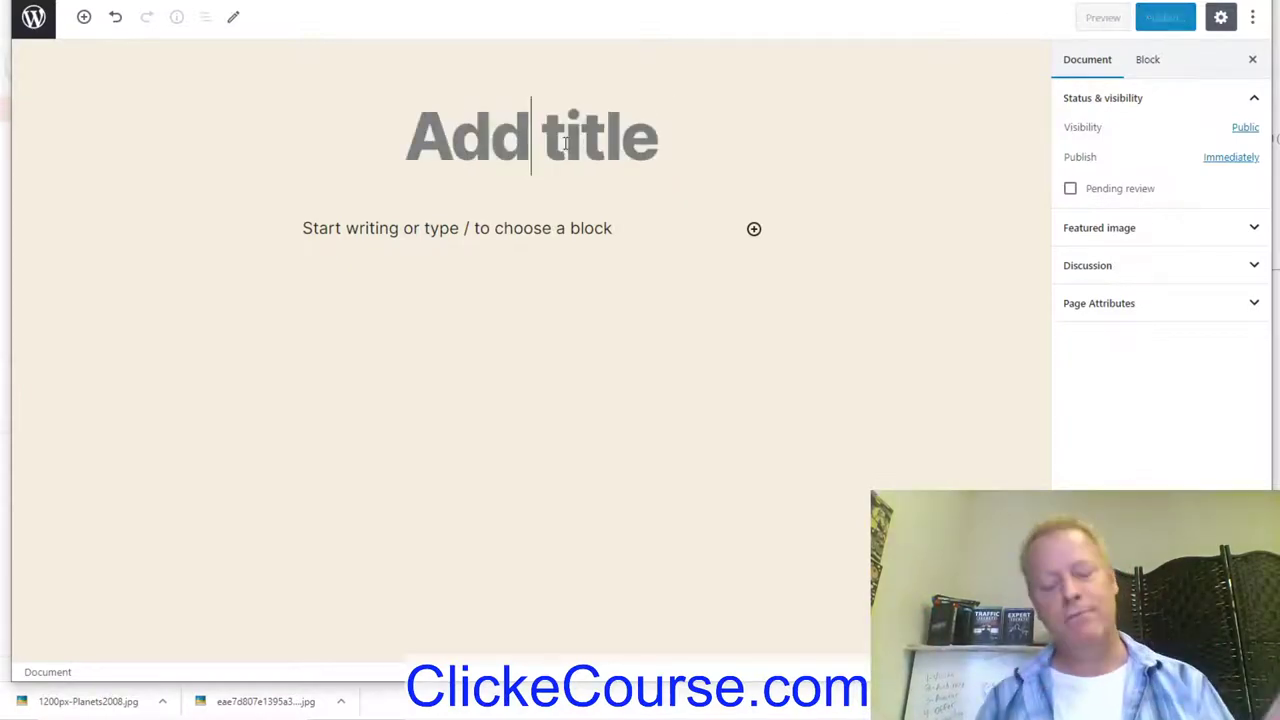
pyautogui.write('How to Loose ')
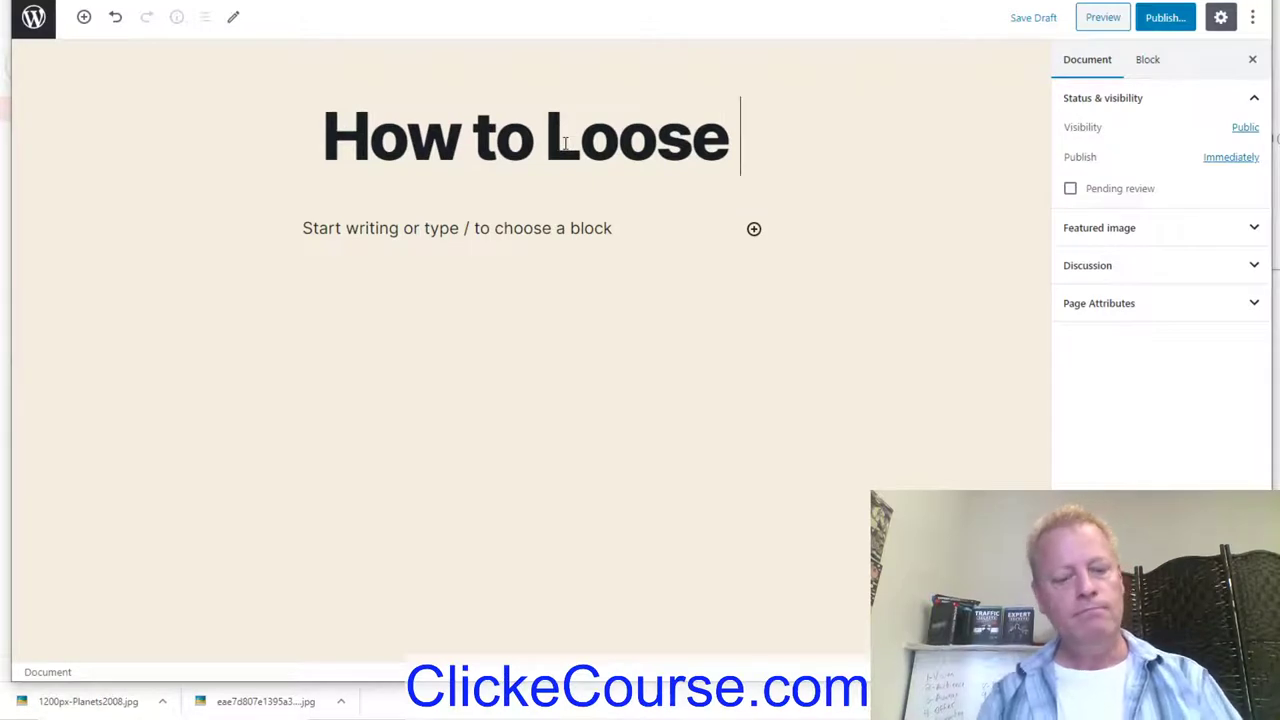
pyautogui.write('20 lb')
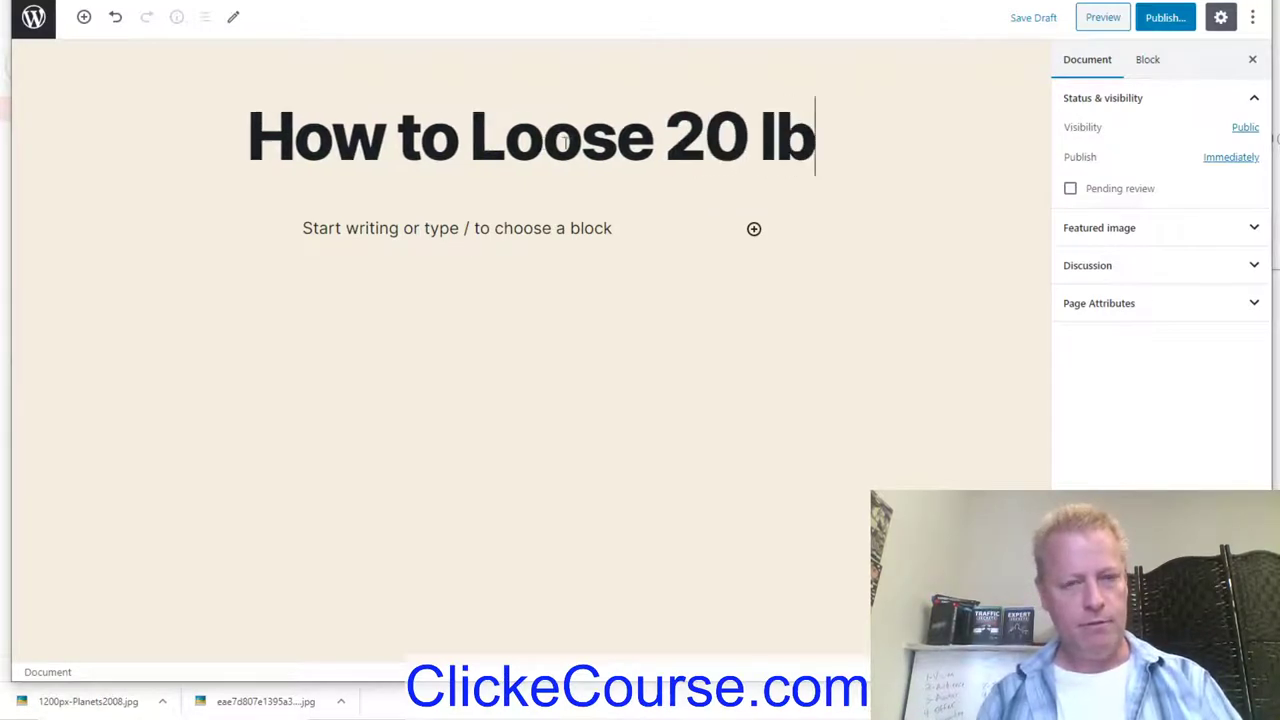
pyautogui.write('s in 20 days without')
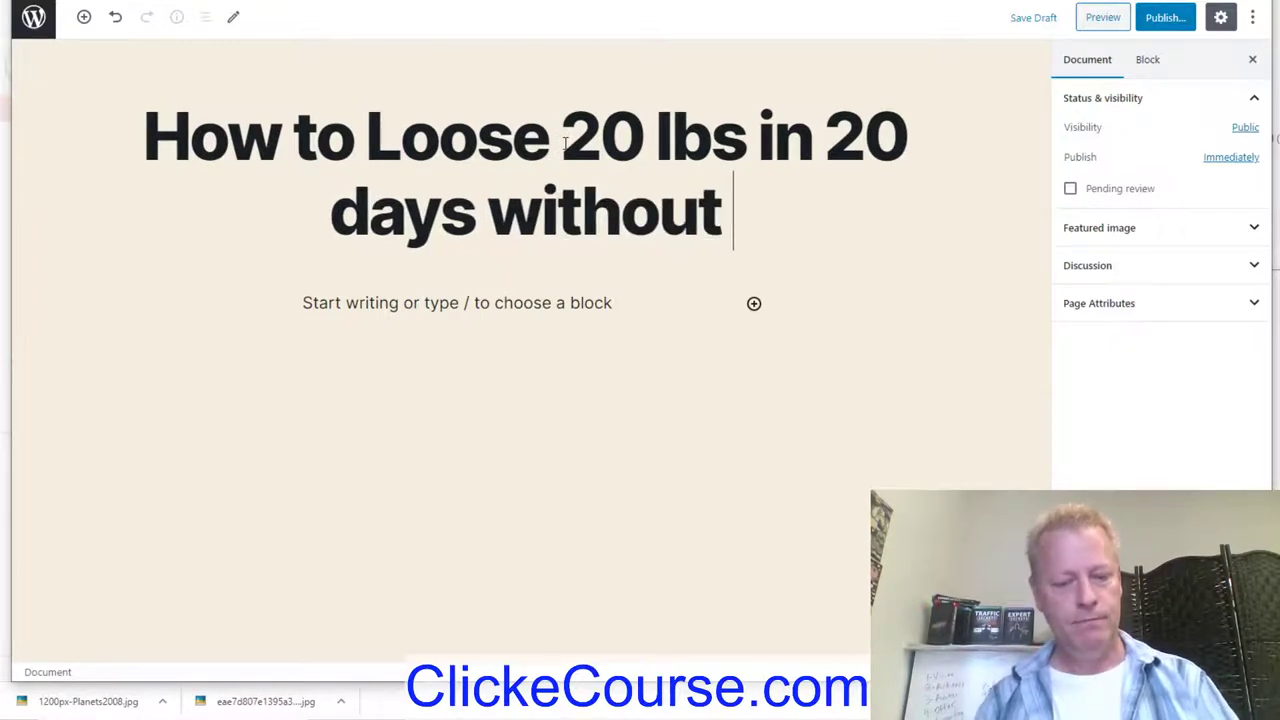
pyautogui.write(' counting ')
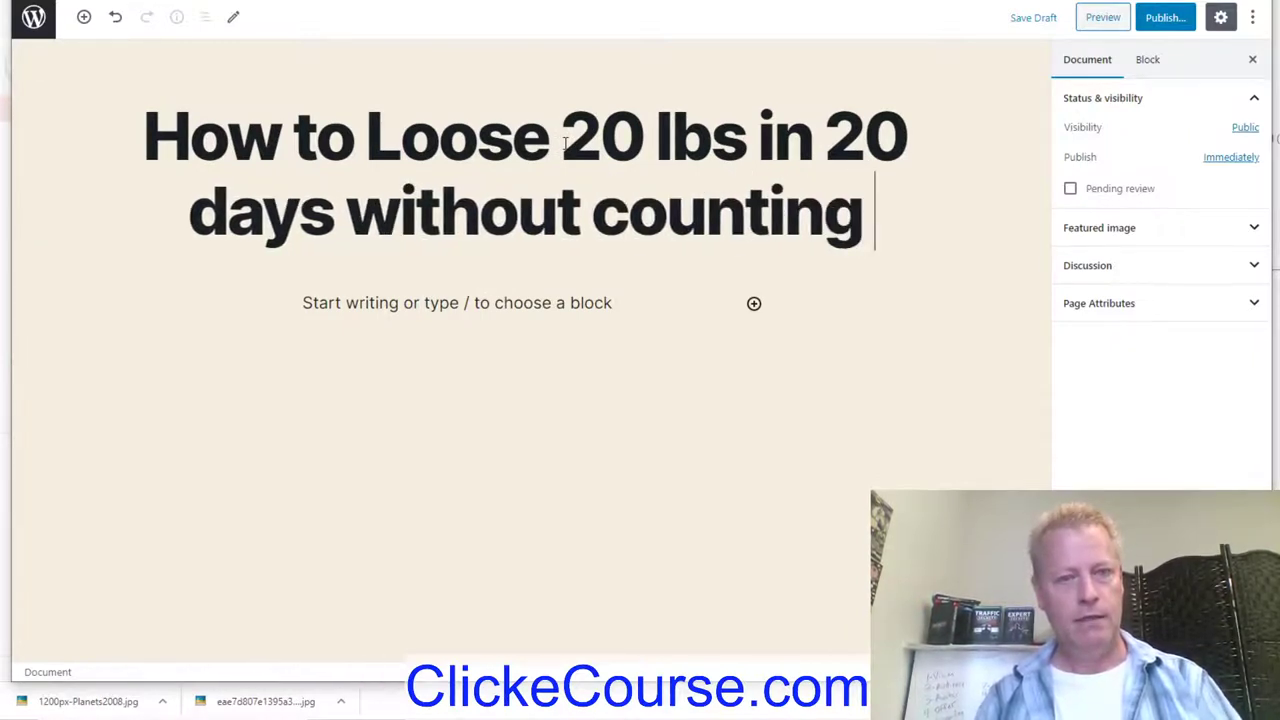
pyautogui.write('calories')
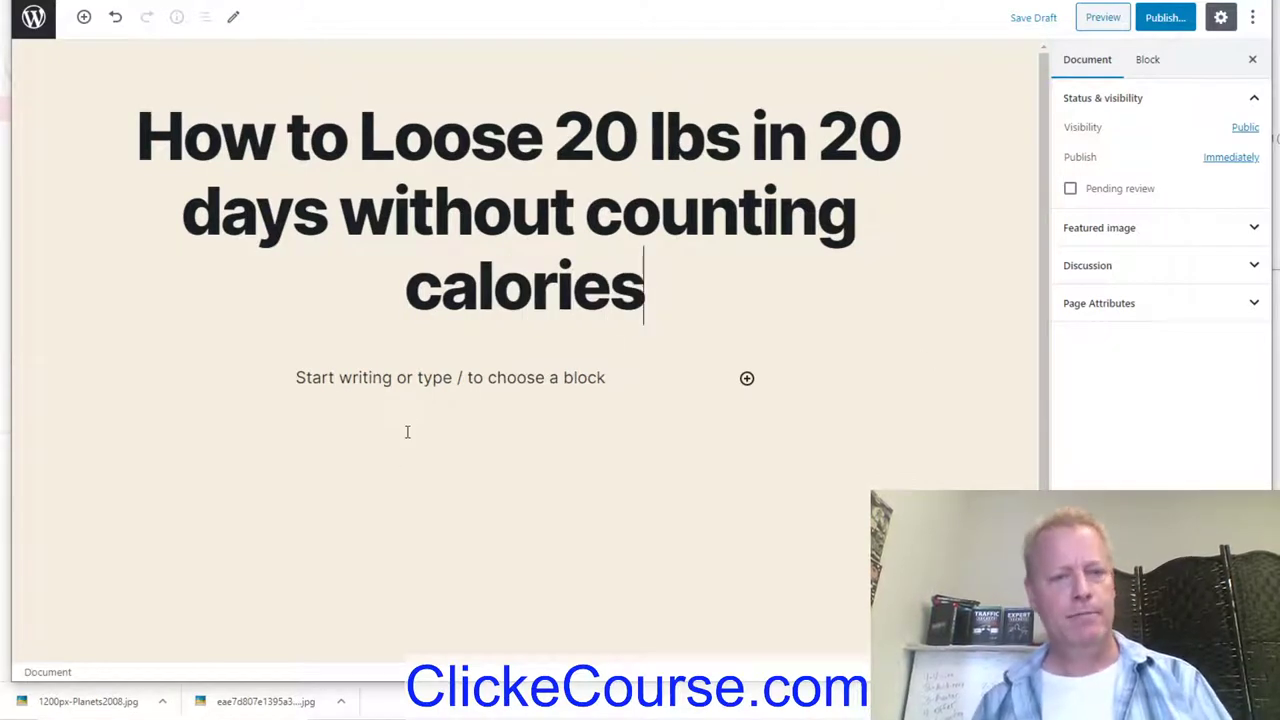
# Step: Write a 'Welcome... blah blah' paragraph and an 'Introduction' line in the page body
pyautogui.click(427, 377)
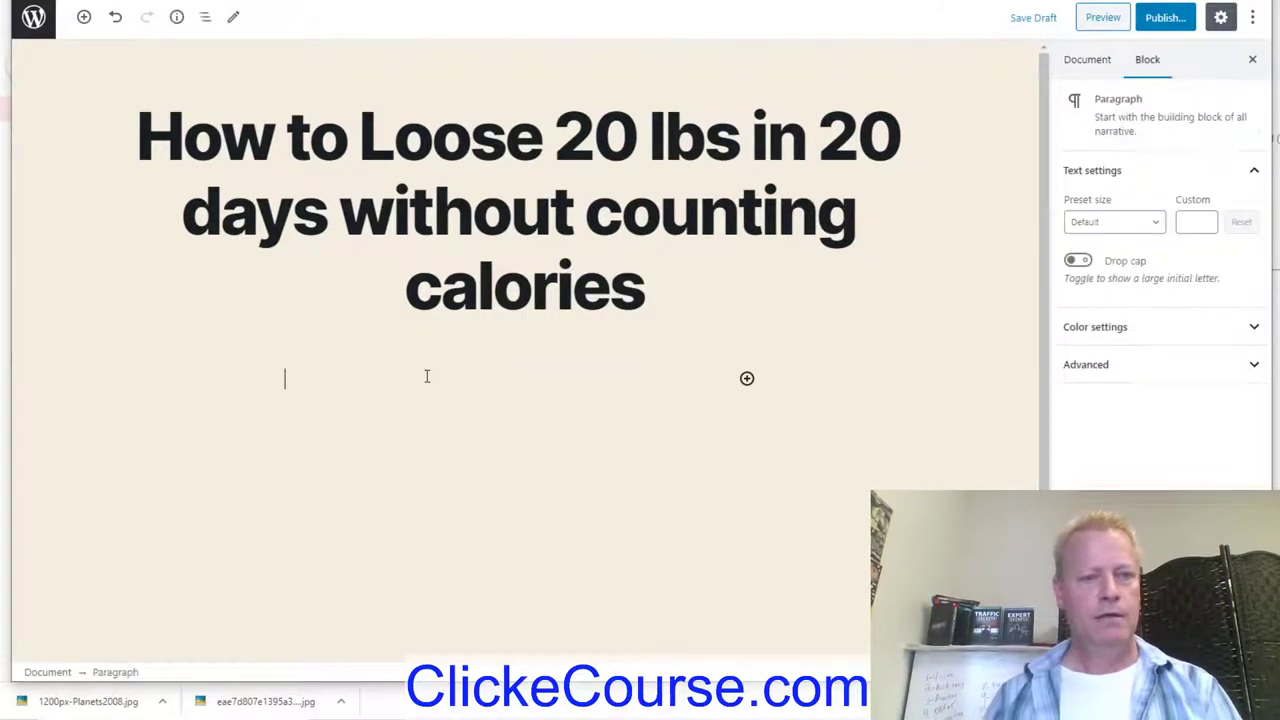
pyautogui.write('Welcome... blah blah')
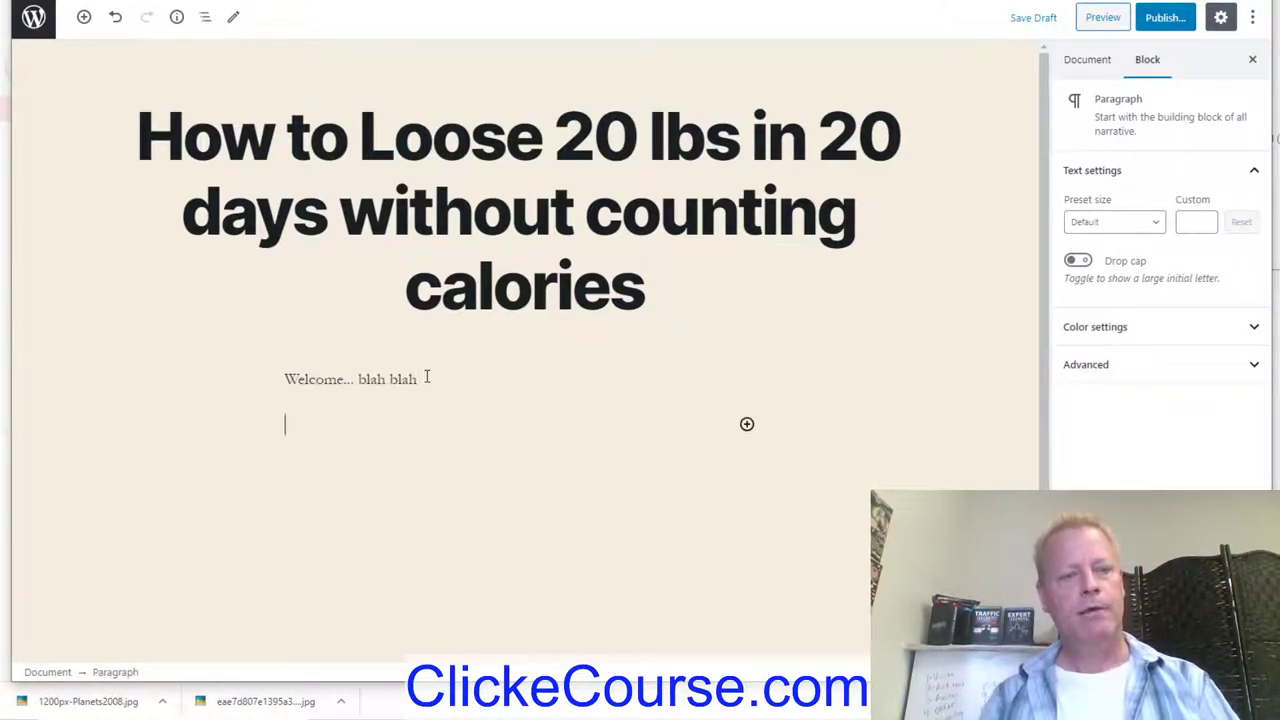
pyautogui.press('Return')
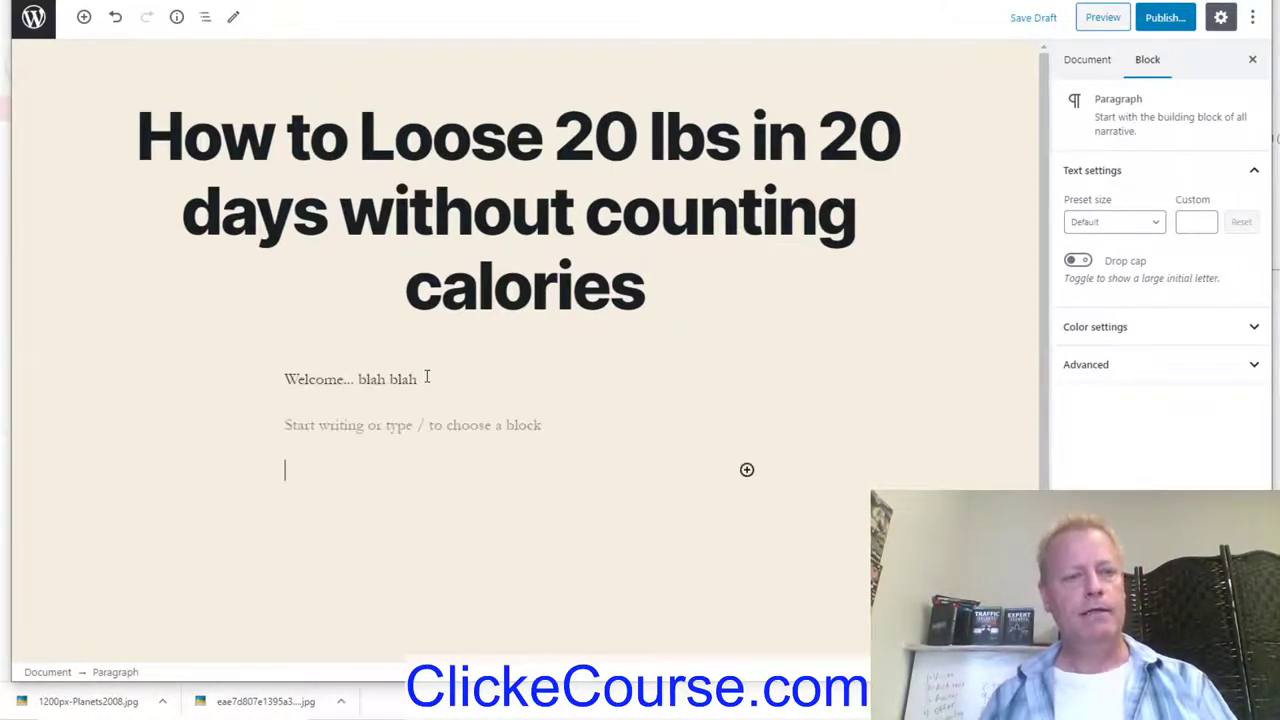
pyautogui.press('BackSpace')
pyautogui.write('Instruduction')
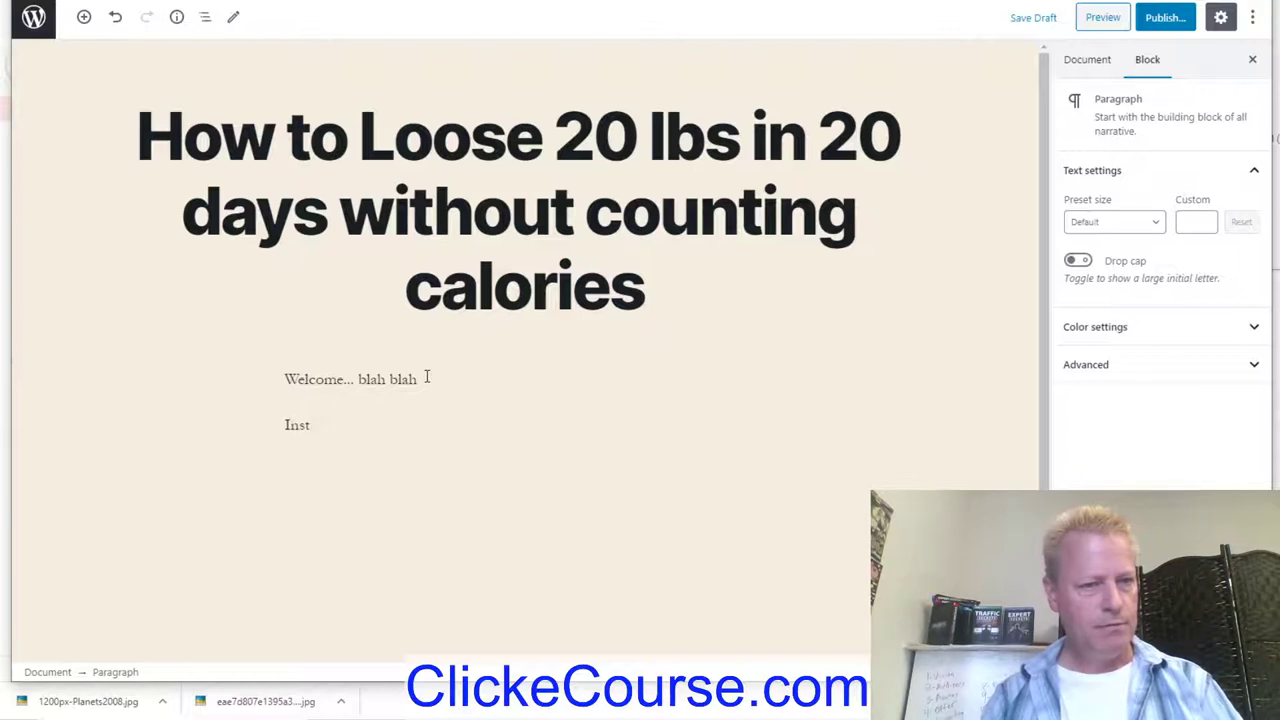
pyautogui.write('oduction')
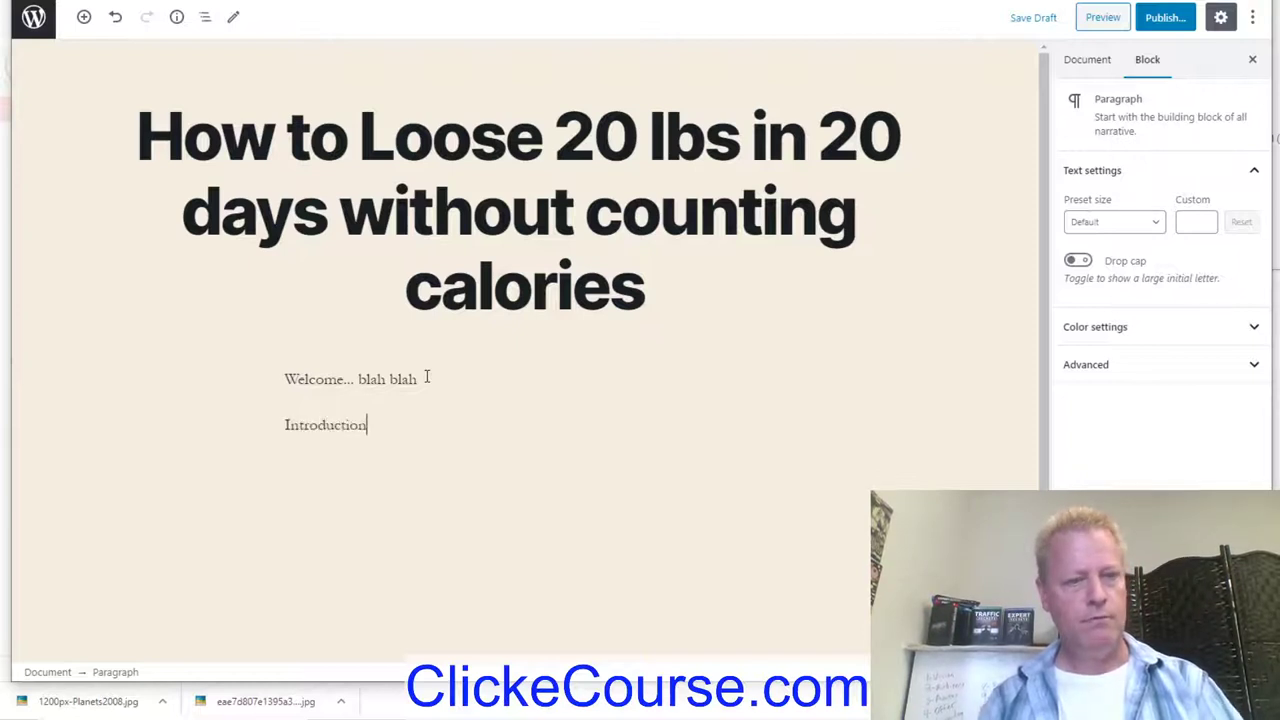
pyautogui.press('Return')
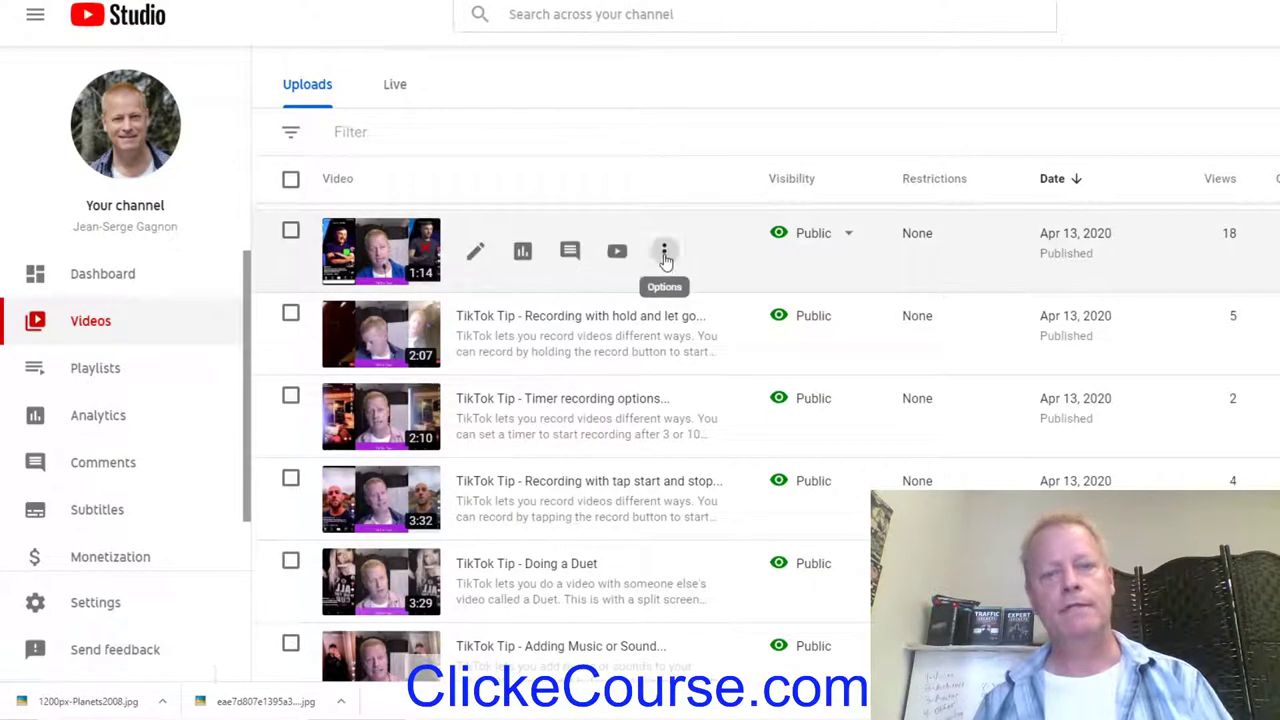
# Step: Embed the 'TikTok Tip - Scrolling the feed' video under Introduction and add a 'Lesson 1' line
pyautogui.click(665, 252)
pyautogui.click(582, 286)
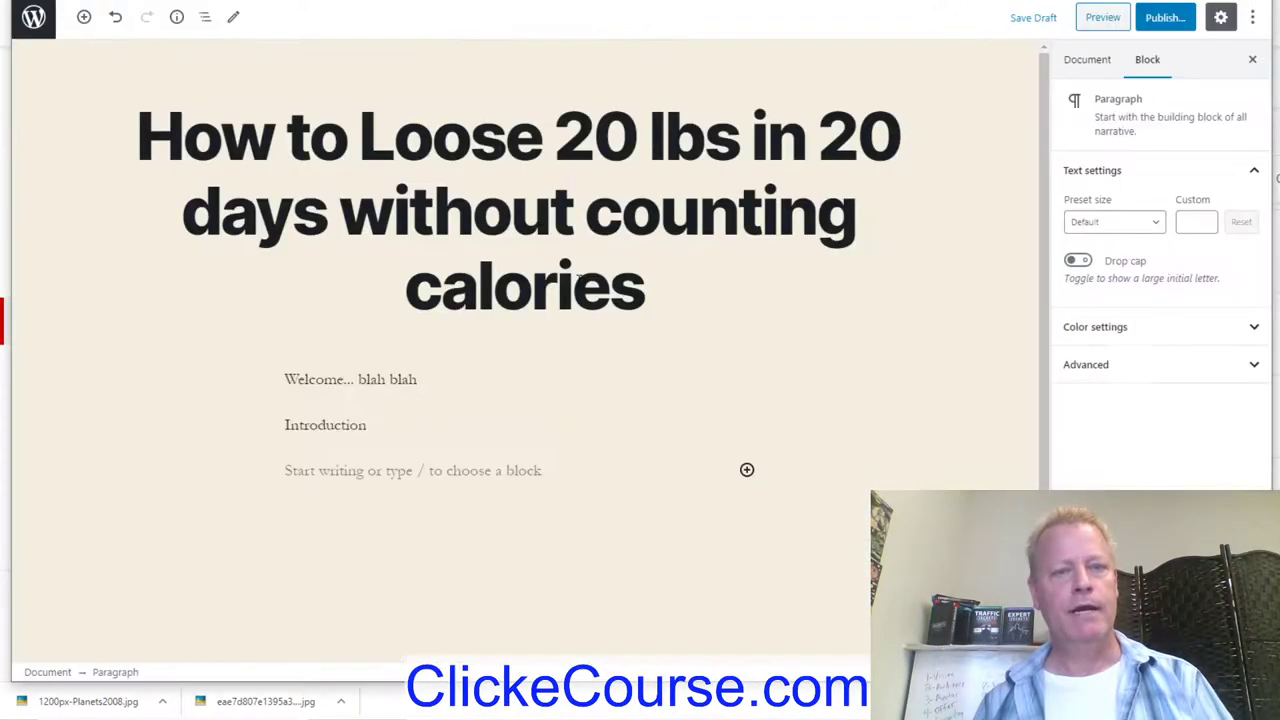
pyautogui.click(368, 468)
pyautogui.hotkey('ctrl', 'v')
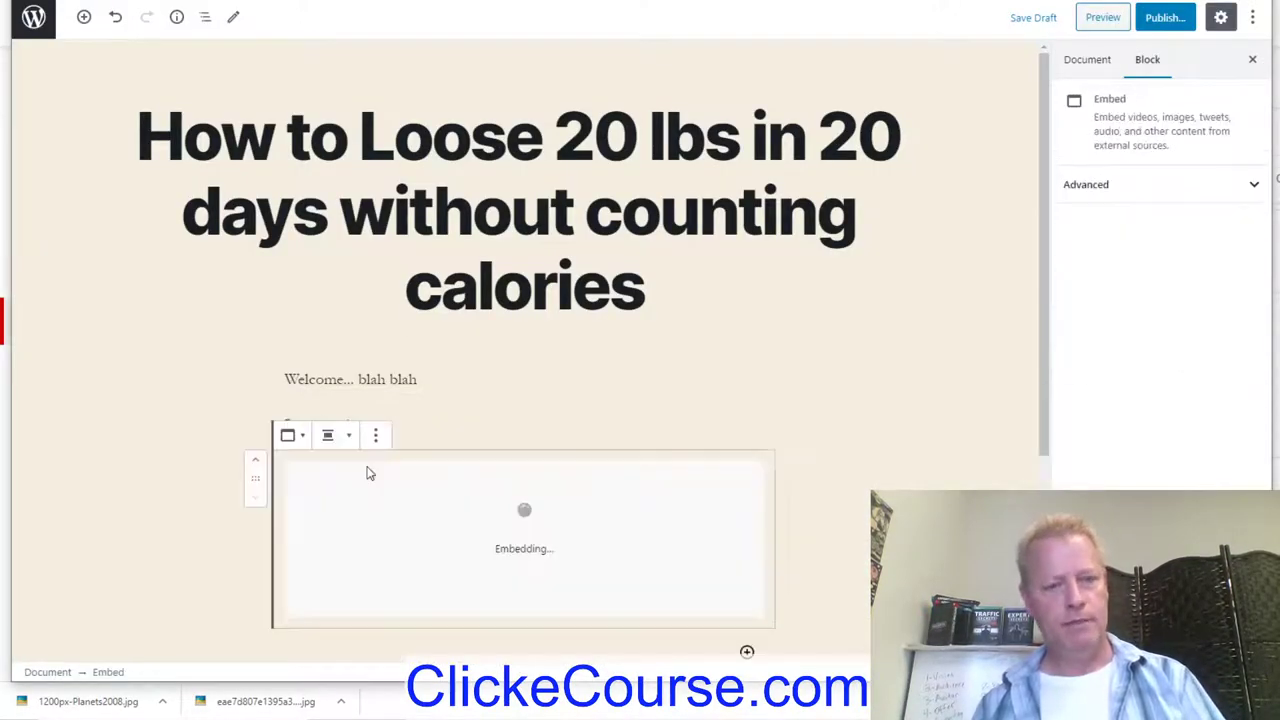
pyautogui.scroll(-3, 938, 425)
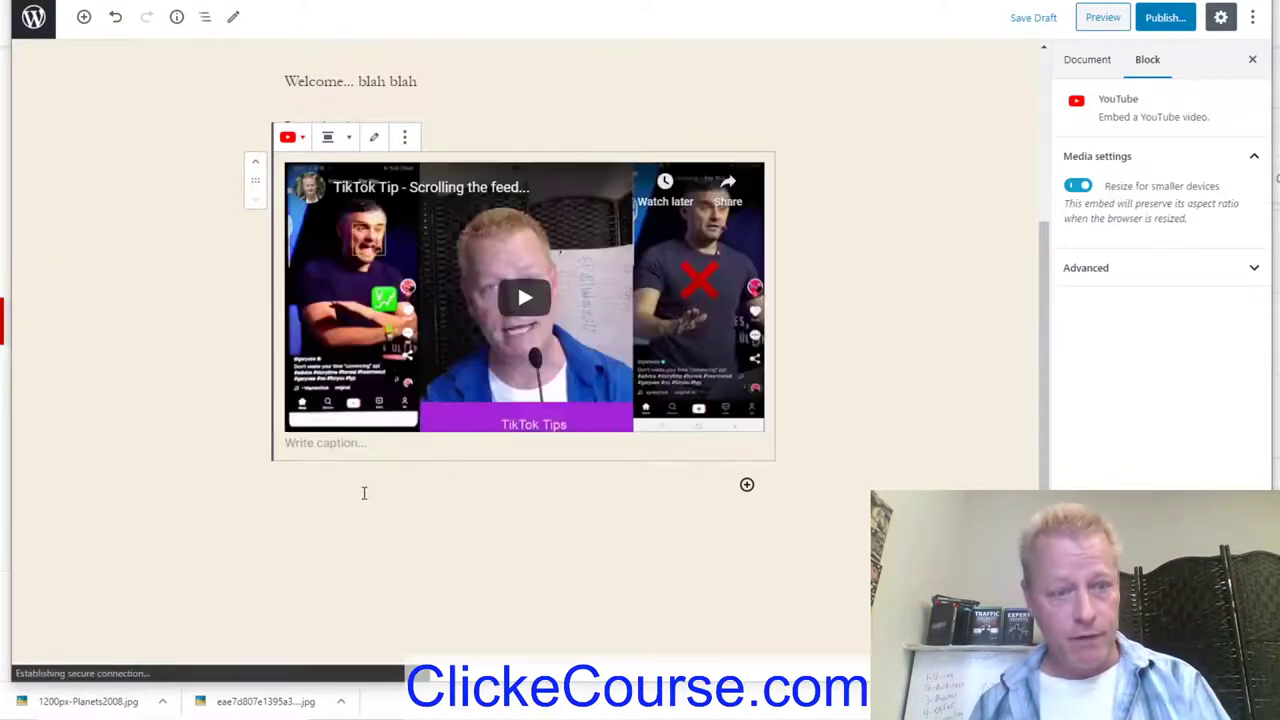
pyautogui.click(432, 490)
pyautogui.write('Lesson 1:')
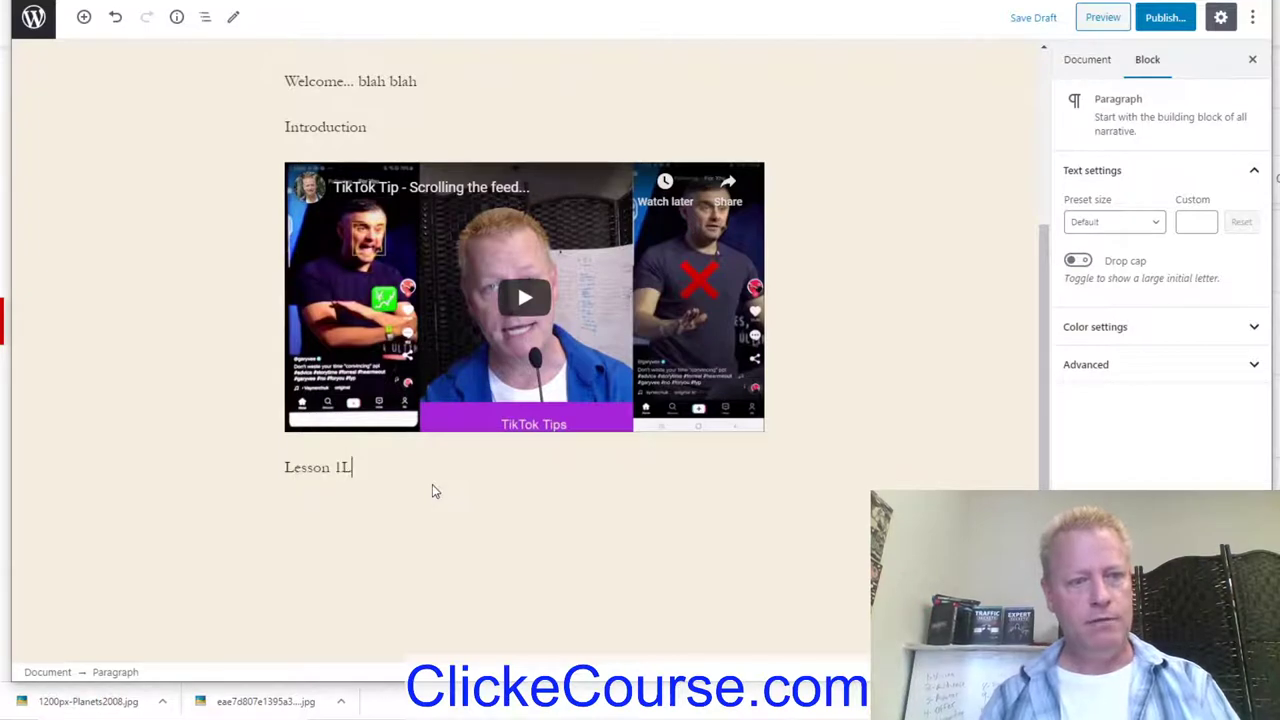
pyautogui.press('Return')
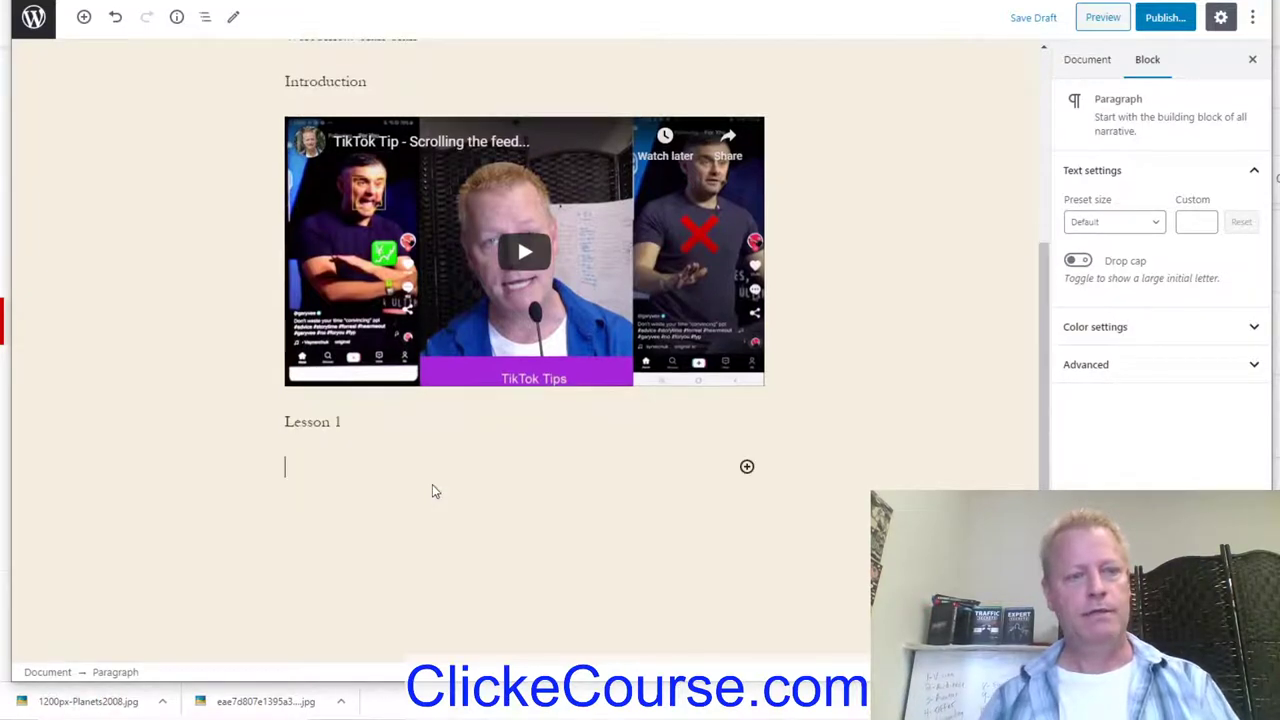
# Step: Copy the timer-recording video's share link from YouTube Studio and paste it below Lesson 1
pyautogui.hotkey('alt', 'Tab')
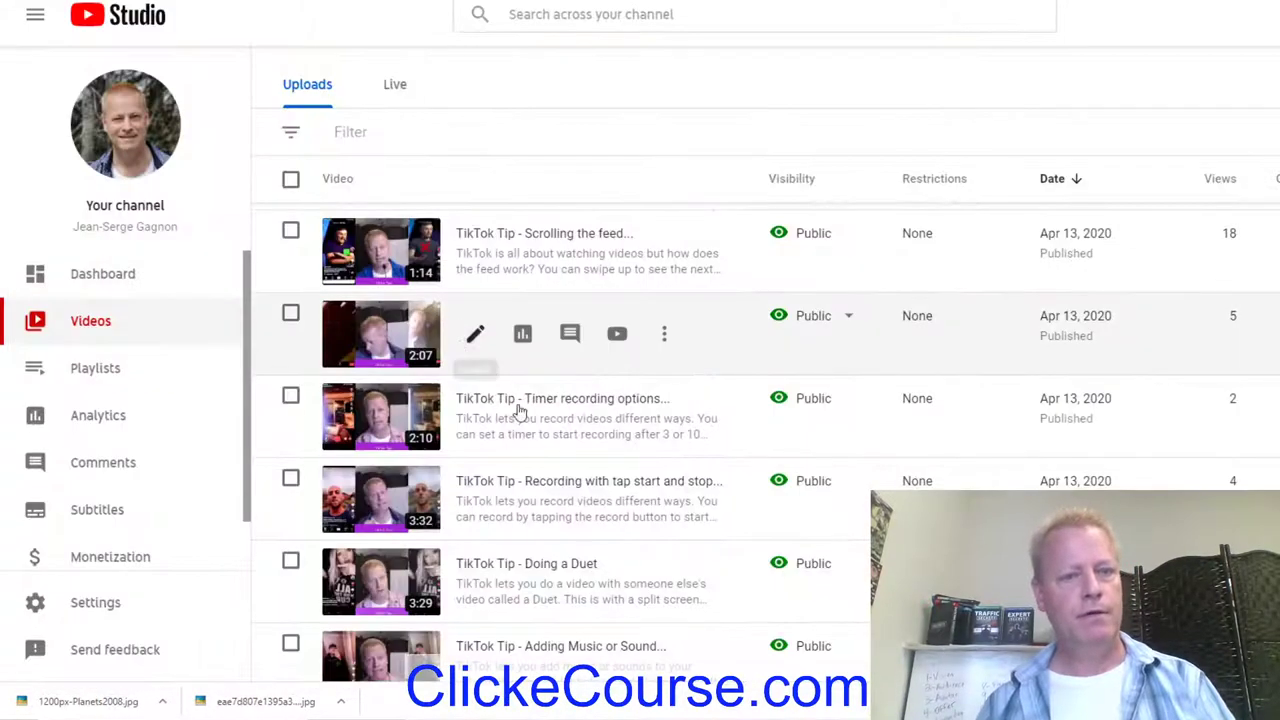
pyautogui.click(663, 418)
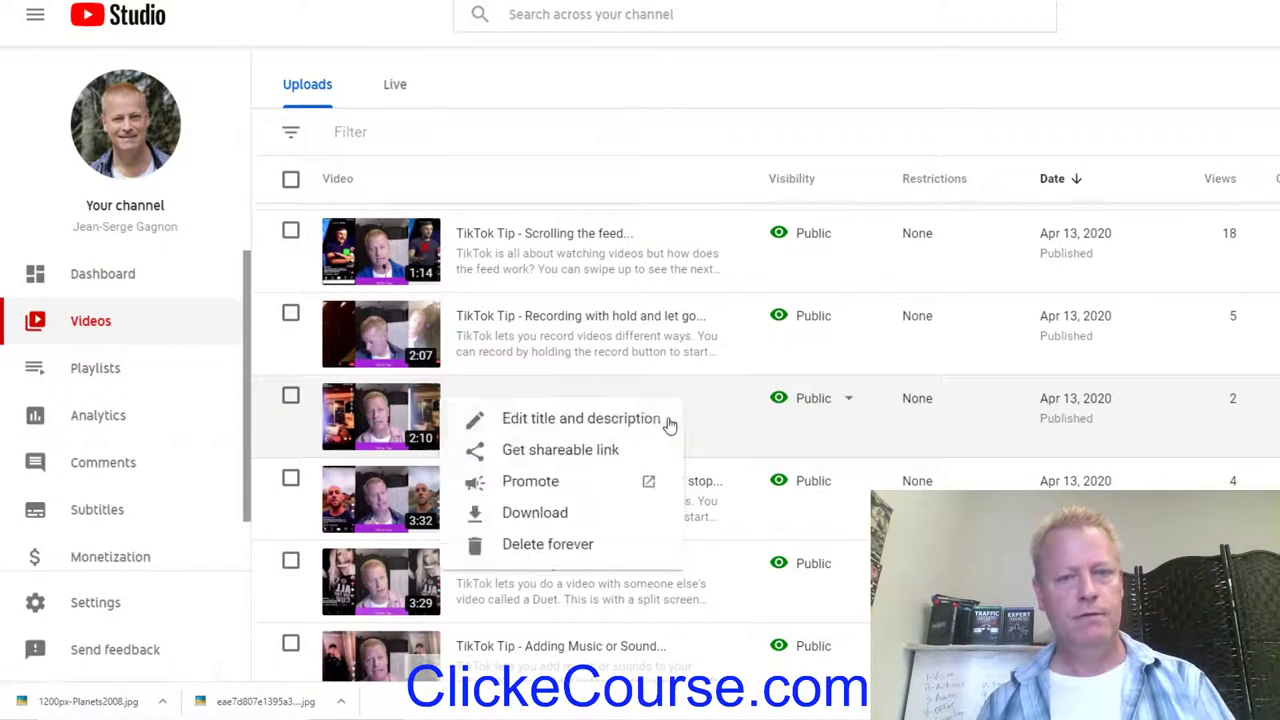
pyautogui.click(563, 452)
pyautogui.hotkey('alt', 'Tab')
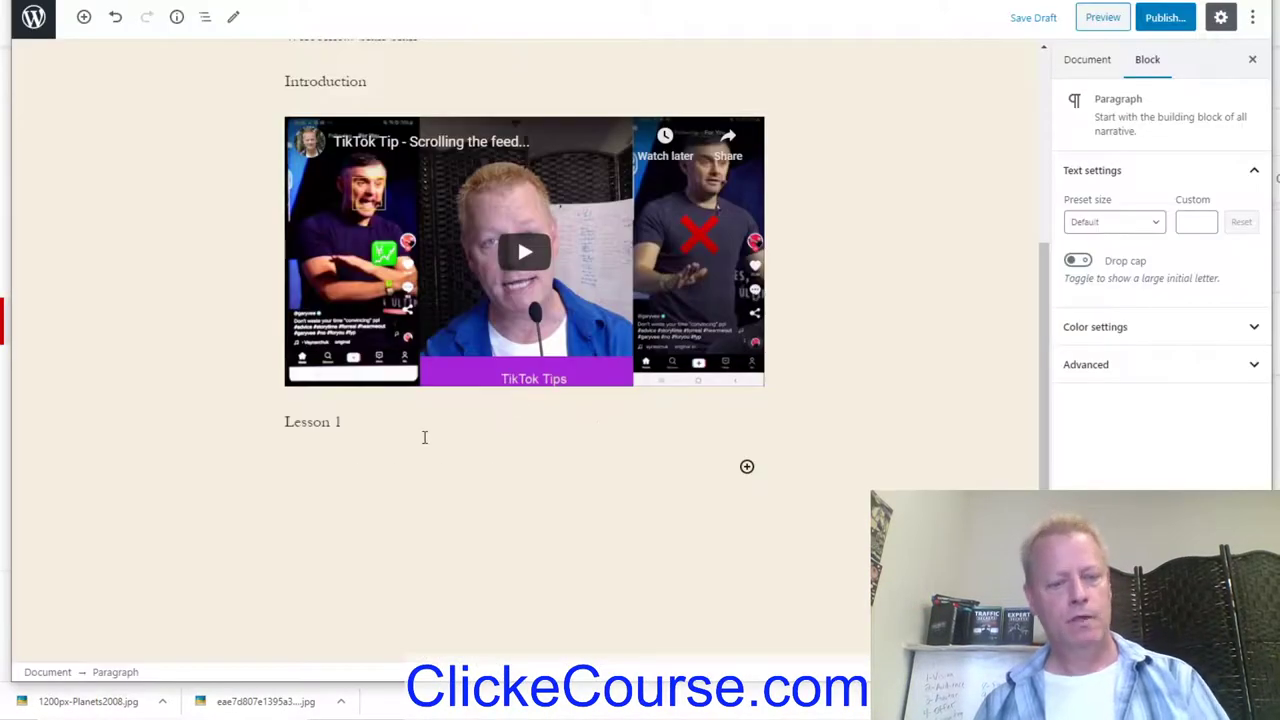
pyautogui.hotkey('ctrl', 'v')
# Step: Add a 'Lesson 2' line below the embedded timer-recording video
pyautogui.scroll(-3, 803, 463)
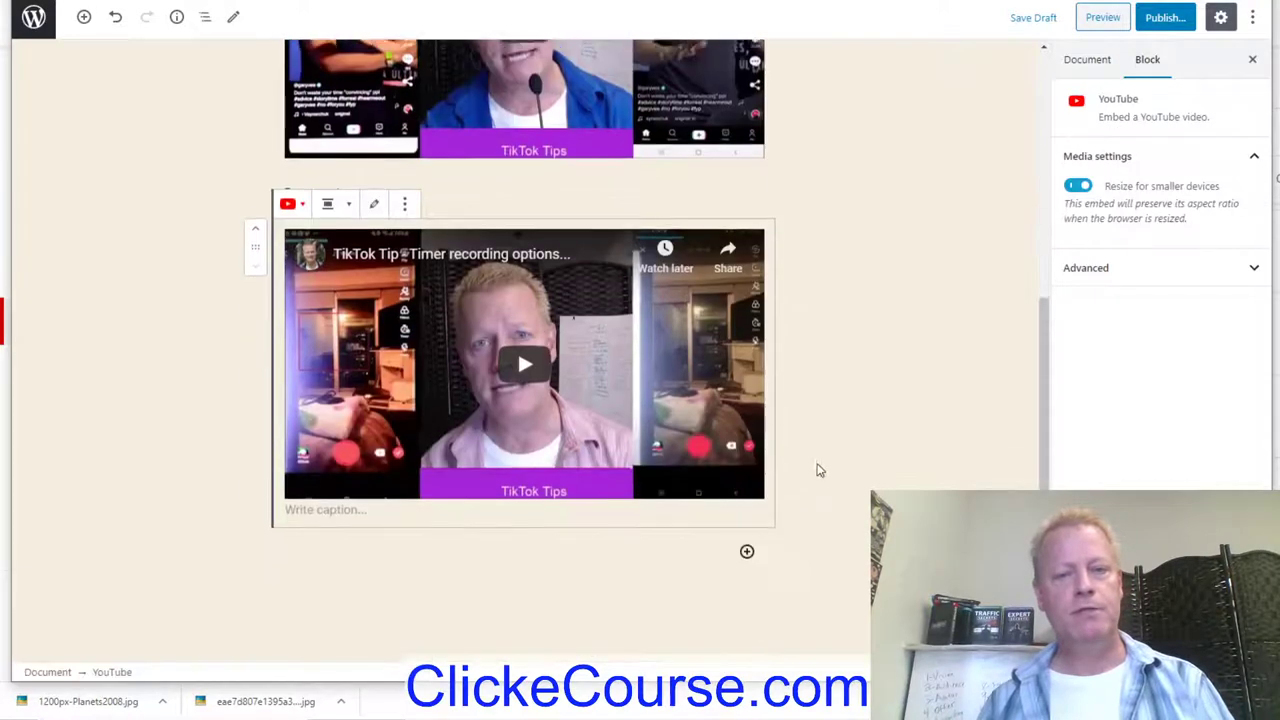
pyautogui.click(557, 582)
pyautogui.write('Le')
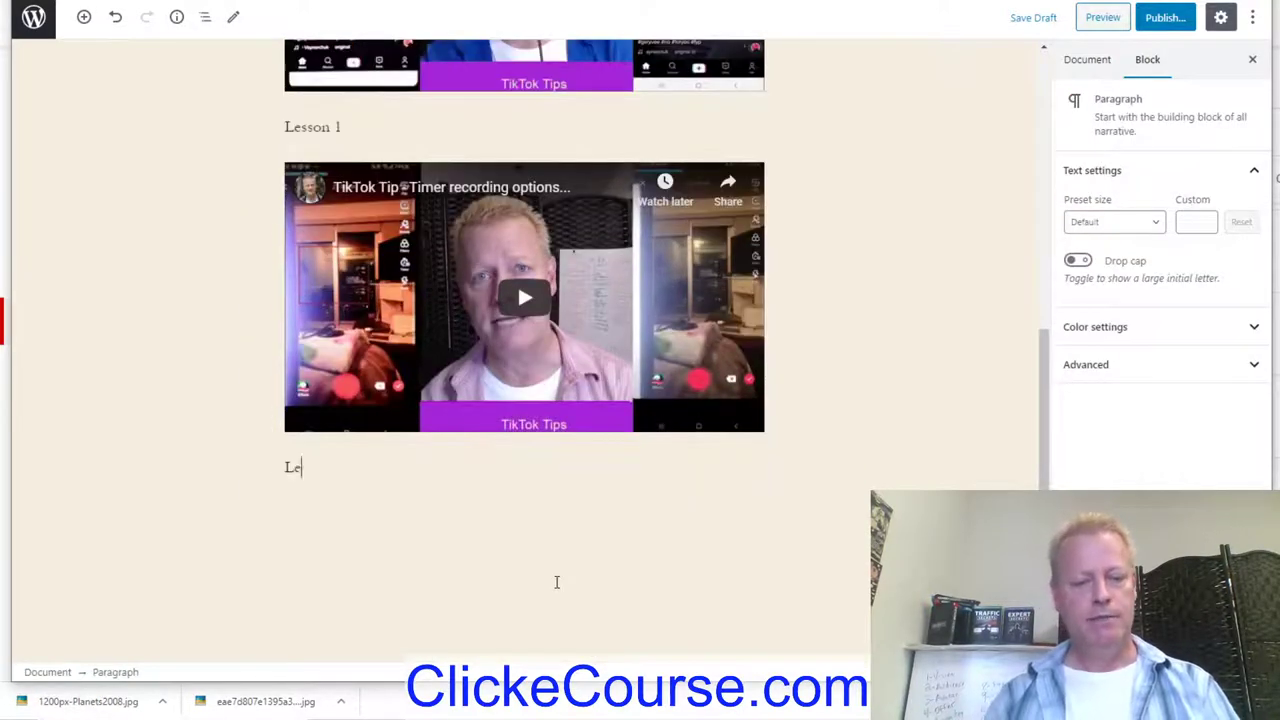
pyautogui.write('sson 2')
pyautogui.press('Return')
# Step: Embed the 'Adding Music or Sound' video from YouTube Studio beneath Lesson 2
pyautogui.hotkey('ctrl', 'Tab')
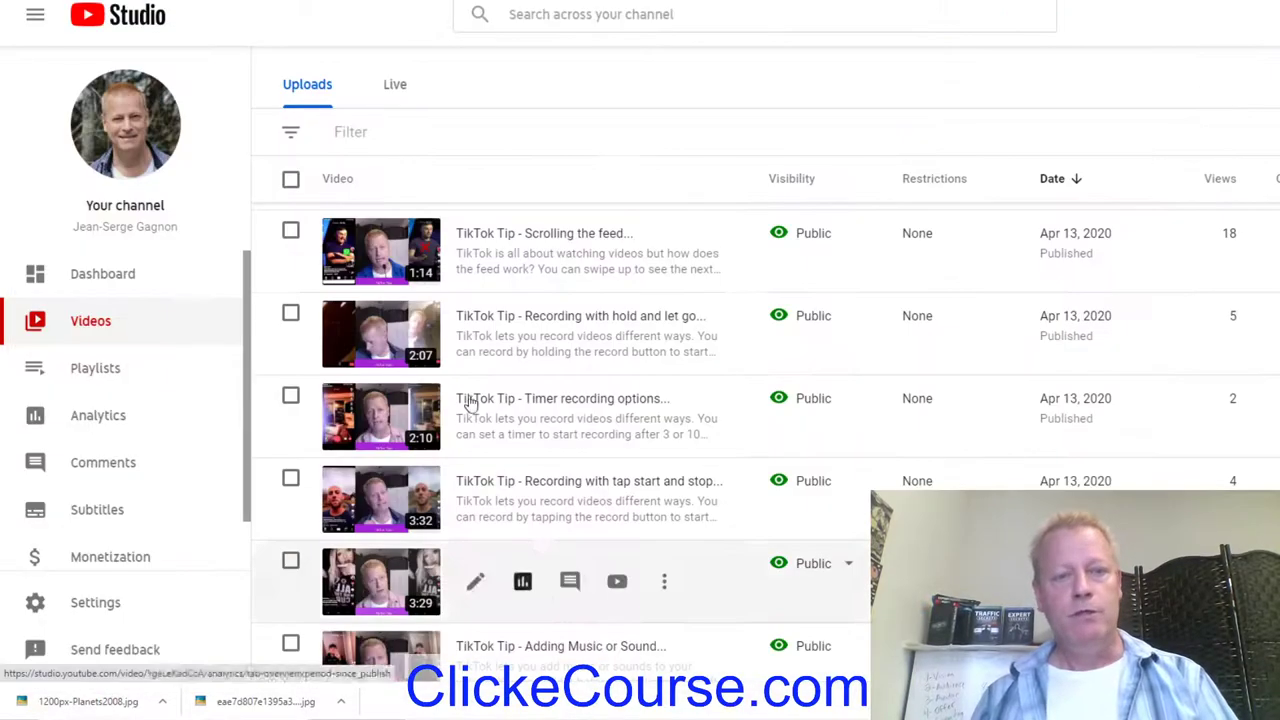
pyautogui.scroll(-2, 580, 610)
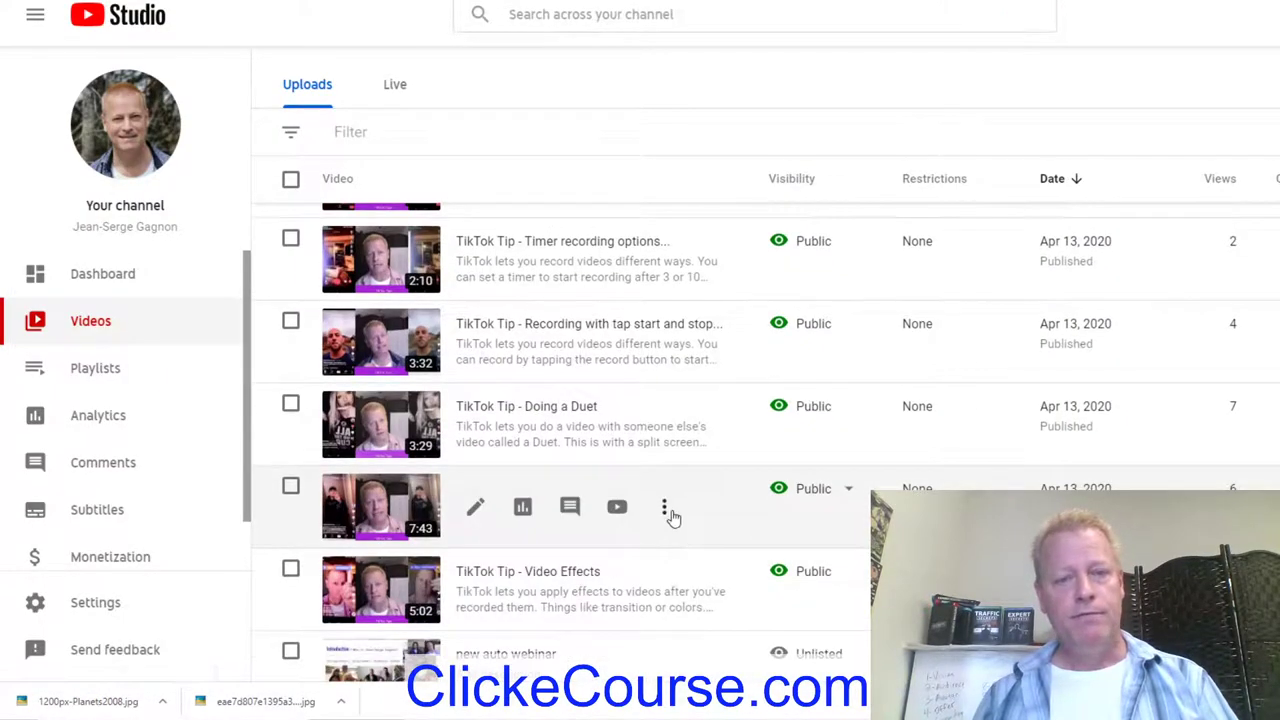
pyautogui.click(665, 508)
pyautogui.click(548, 363)
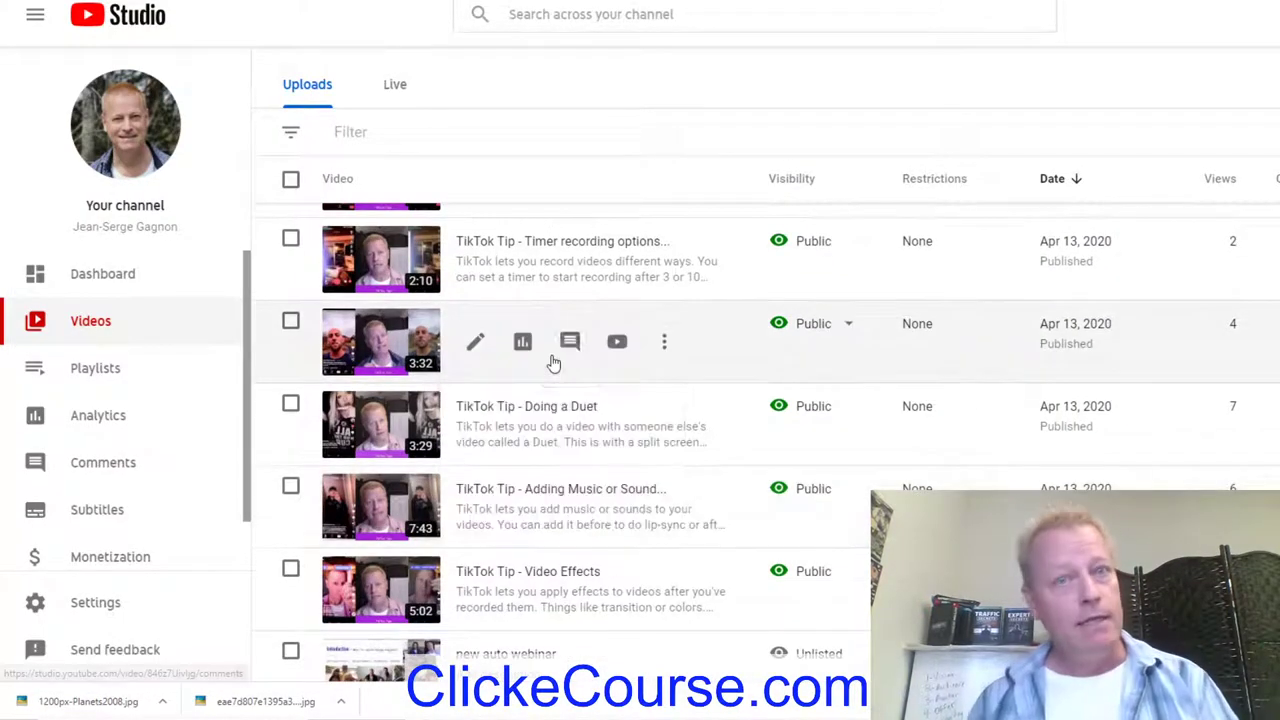
pyautogui.hotkey('ctrl', 'Tab')
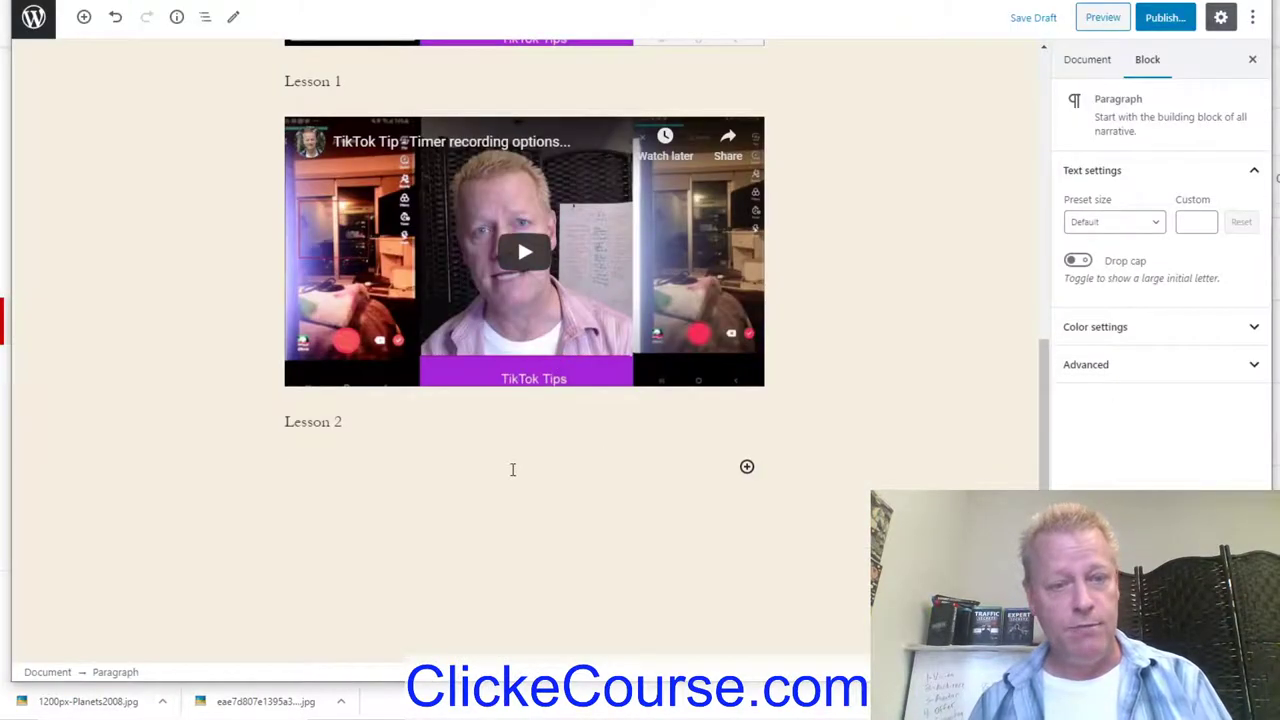
pyautogui.hotkey('ctrl', 'v')
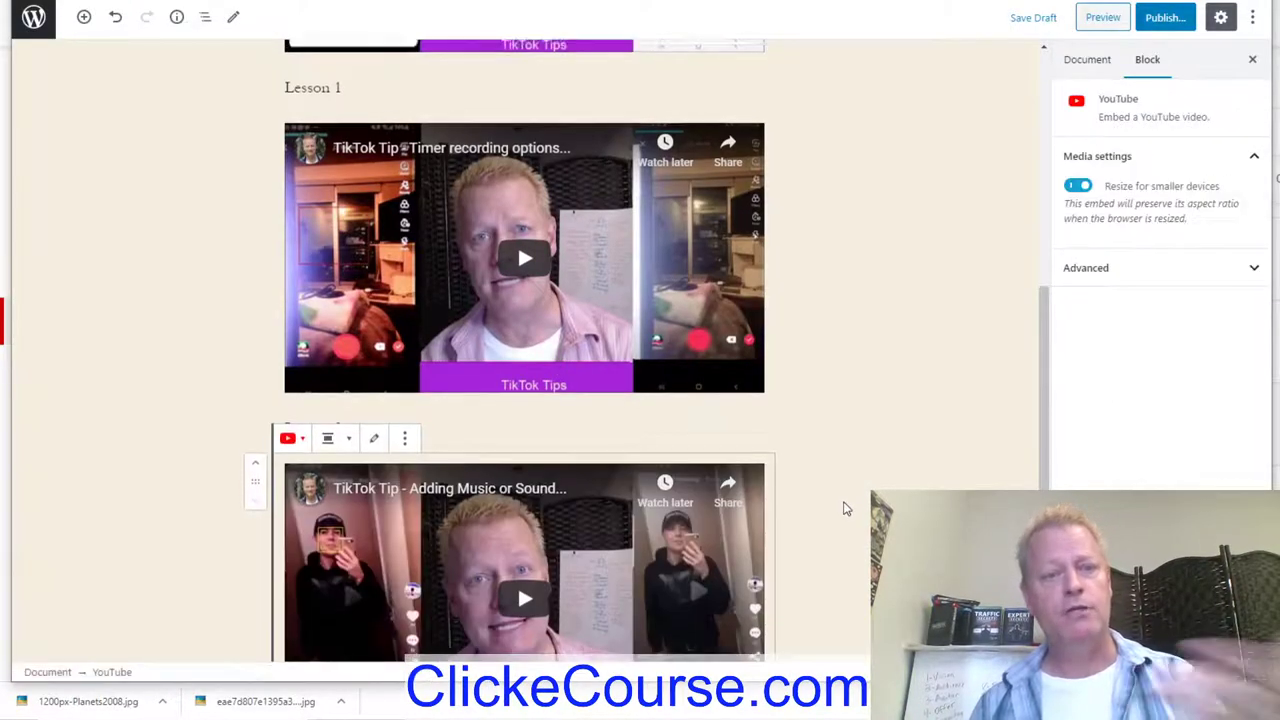
pyautogui.scroll(6, 506, 390)
pyautogui.click(414, 372)
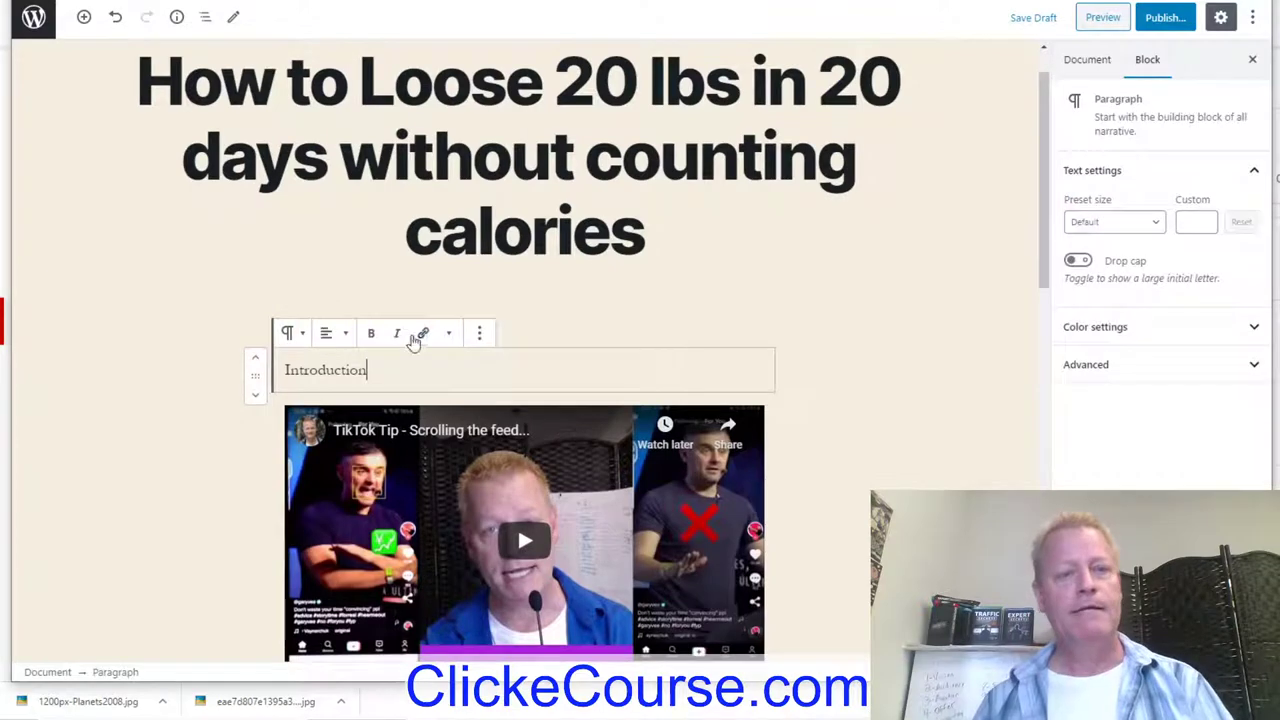
# Step: Extend the Lesson 1 heading to read 'Lesson 1 How to eat better'
pyautogui.click(566, 327)
pyautogui.scroll(-3, 933, 477)
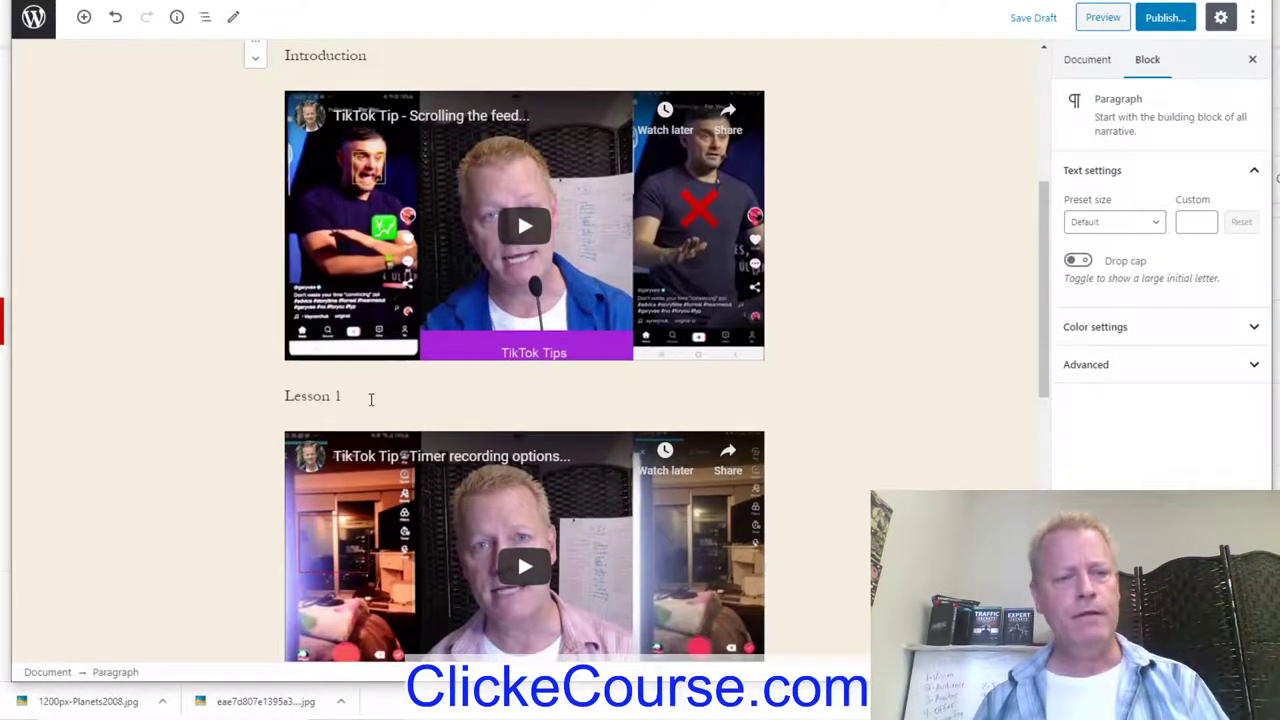
pyautogui.click(370, 397)
pyautogui.write('How t')
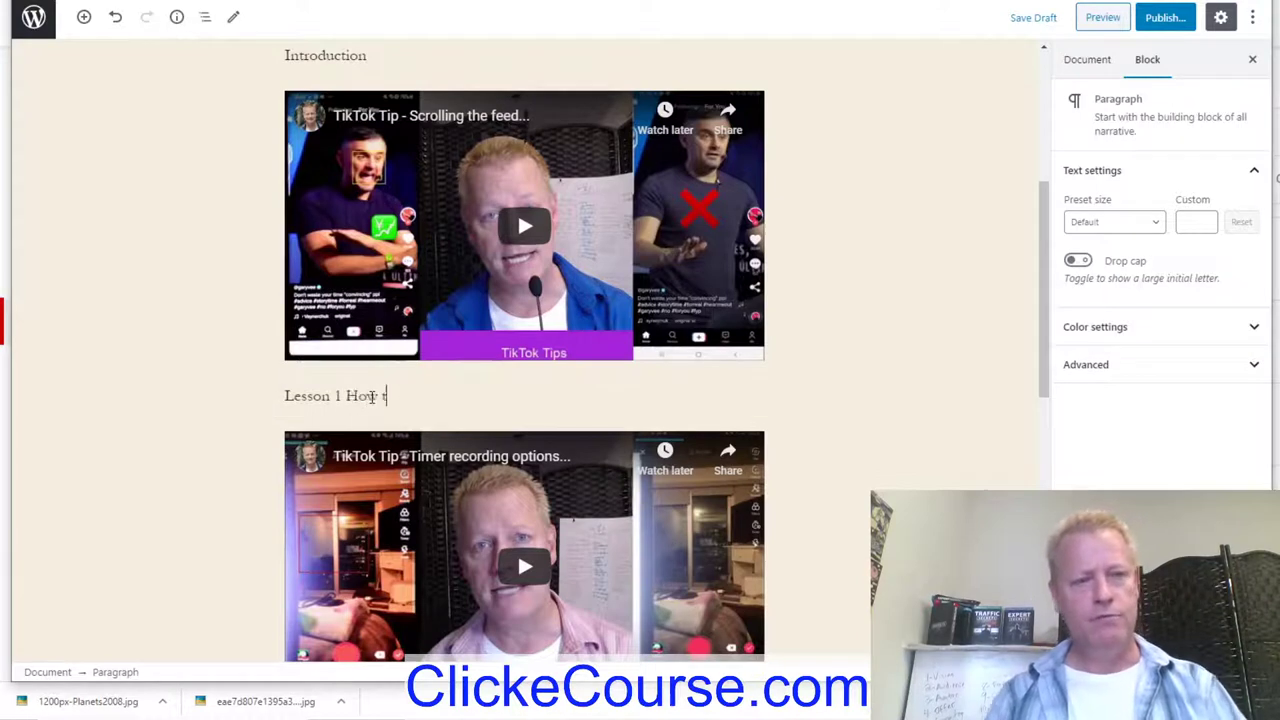
pyautogui.write('o k')
pyautogui.press('BackSpace')
pyautogui.write('eat')
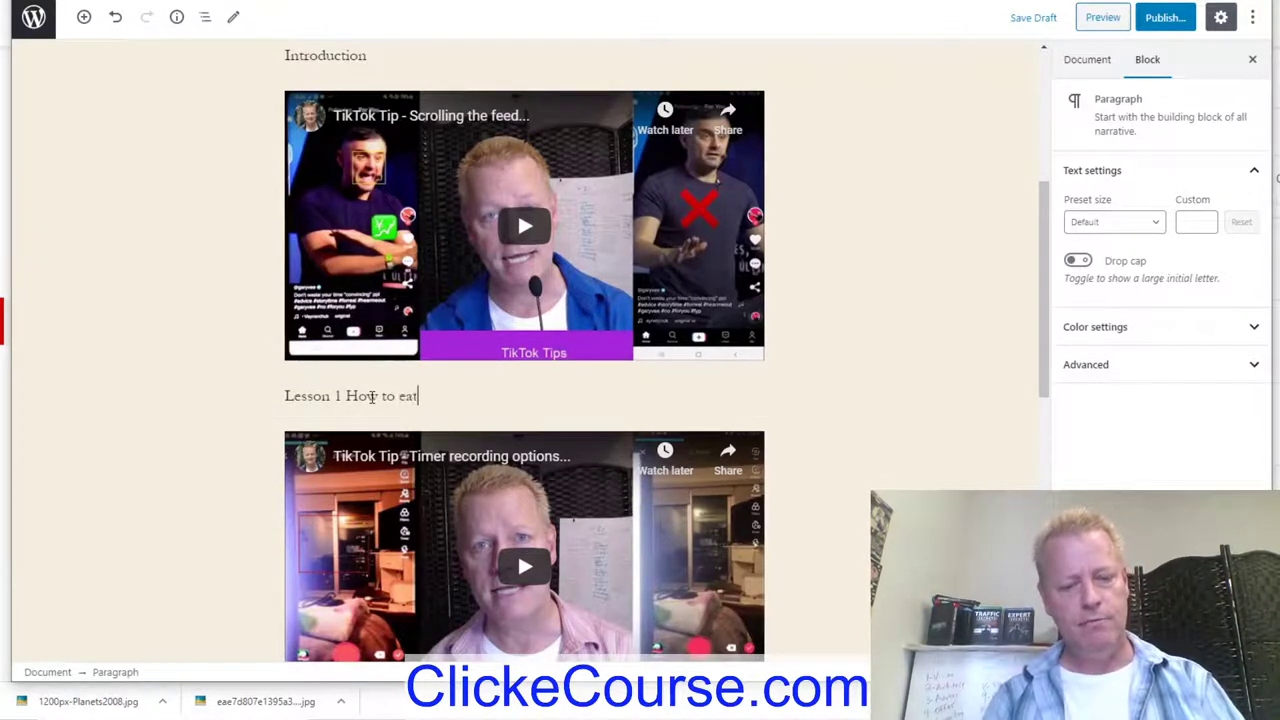
pyautogui.write(' better')
pyautogui.scroll(3, 371, 396)
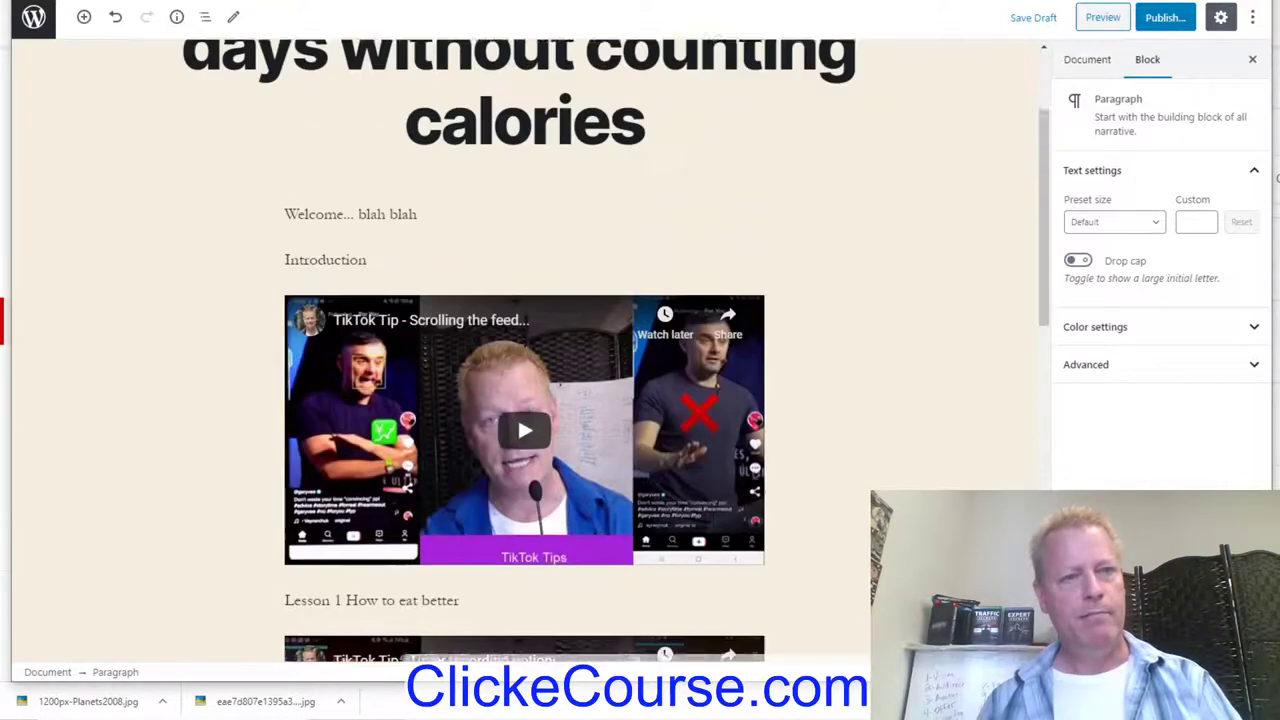
pyautogui.scroll(-4, 513, 298)
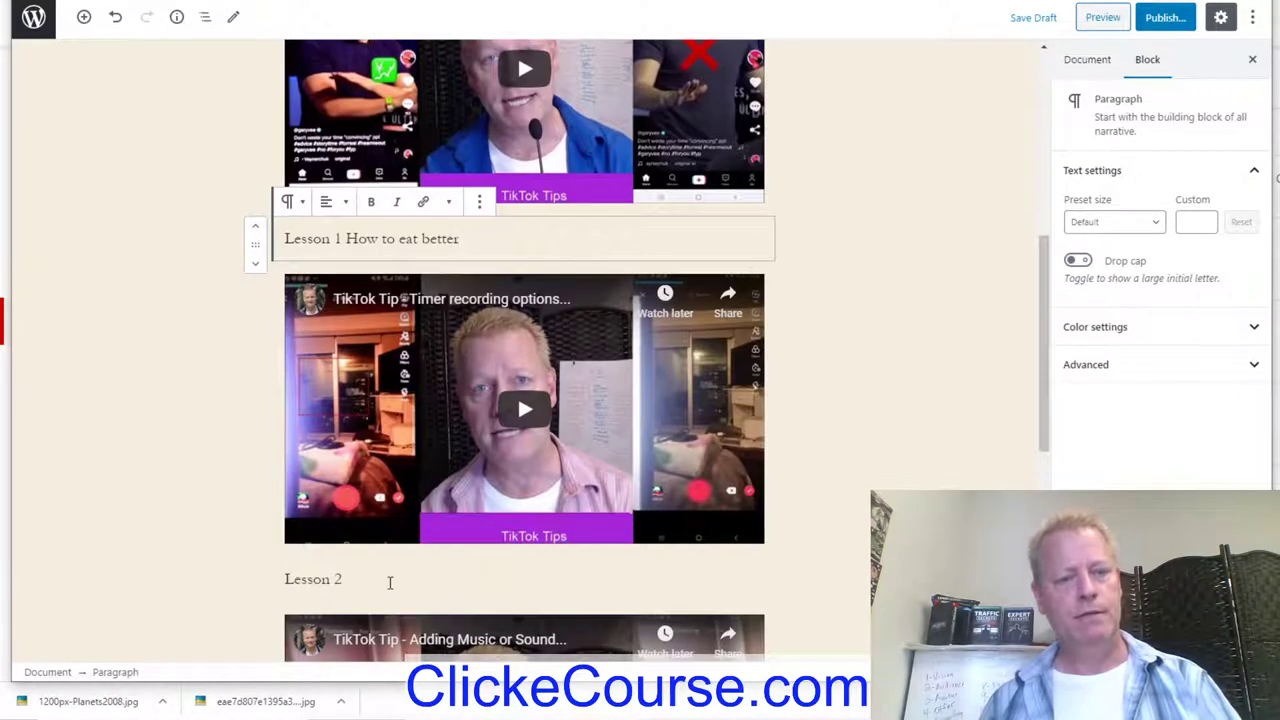
# Step: Extend the Lesson 2 heading to read 'Lesson 2: How to lower your cravings'
pyautogui.click(390, 582)
pyautogui.write(': How to ')
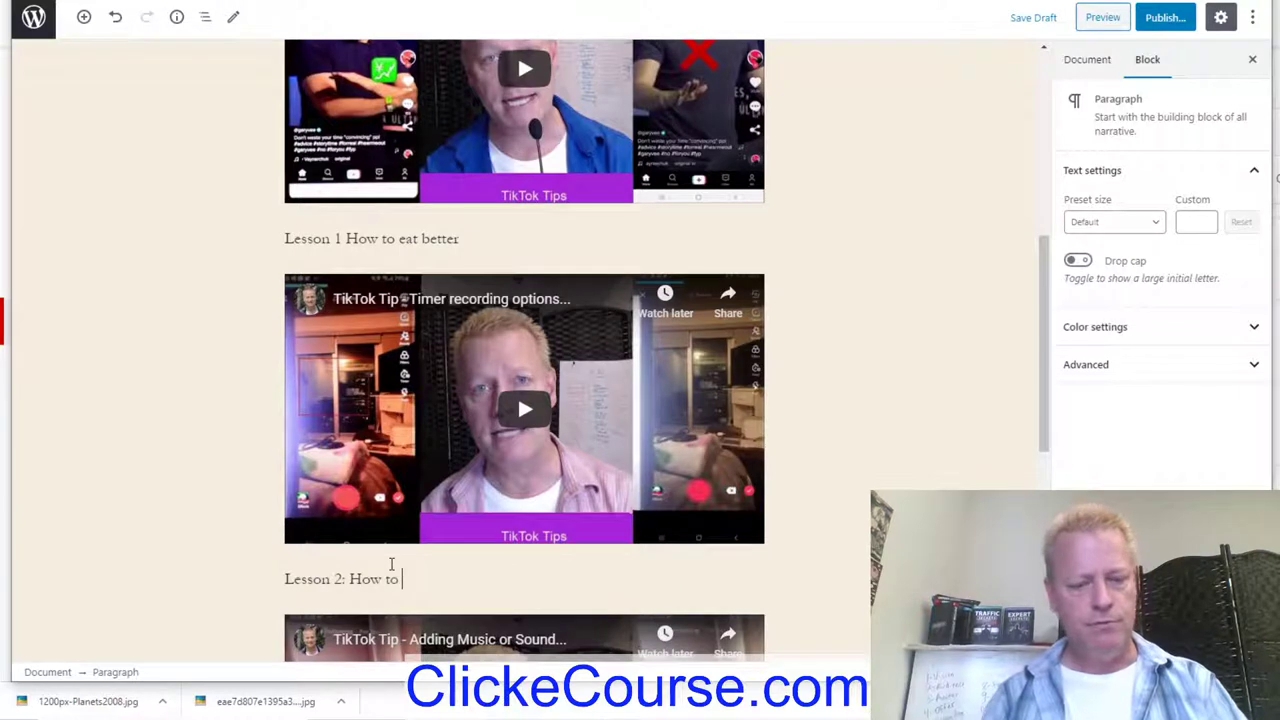
pyautogui.write('lower your cravings')
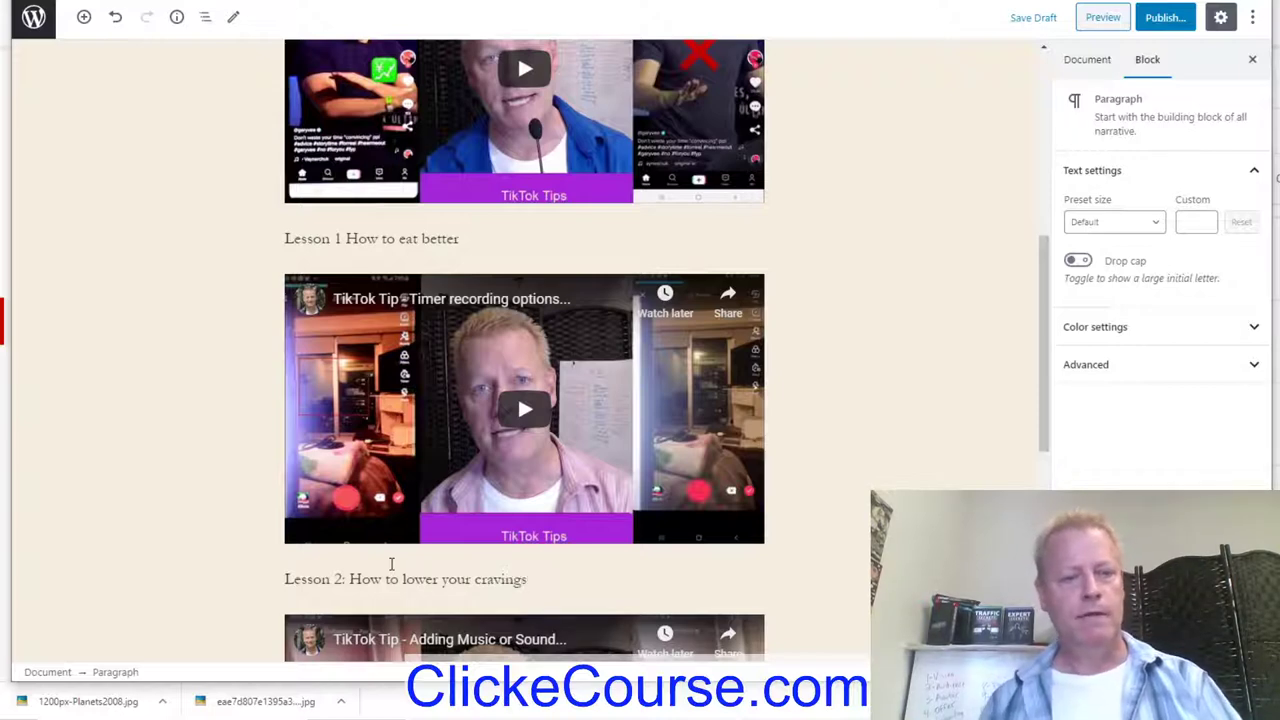
pyautogui.scroll(-2, 517, 316)
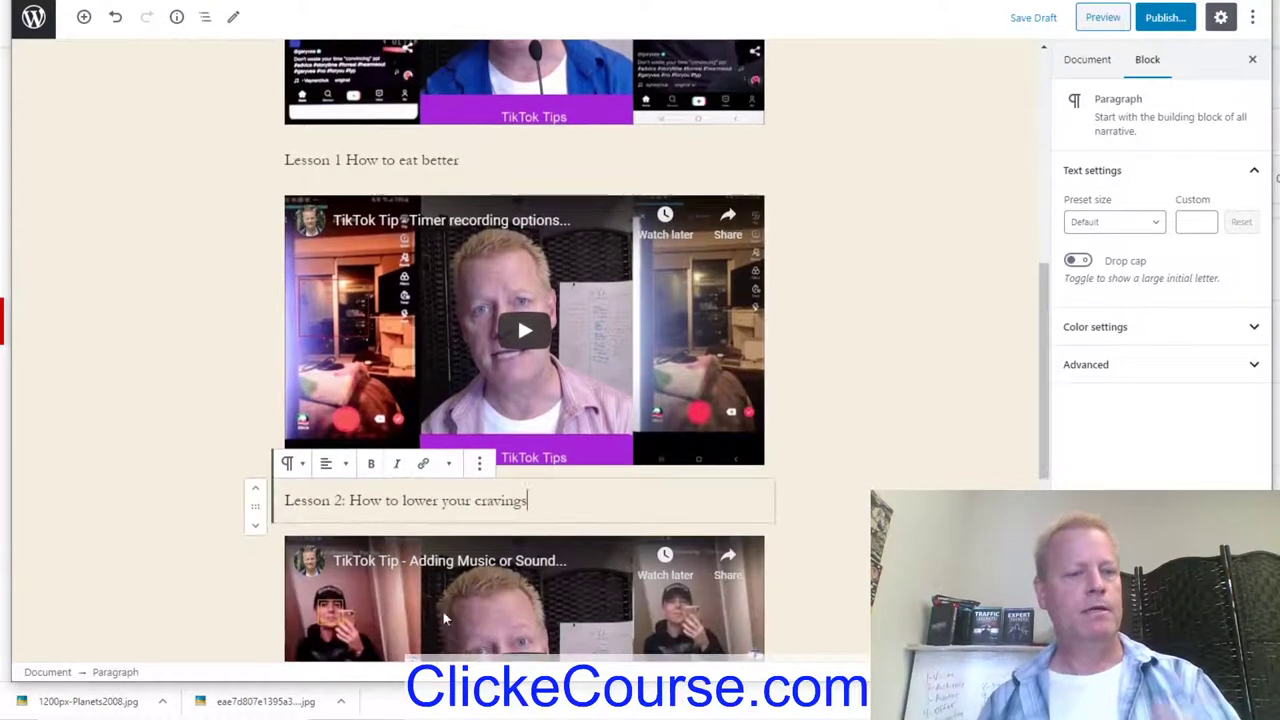
pyautogui.scroll(4, 896, 449)
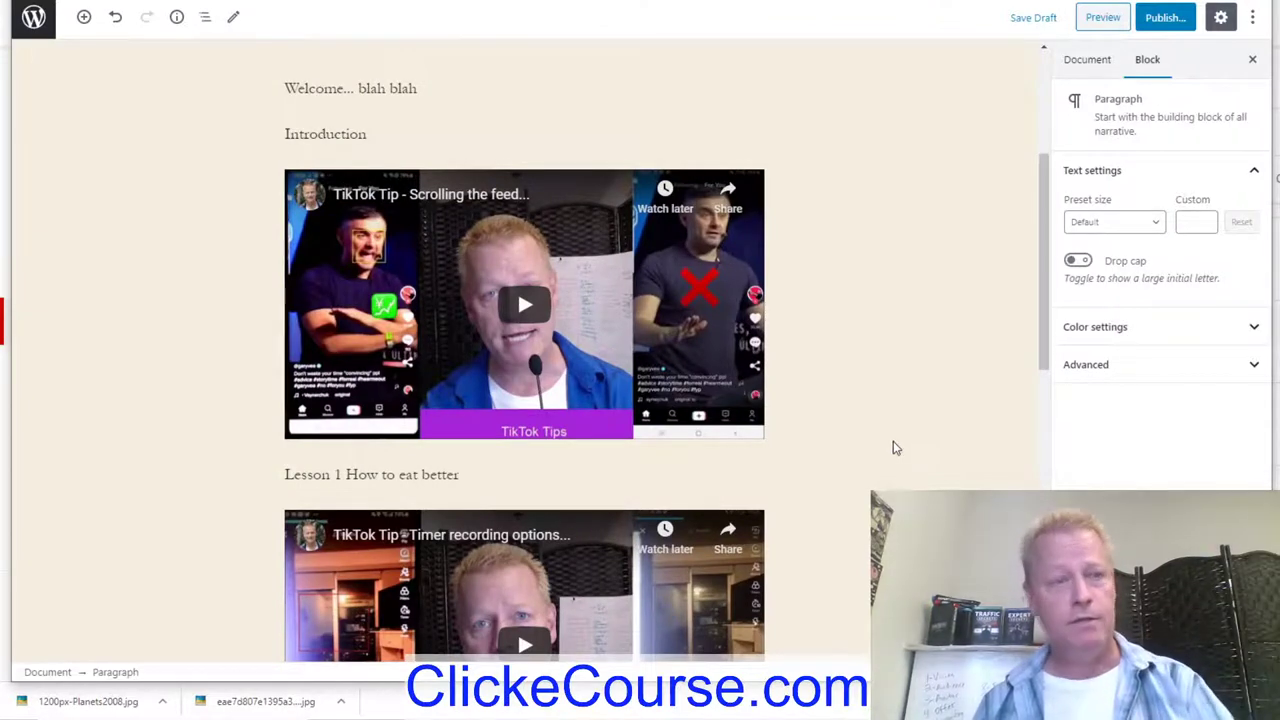
# Step: Publish the course page and take a look at the blog's public site
pyautogui.click(1165, 17)
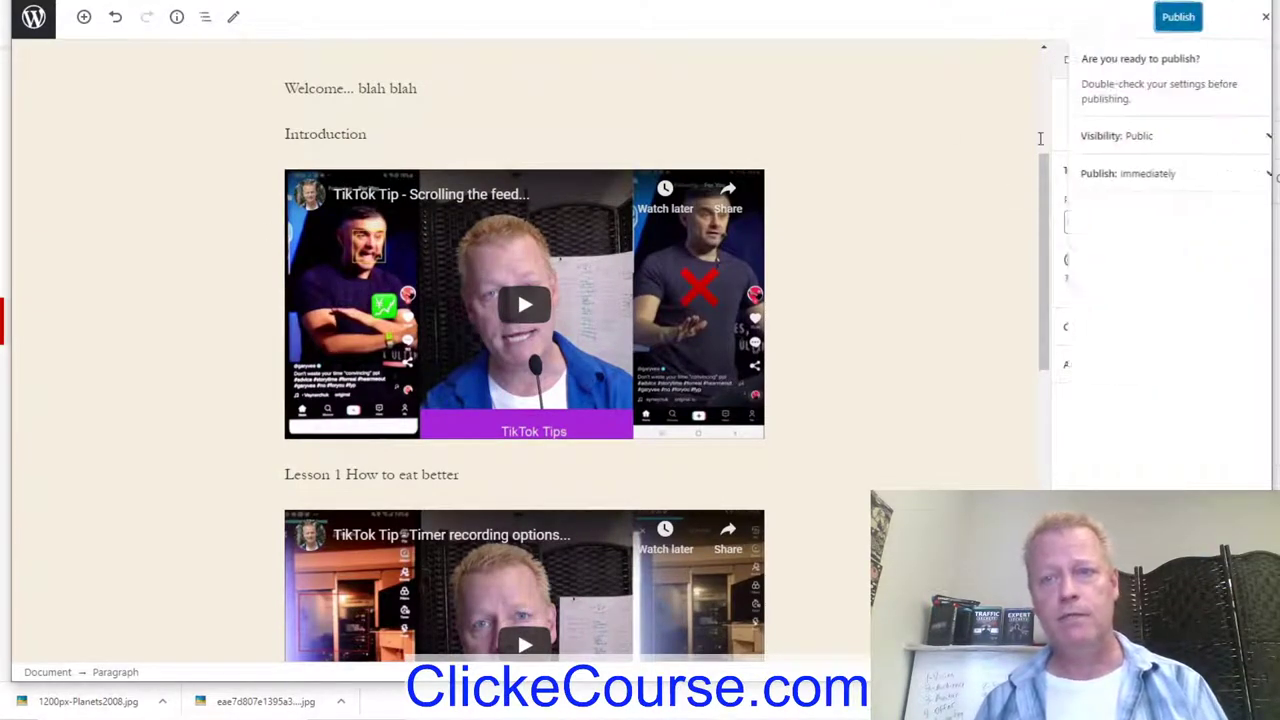
pyautogui.click(1162, 18)
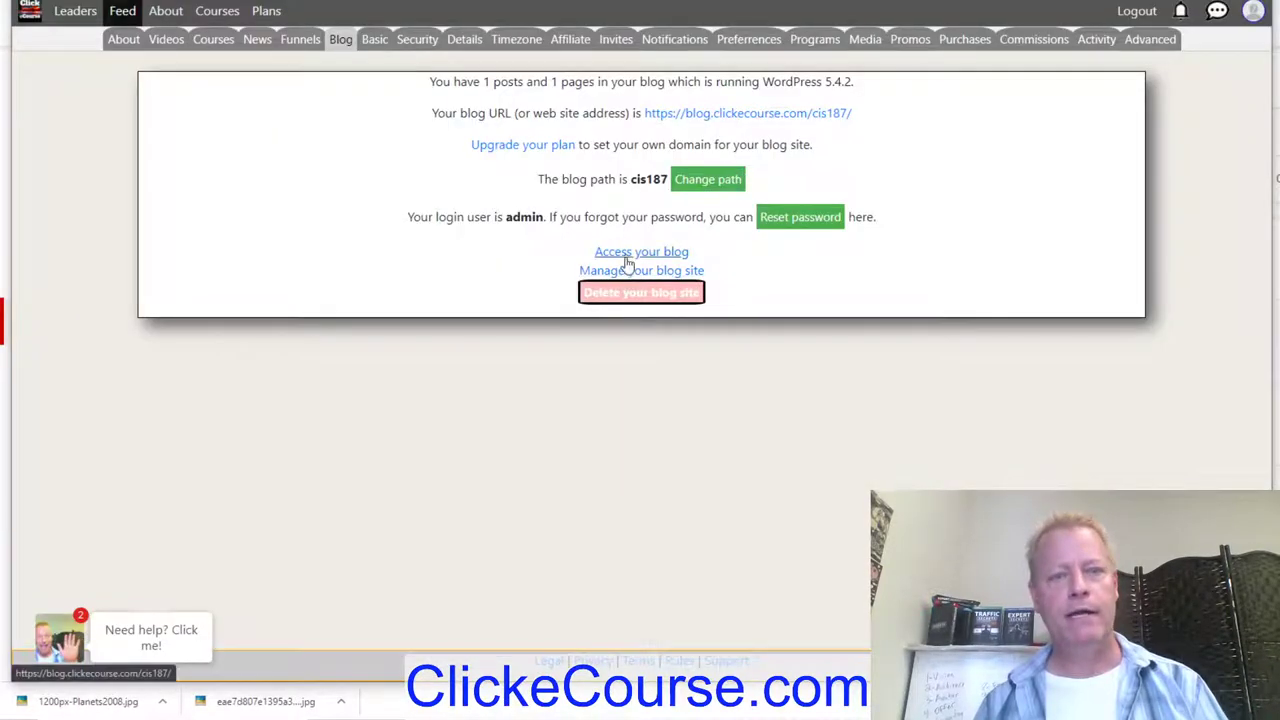
pyautogui.click(628, 256)
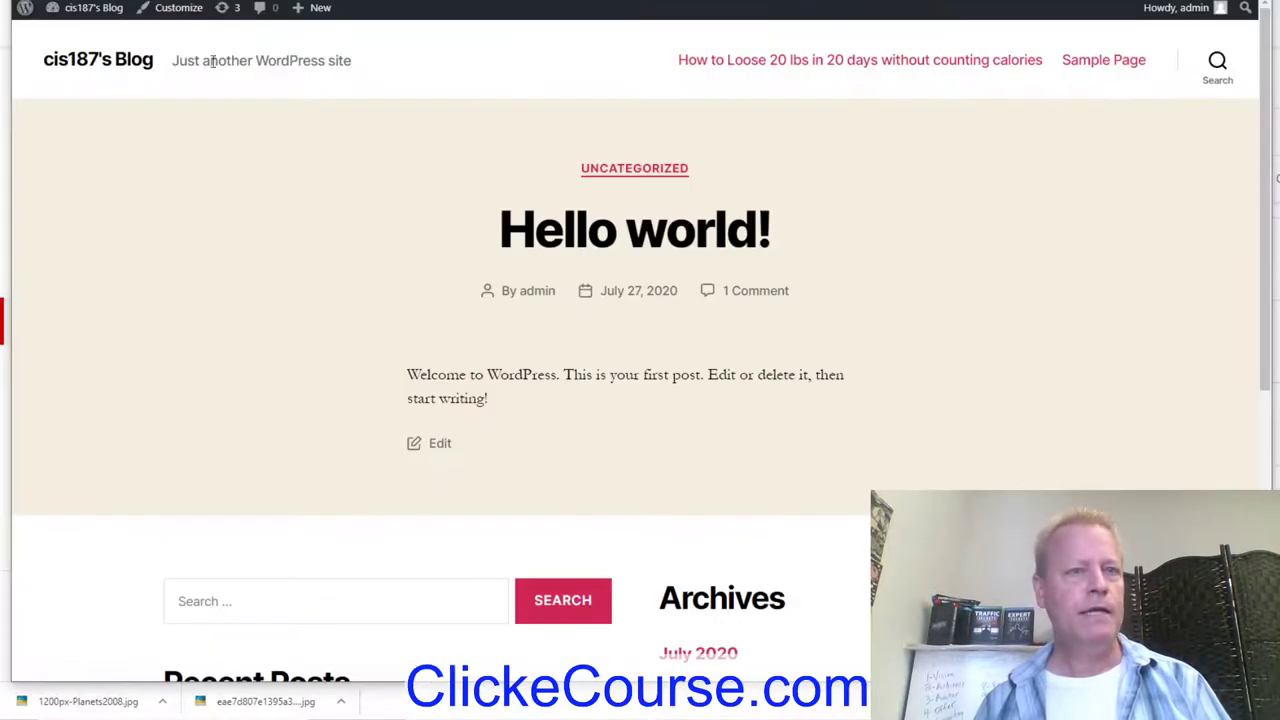
pyautogui.scroll(-5, 1026, 414)
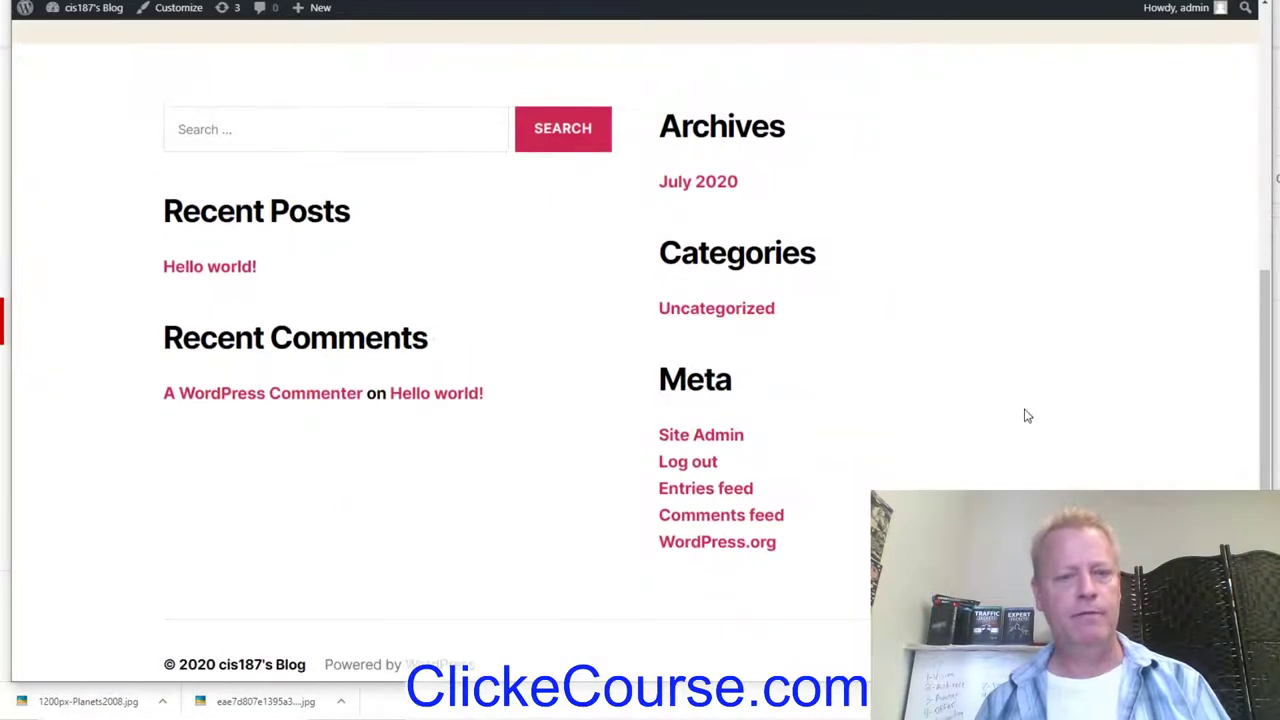
pyautogui.scroll(5, 517, 374)
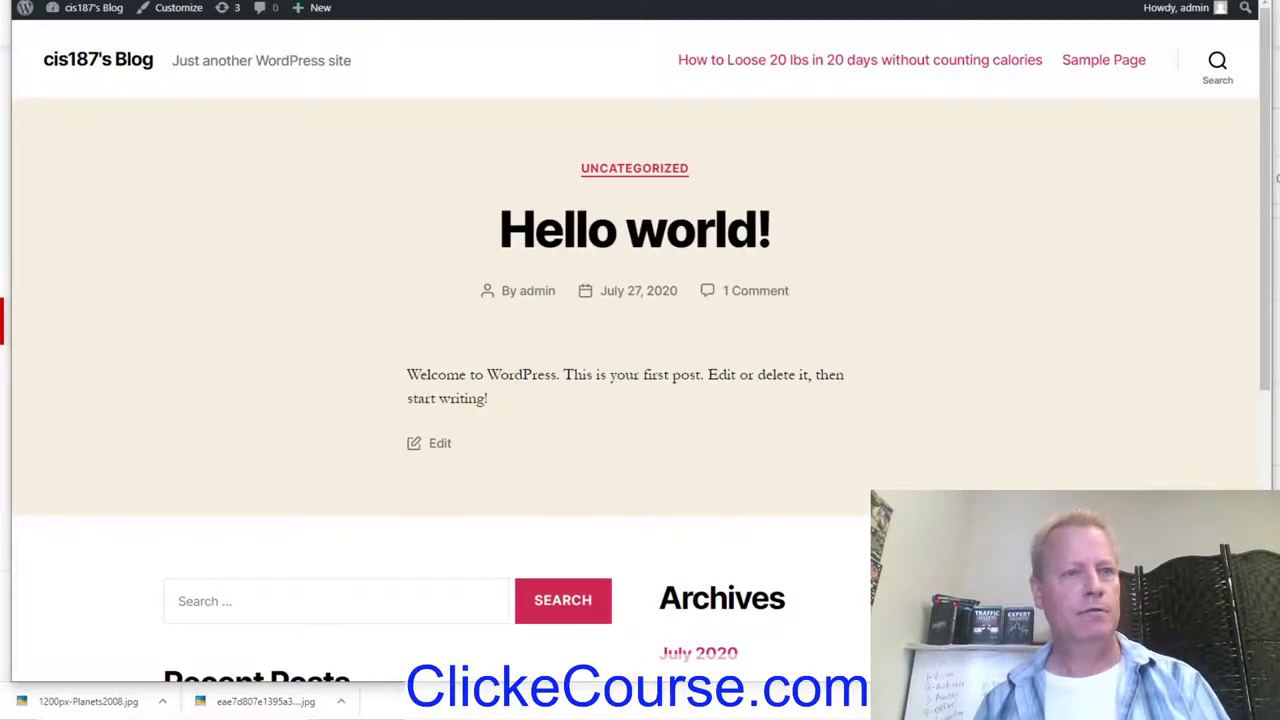
pyautogui.hotkey('ctrl', 'w')
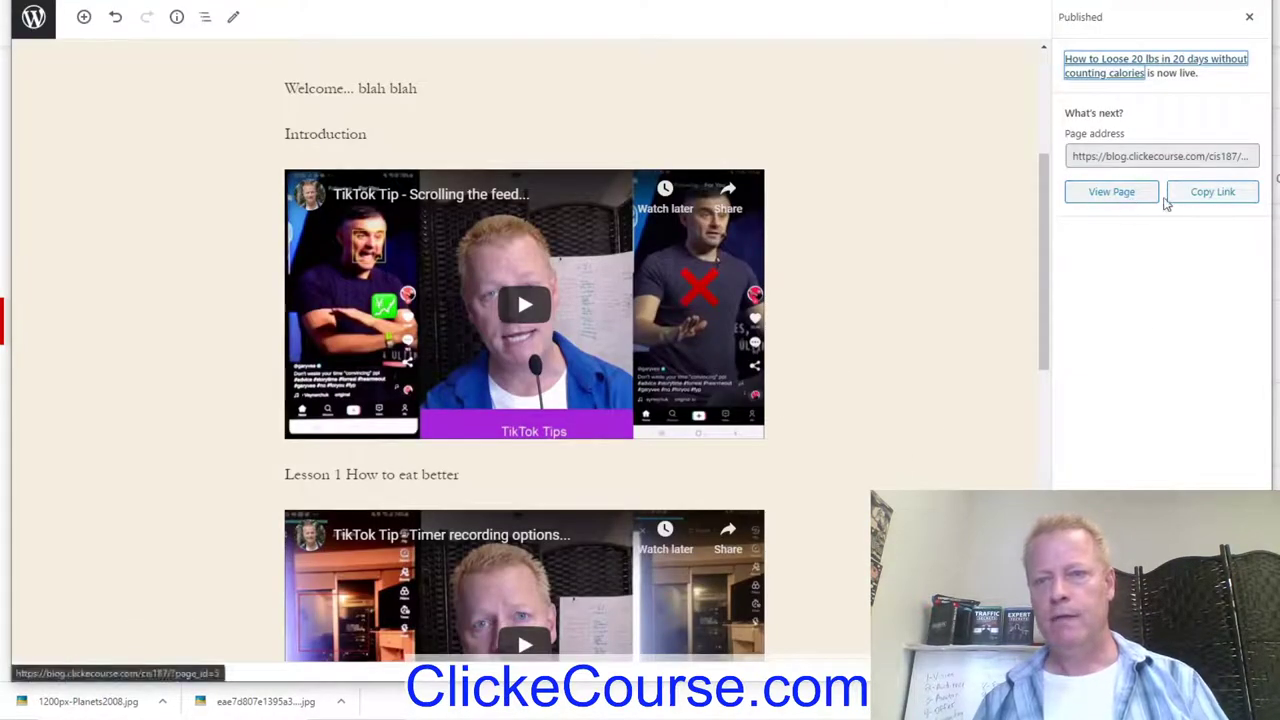
# Step: Copy the published page's link and check the live course page on the blog
pyautogui.click(1200, 197)
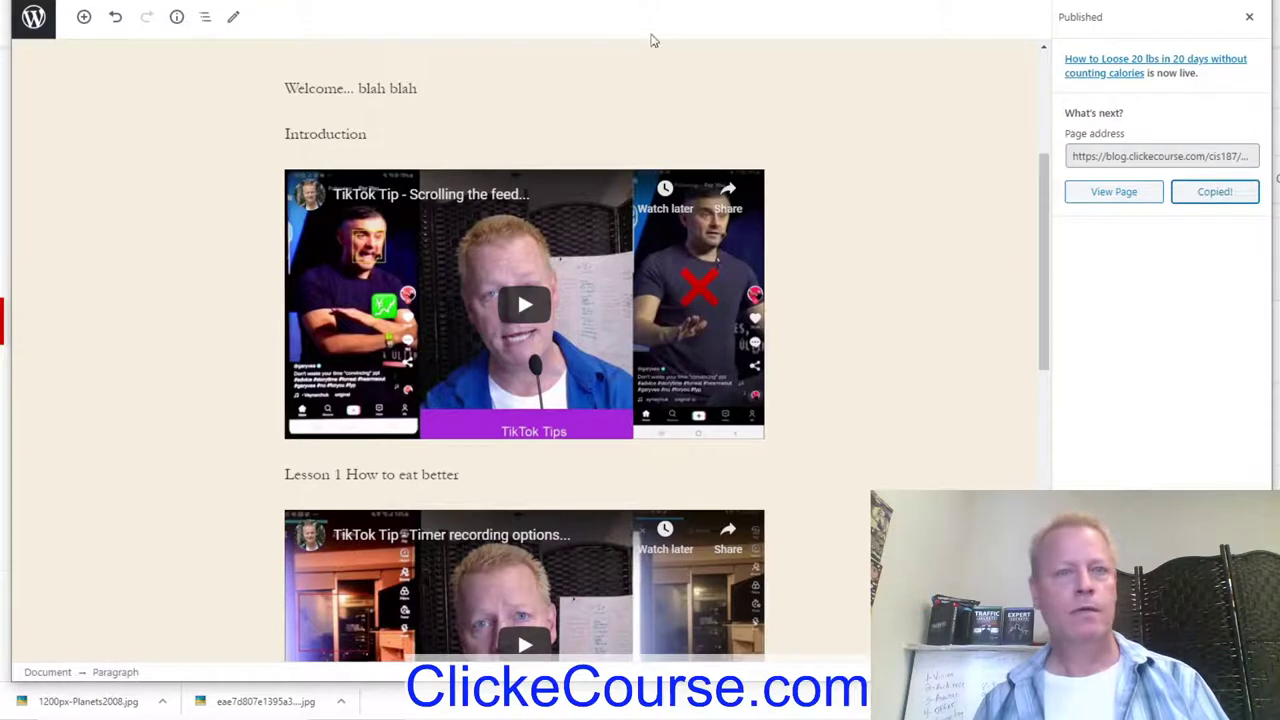
pyautogui.hotkey('ctrl', 'Tab')
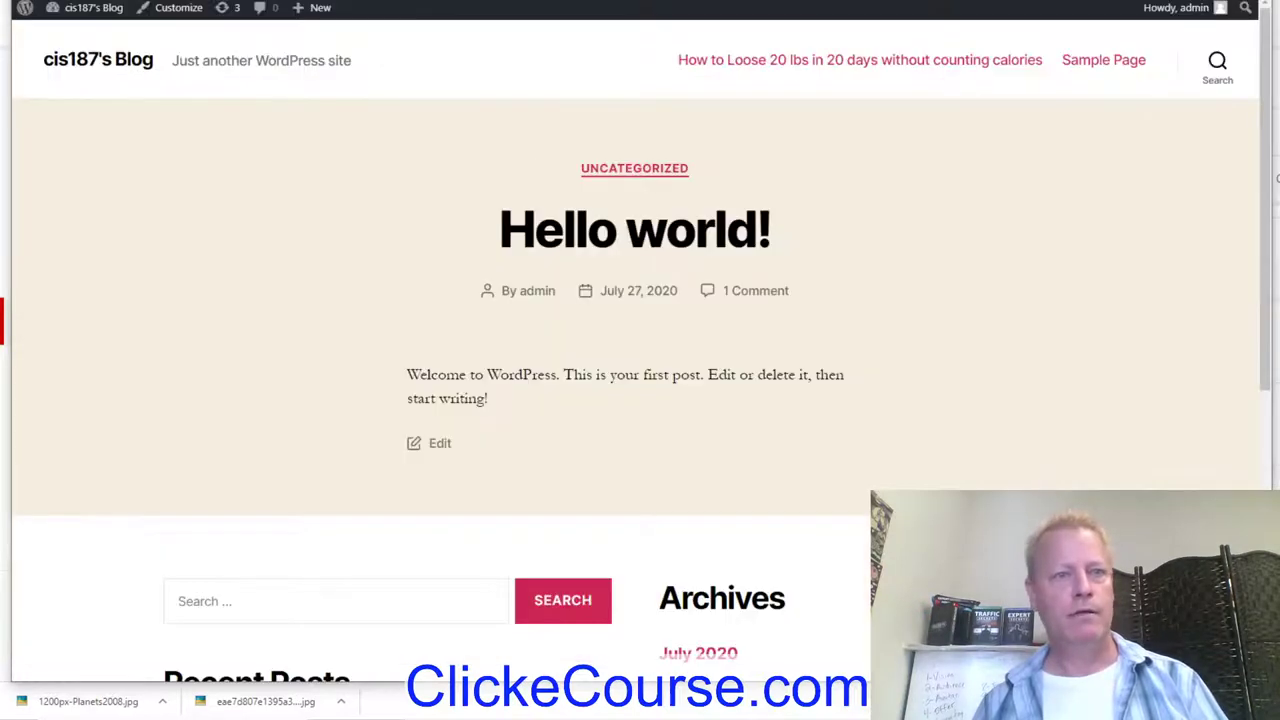
pyautogui.click(860, 60)
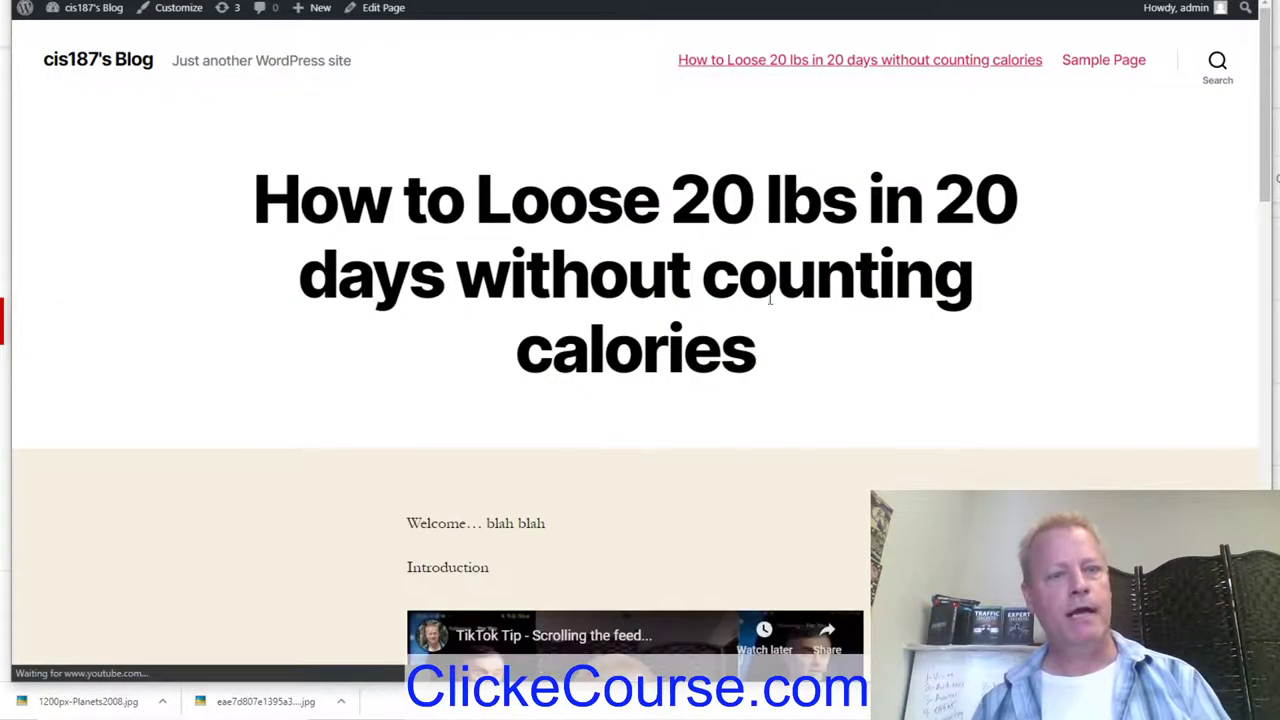
pyautogui.scroll(-10, 920, 345)
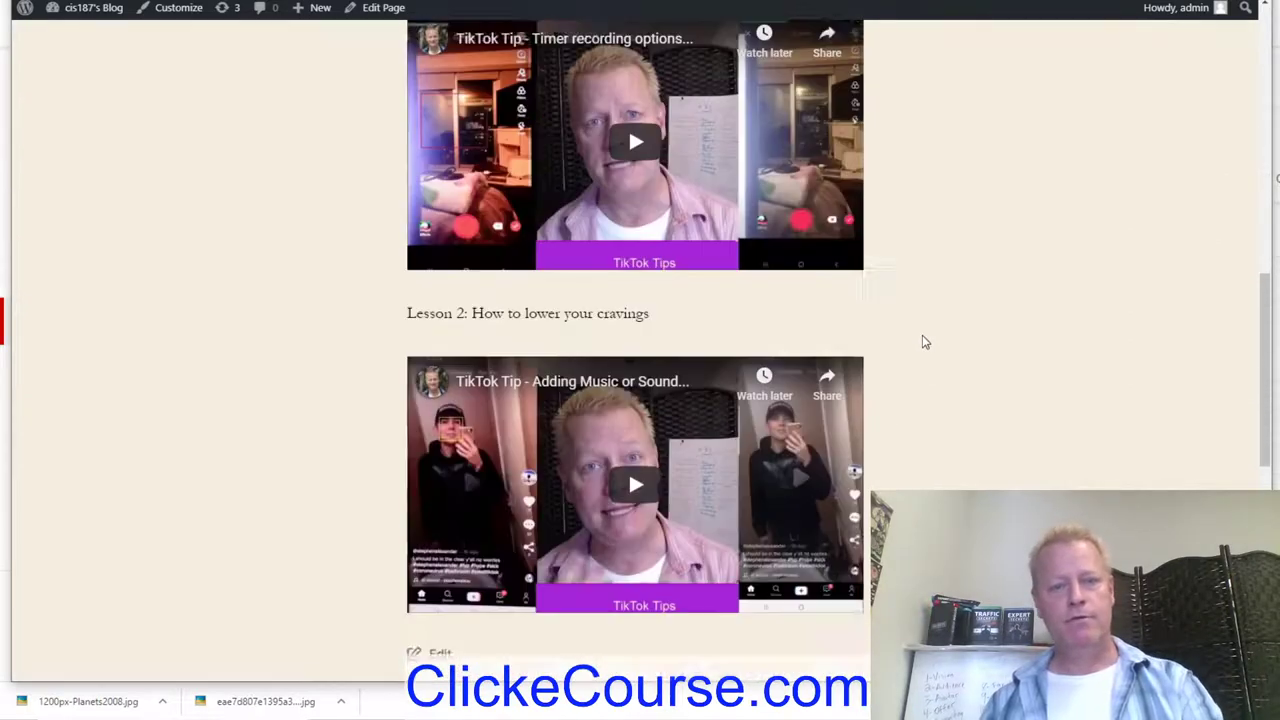
pyautogui.scroll(10, 925, 342)
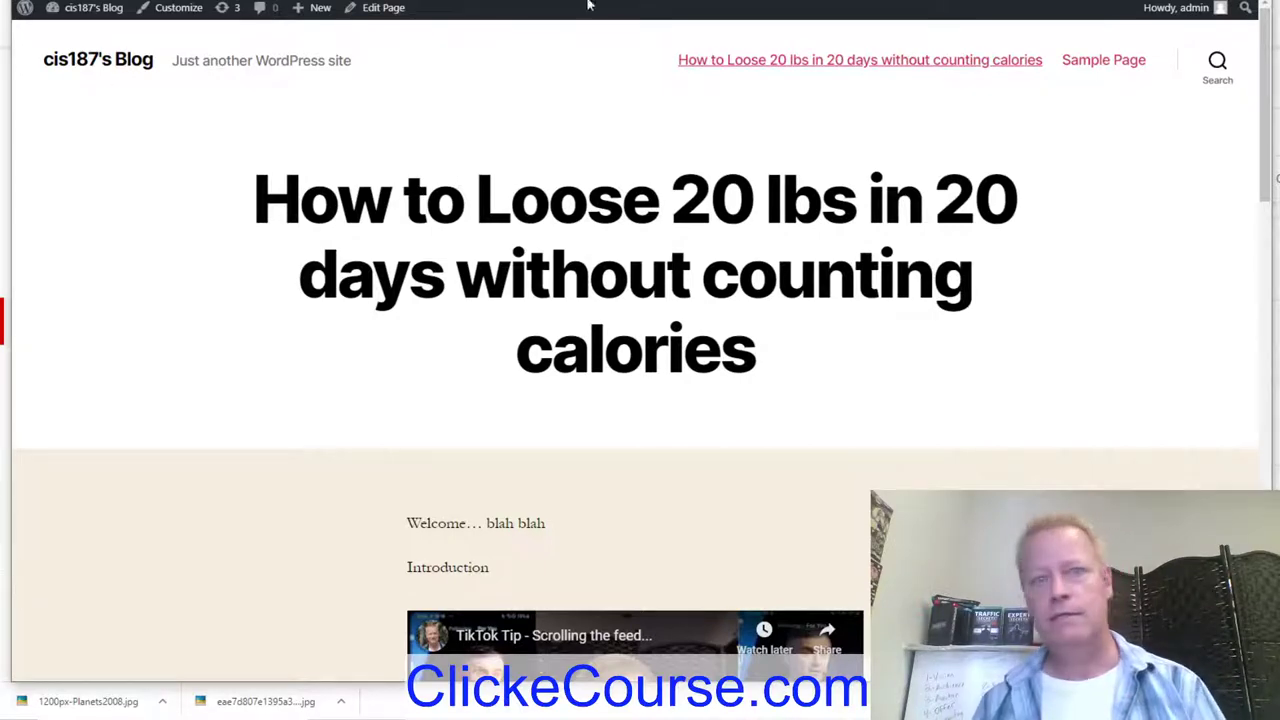
pyautogui.hotkey('ctrl', 'w')
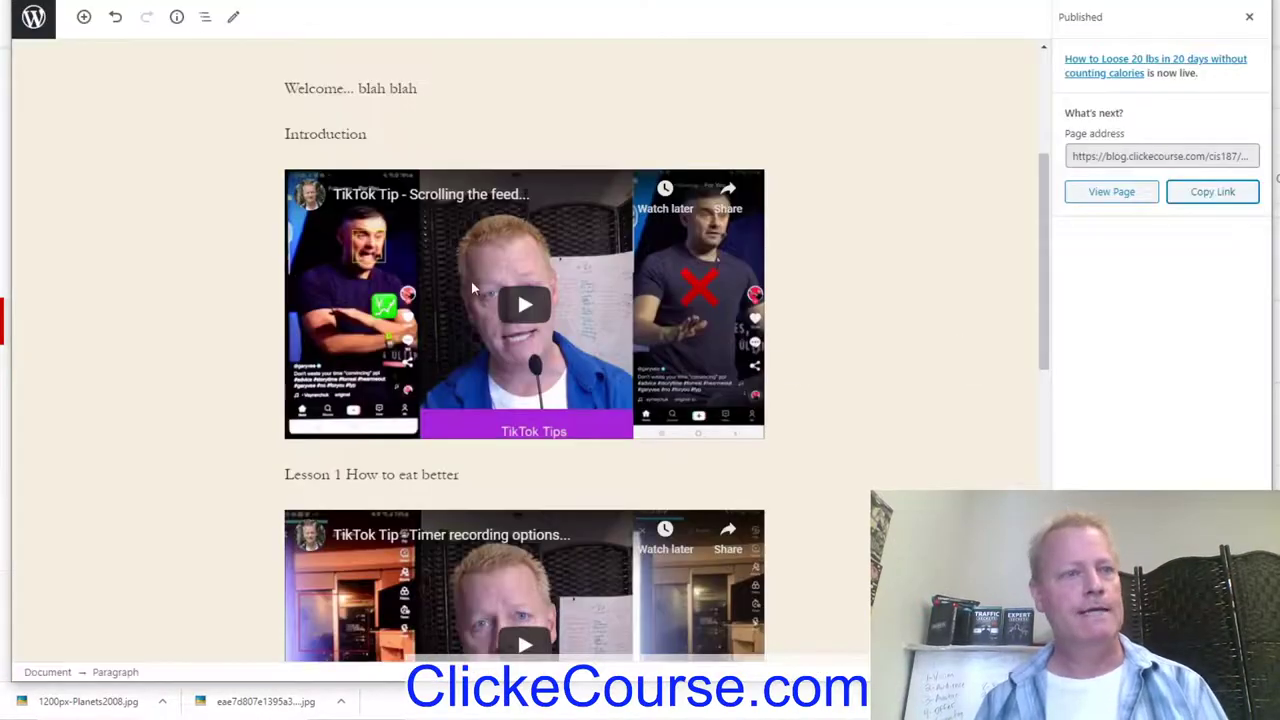
# Step: Switch the permalink structure to Post name, save, and return to Pages
pyautogui.click(34, 17)
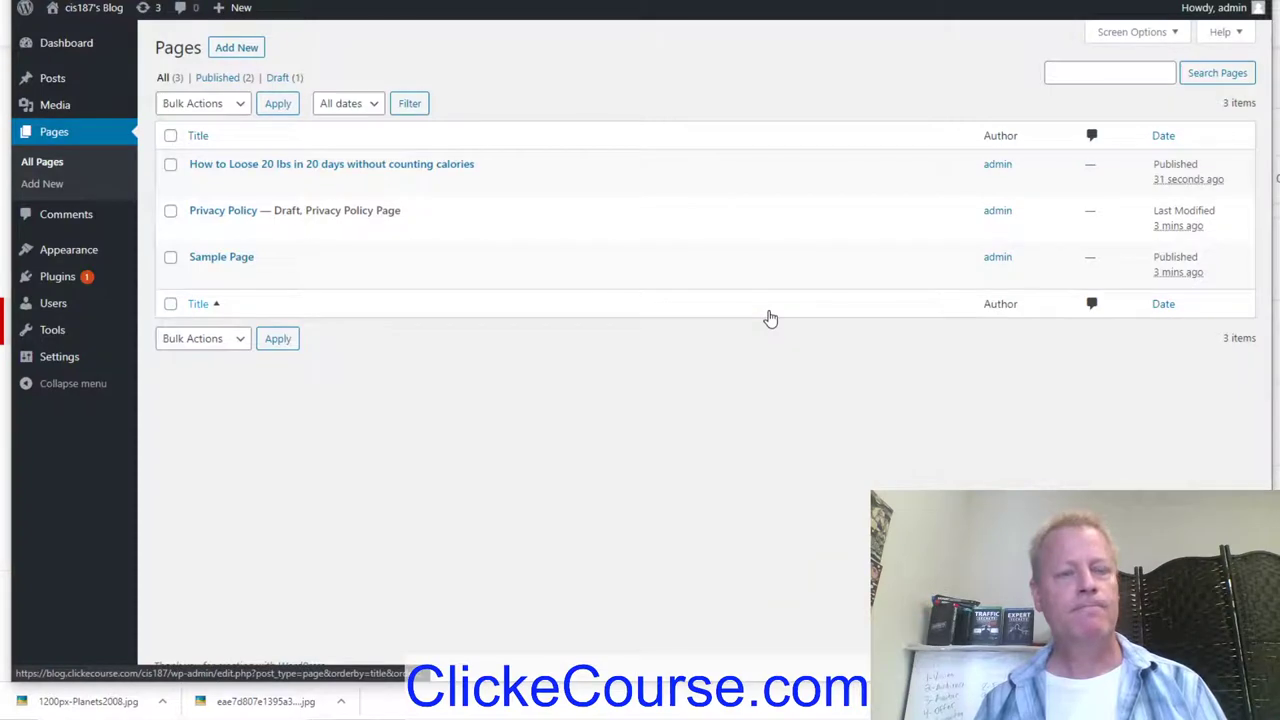
pyautogui.click(57, 357)
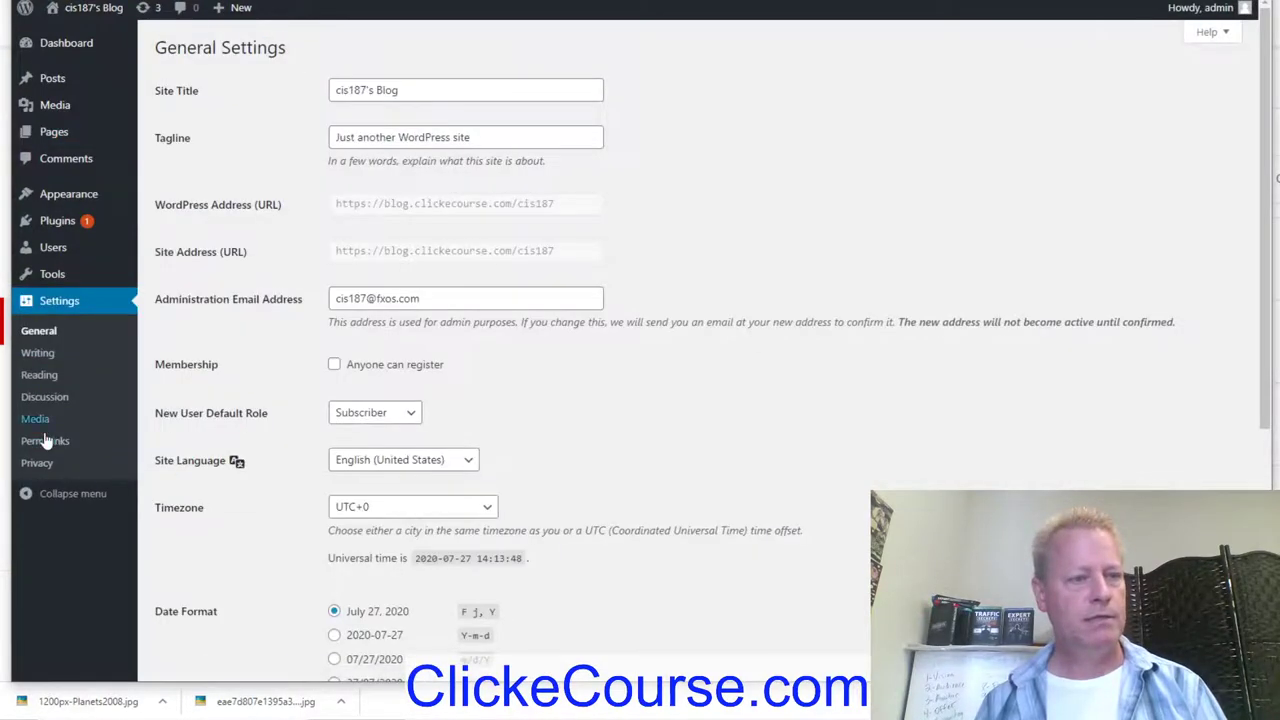
pyautogui.click(45, 441)
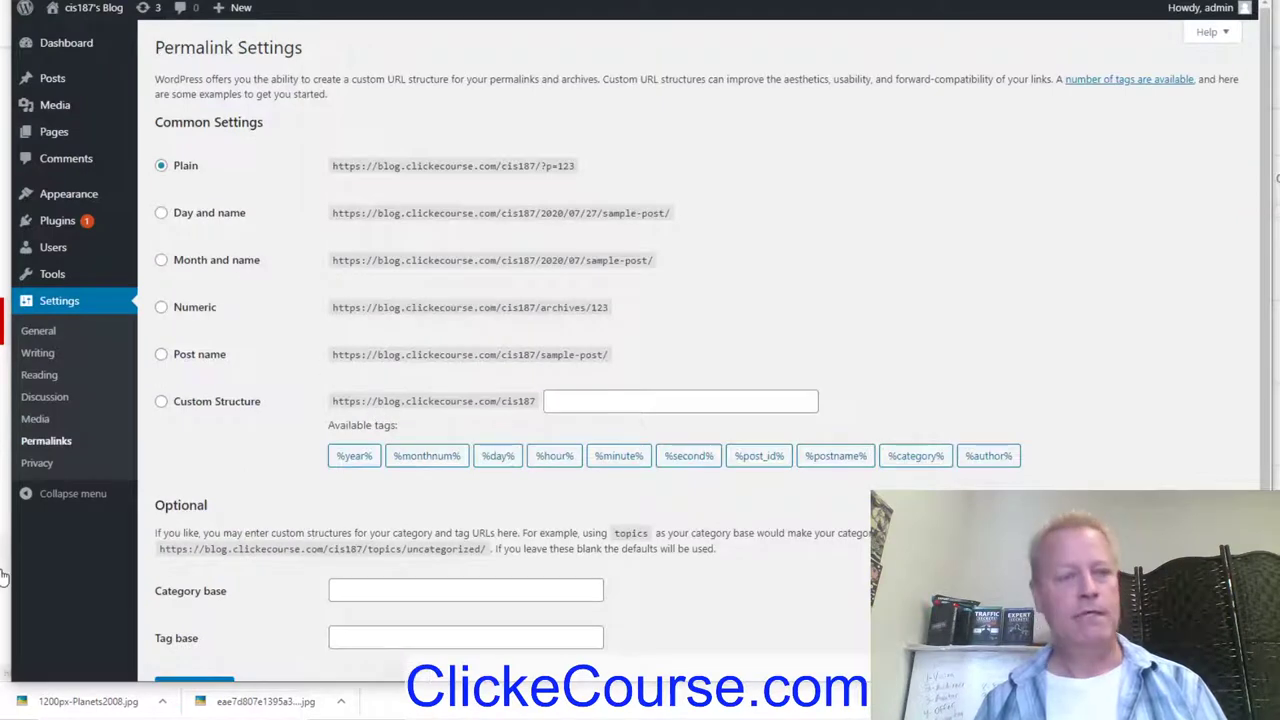
pyautogui.click(161, 354)
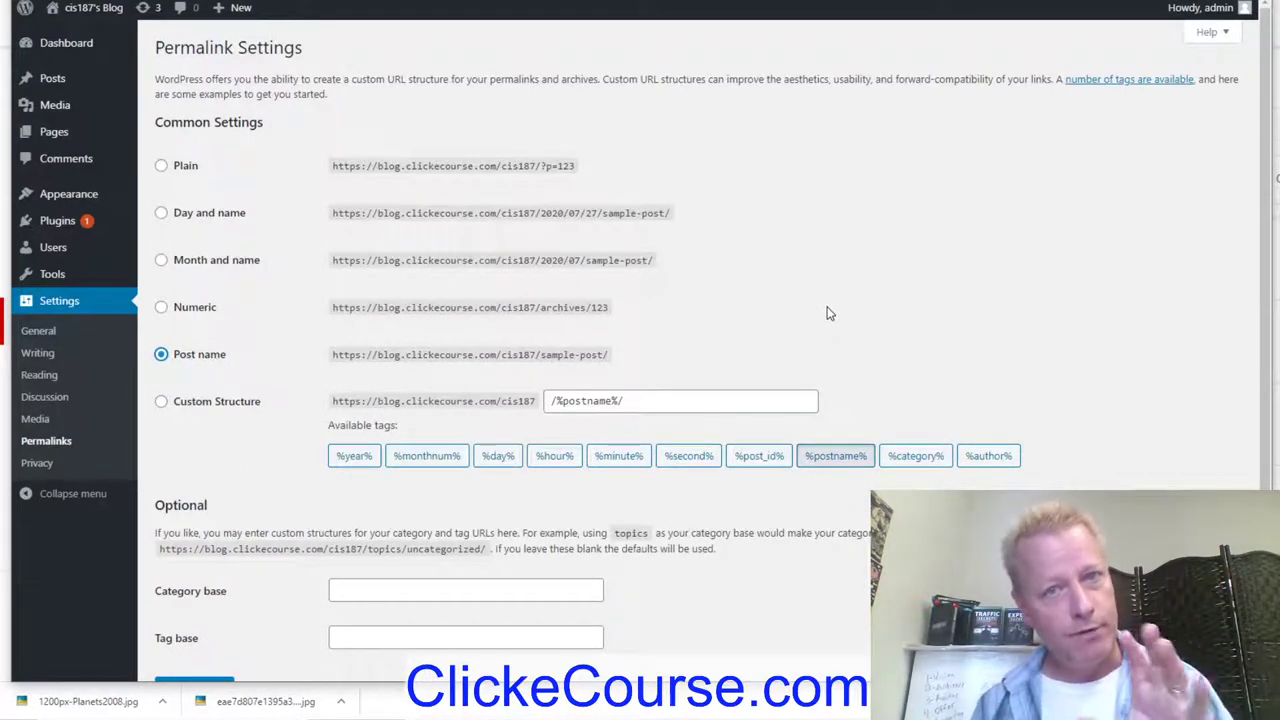
pyautogui.scroll(-2, 830, 332)
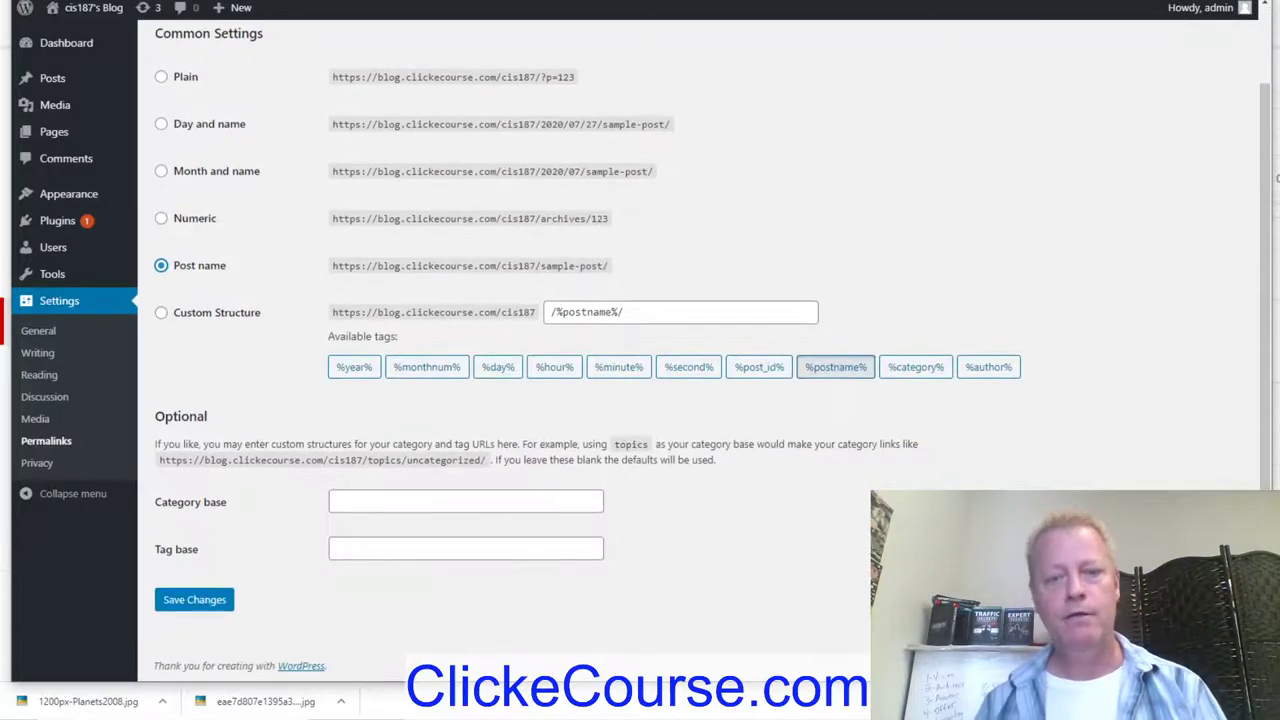
pyautogui.click(190, 600)
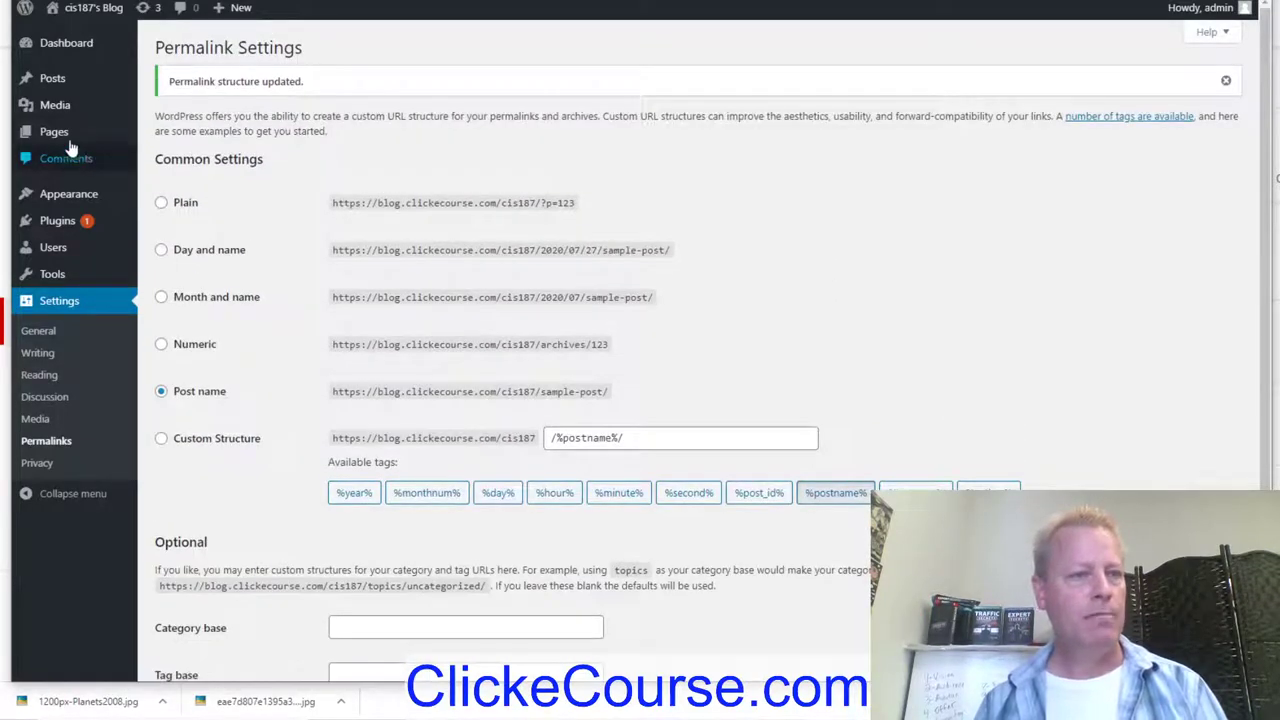
pyautogui.click(54, 131)
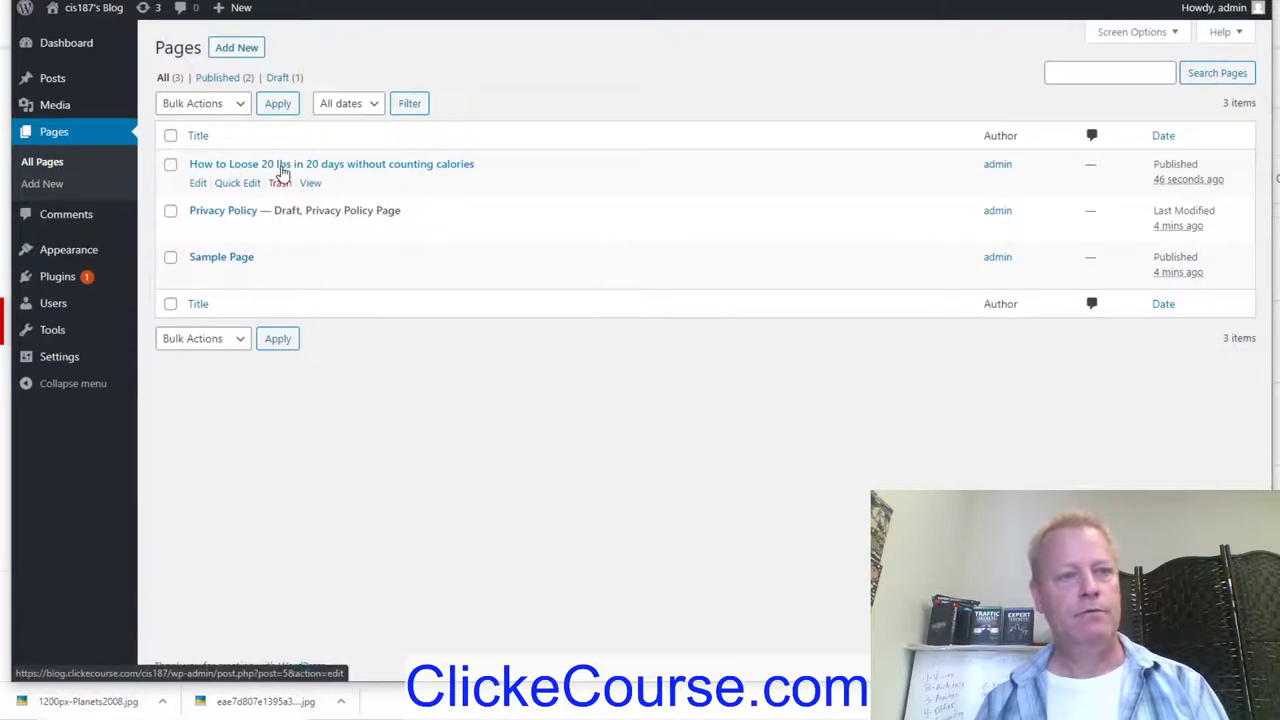
# Step: Open the course page in the editor and view it through its post-name permalink
pyautogui.click(323, 164)
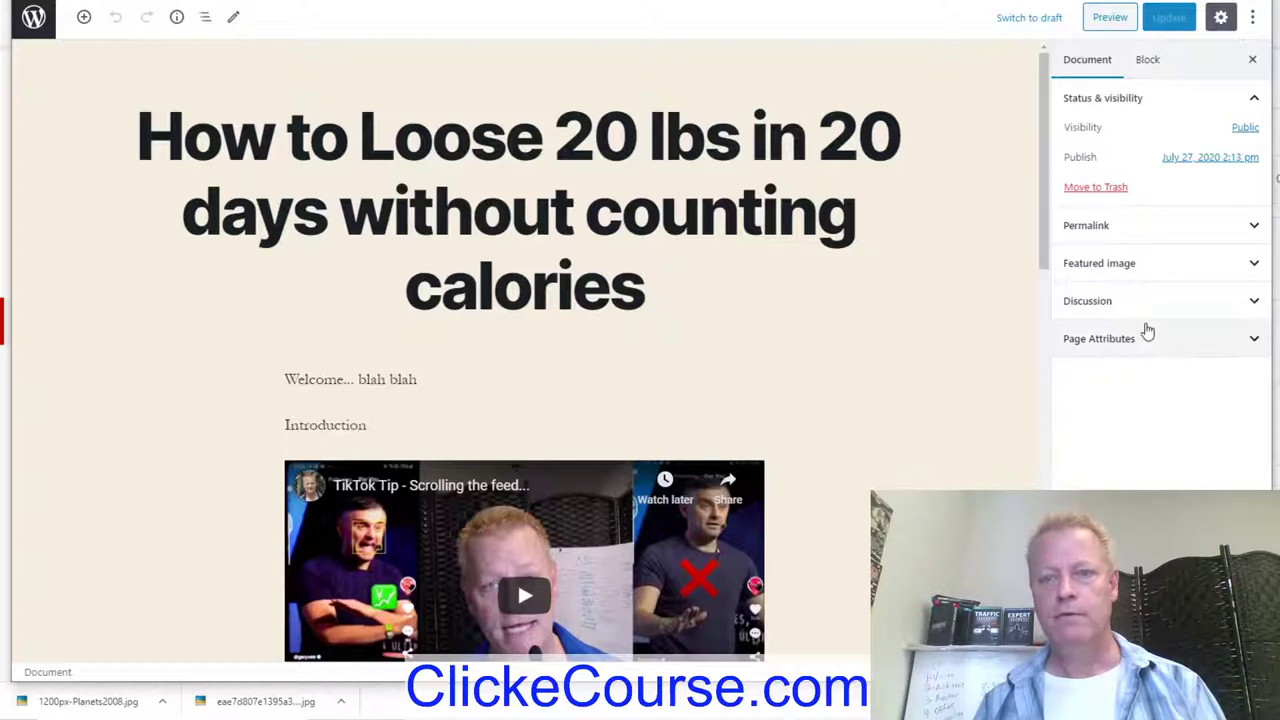
pyautogui.click(1128, 230)
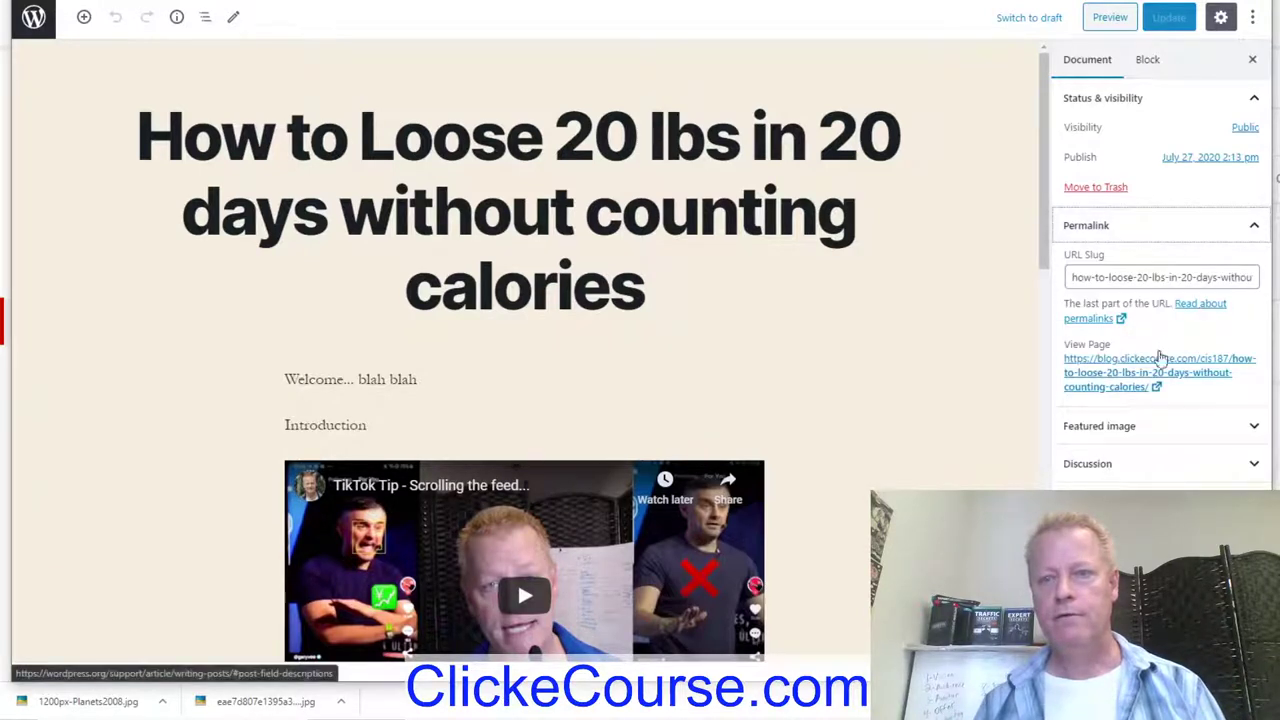
pyautogui.rightClick(1165, 375)
pyautogui.press('Escape')
pyautogui.click(1110, 380)
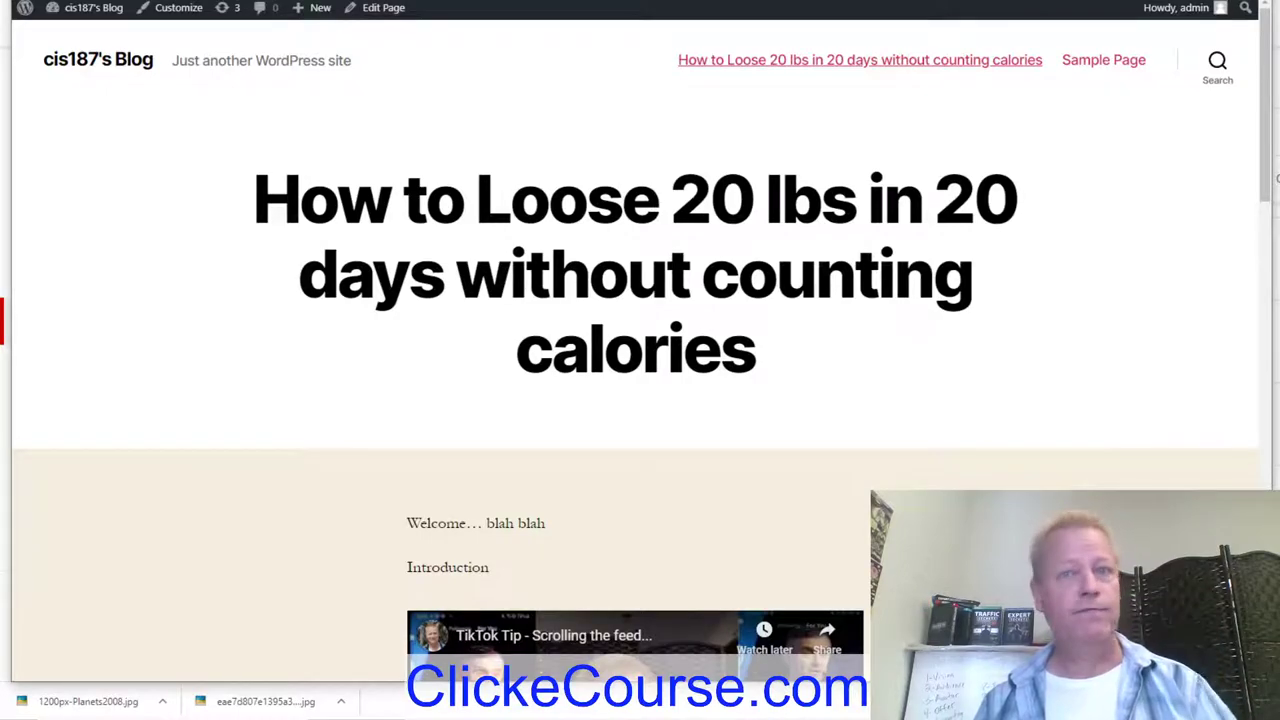
# Step: Scroll through the live course page to review its title, intro lines and embedded video
pyautogui.scroll(-4, 848, 147)
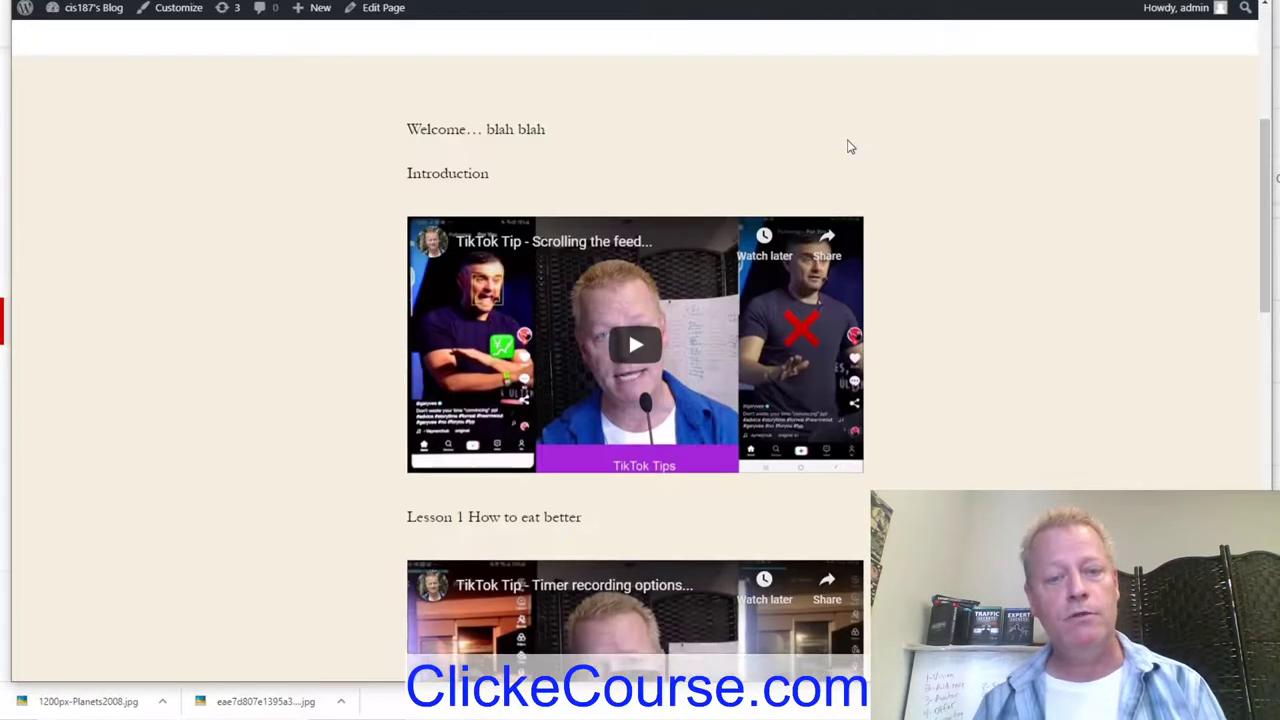
pyautogui.scroll(-10, 848, 147)
pyautogui.scroll(12, 848, 147)
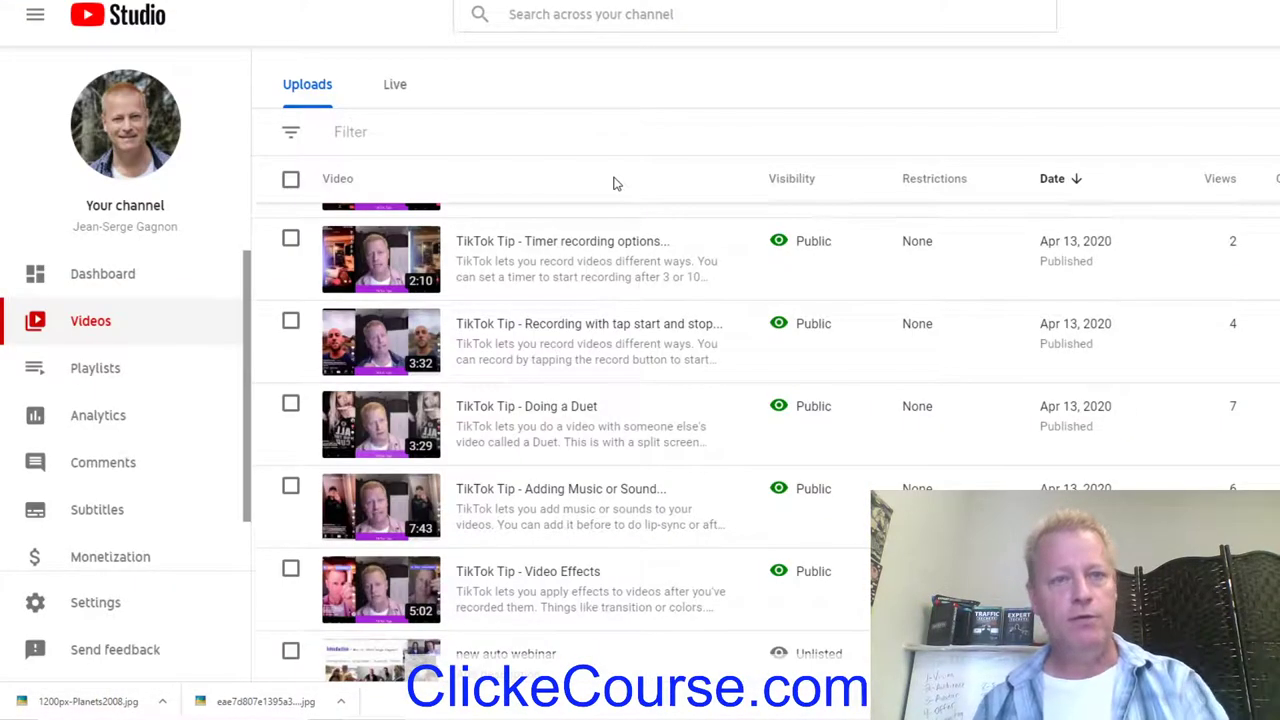
pyautogui.scroll(-3, 612, 186)
pyautogui.scroll(4, 566, 374)
pyautogui.scroll(1, 565, 374)
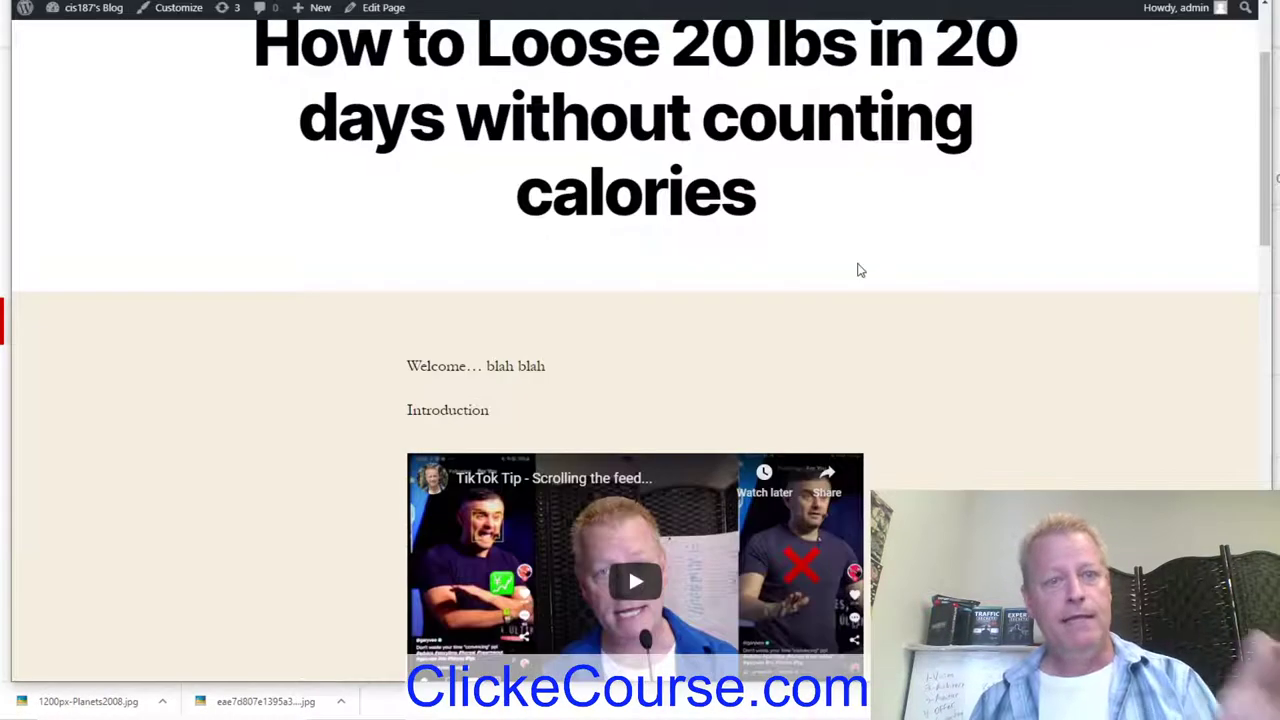
pyautogui.scroll(2, 860, 270)
pyautogui.scroll(-12, 860, 270)
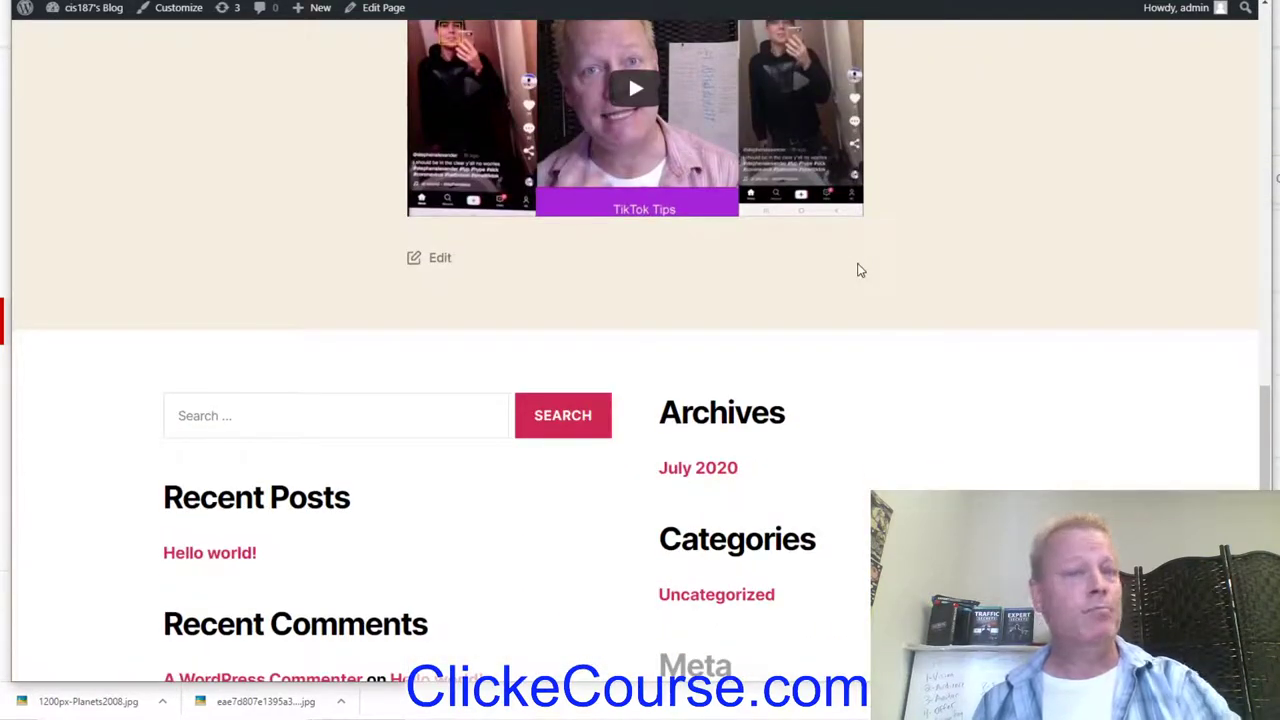
pyautogui.scroll(9, 860, 270)
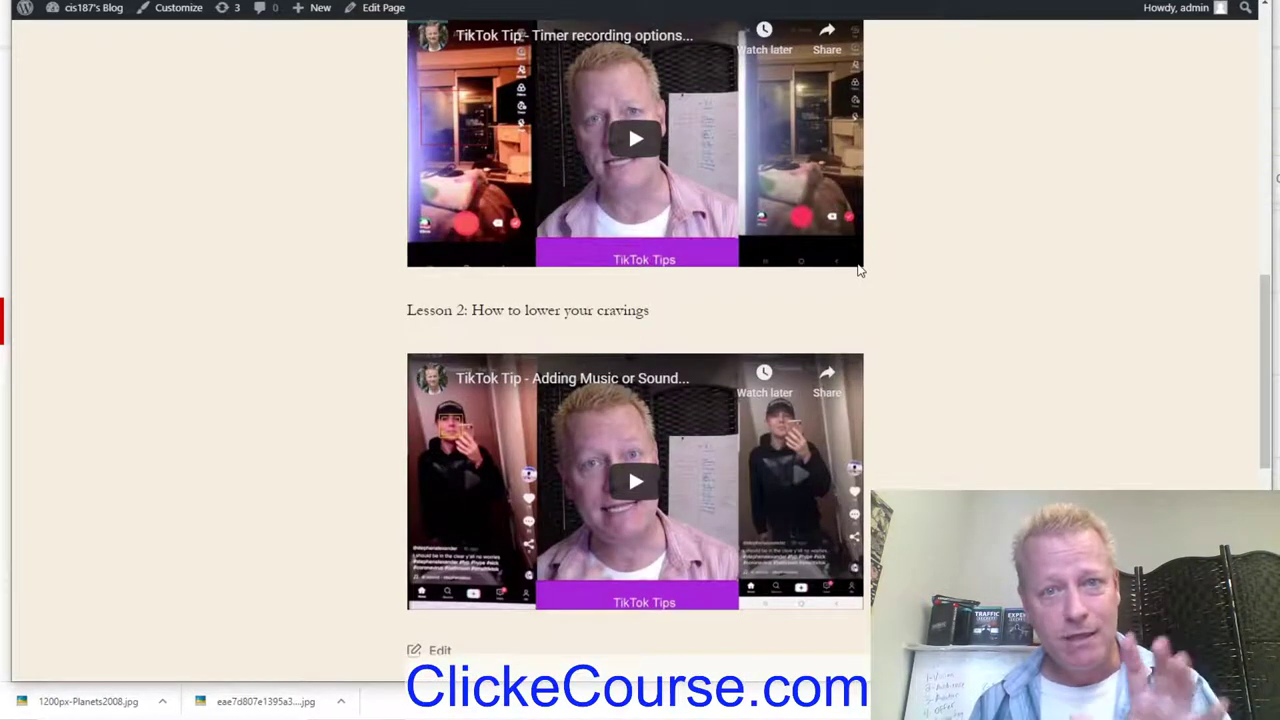
pyautogui.scroll(5, 857, 265)
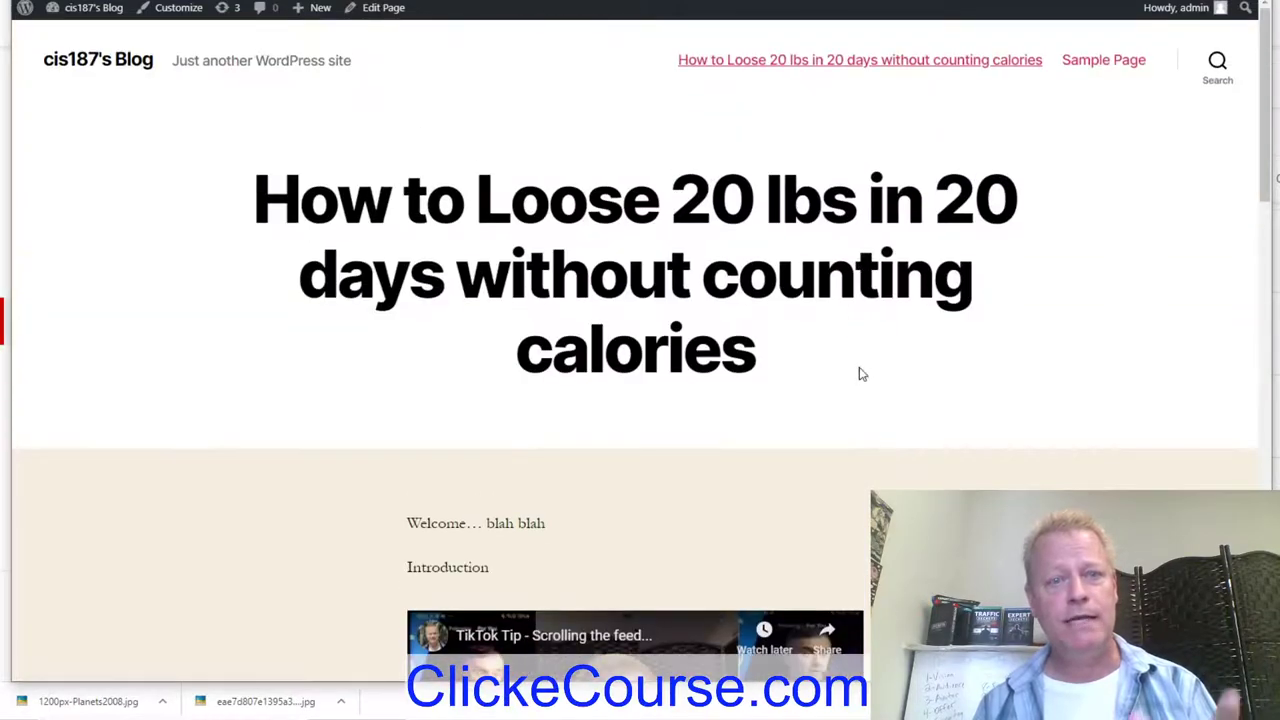
pyautogui.scroll(-7, 857, 371)
pyautogui.scroll(-4, 939, 376)
pyautogui.scroll(11, 939, 376)
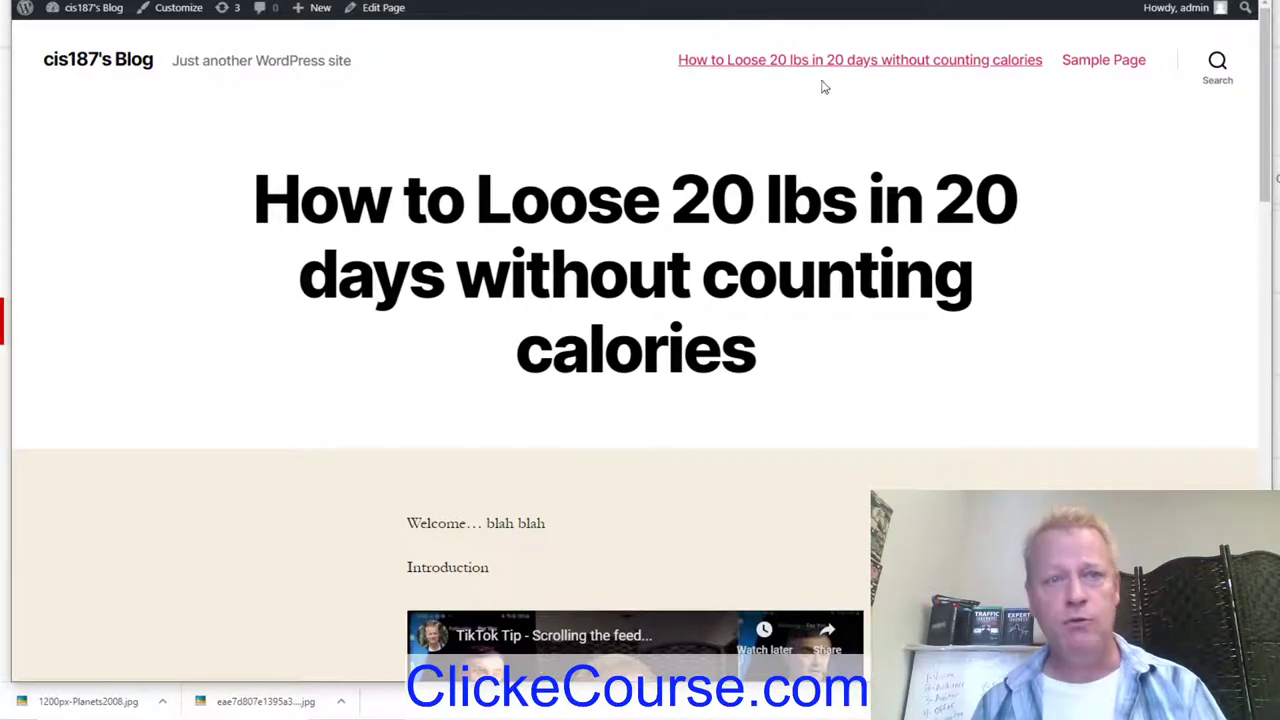
# Step: Close the WordPress course page tab and open a new incognito Chrome window
pyautogui.hotkey('ctrl', 'w')
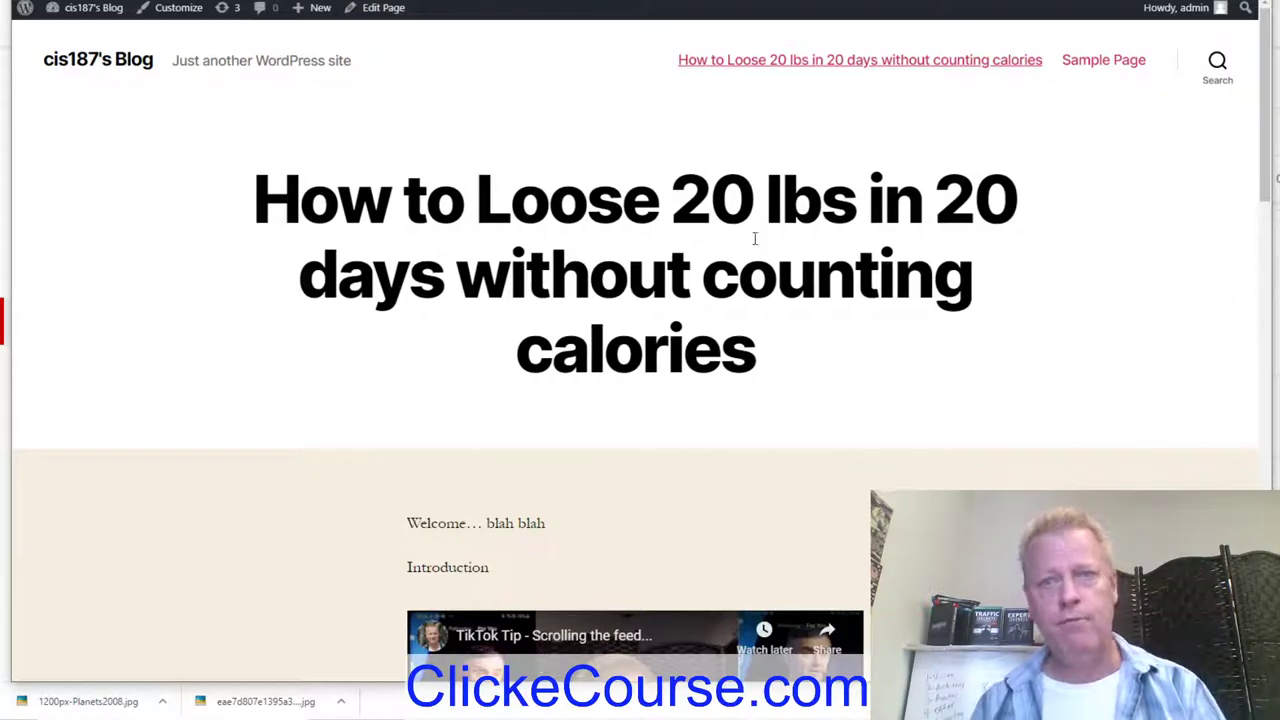
pyautogui.hotkey('ctrl', 'shift', 'n')
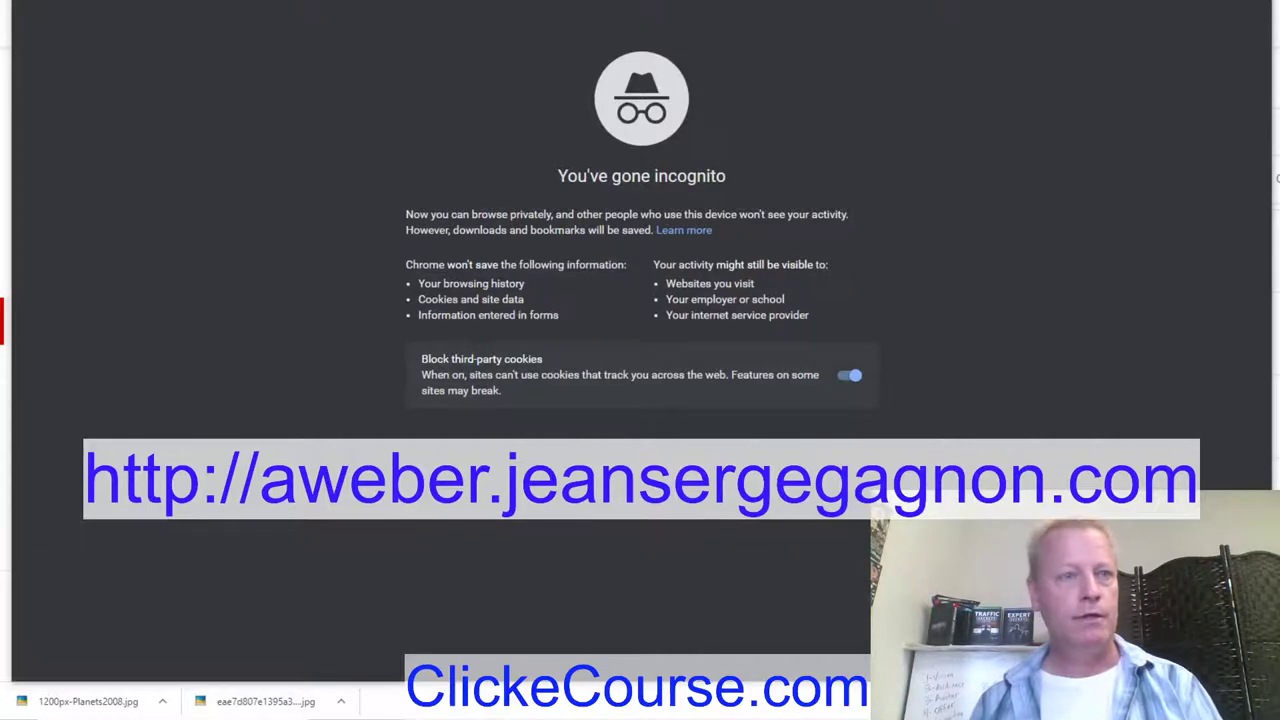
# Step: Go to the AWeber affiliate web address in the incognito window
pyautogui.write('aweb')
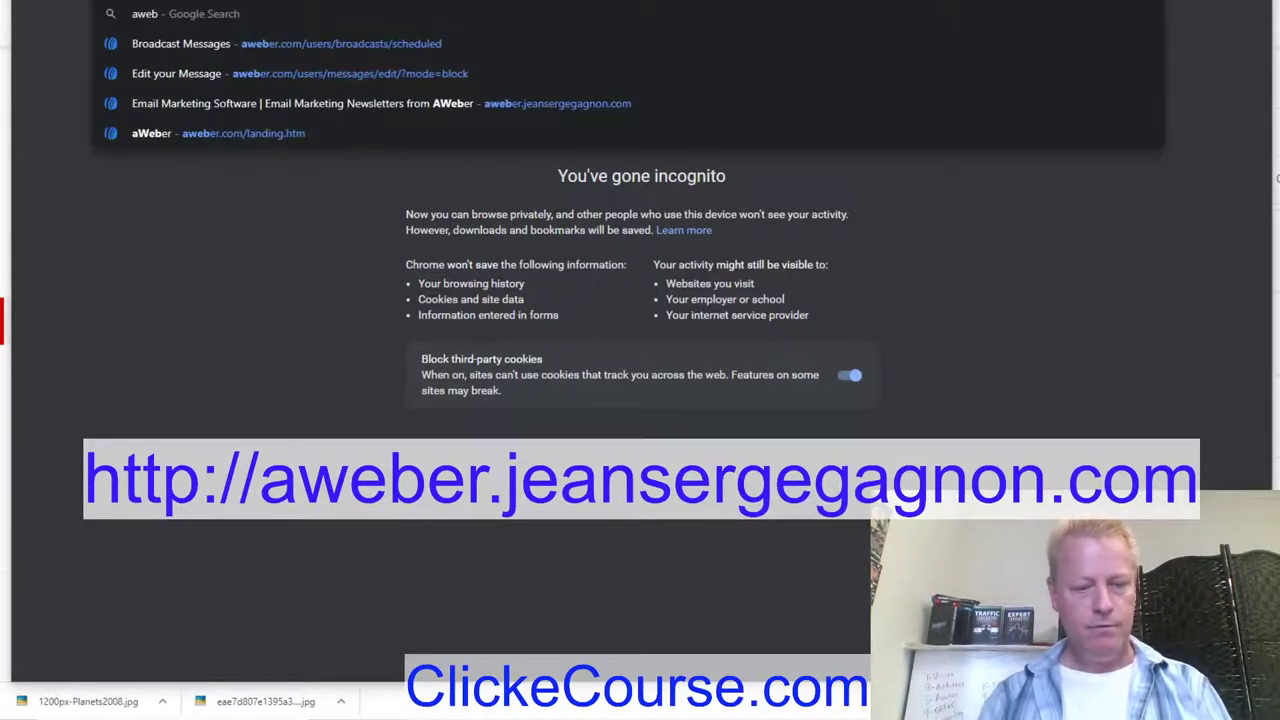
pyautogui.write('er.jeansergegagnon.com')
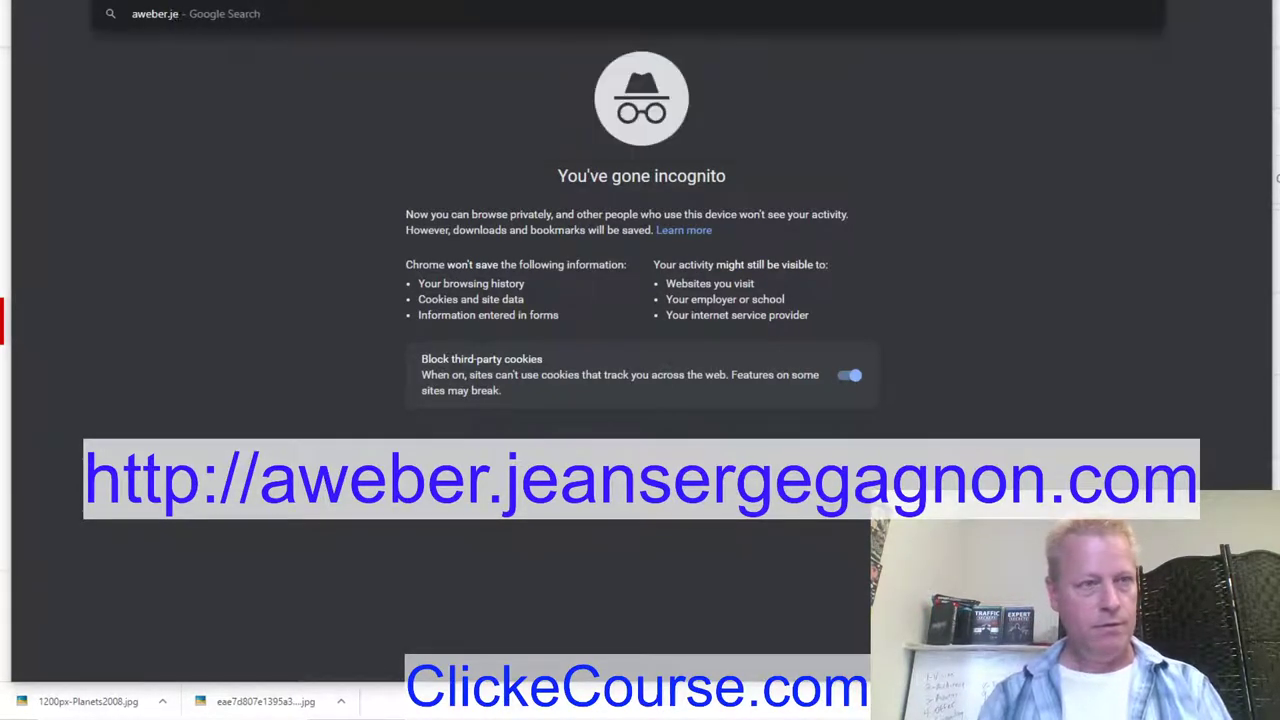
pyautogui.press('Return')
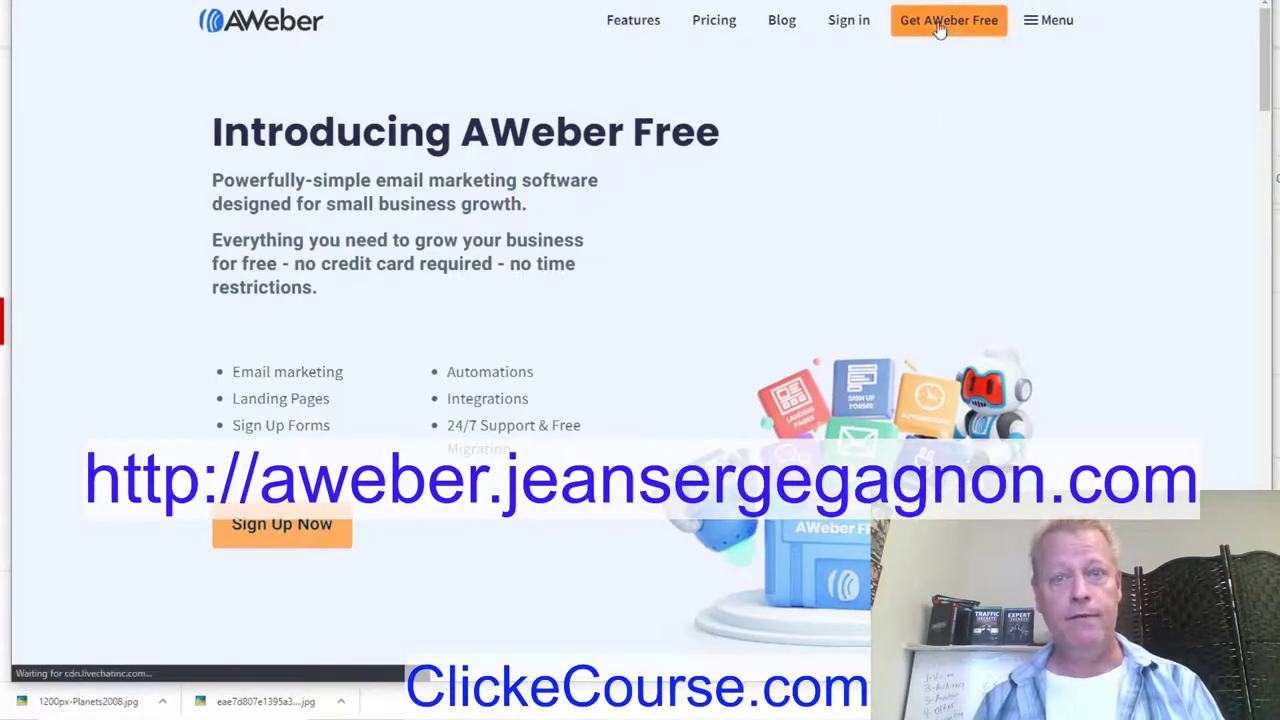
# Step: Choose Get AWeber Free to reach the account's Broadcasts page with messages #182–#185
pyautogui.click(940, 26)
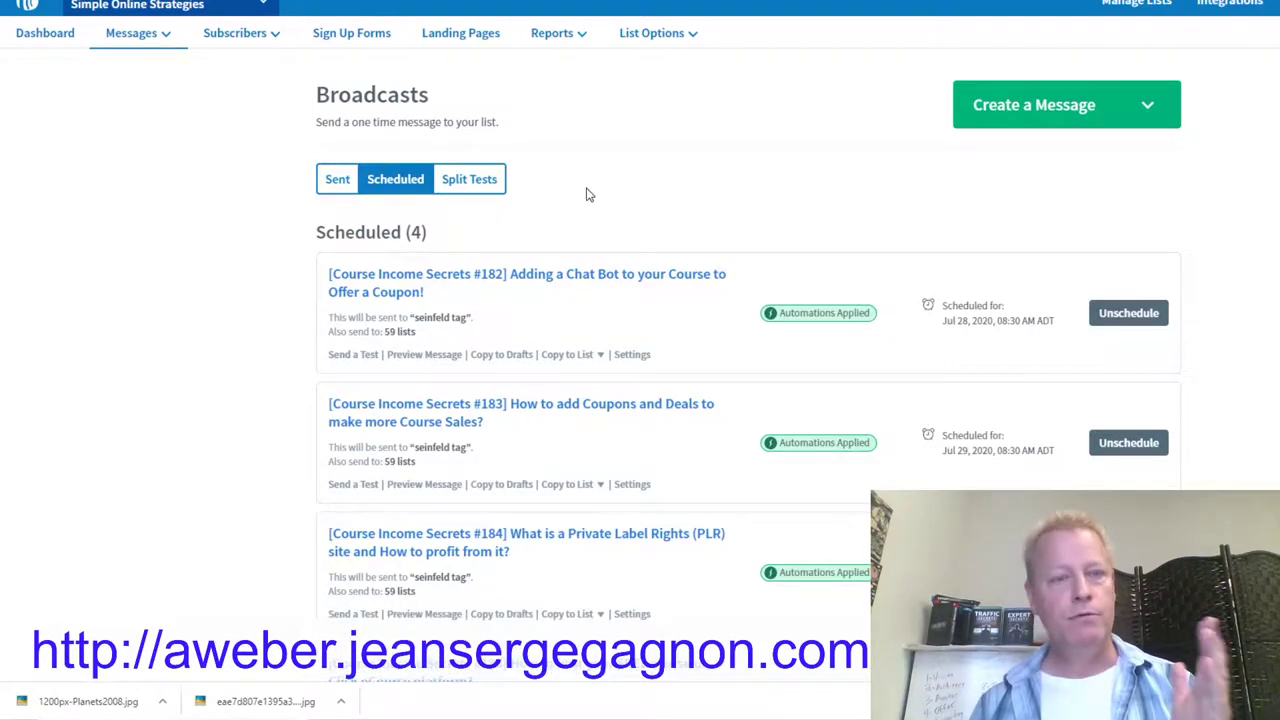
# Step: Choose Manage Lists from the list dropdown and log in to the AWeber account
pyautogui.scroll(-4, 668, 364)
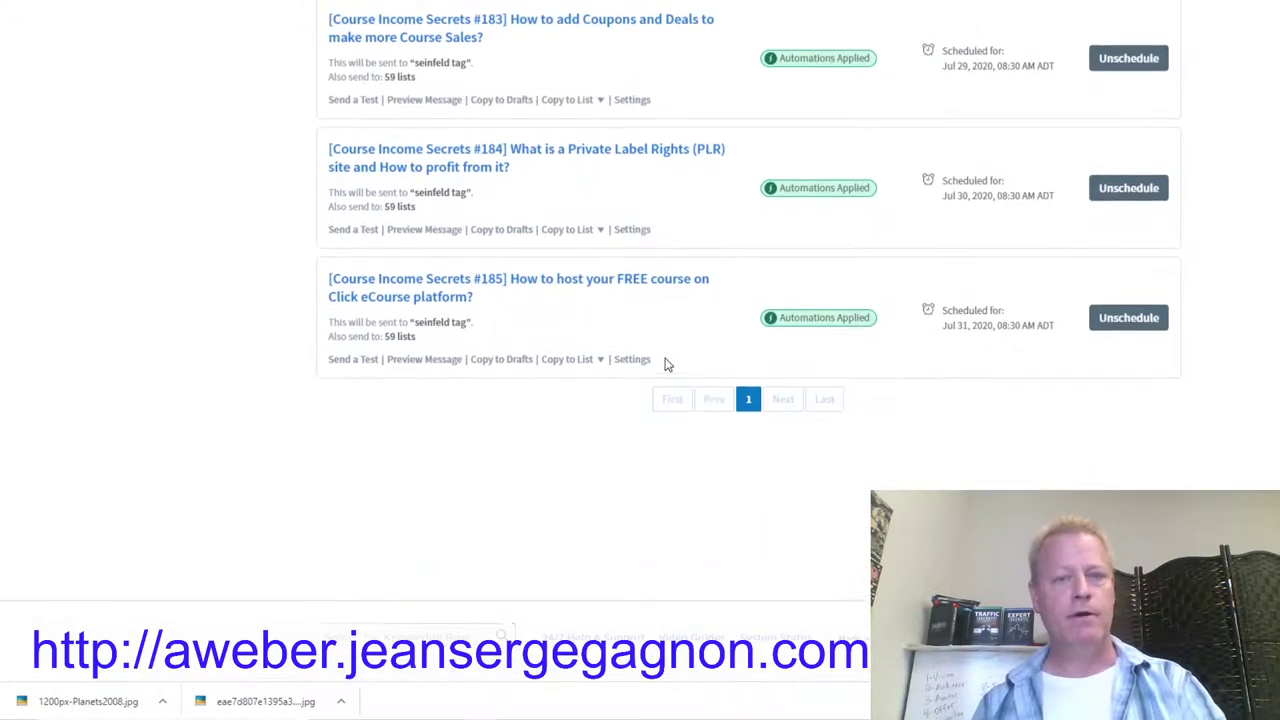
pyautogui.scroll(4, 668, 364)
pyautogui.click(237, 32)
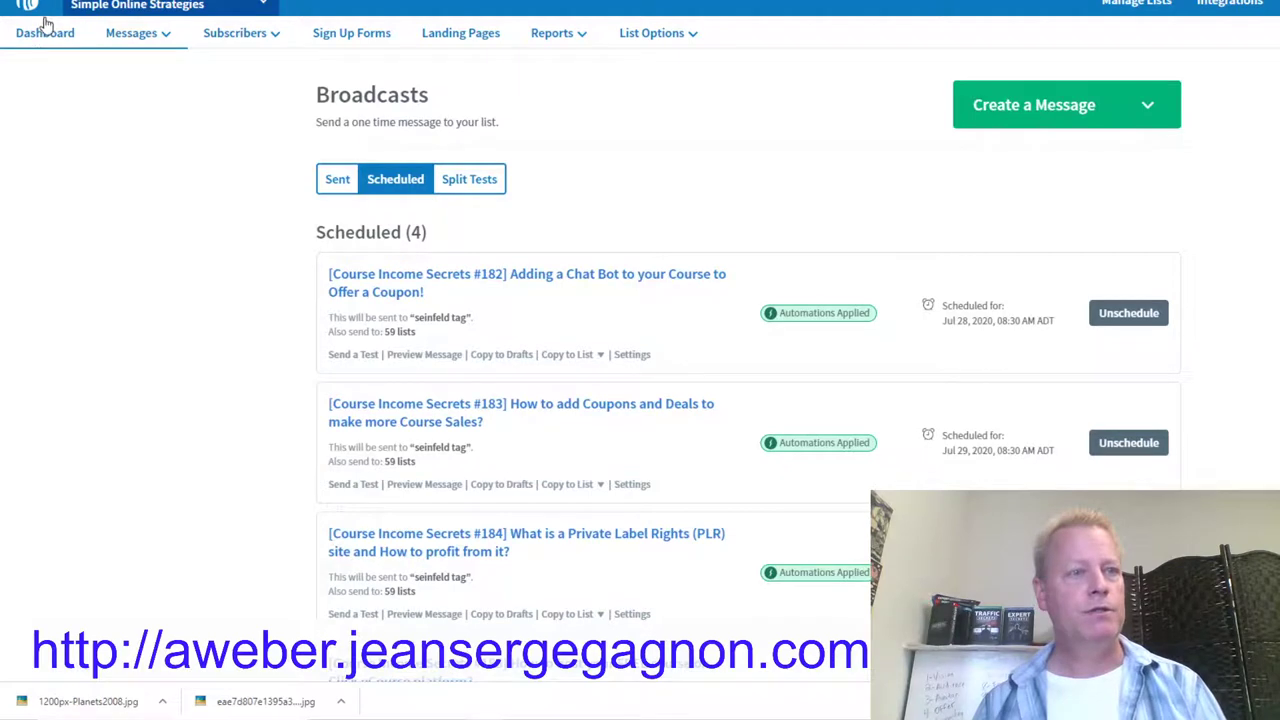
pyautogui.click(1157, 6)
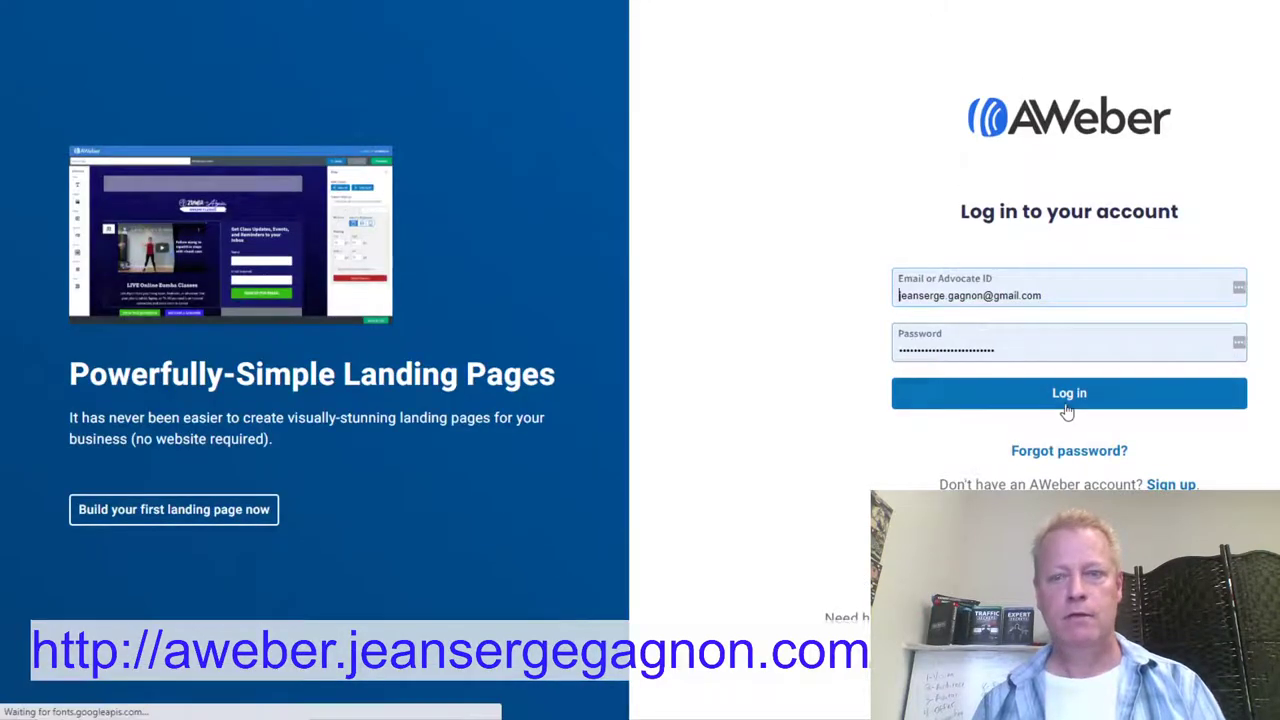
pyautogui.click(1067, 400)
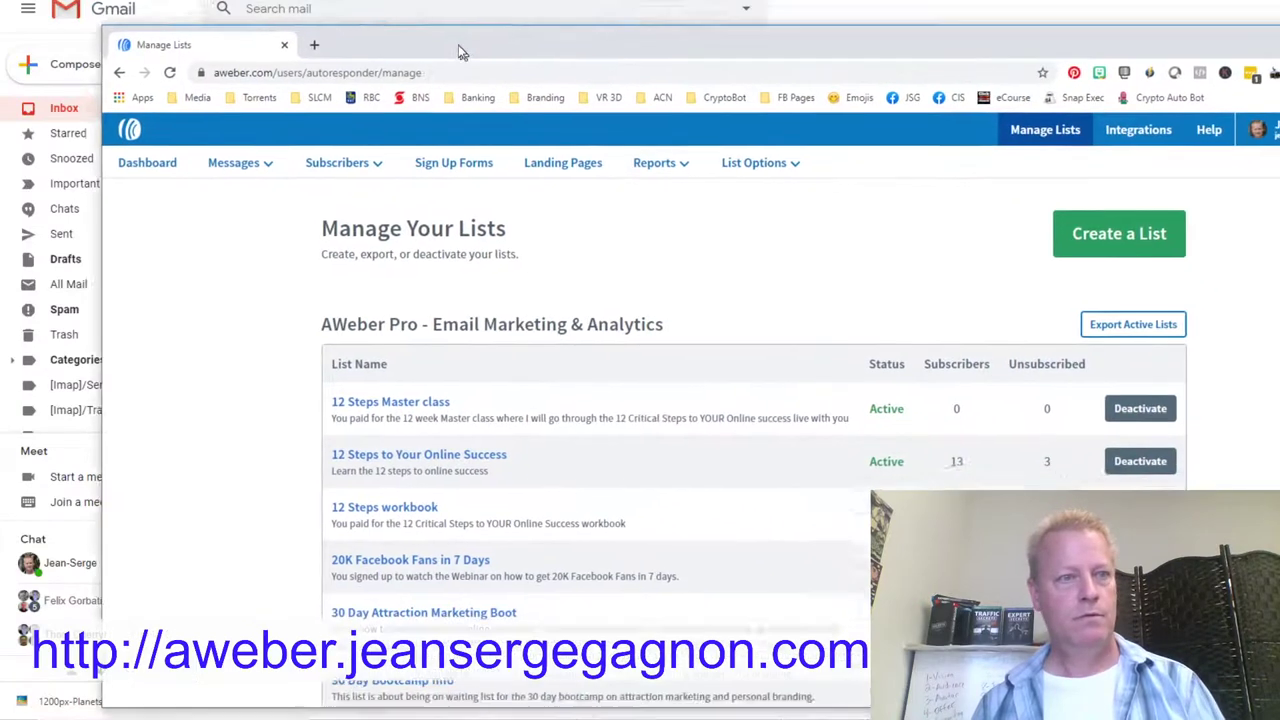
# Step: Reposition the browser window up and left, then start a new list with Create a List
pyautogui.moveTo(462, 52); pyautogui.dragTo(430, 15)
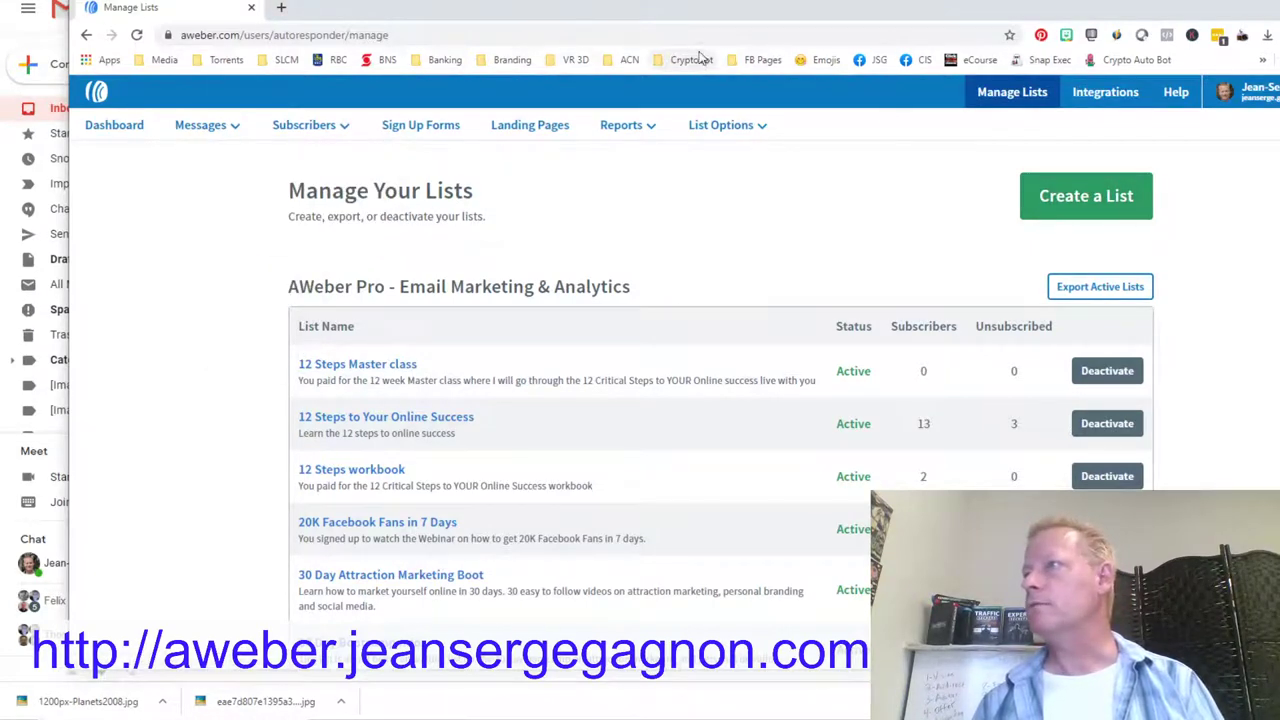
pyautogui.moveTo(415, 9); pyautogui.dragTo(362, 0)
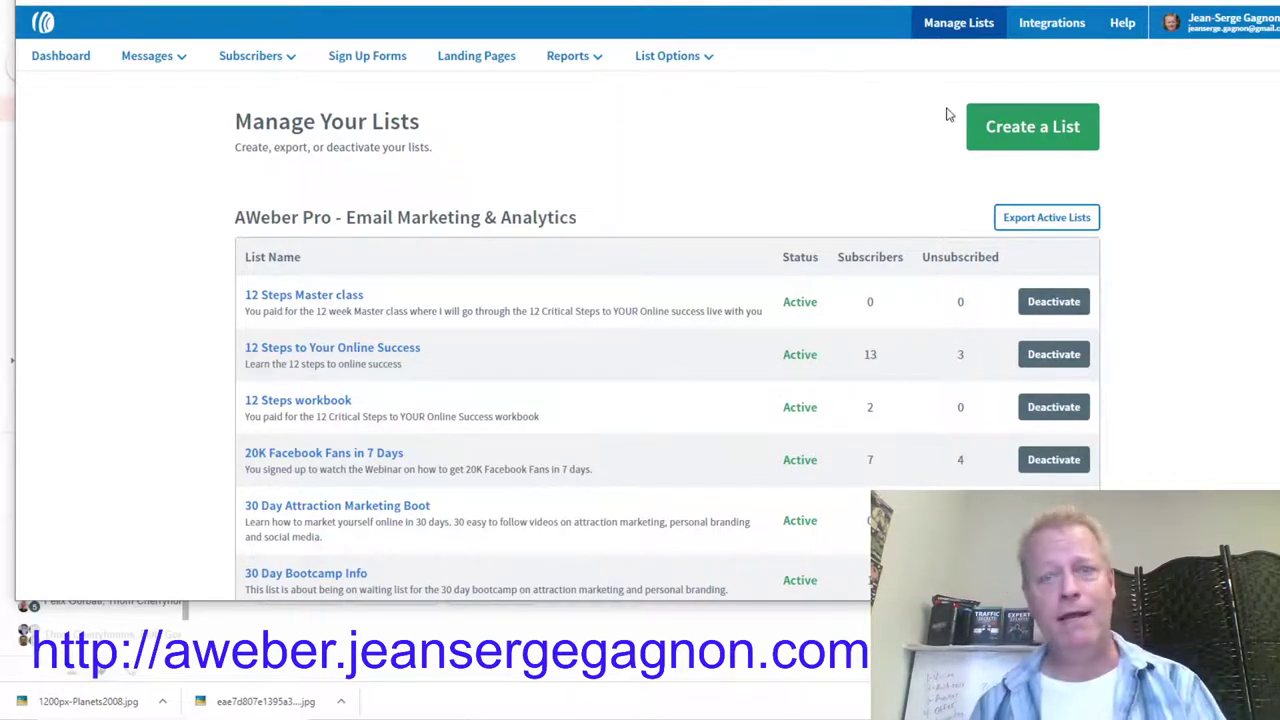
pyautogui.click(1062, 125)
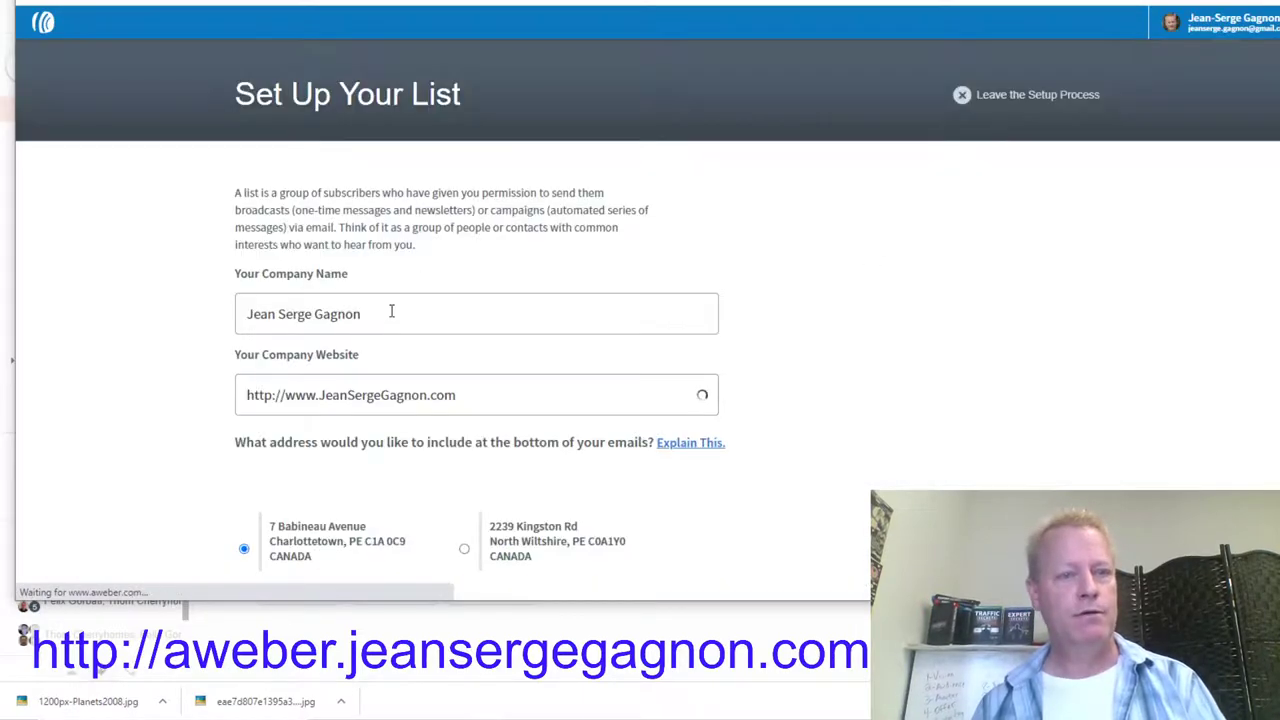
# Step: Accept the prefilled company and sender details and continue to the Describe Your List step
pyautogui.moveTo(391, 309); pyautogui.dragTo(160, 317)
pyautogui.click(186, 329)
pyautogui.scroll(-2, 186, 330)
pyautogui.scroll(-2, 186, 329)
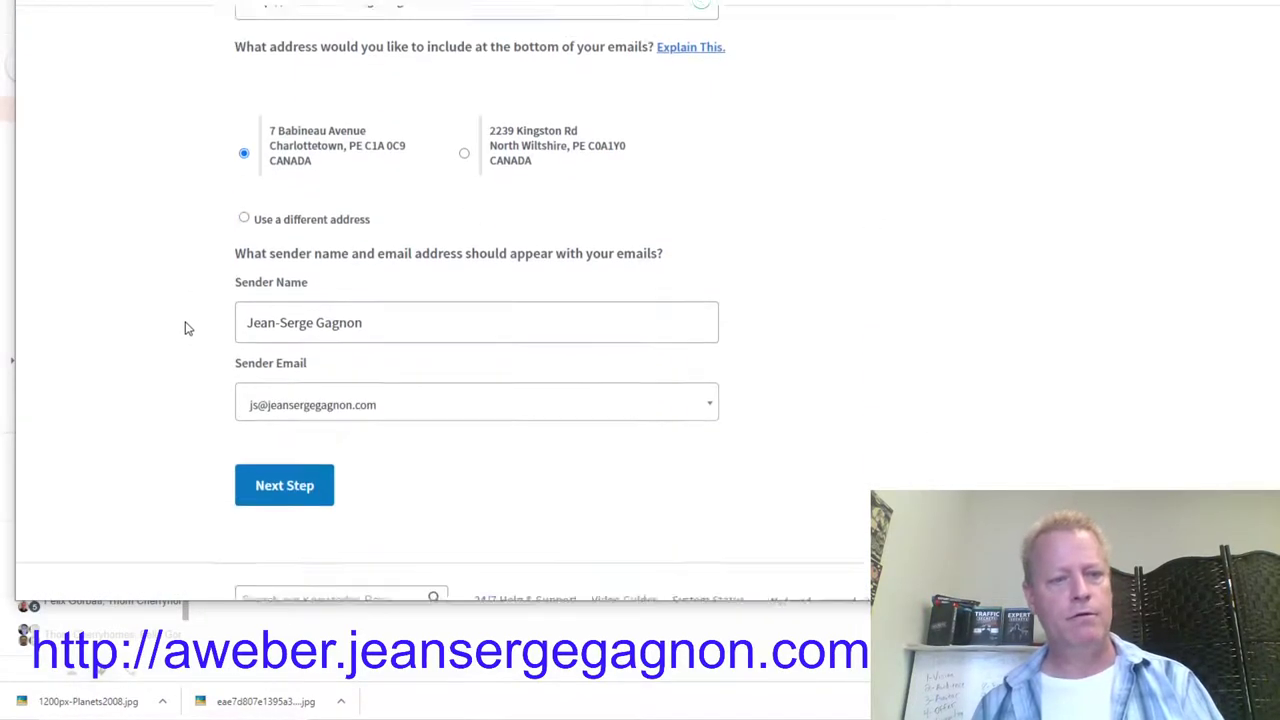
pyautogui.click(493, 244)
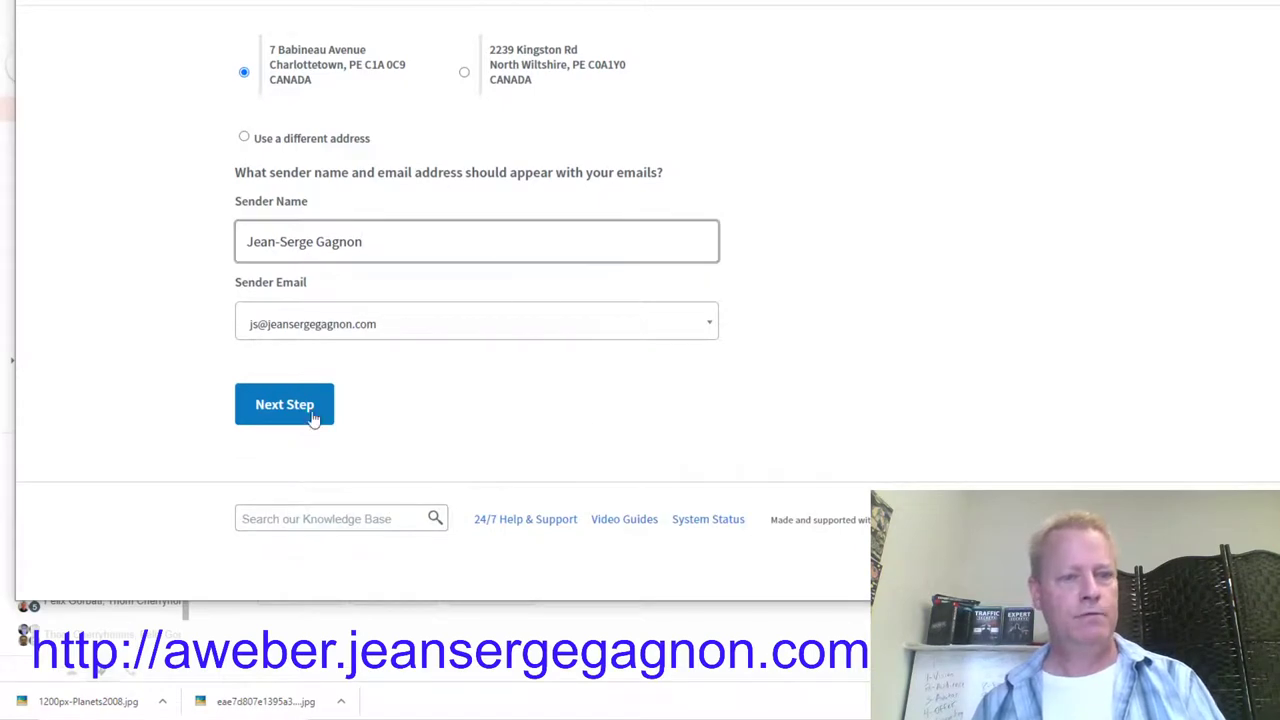
pyautogui.click(330, 416)
pyautogui.click(349, 252)
# Step: Name the list 'Free Weight loss course', described as 'This is the free course on how to loose weight'
pyautogui.write('Free co')
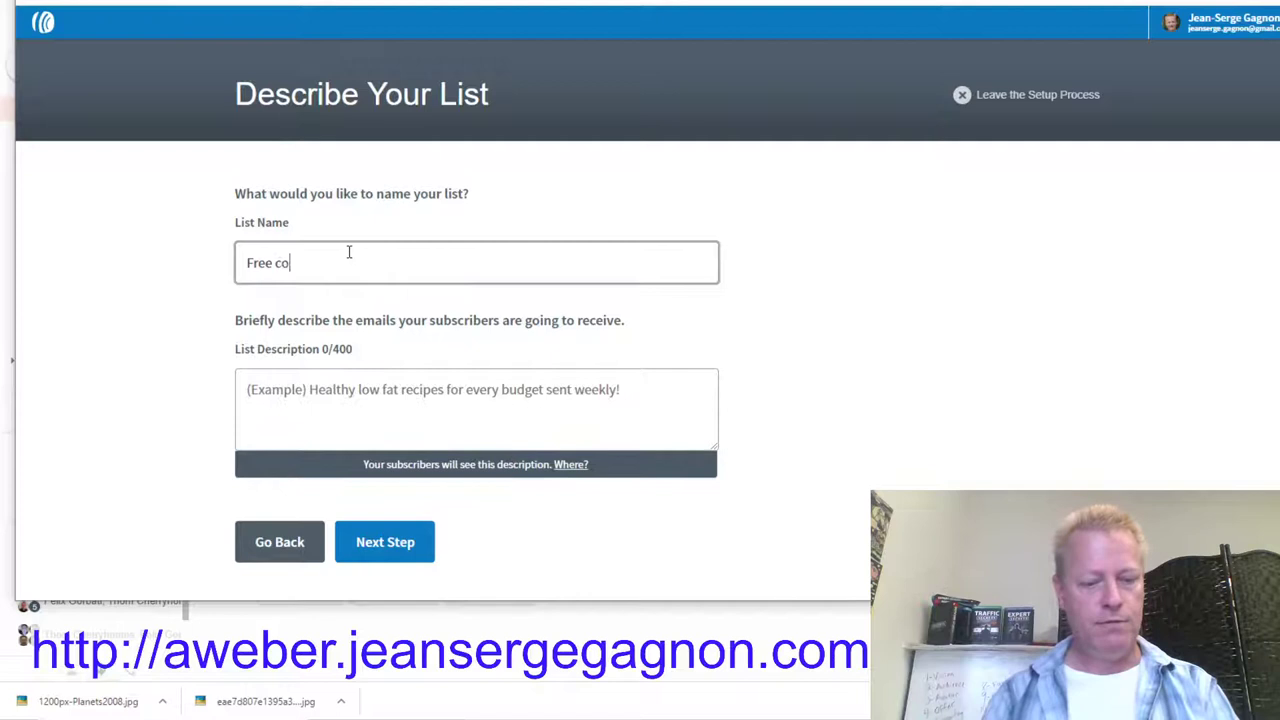
pyautogui.write('uWe')
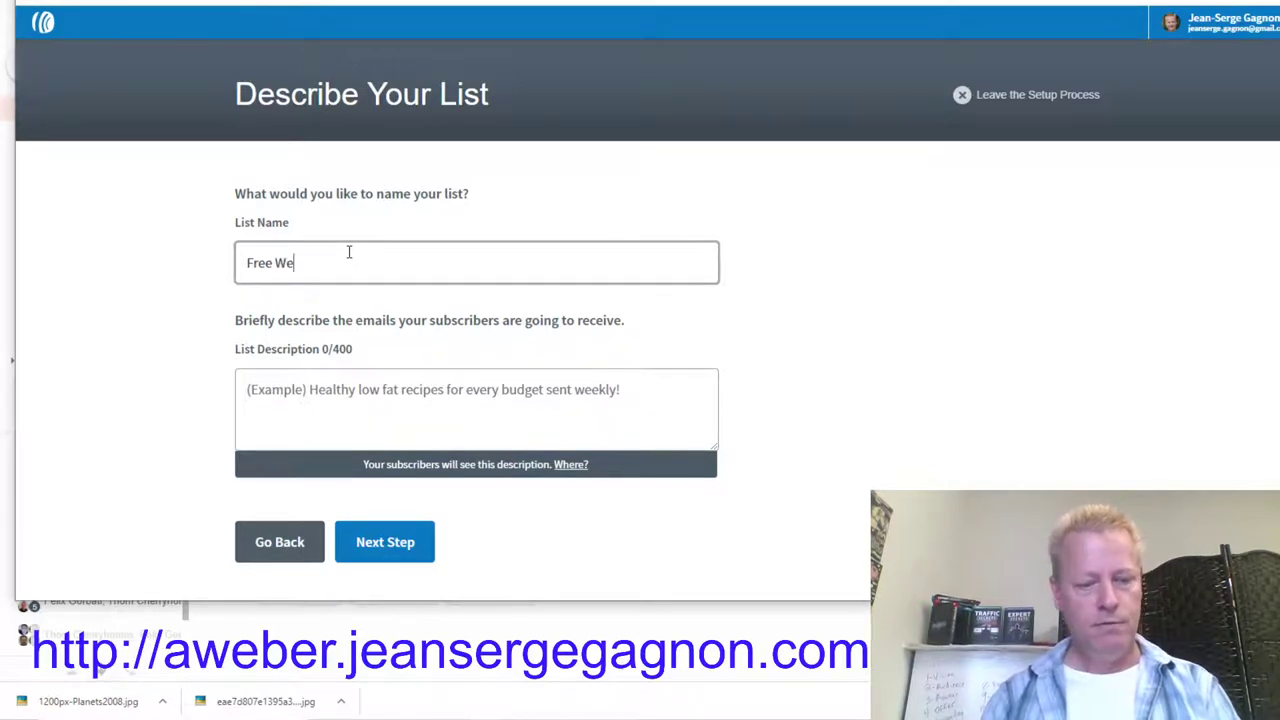
pyautogui.write('ight loss c')
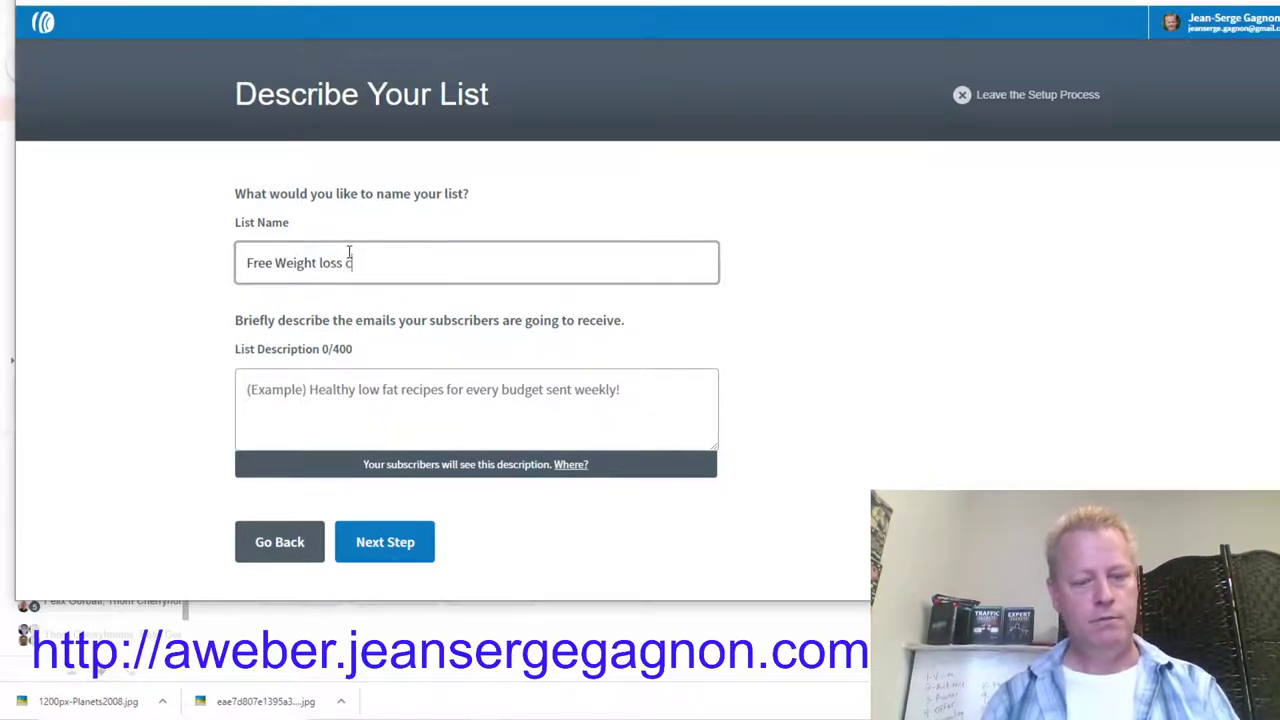
pyautogui.write('ourse')
pyautogui.click(372, 388)
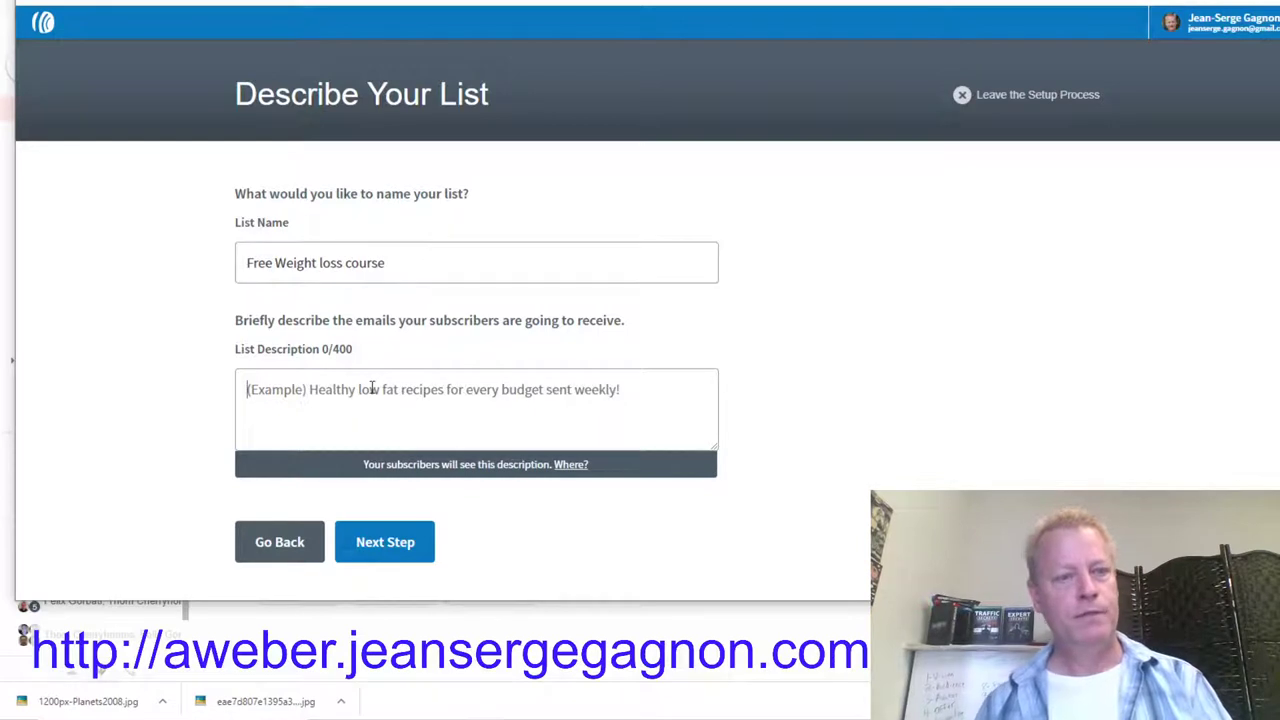
pyautogui.write('Thsi is th')
pyautogui.press('BackSpace')
pyautogui.press('BackSpace')
pyautogui.press('BackSpace')
pyautogui.press('BackSpace')
pyautogui.press('BackSpace')
pyautogui.press('BackSpace')
pyautogui.press('BackSpace')
pyautogui.press('BackSpace')
pyautogui.write('is is')
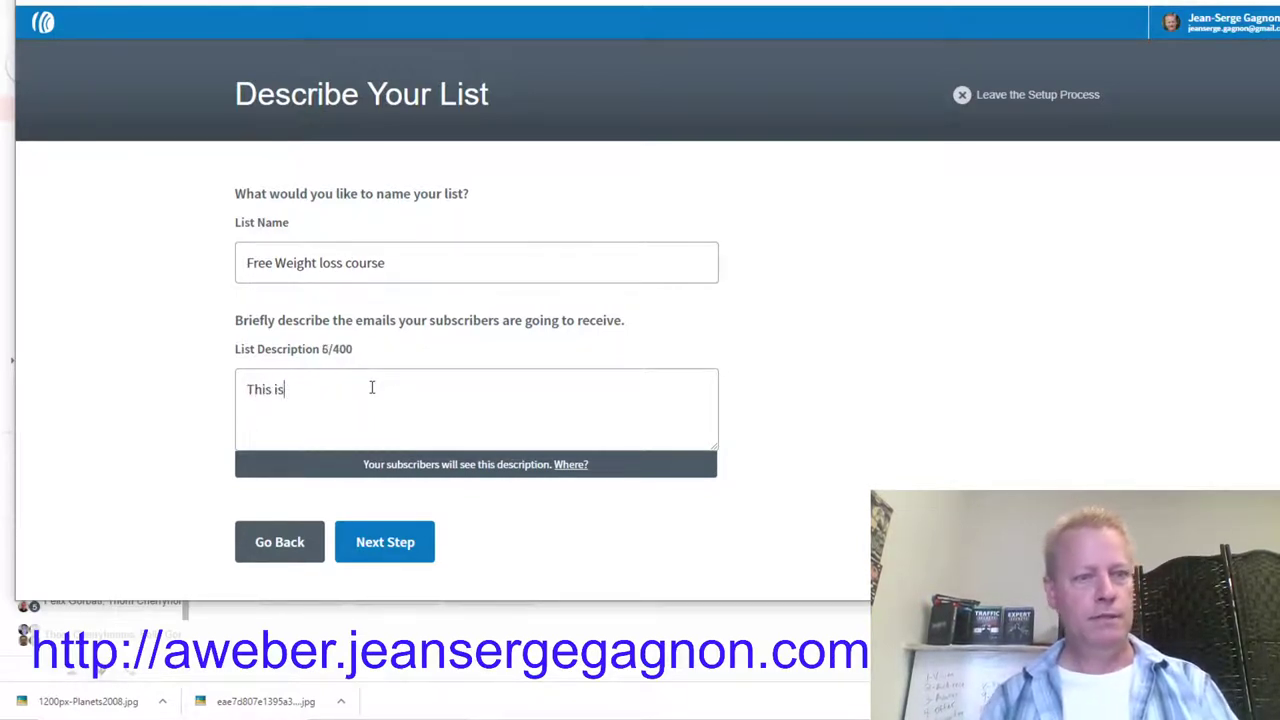
pyautogui.write(' the free course list')
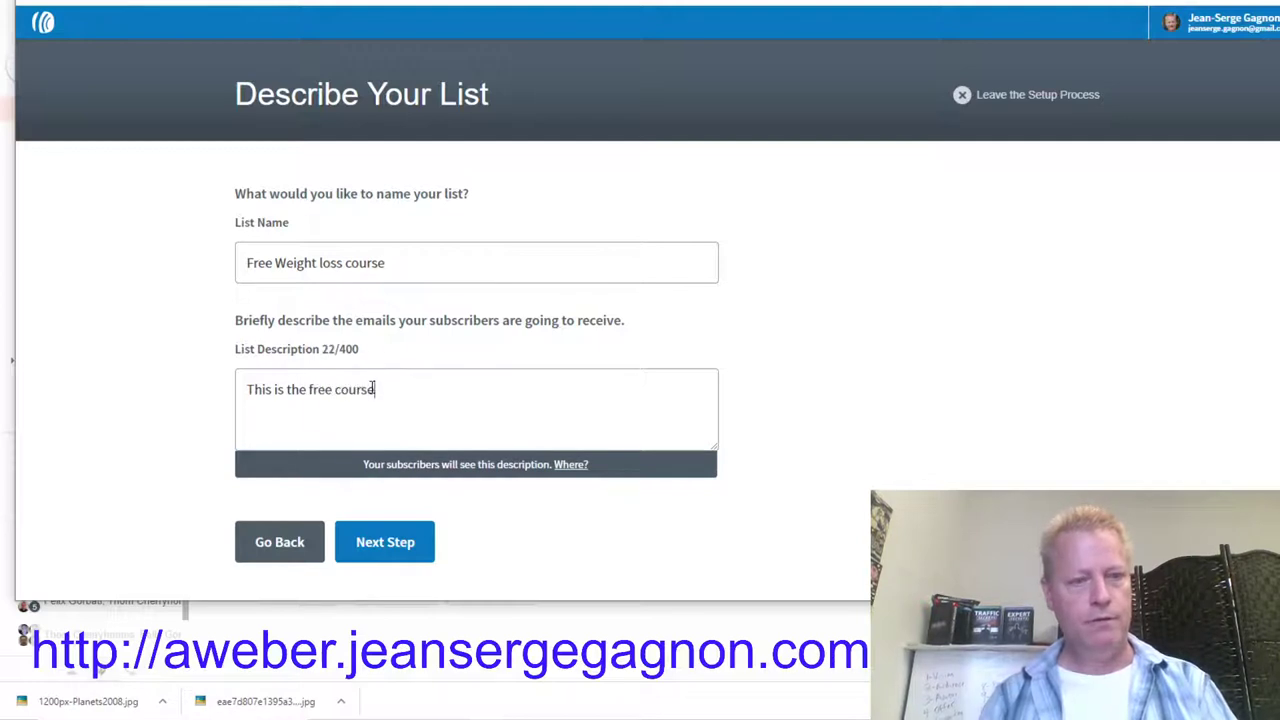
pyautogui.press('BackSpace')
pyautogui.press('BackSpace')
pyautogui.press('BackSpace')
pyautogui.press('BackSpace')
pyautogui.press('BackSpace')
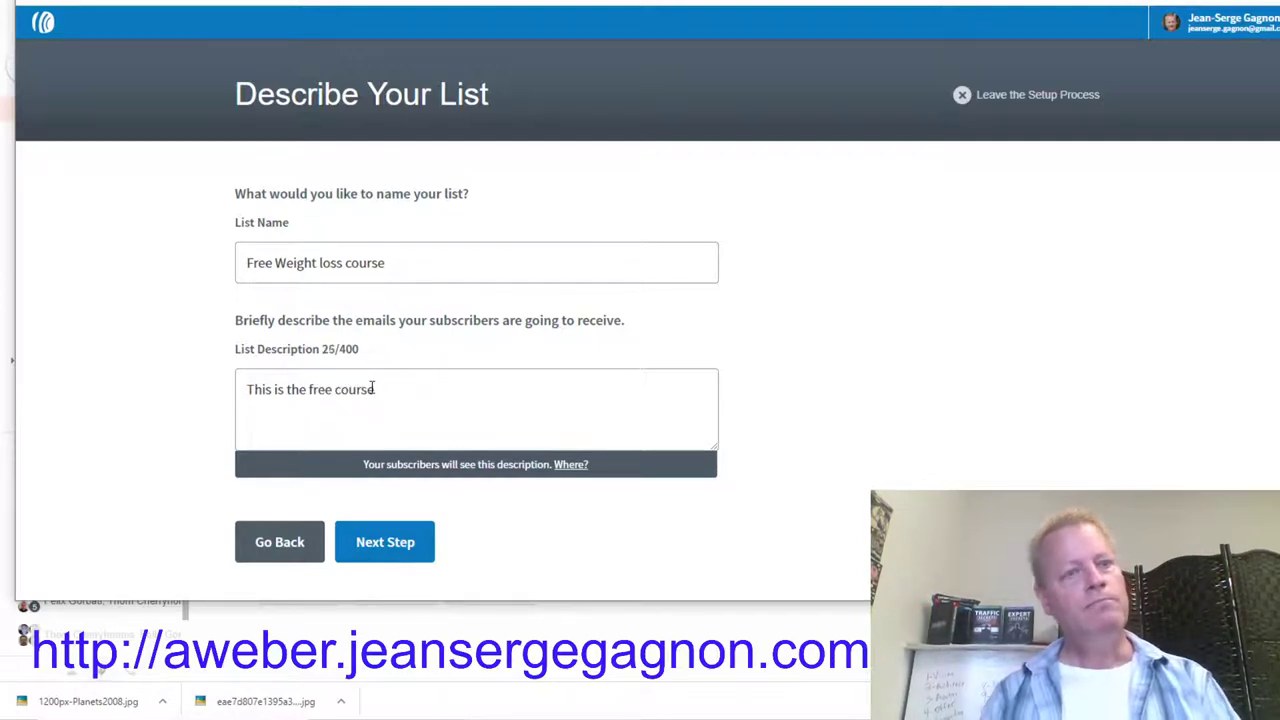
pyautogui.write('o')
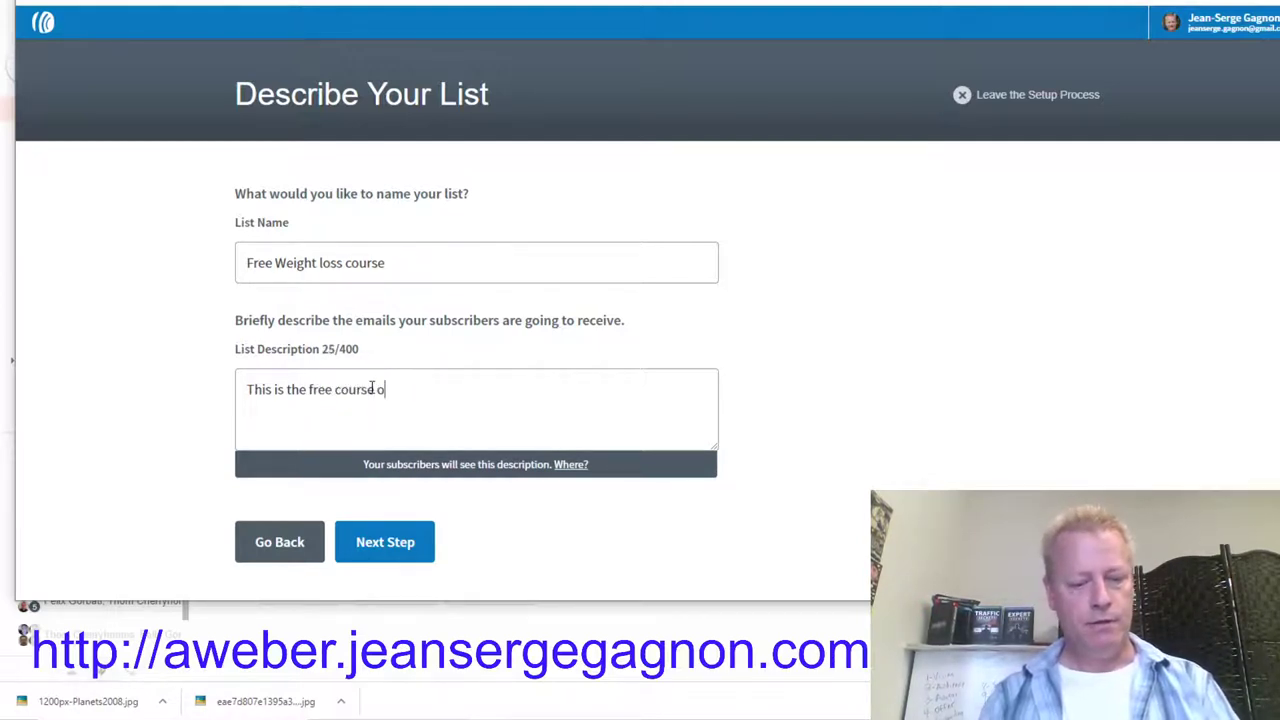
pyautogui.write('n how to loose weight')
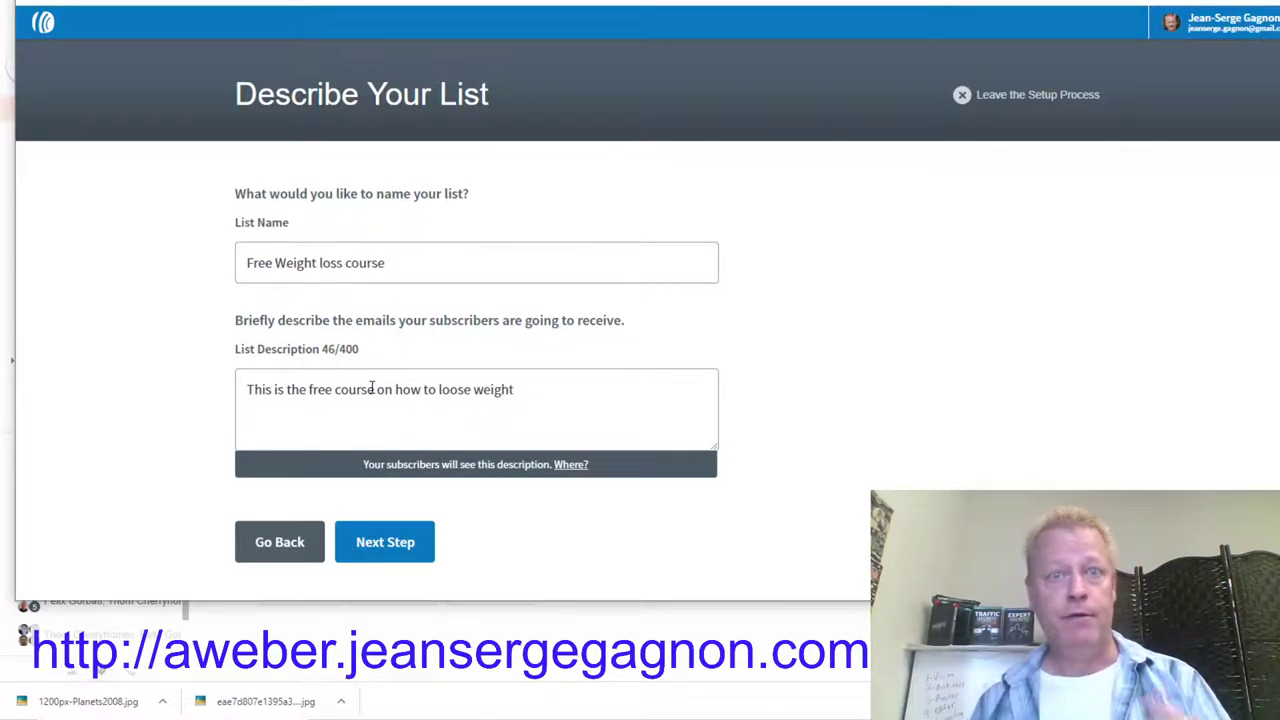
pyautogui.click(352, 541)
# Step: Approve the confirmation message to create the list, then start a Drag & Drop Email Builder message
pyautogui.scroll(-3, 588, 376)
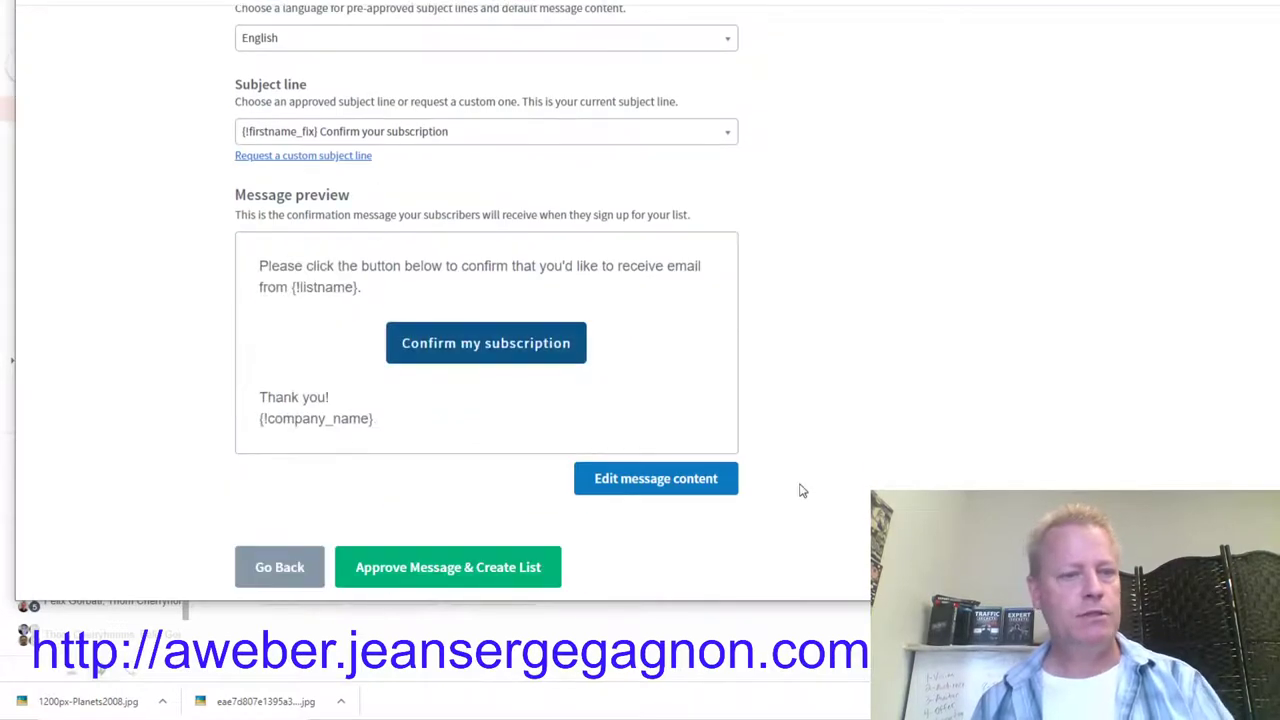
pyautogui.click(478, 580)
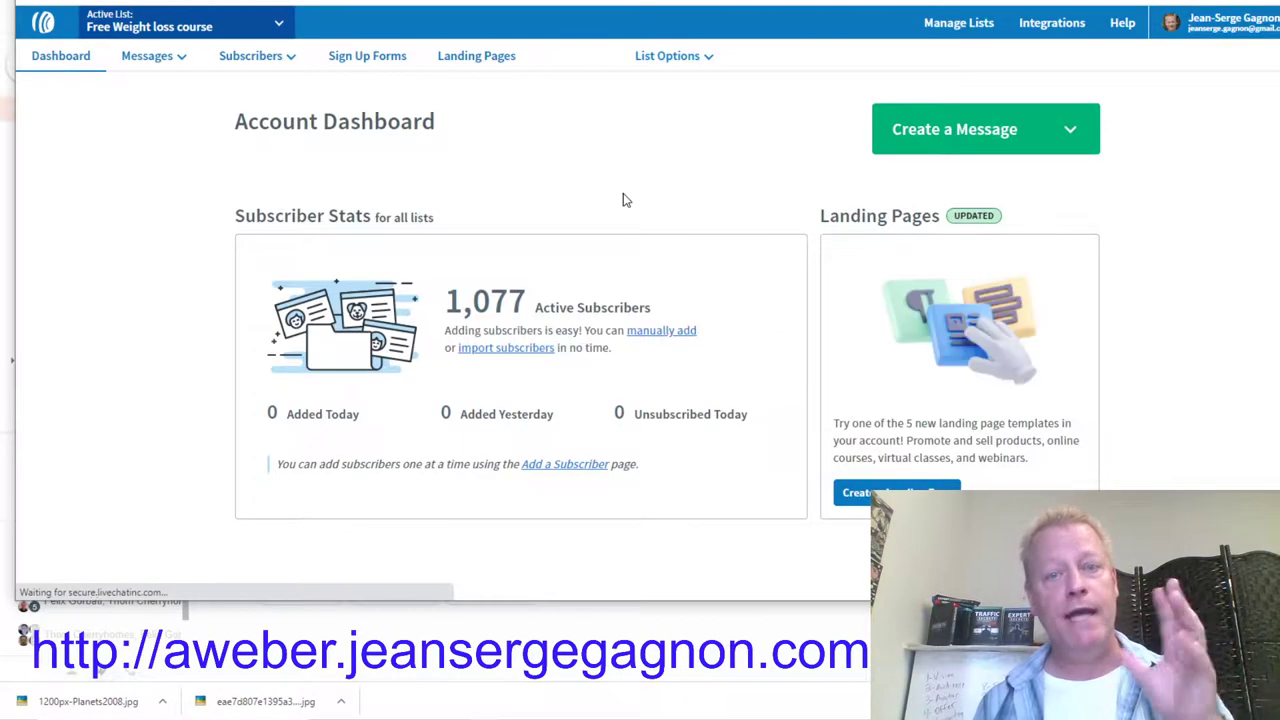
pyautogui.click(1069, 130)
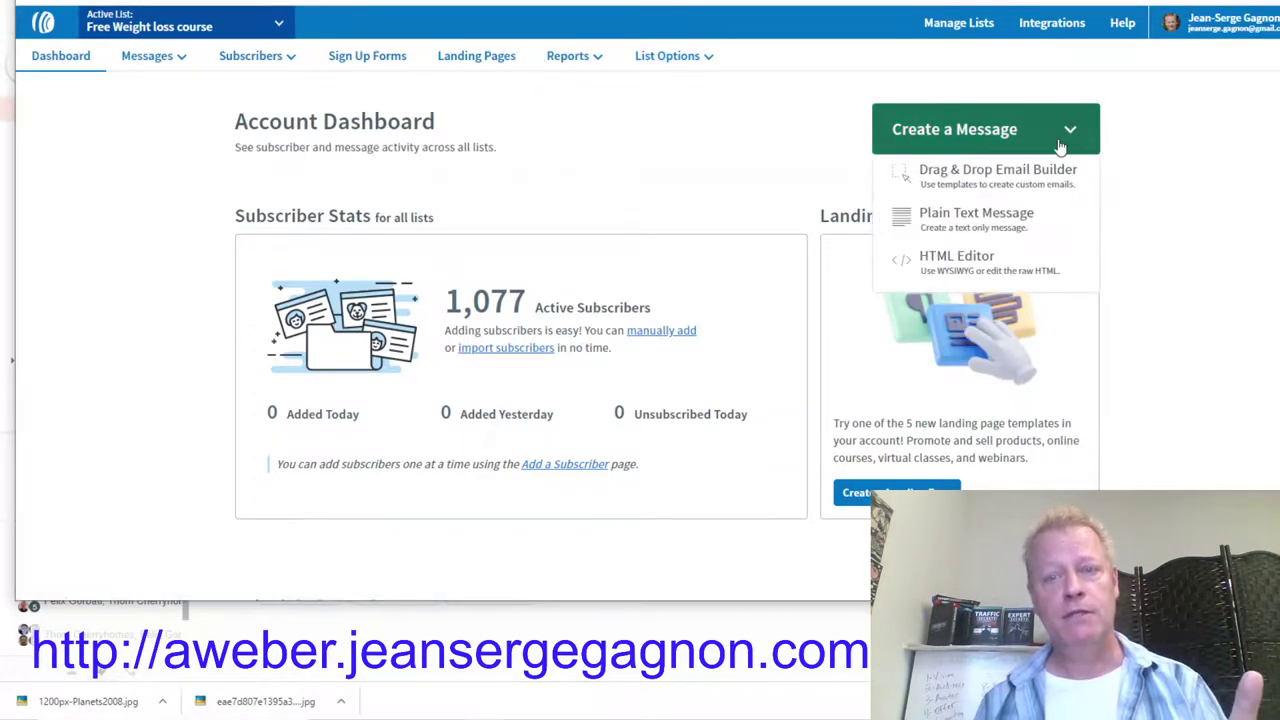
pyautogui.click(975, 178)
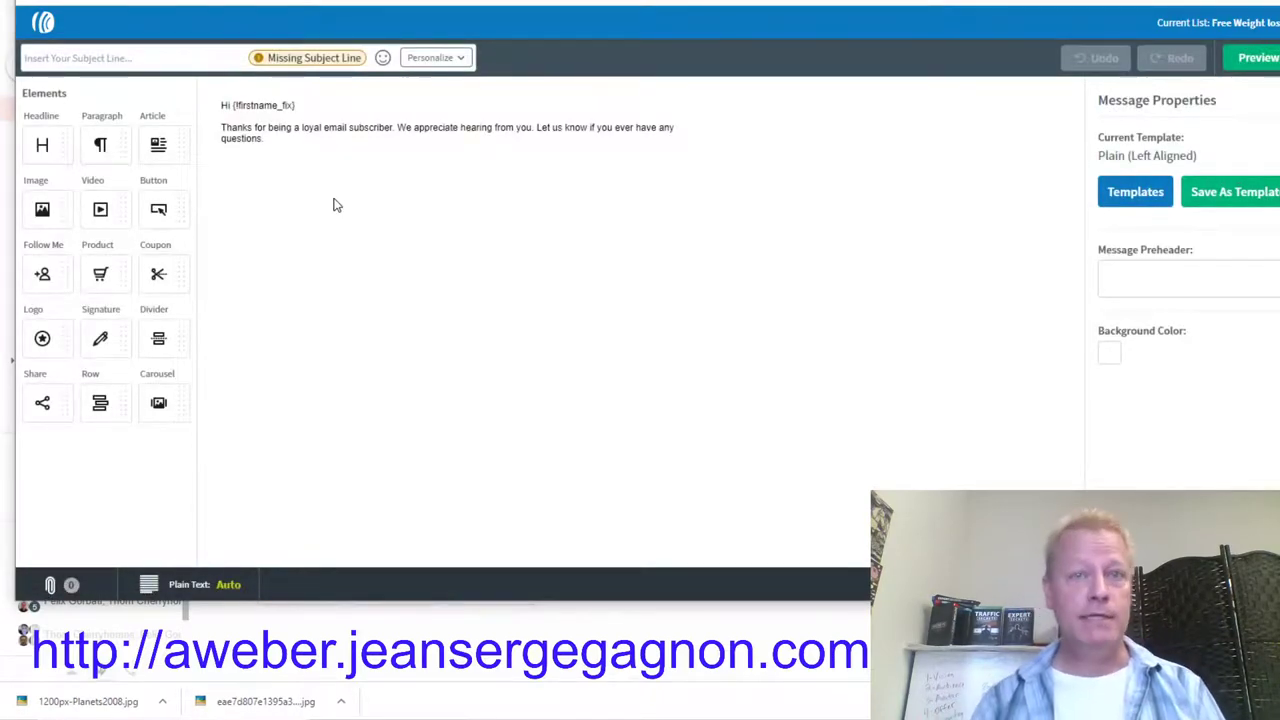
# Step: Set the subject to 'Welcome to the weight loss course' and select the template body paragraph
pyautogui.click(120, 58)
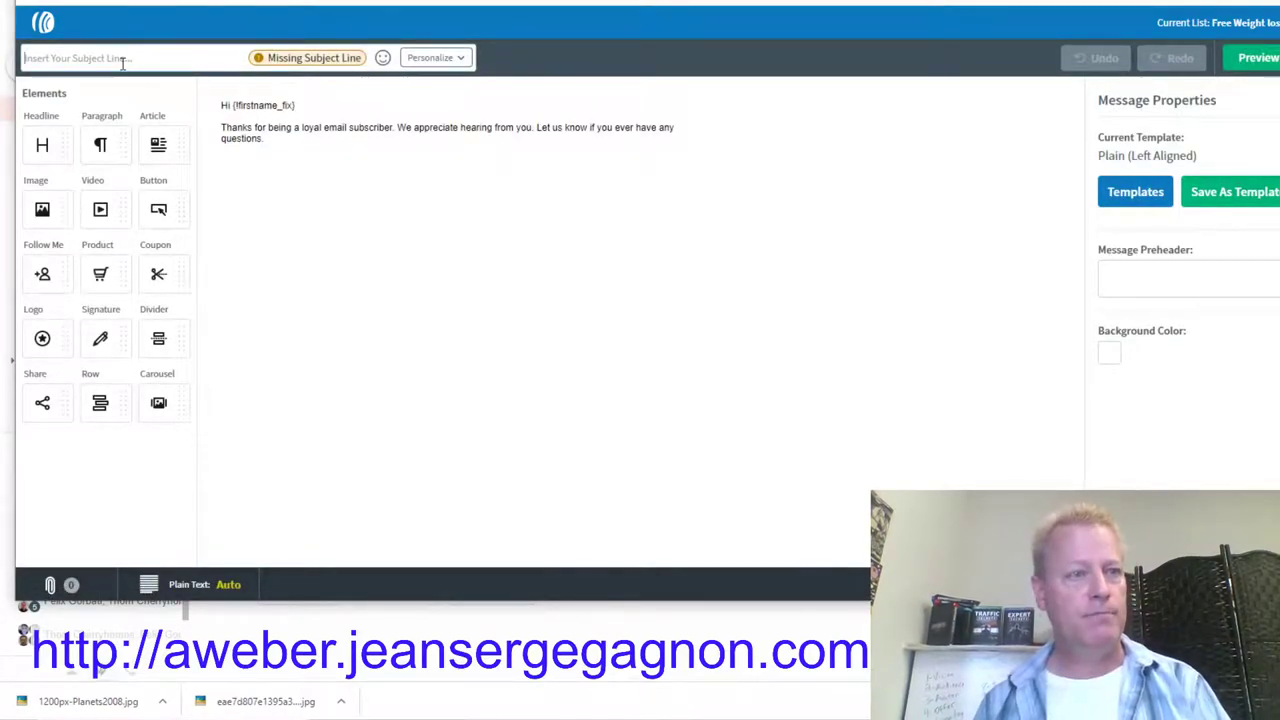
pyautogui.write('Welcome to ')
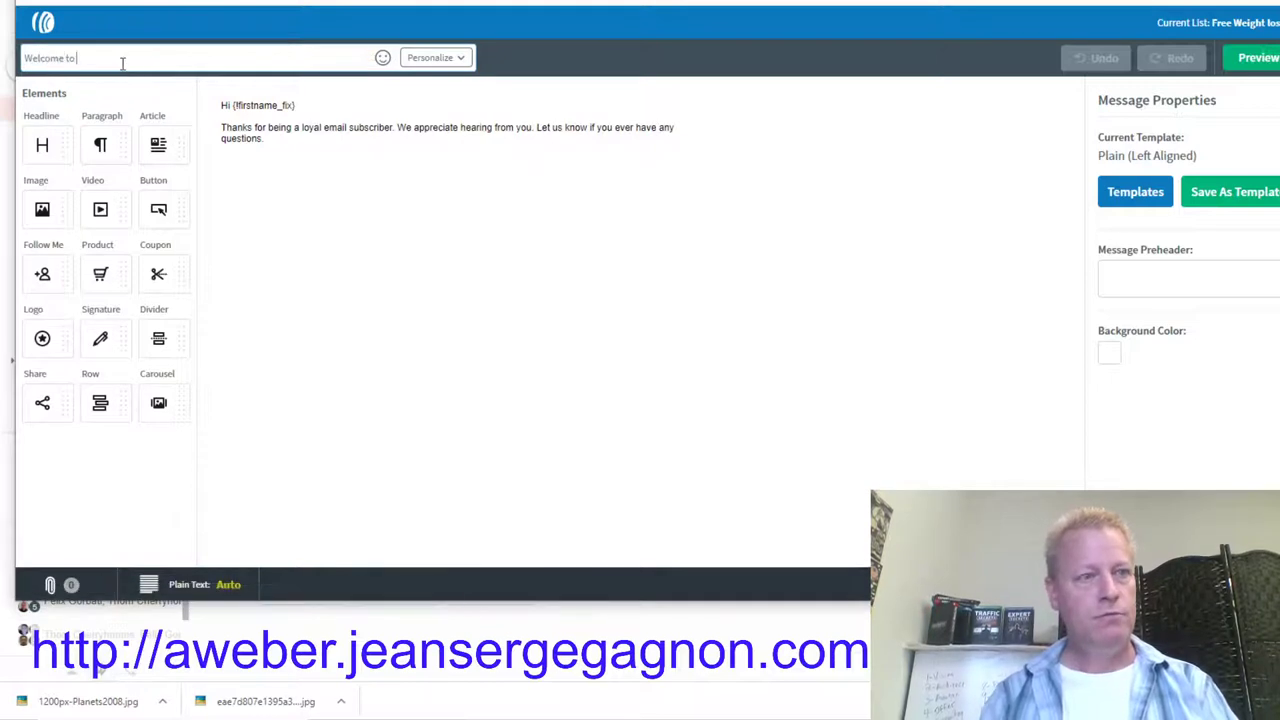
pyautogui.write('the wei')
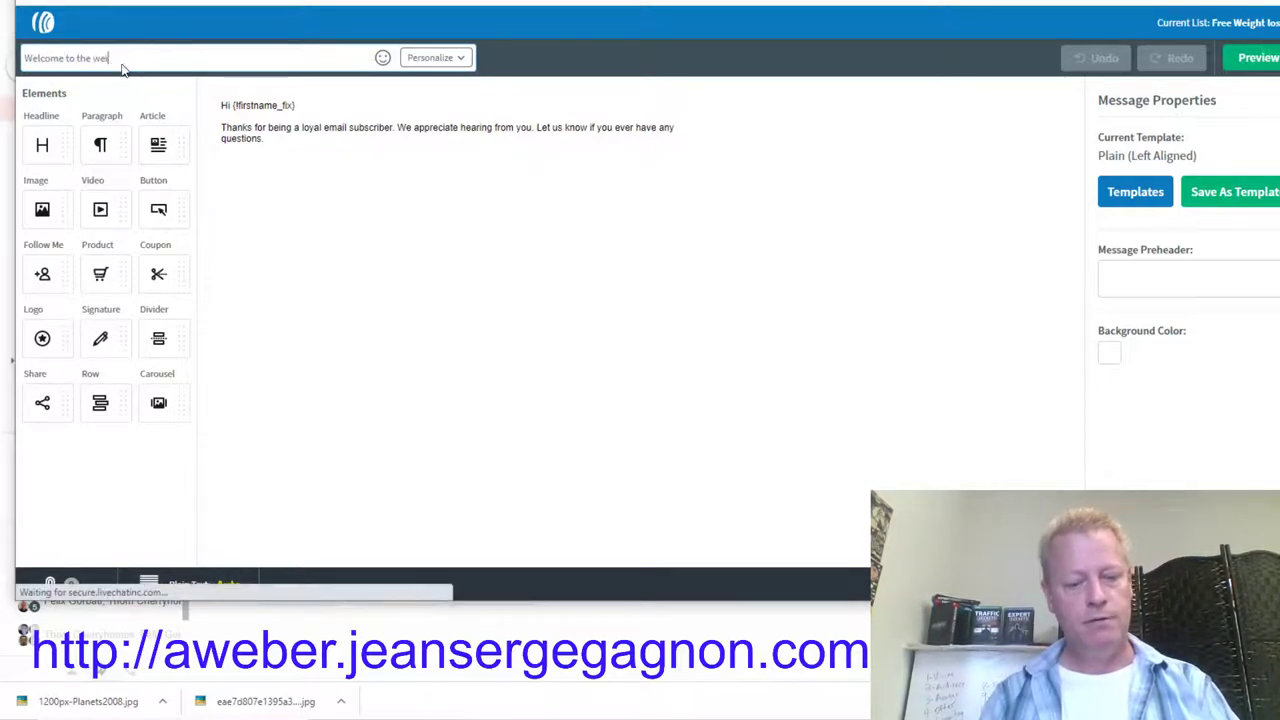
pyautogui.write('ght loss course')
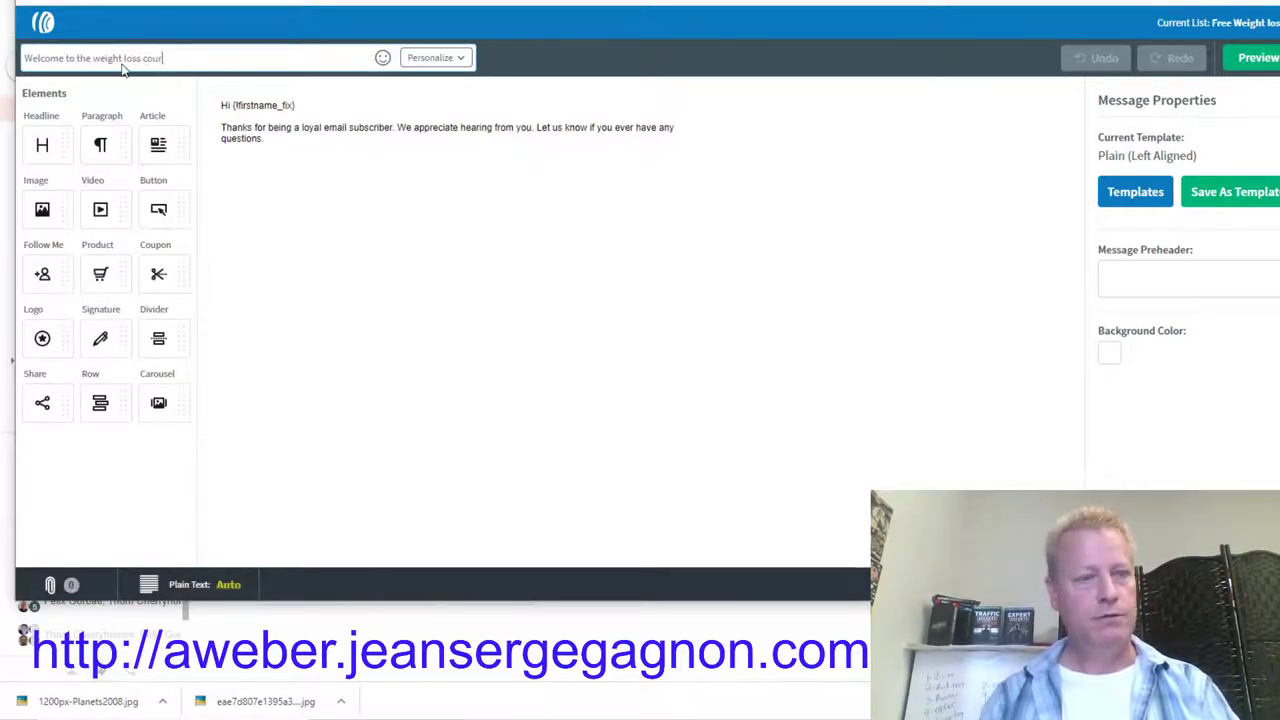
pyautogui.click(277, 121)
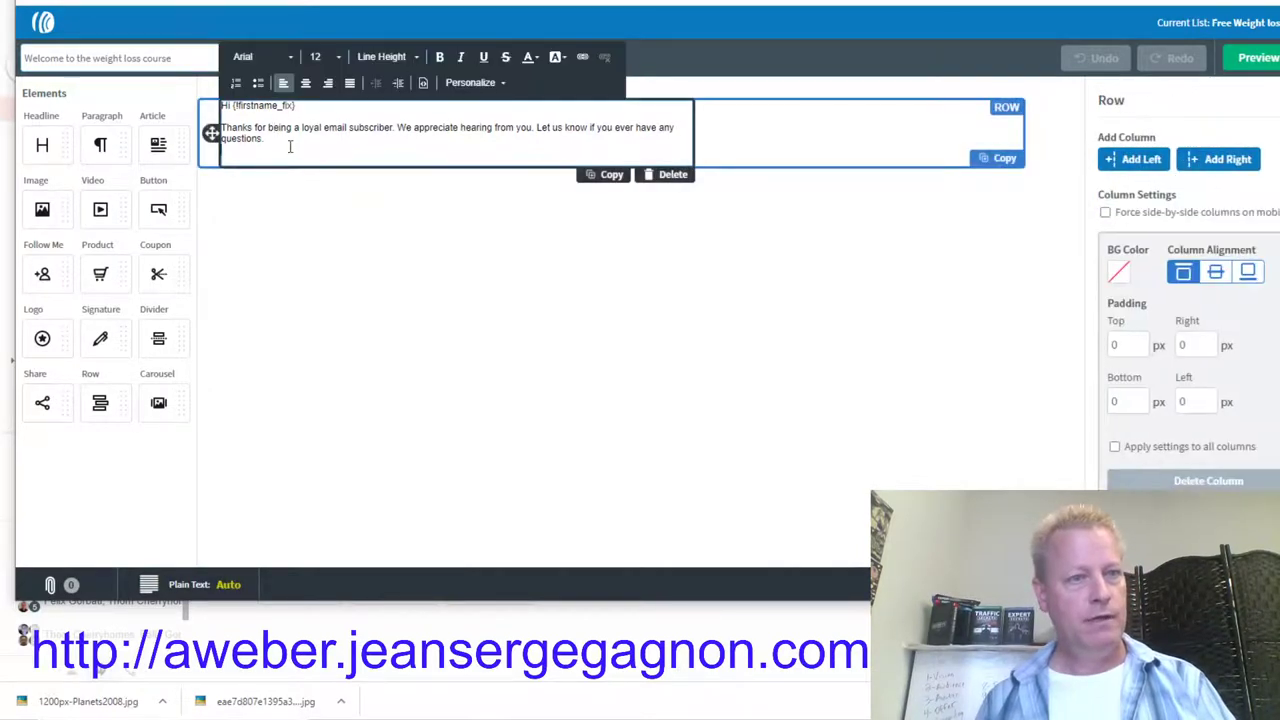
pyautogui.moveTo(289, 143); pyautogui.dragTo(221, 127)
# Step: Replace the body with a short welcome starting 'I'm so excited for you.' ending 'You can access the course at:'
pyautogui.write("I'm s")
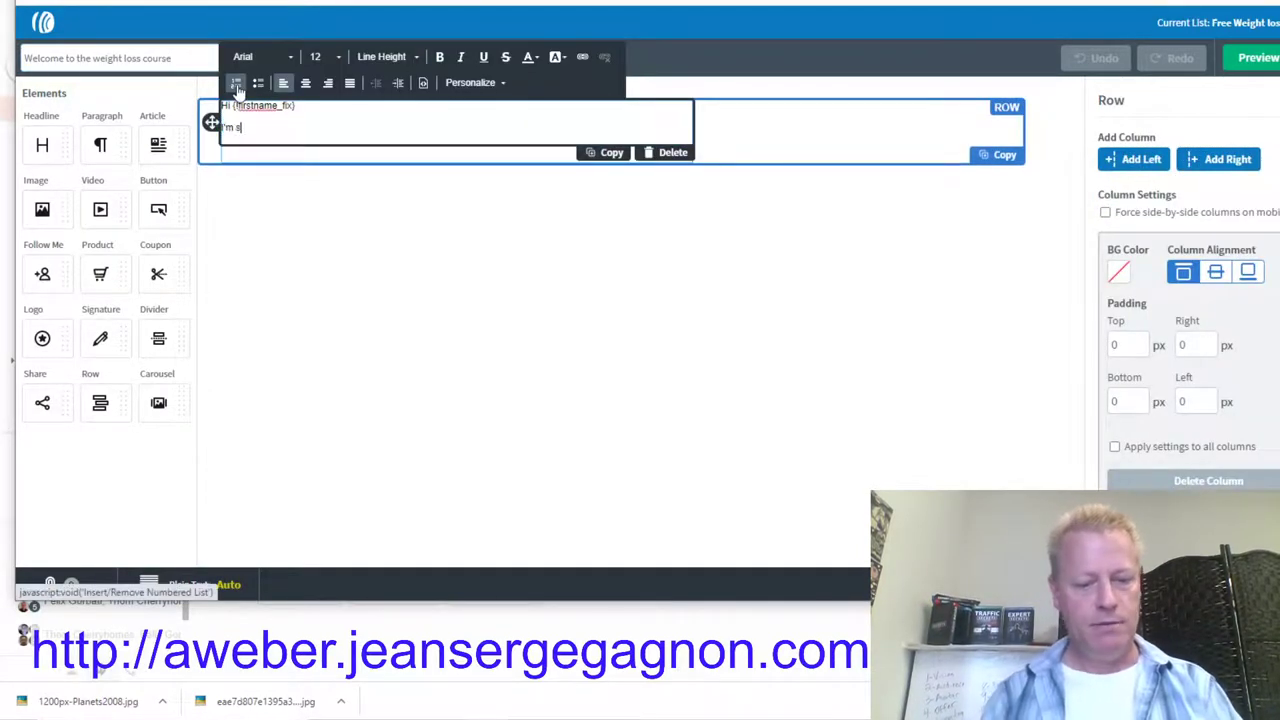
pyautogui.write('o excited for you')
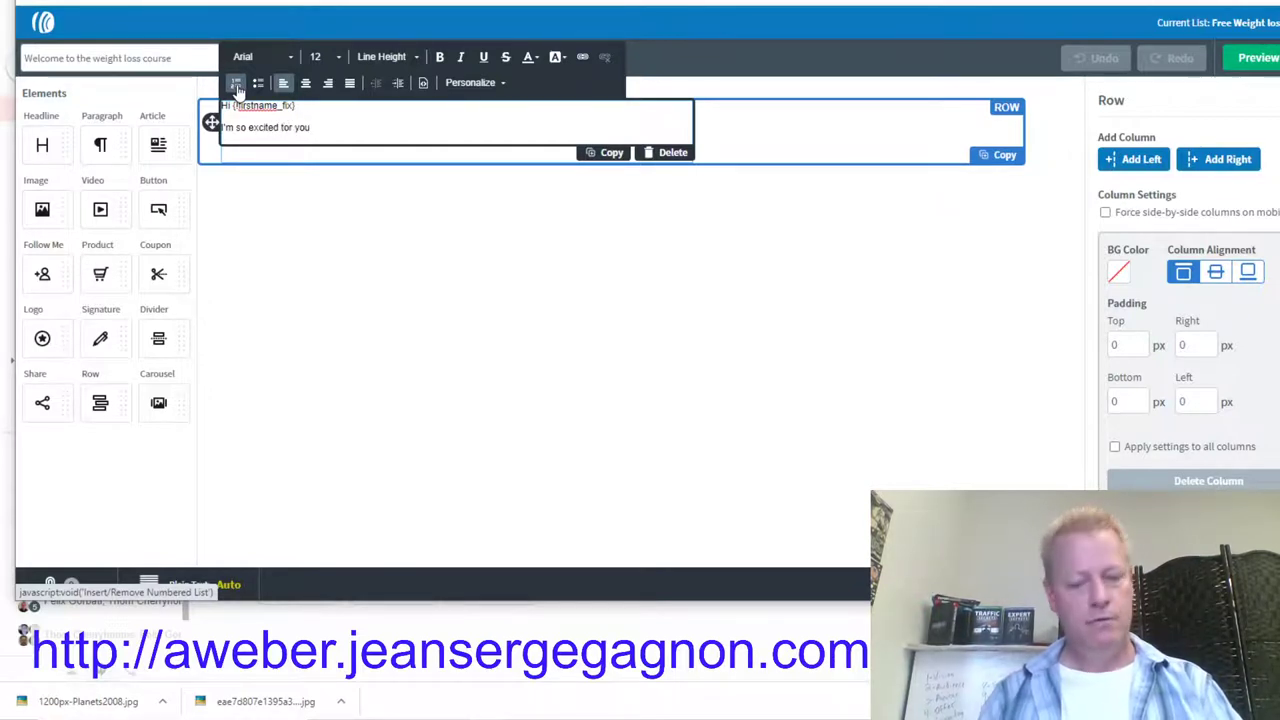
pyautogui.write('.')
pyautogui.press('Return')
pyautogui.write('You.')
pyautogui.write('ll love this ')
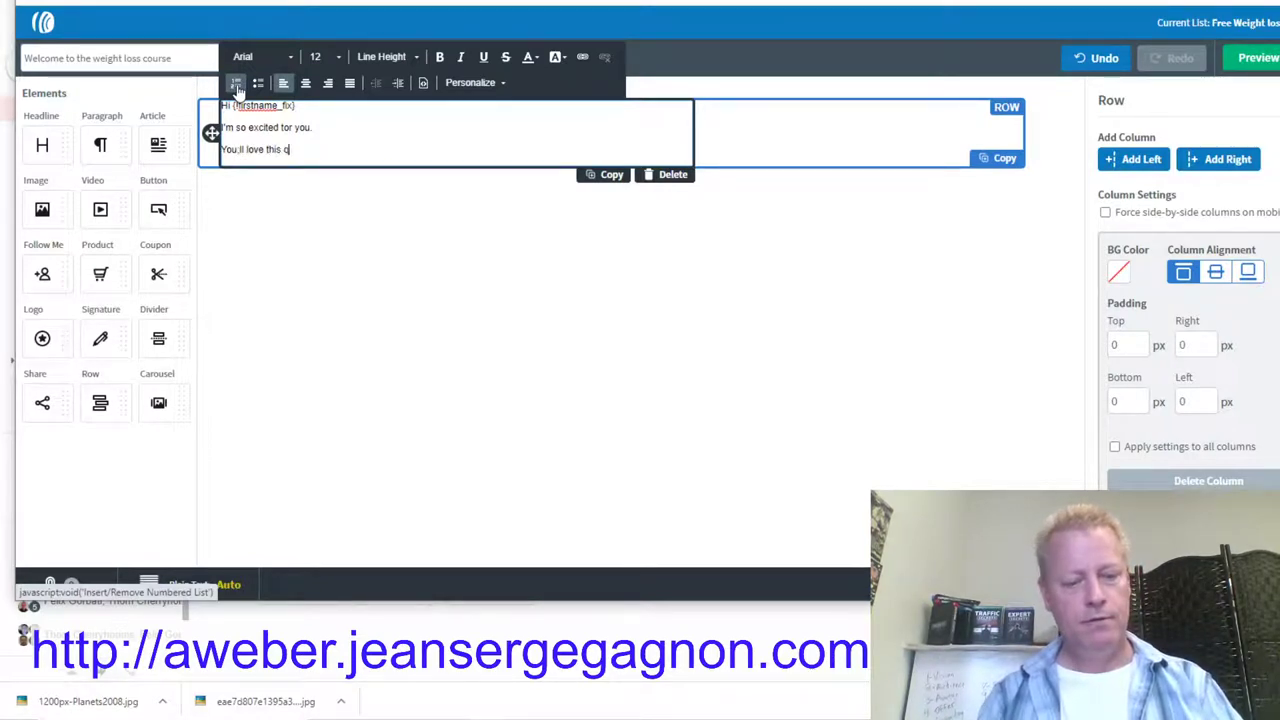
pyautogui.write('quick and easy course to get you o')
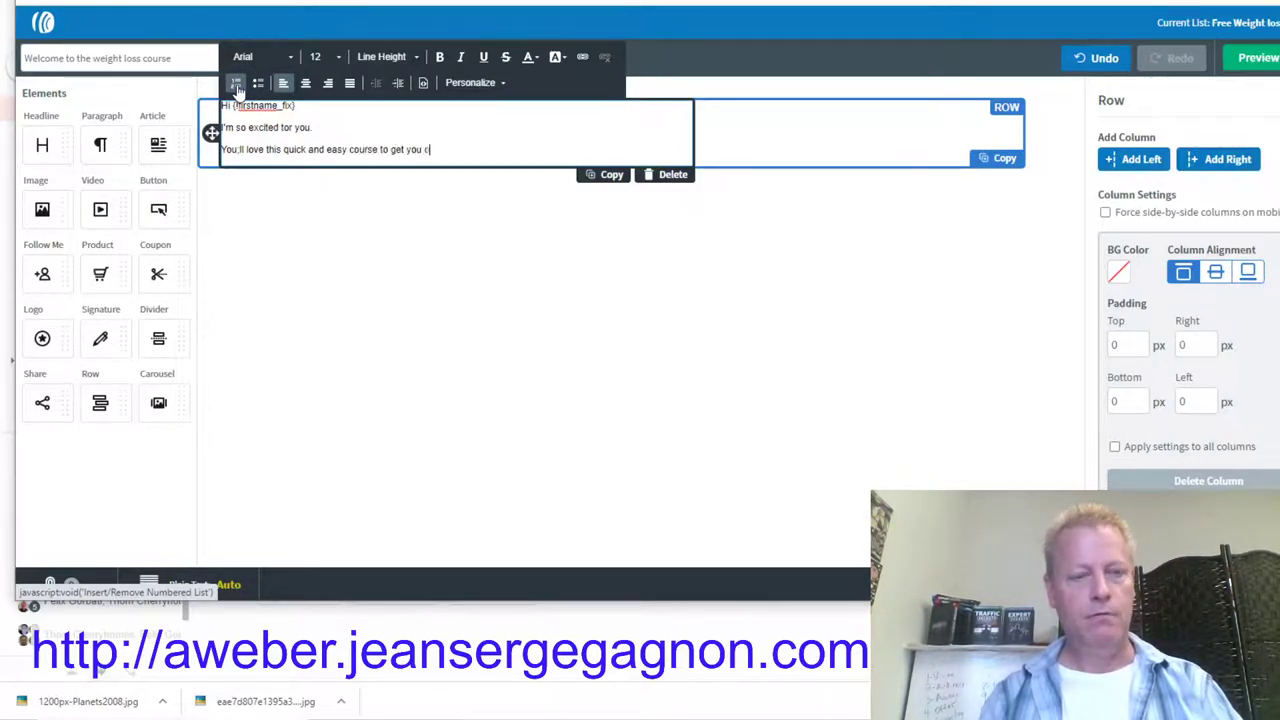
pyautogui.write('ht t')
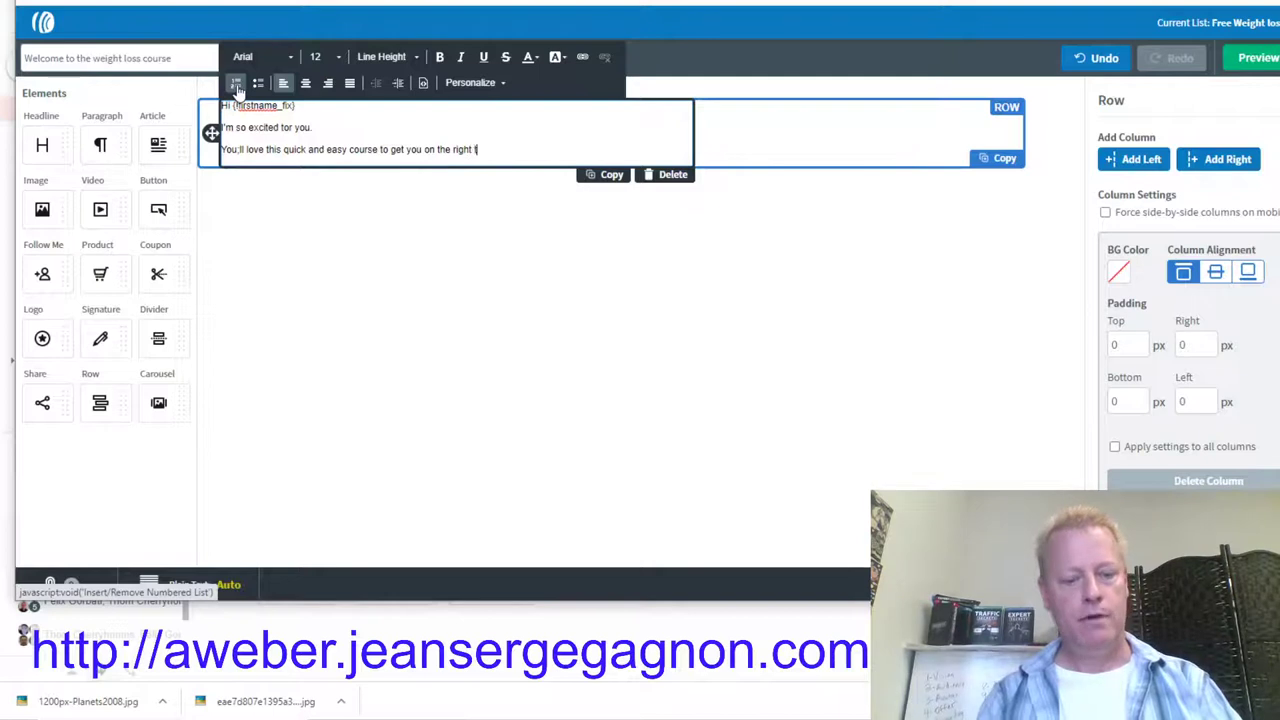
pyautogui.write('rack.')
pyautogui.press('Return')
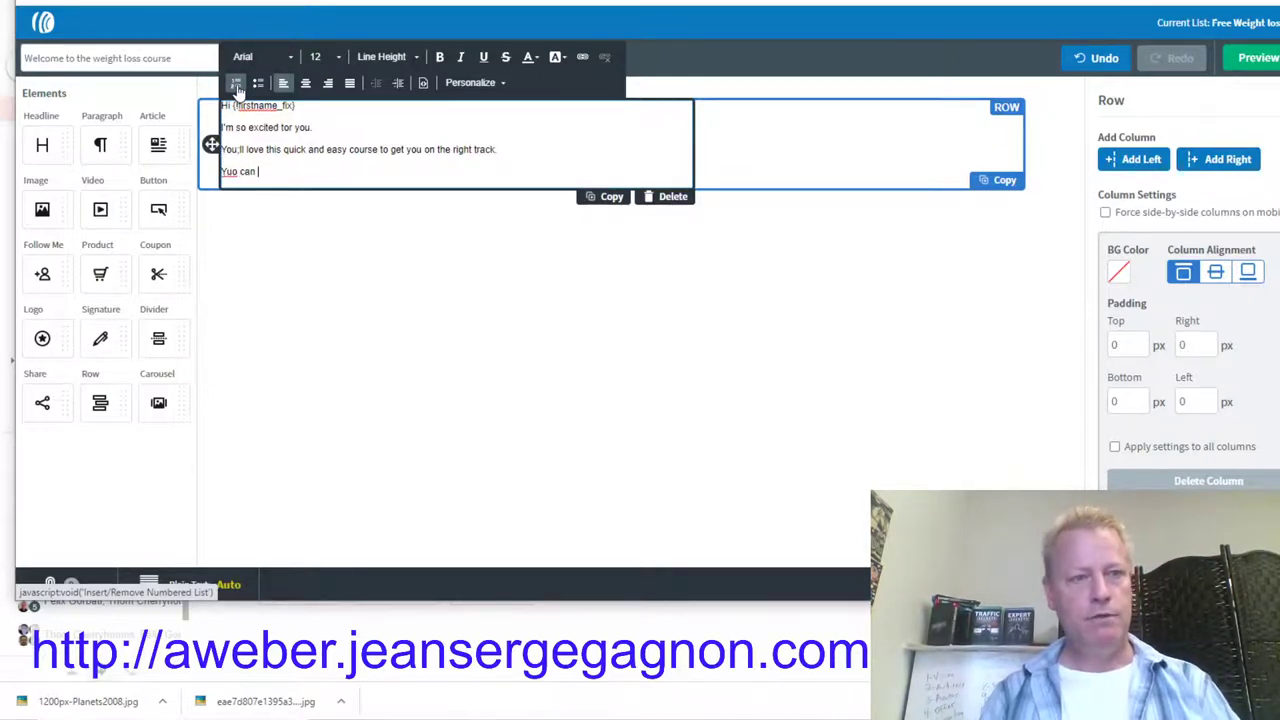
pyautogui.write('You can access the course at')
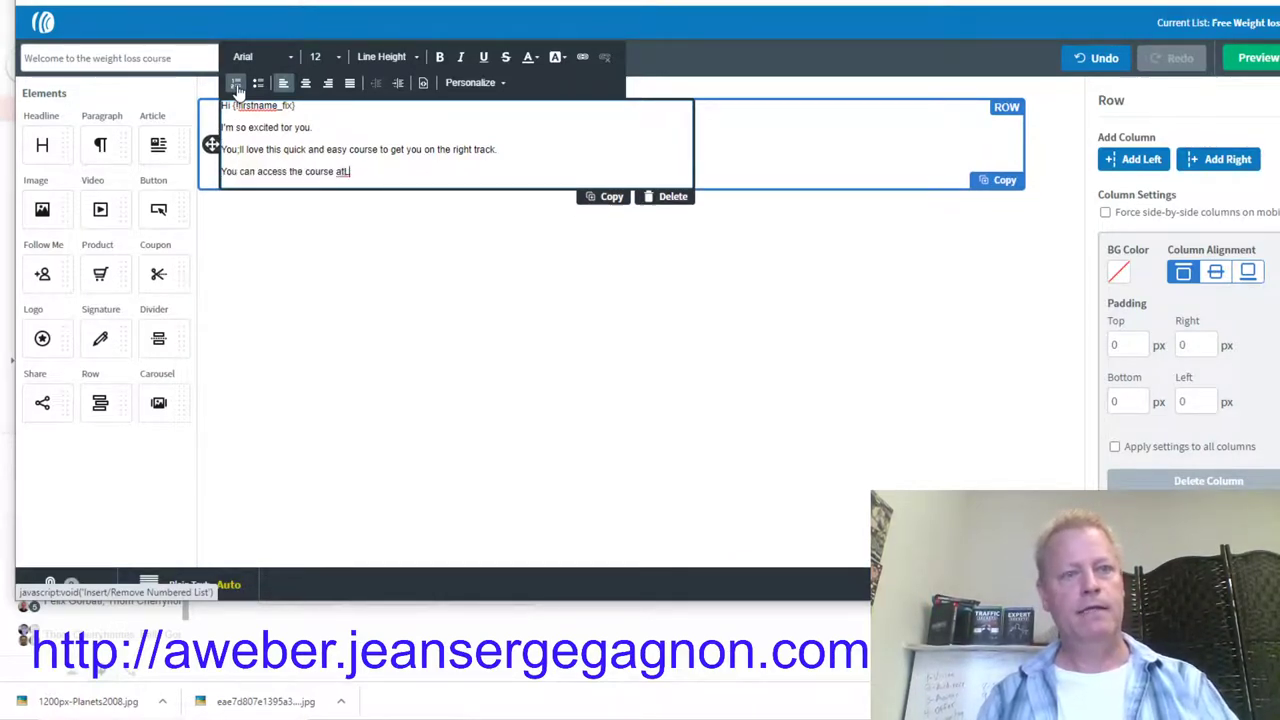
pyautogui.press('Return')
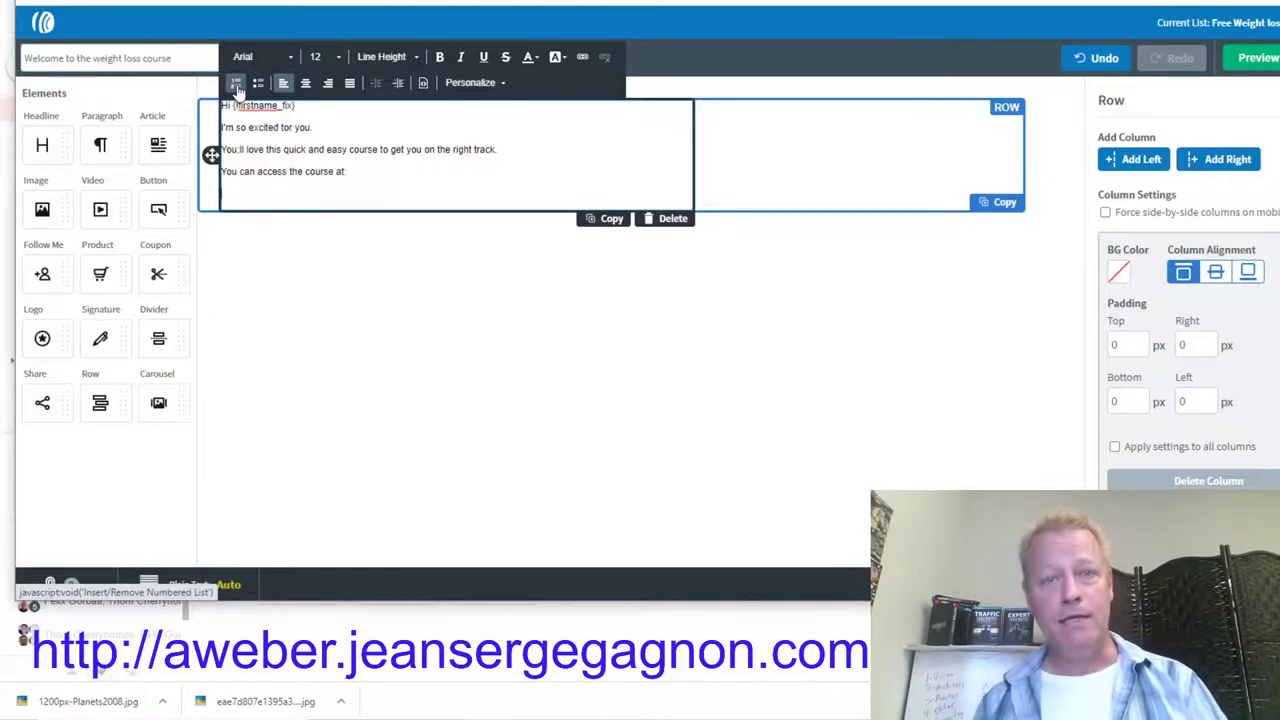
pyautogui.hotkey('alt', 'Tab')
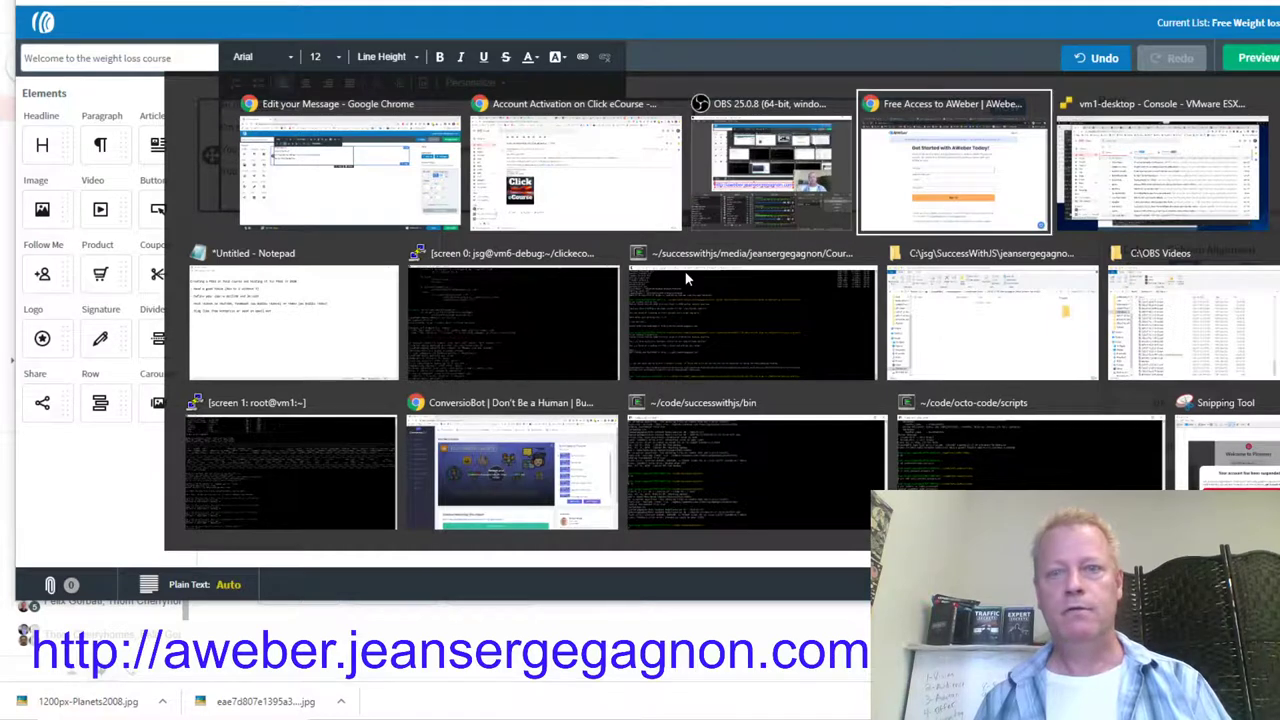
pyautogui.click(944, 187)
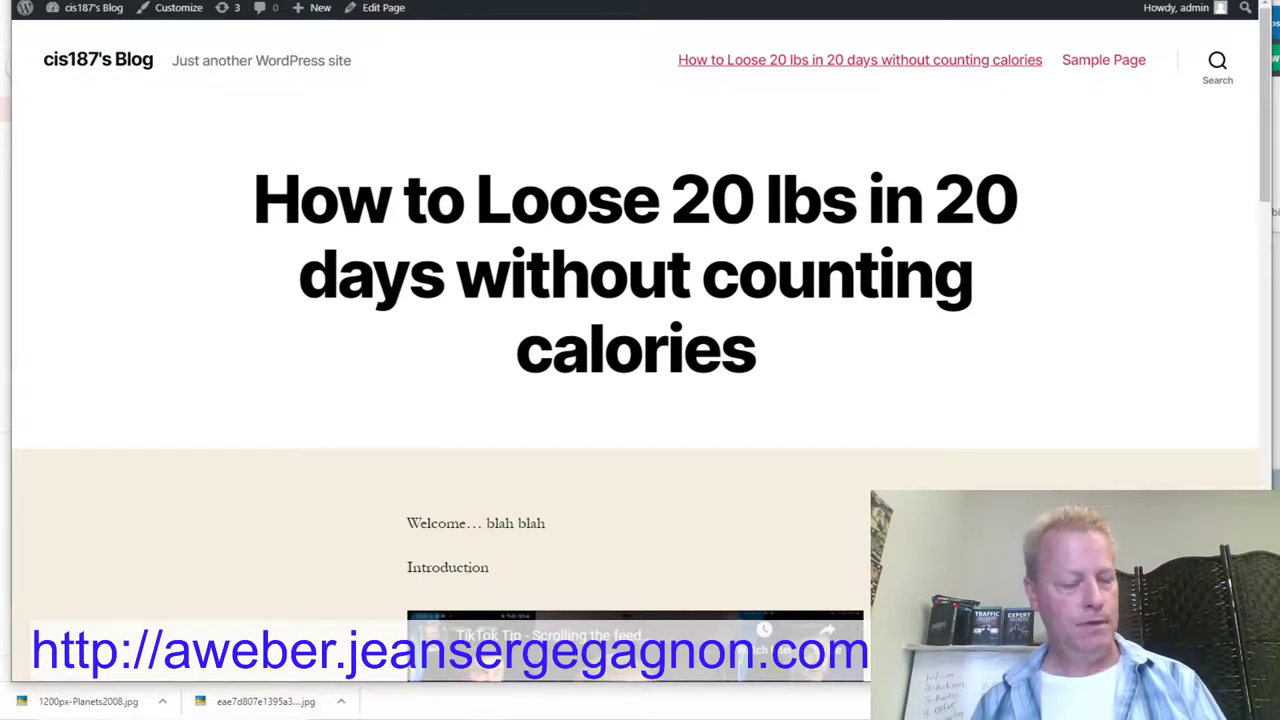
# Step: Paste the course page link below 'You can access the course at:' in the welcome email
pyautogui.hotkey('alt', 'Tab')
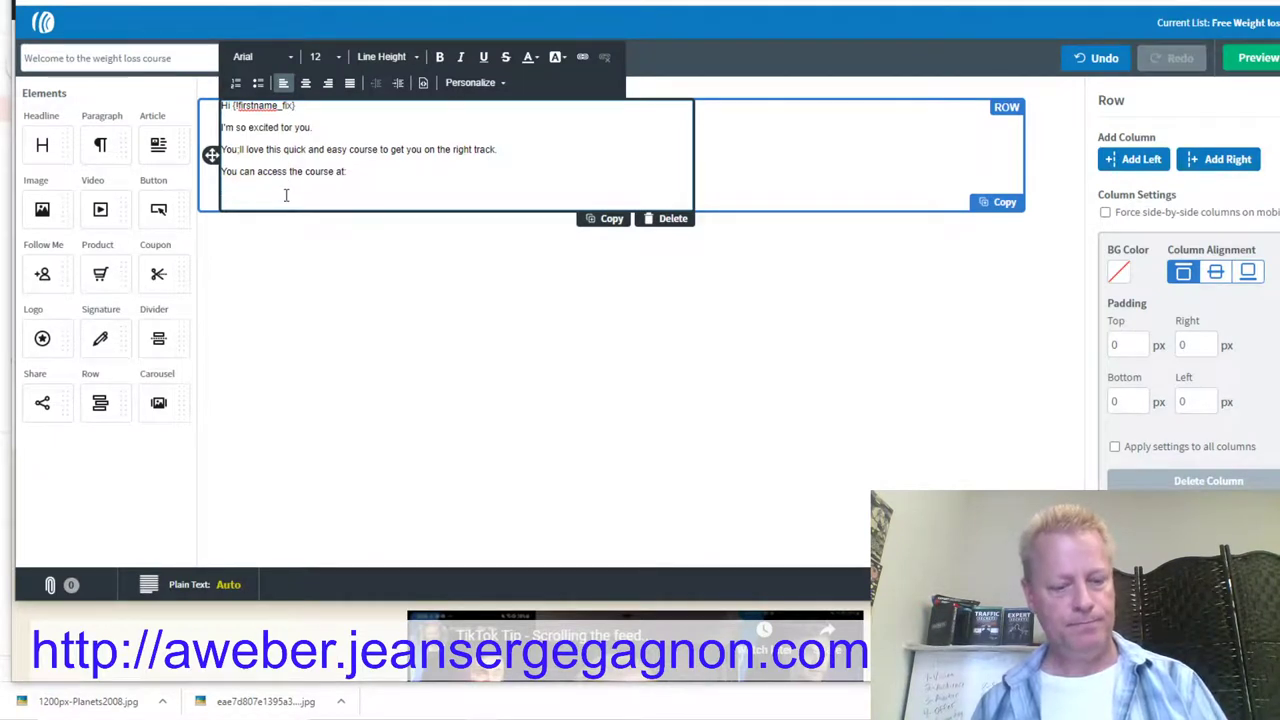
pyautogui.write('https://blog.clickecourse.com/cis187/how-to-loose-20-lbs-in-20-days-without-counting-calories/')
pyautogui.press('Return')
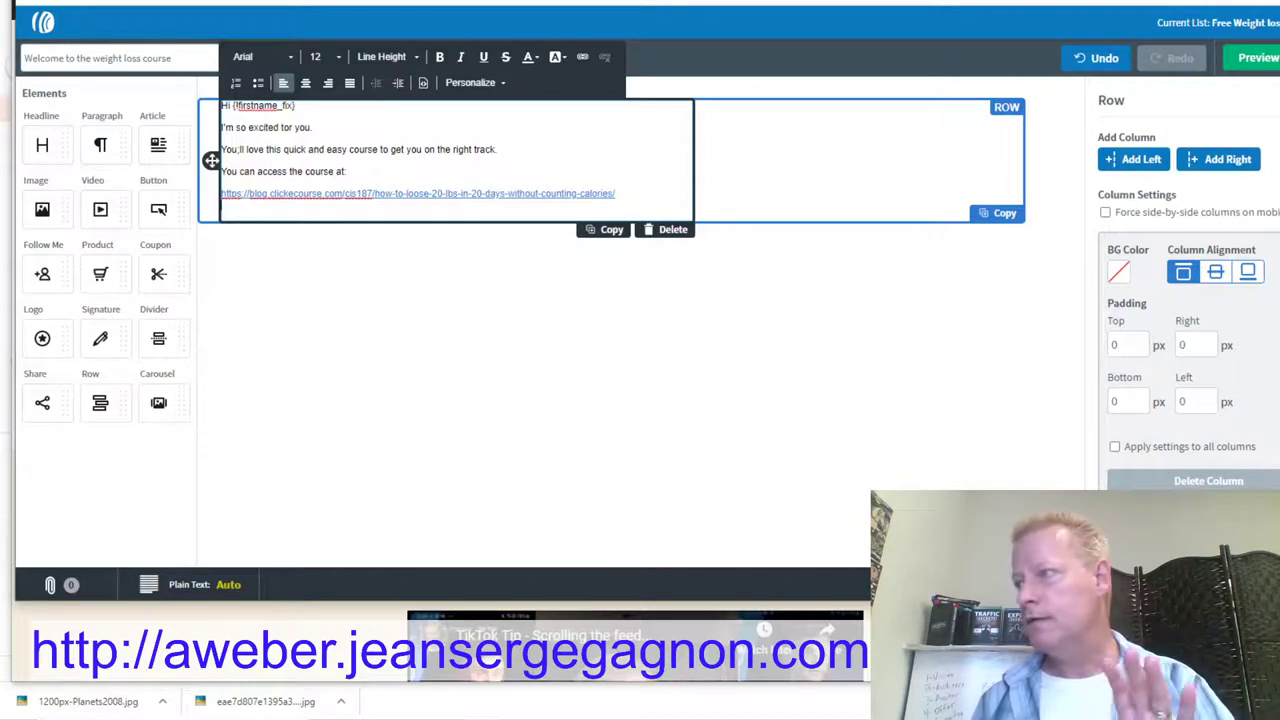
# Step: Resize the browser window: narrow it to show the WordPress page, then make it full width and shorter
pyautogui.moveTo(1278, 458); pyautogui.dragTo(850, 480)
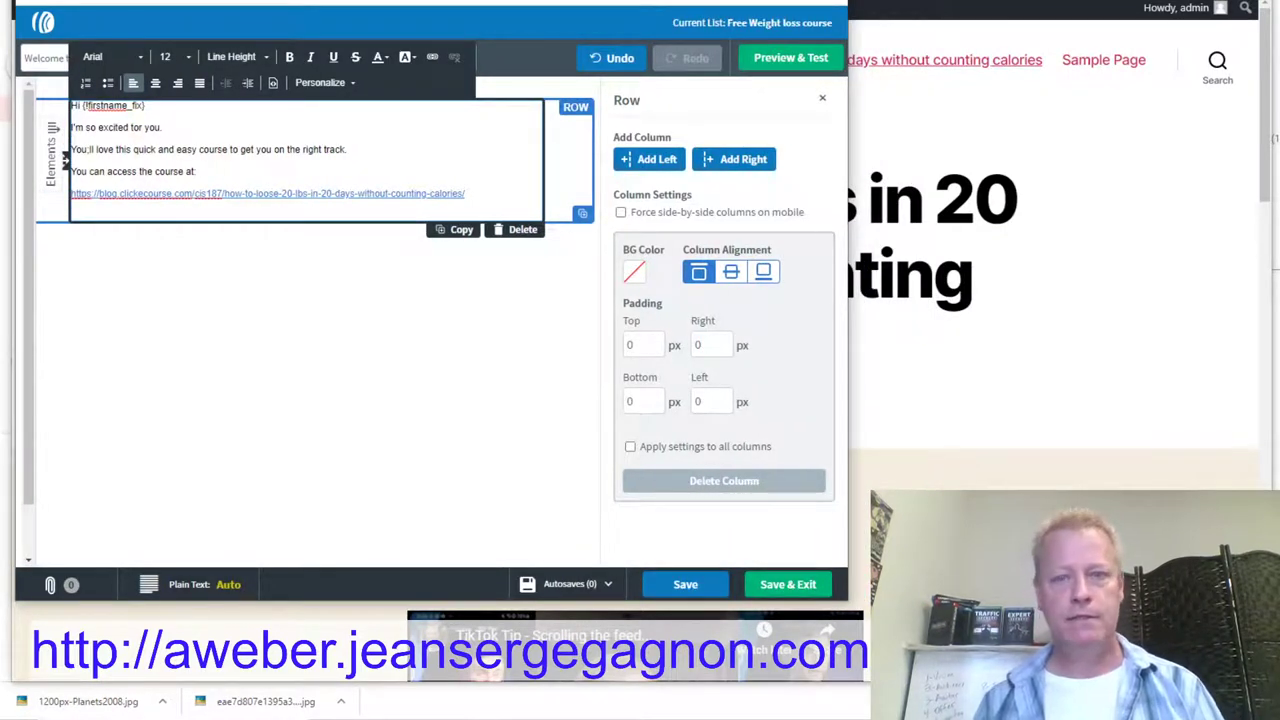
pyautogui.moveTo(850, 605); pyautogui.dragTo(1279, 487)
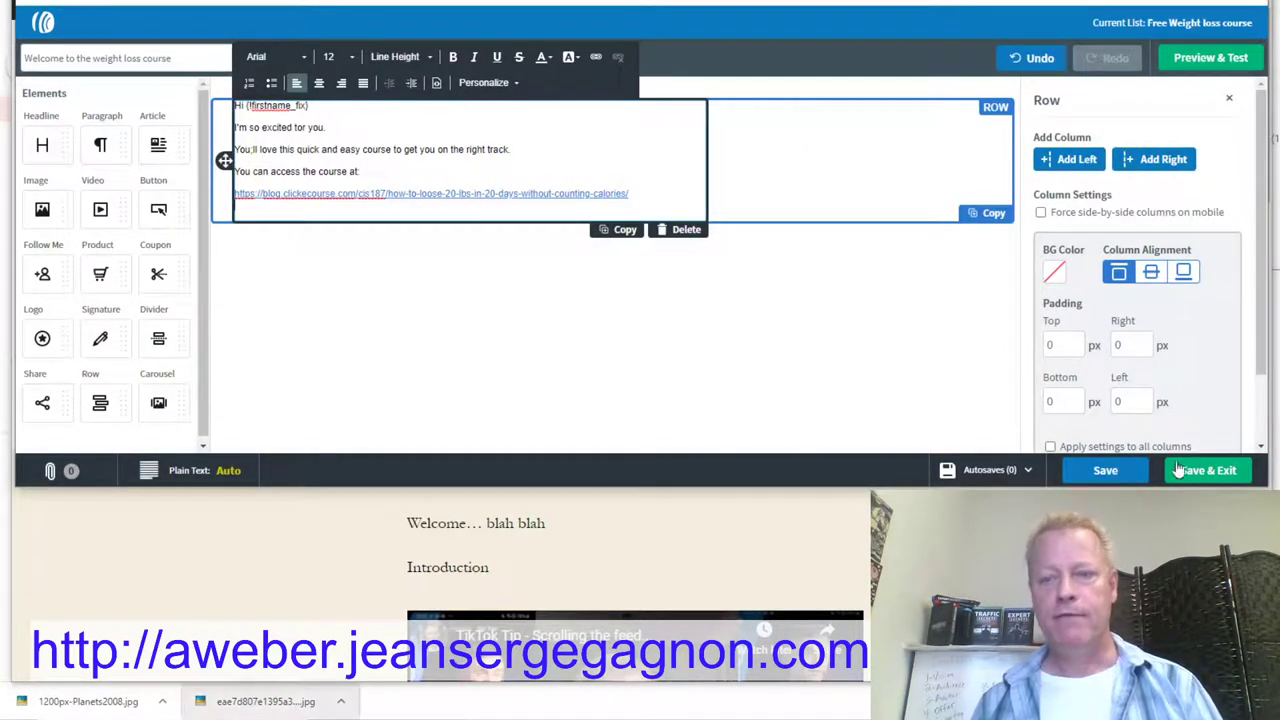
# Step: Save the welcome email and add it to the Follow Up Series as message 1, sent immediately
pyautogui.click(1215, 475)
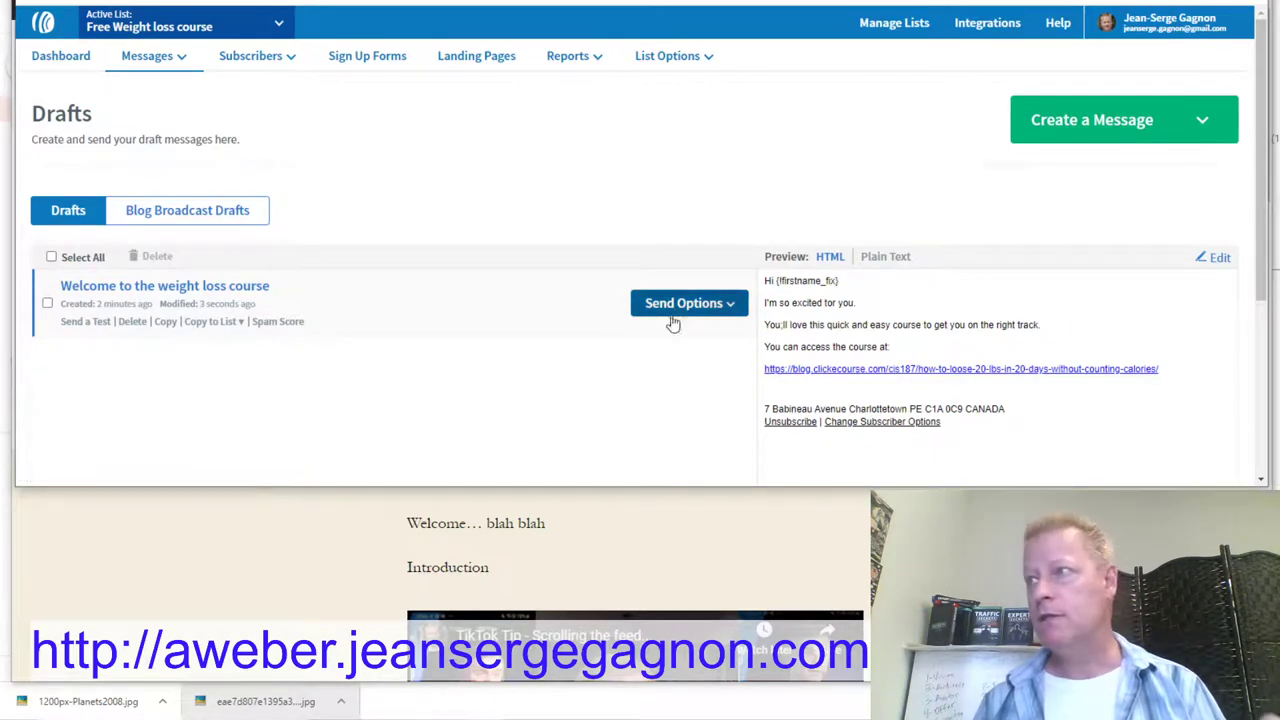
pyautogui.click(736, 306)
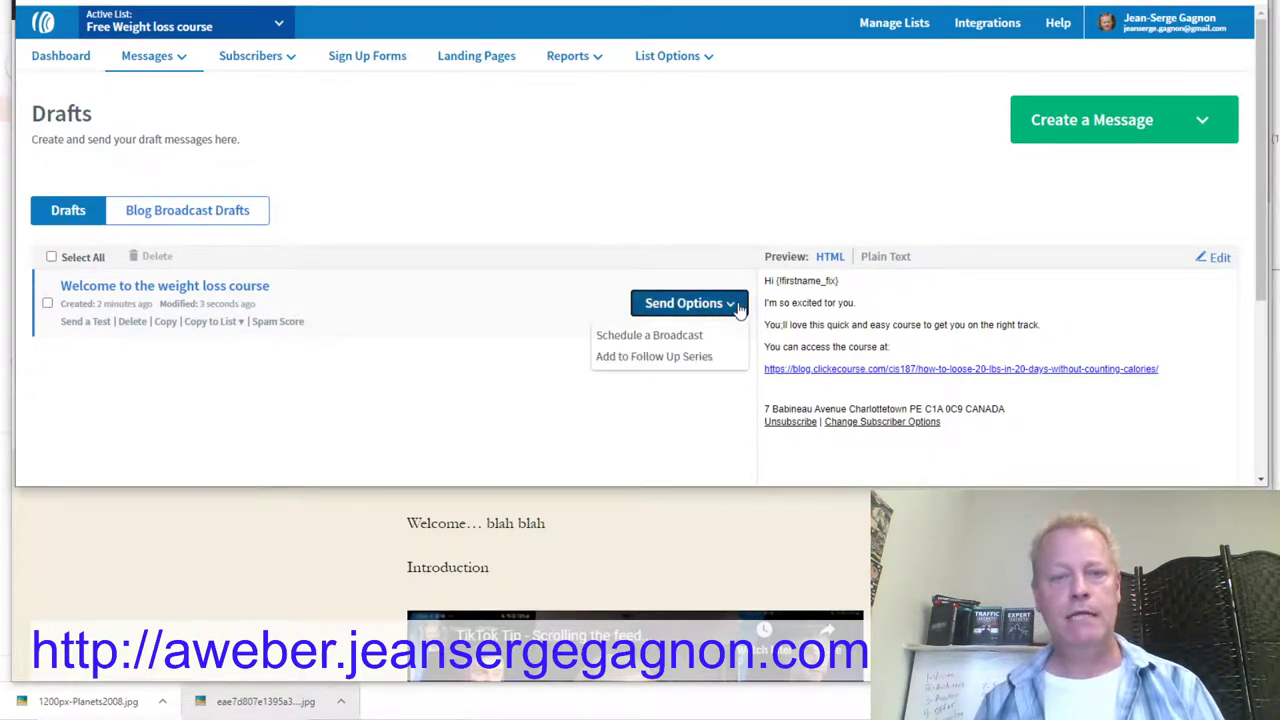
pyautogui.click(660, 356)
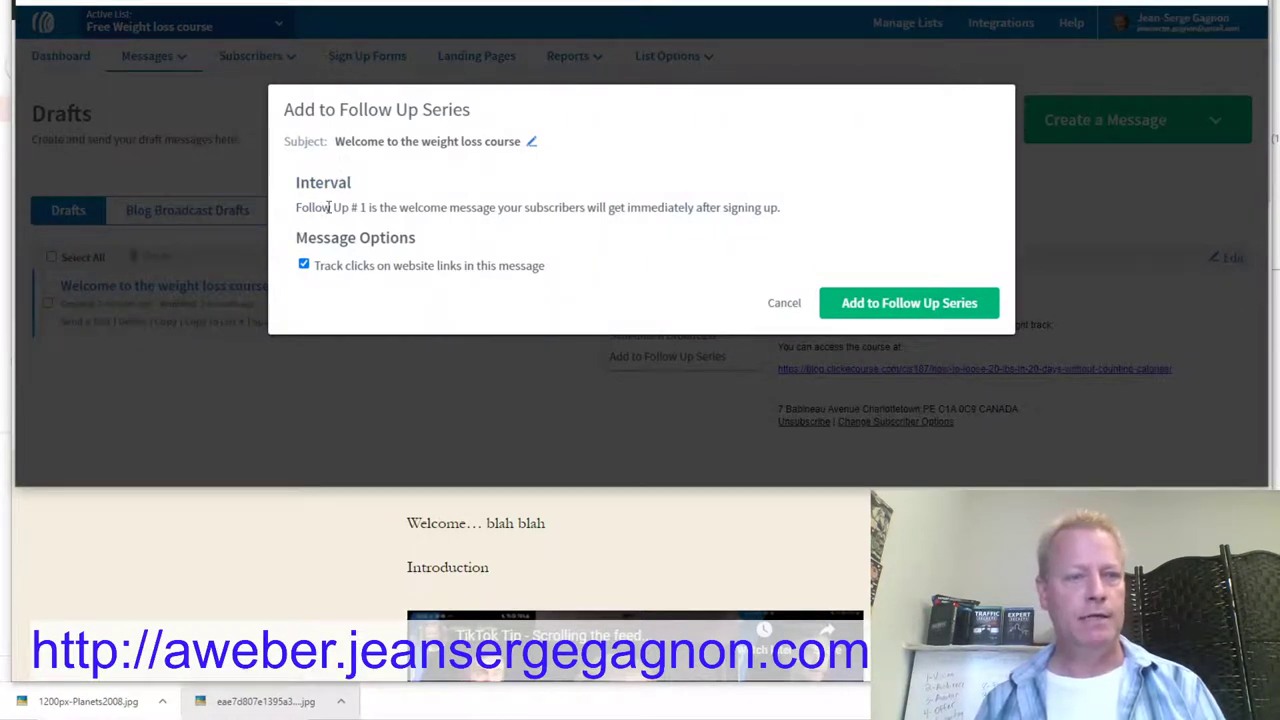
pyautogui.click(885, 300)
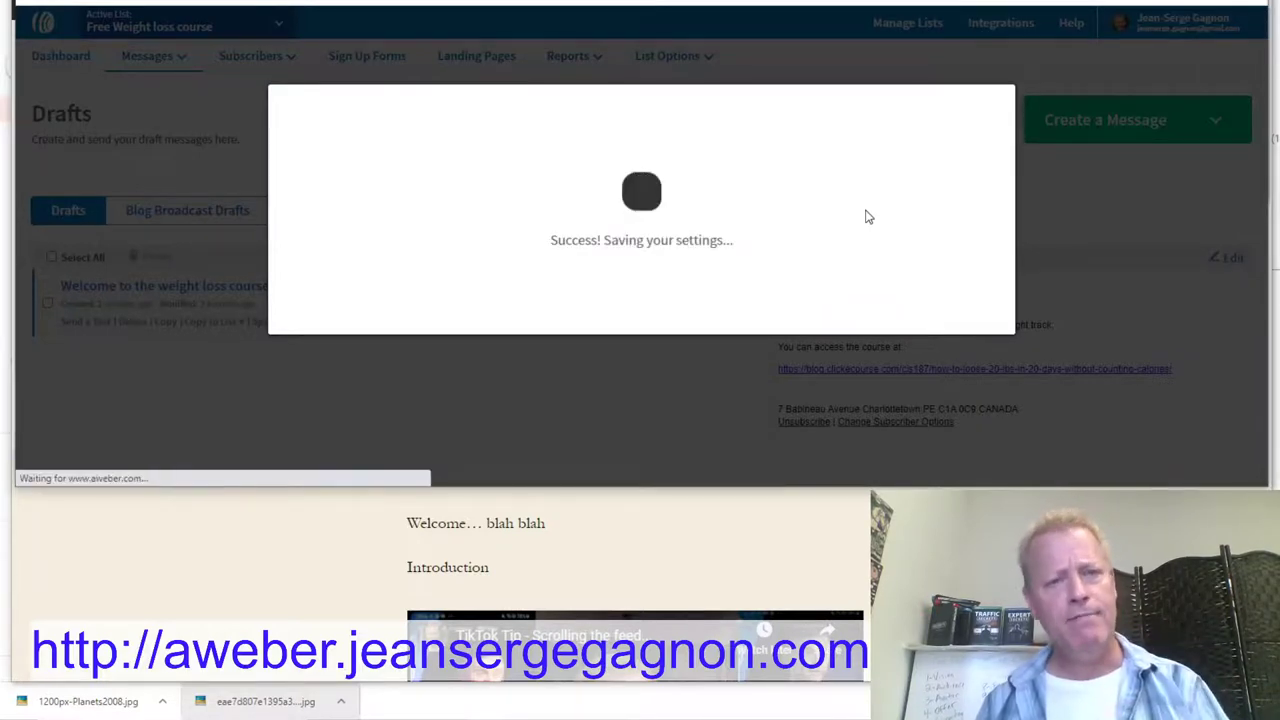
pyautogui.scroll(-3, 785, 252)
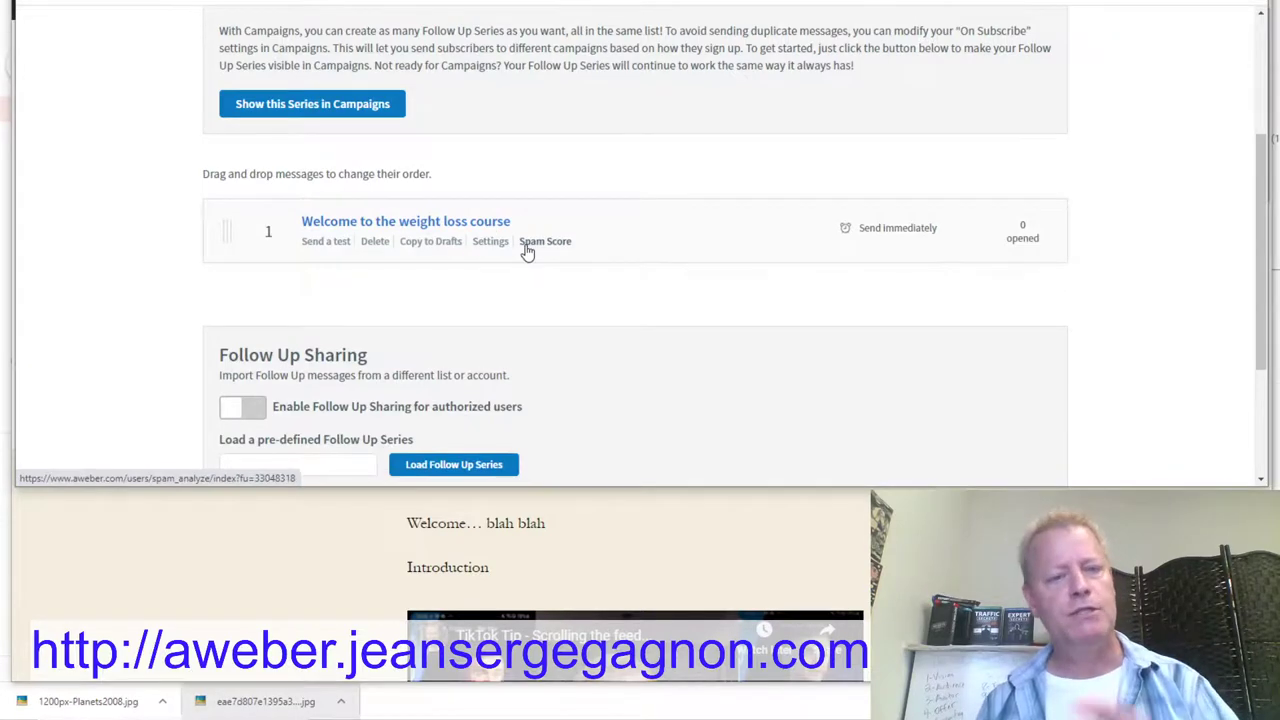
pyautogui.scroll(3, 525, 252)
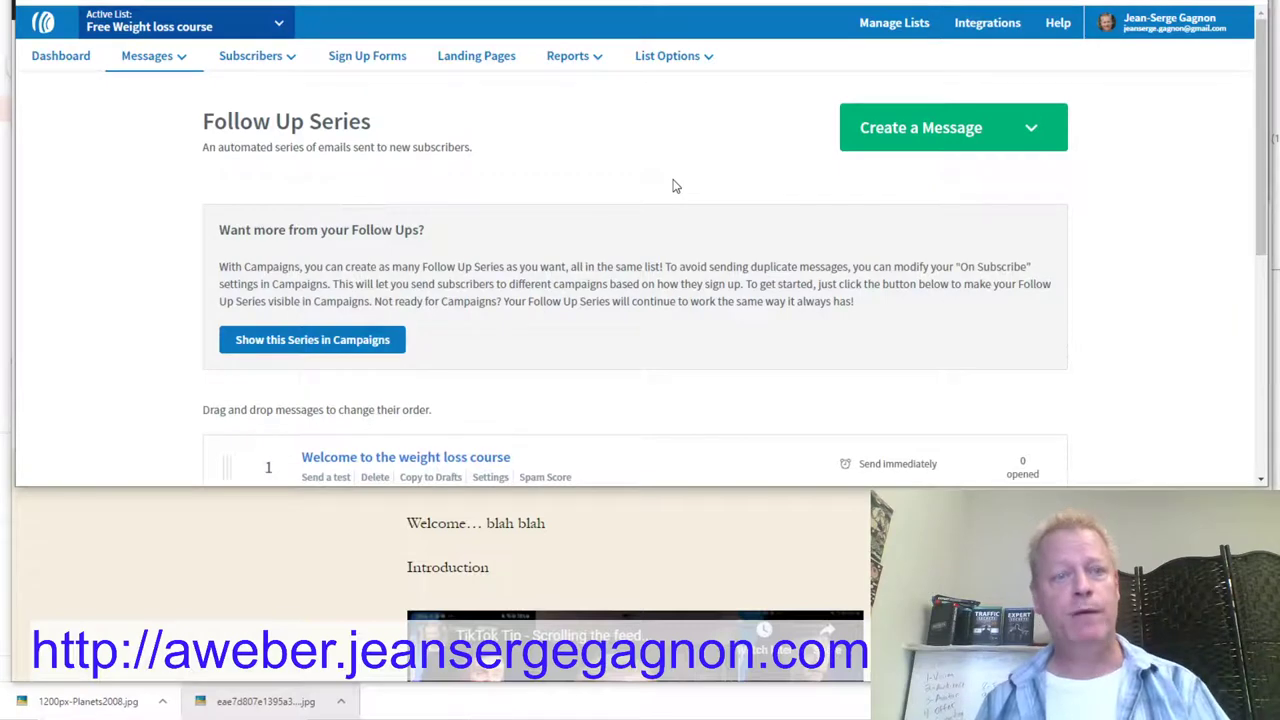
# Step: Load the Diagonal template into a new sign-up form with Name, Email and Submit fields
pyautogui.click(381, 64)
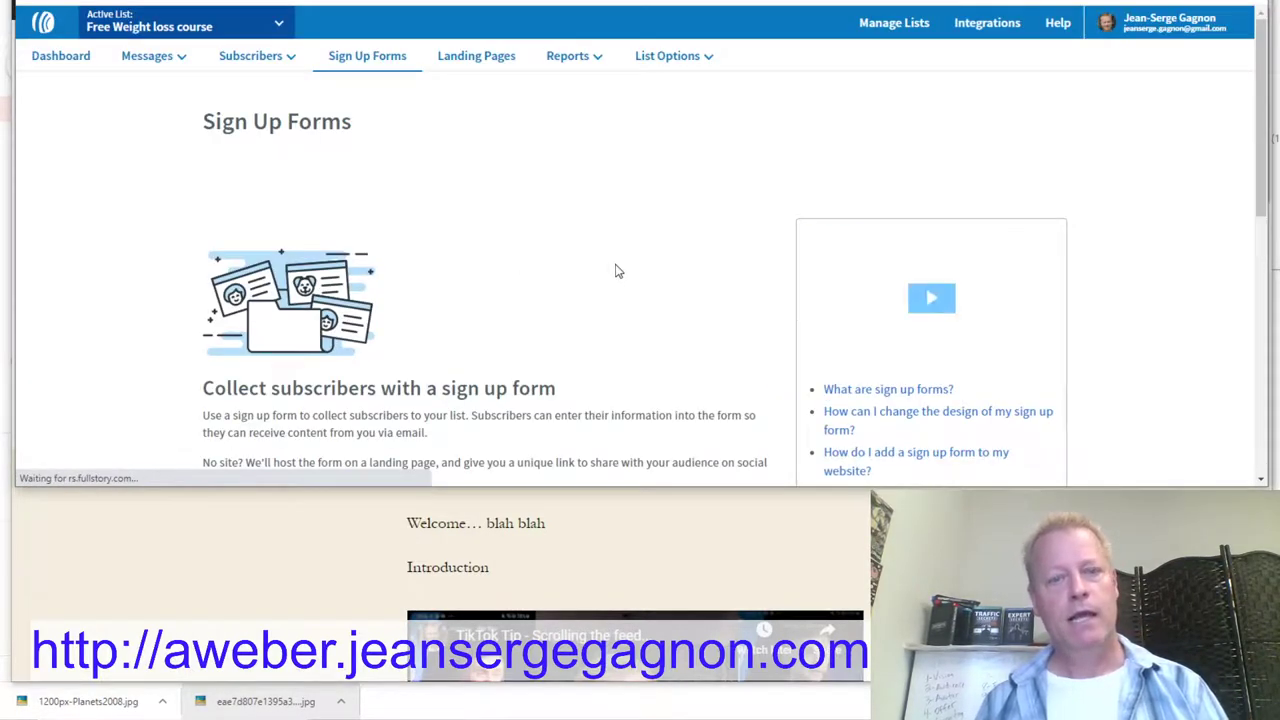
pyautogui.scroll(-6, 614, 269)
pyautogui.scroll(3, 486, 177)
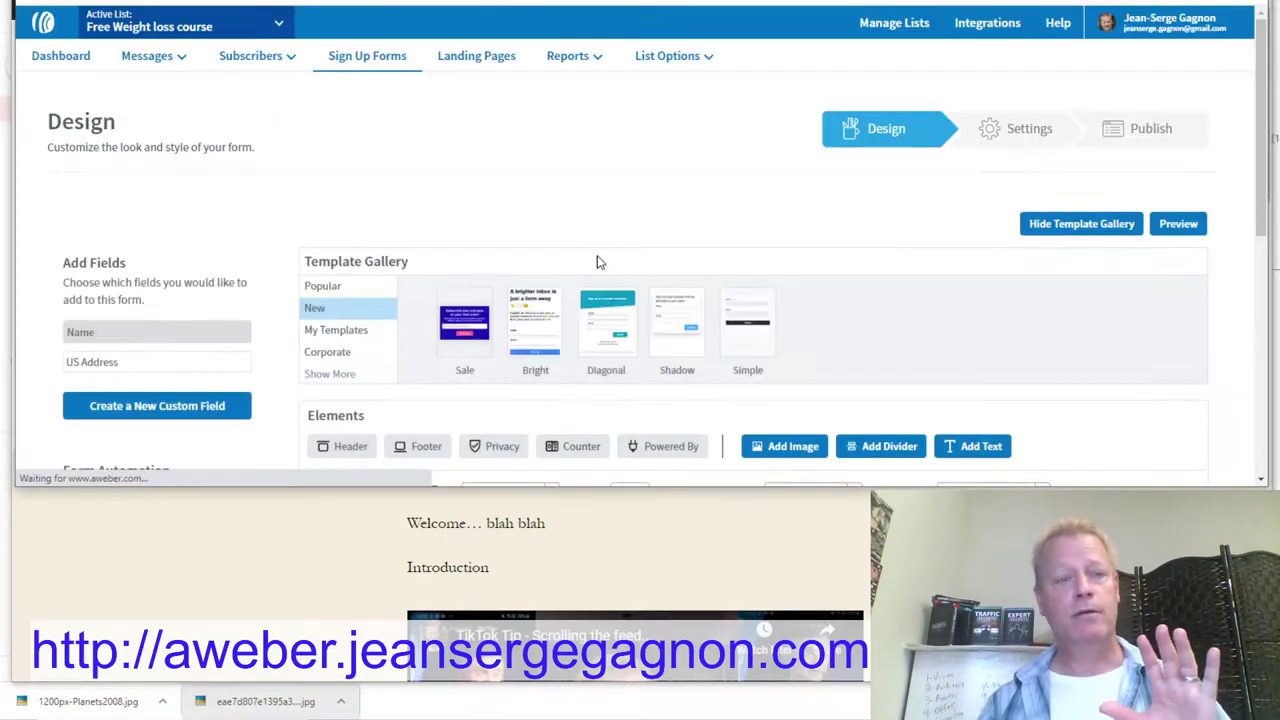
pyautogui.scroll(-3, 597, 262)
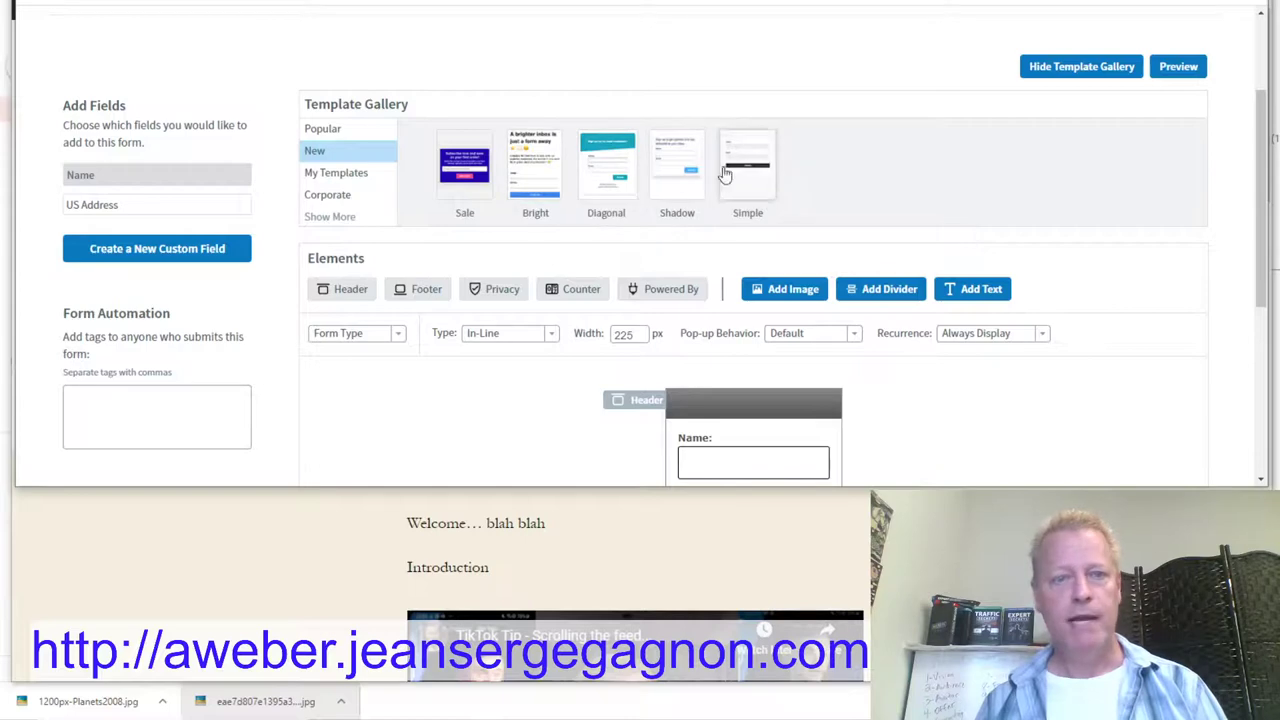
pyautogui.click(612, 185)
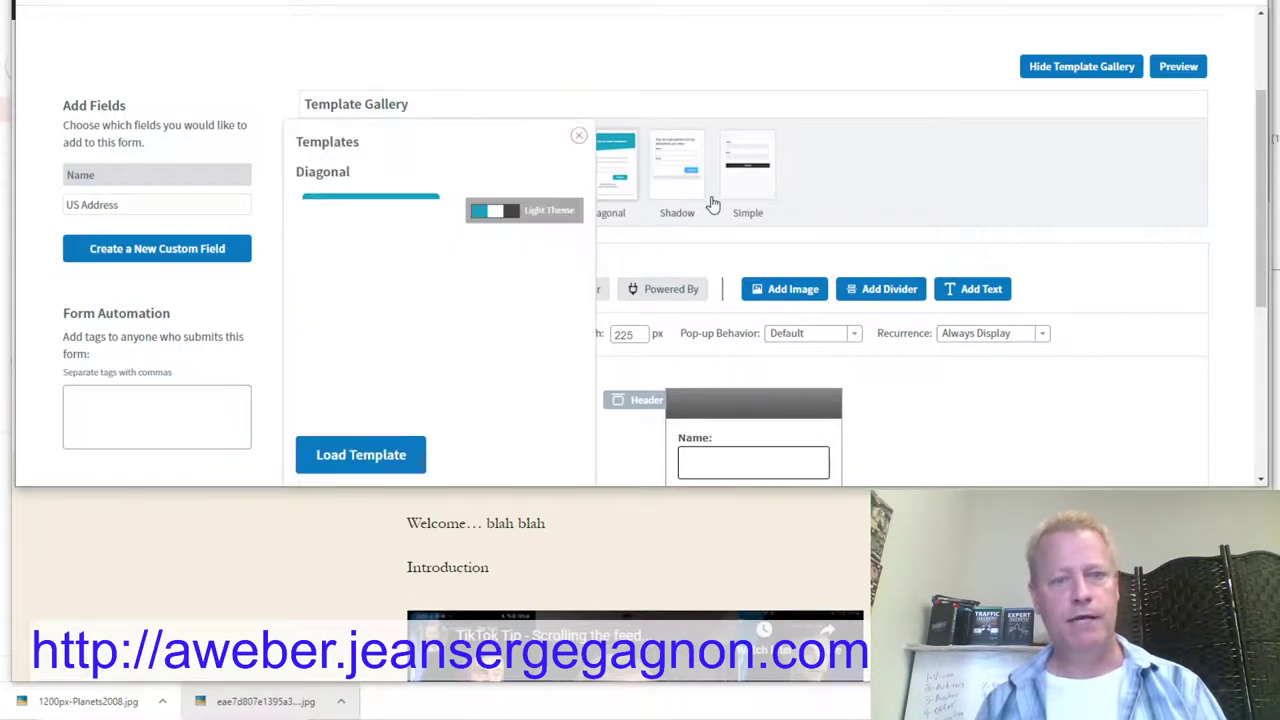
pyautogui.click(356, 462)
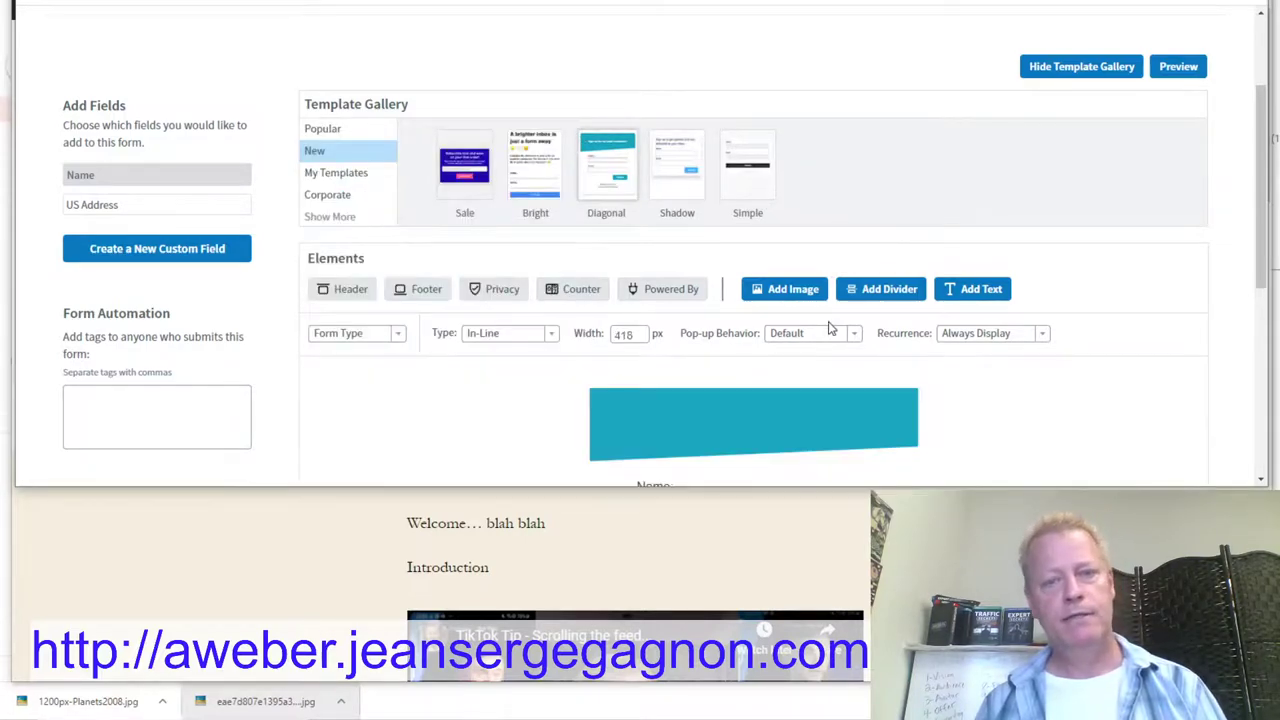
pyautogui.scroll(-4, 975, 302)
pyautogui.scroll(3, 706, 90)
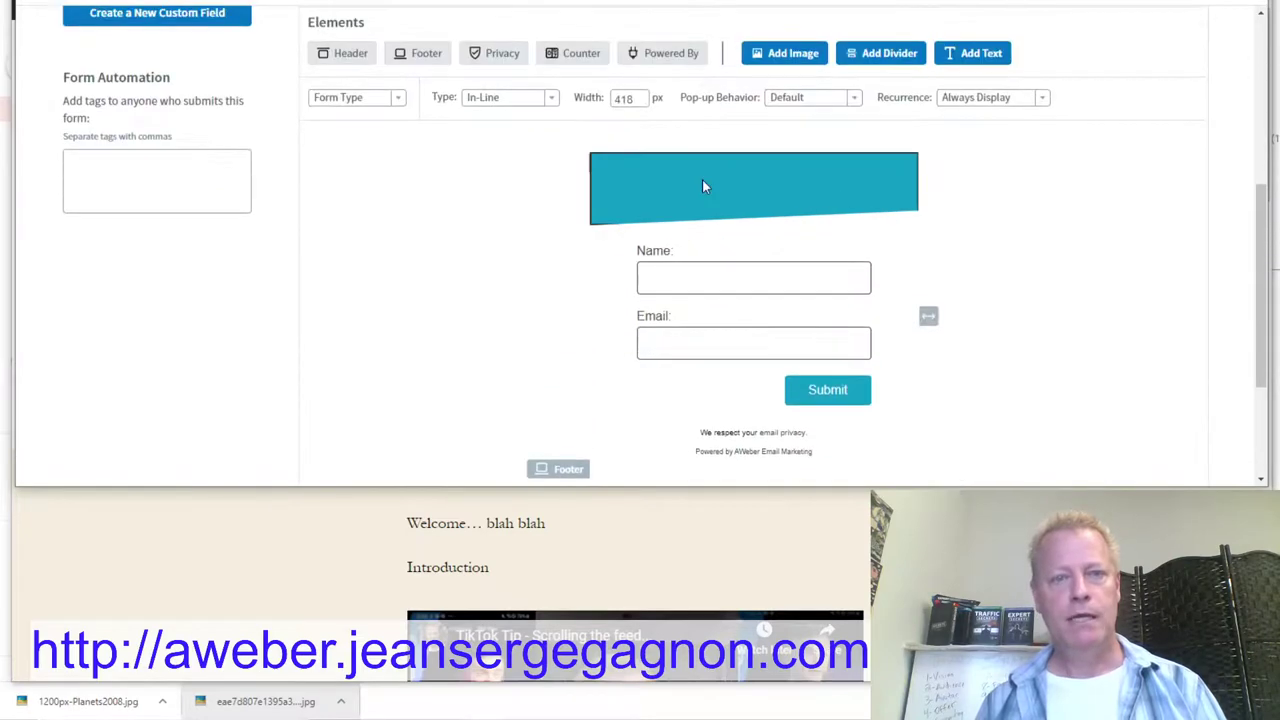
pyautogui.click(880, 208)
pyautogui.scroll(-3, 1000, 283)
pyautogui.scroll(5, 706, 297)
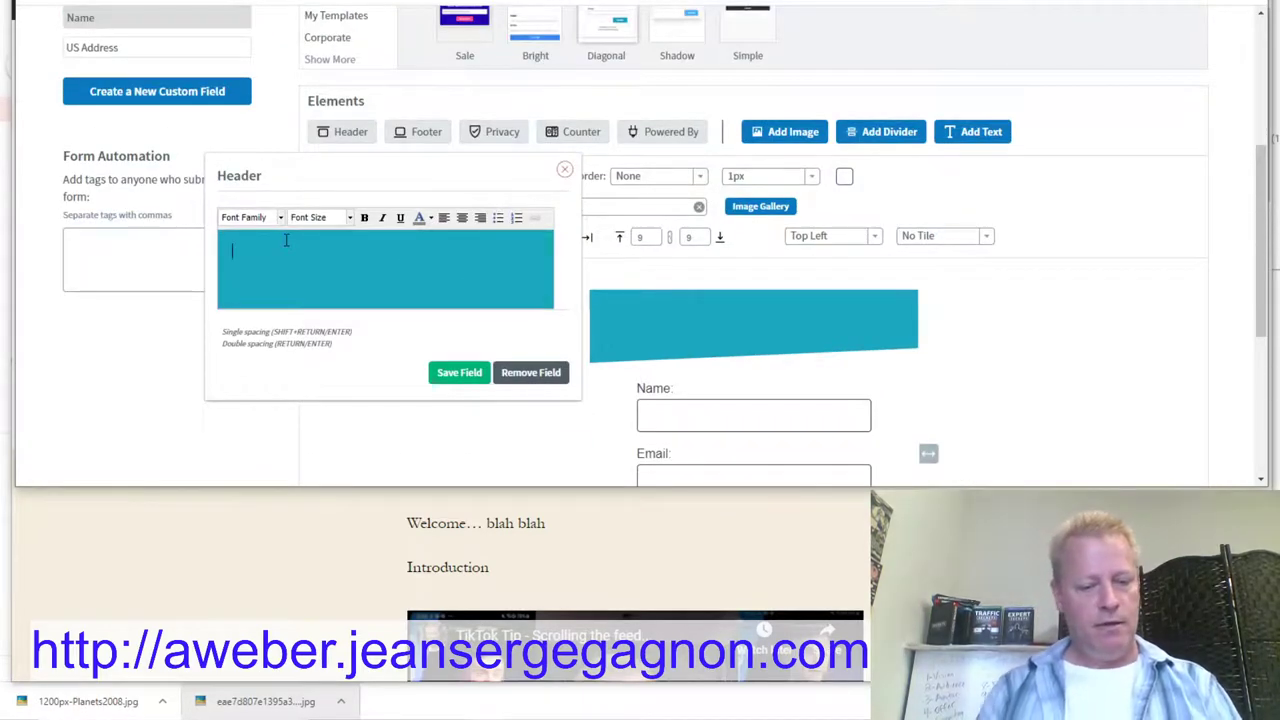
# Step: Write the header 'How to Loose 20 lbs in 20 day without worying about calories' plus 'Enter your email for FREE'
pyautogui.write('How to Loose 20 l')
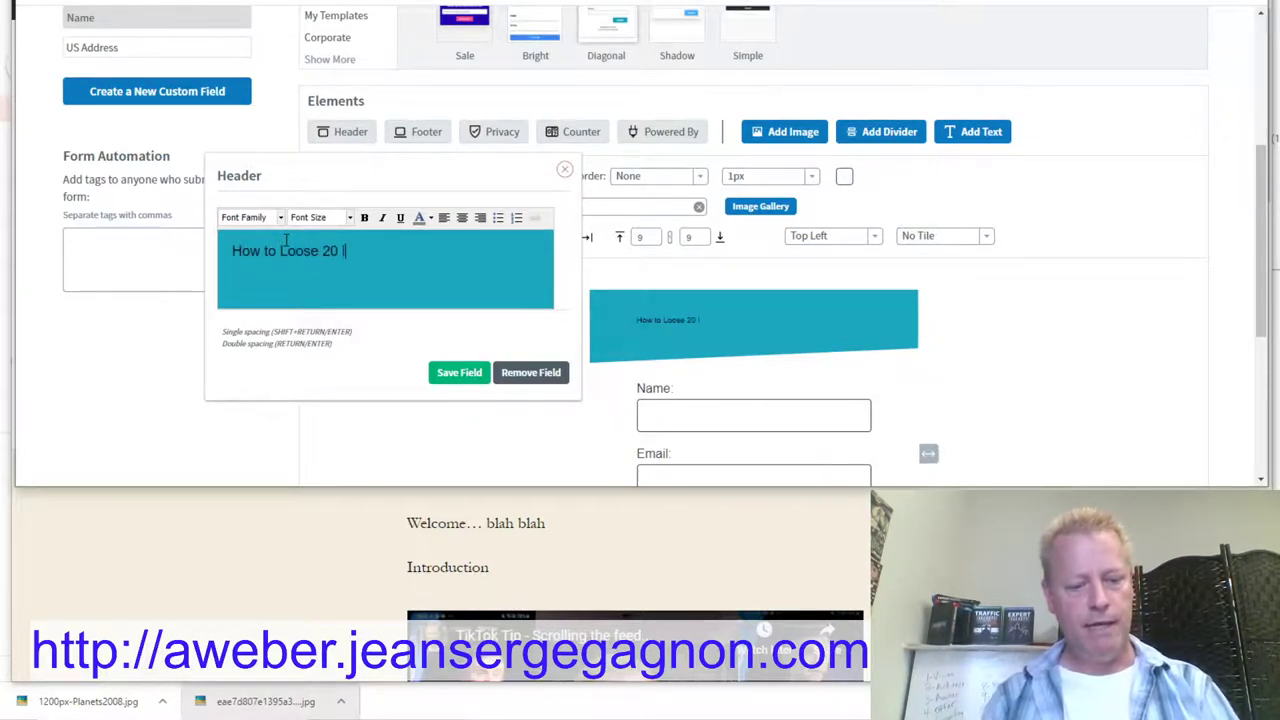
pyautogui.write('bs in 20')
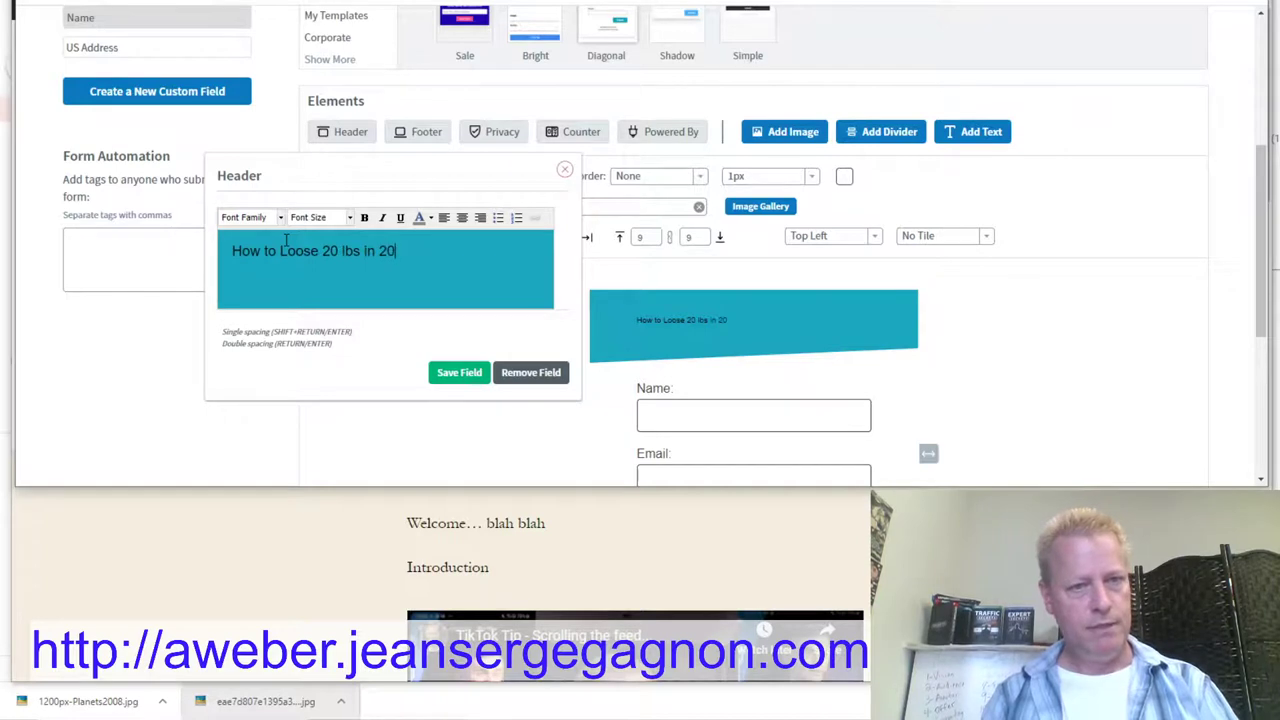
pyautogui.write(' day without')
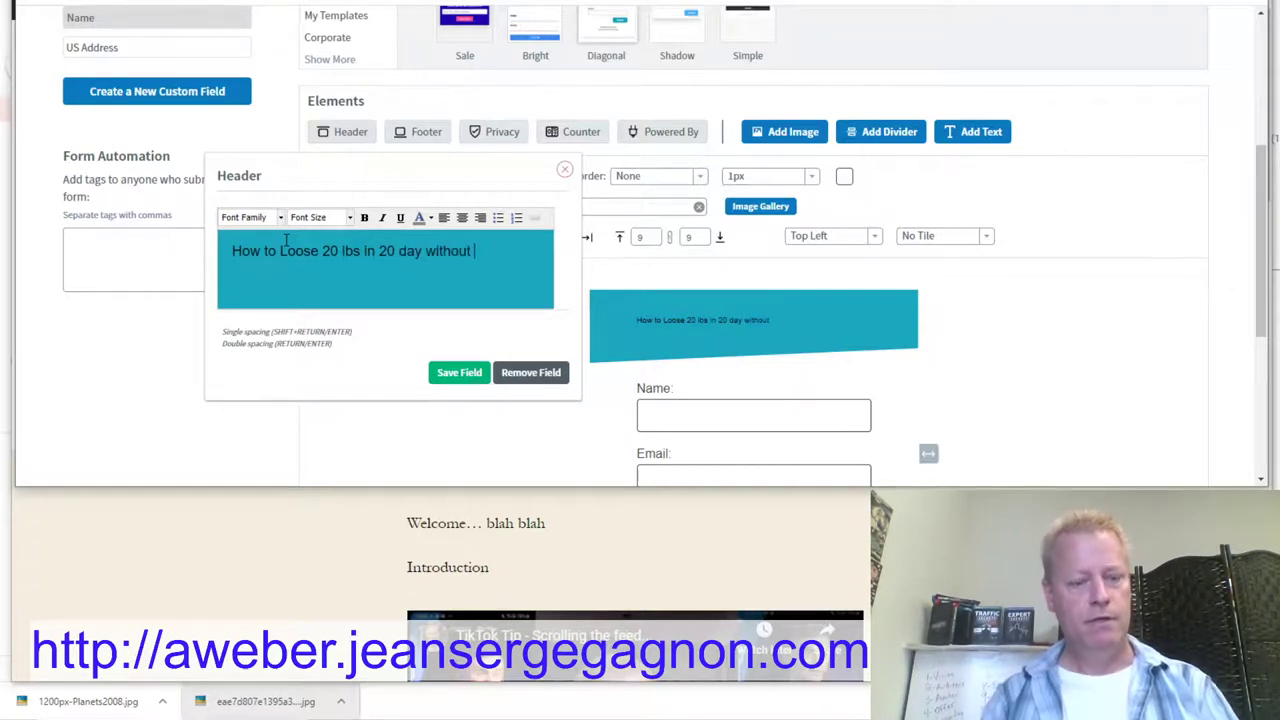
pyautogui.write(' worying about ')
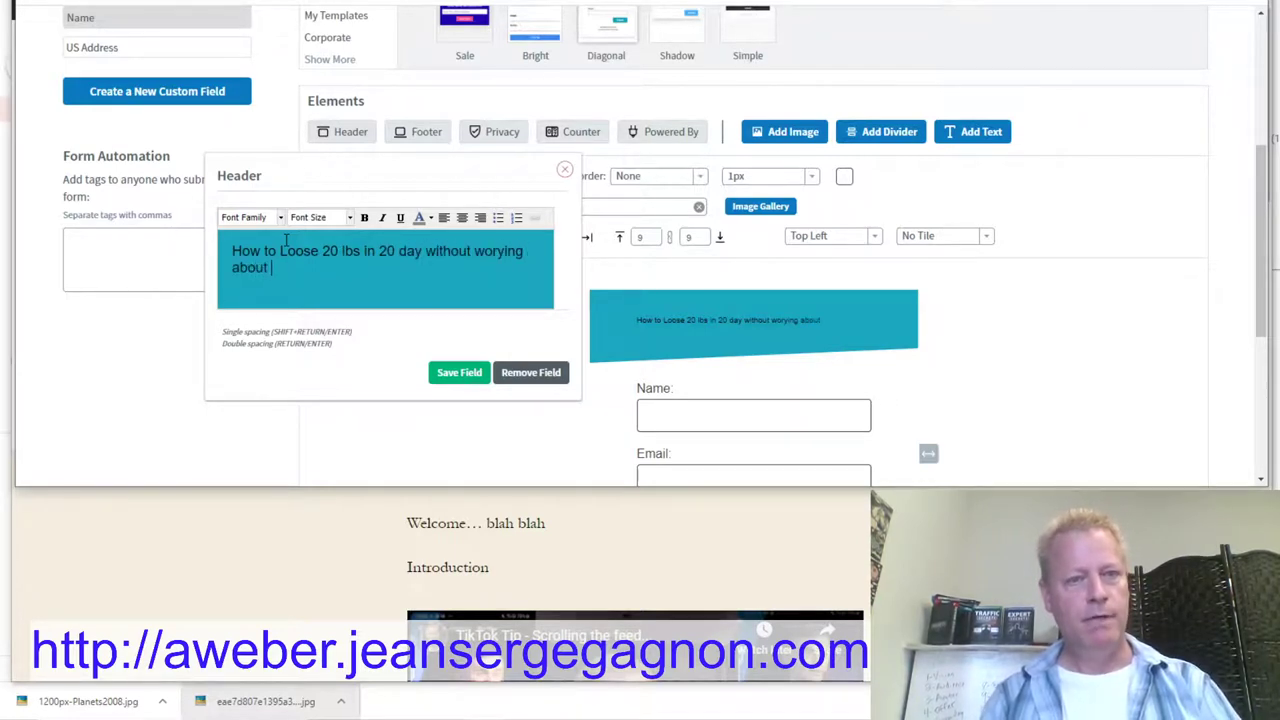
pyautogui.write('calories')
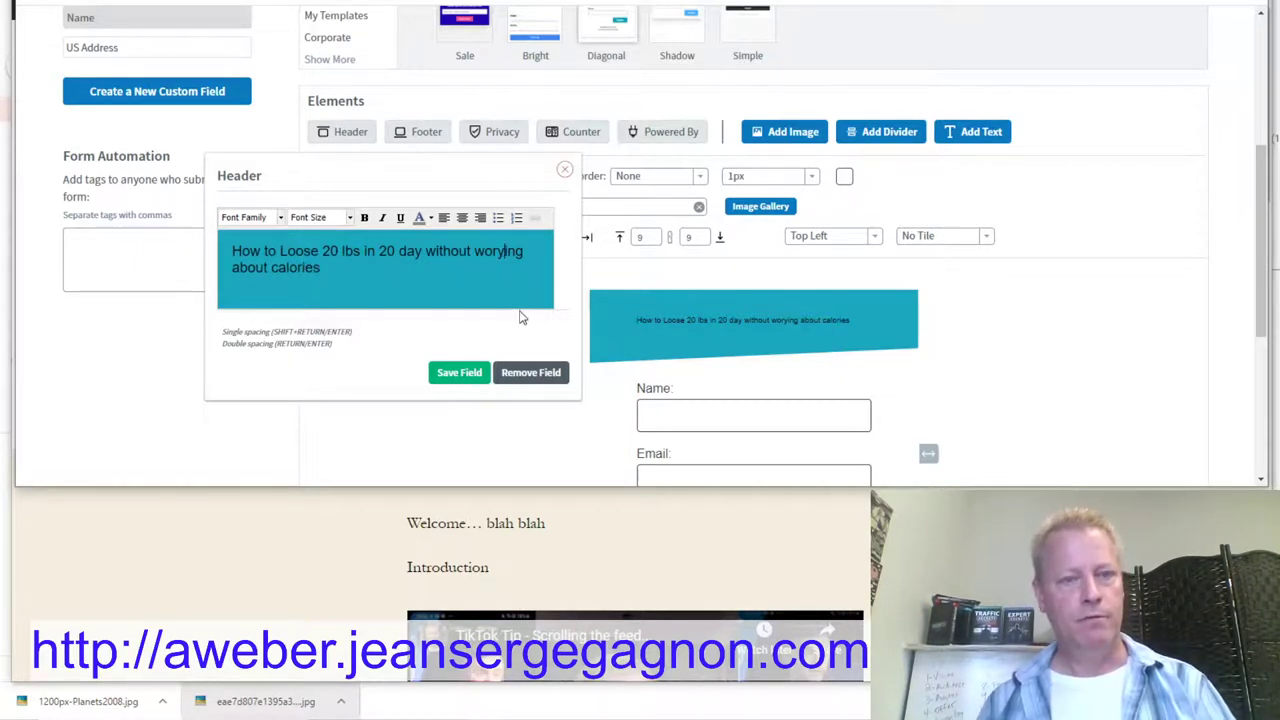
pyautogui.click(459, 372)
pyautogui.click(800, 308)
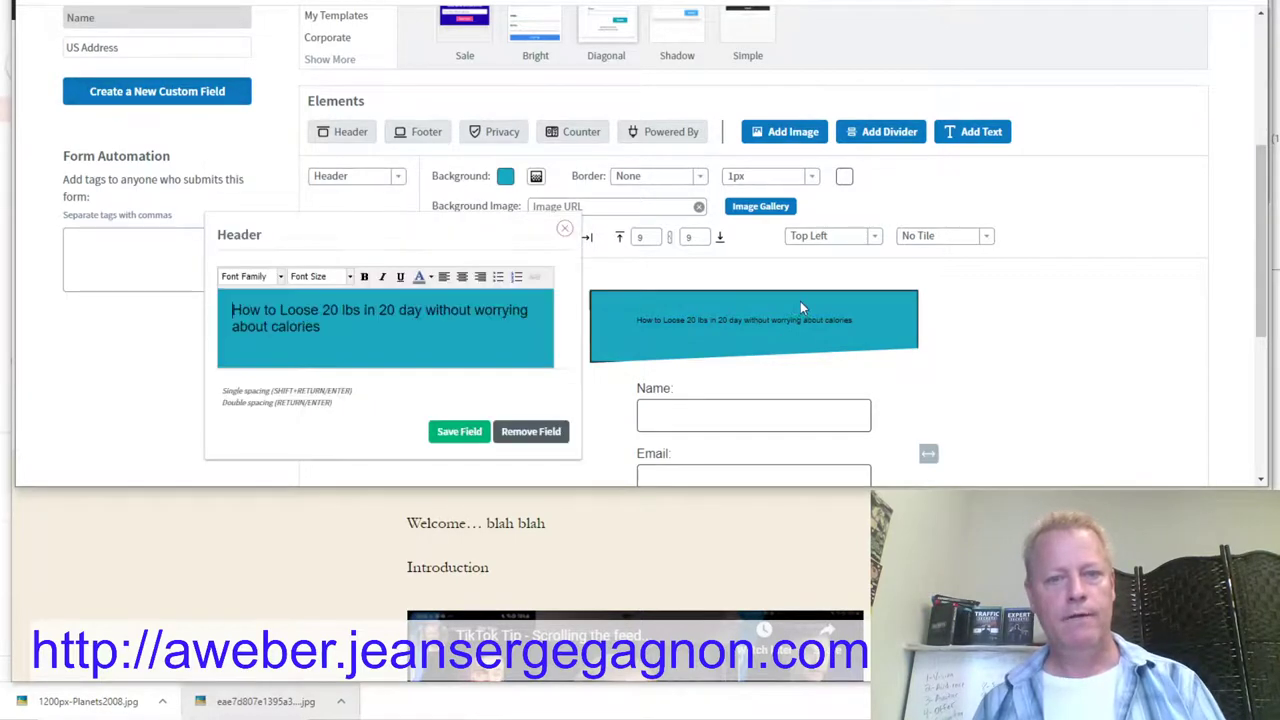
pyautogui.scroll(-2, 797, 295)
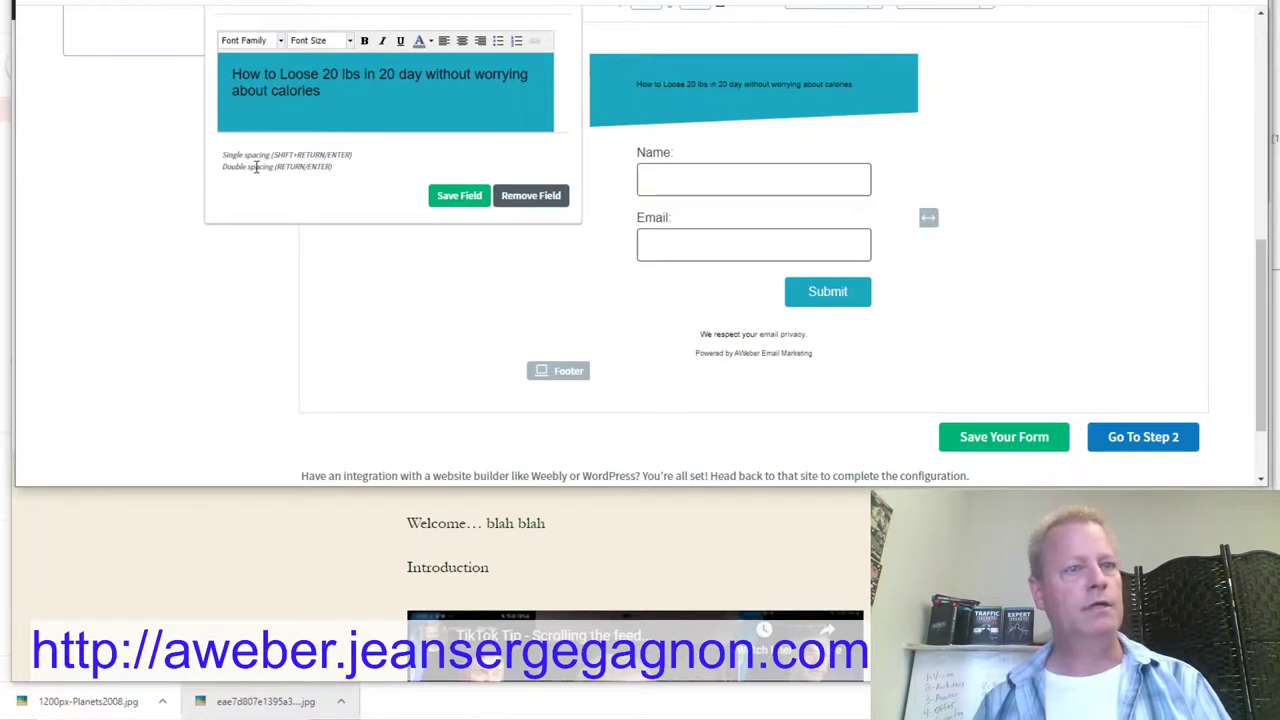
pyautogui.press('Return')
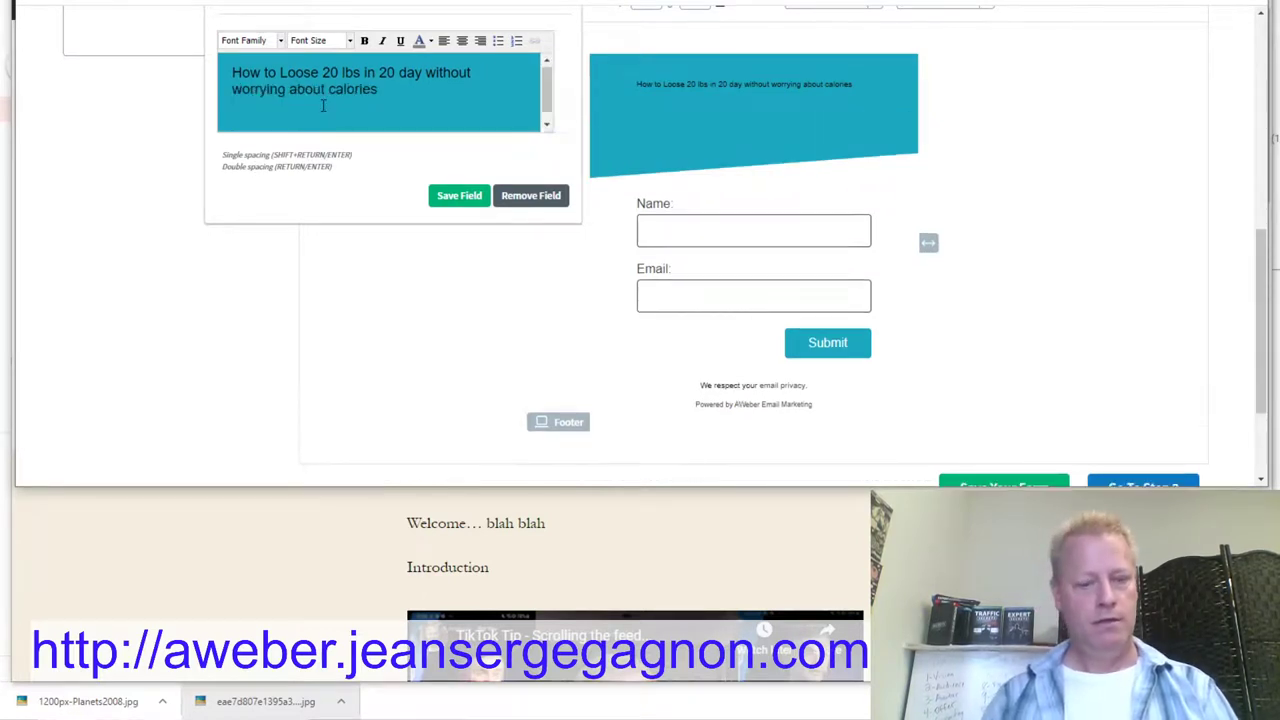
pyautogui.write('Enter your emai')
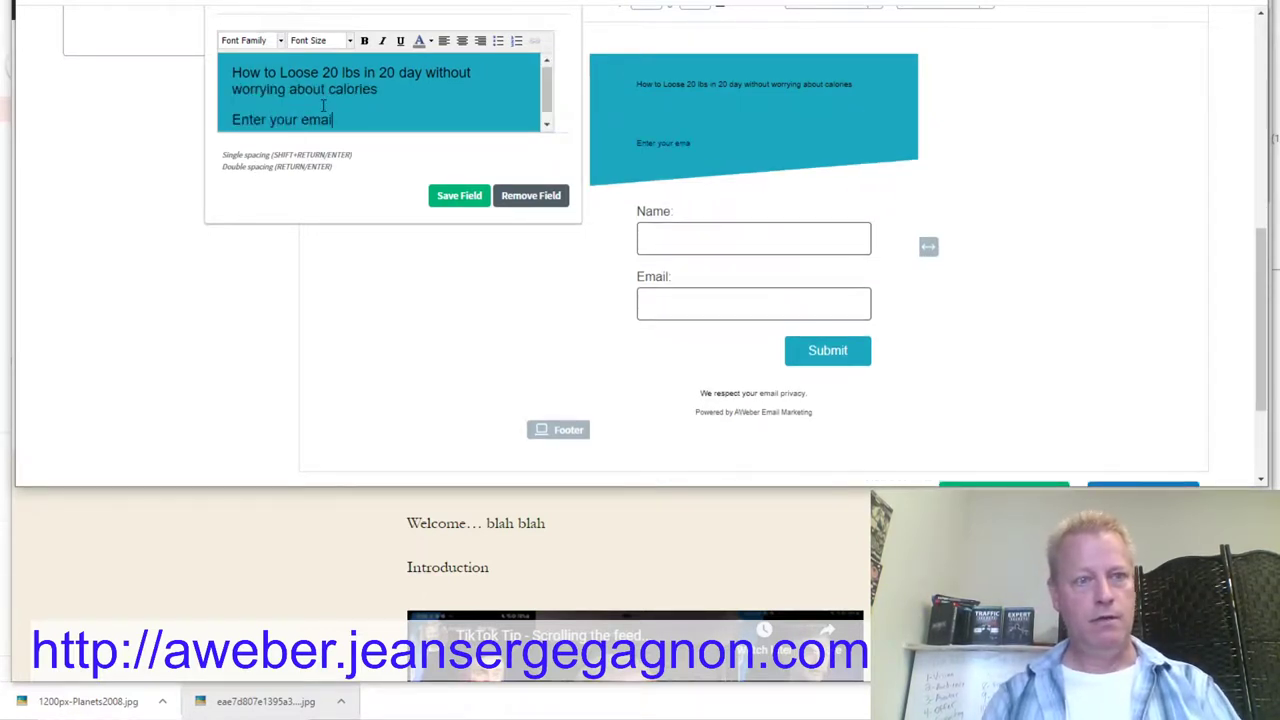
pyautogui.write('l for FREE access')
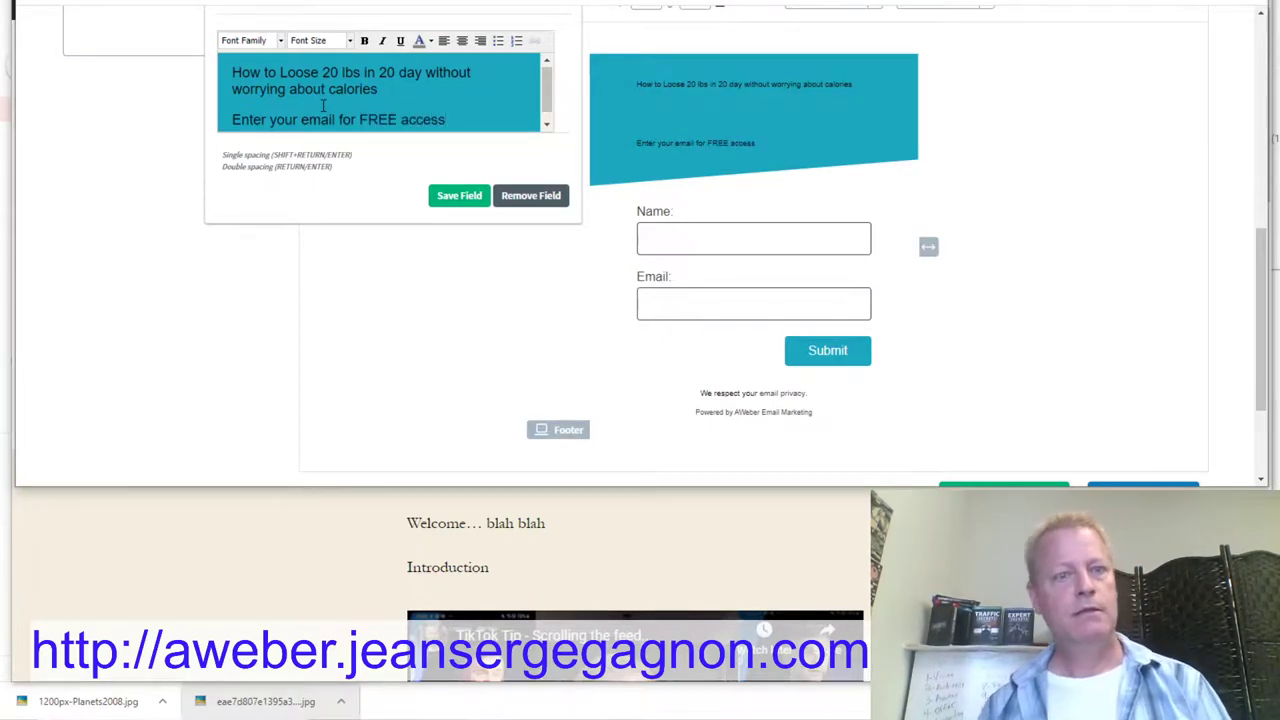
pyautogui.click(459, 195)
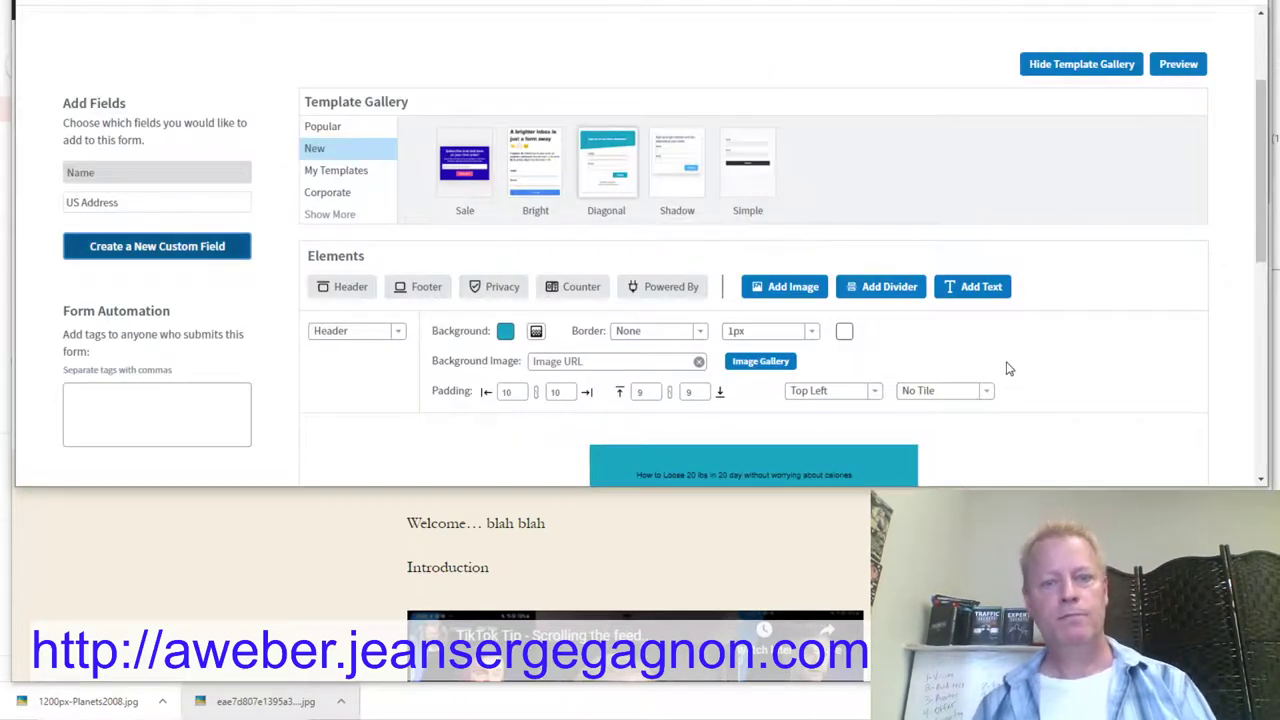
# Step: Set the header text size to 13px and save the field
pyautogui.scroll(-3, 1008, 369)
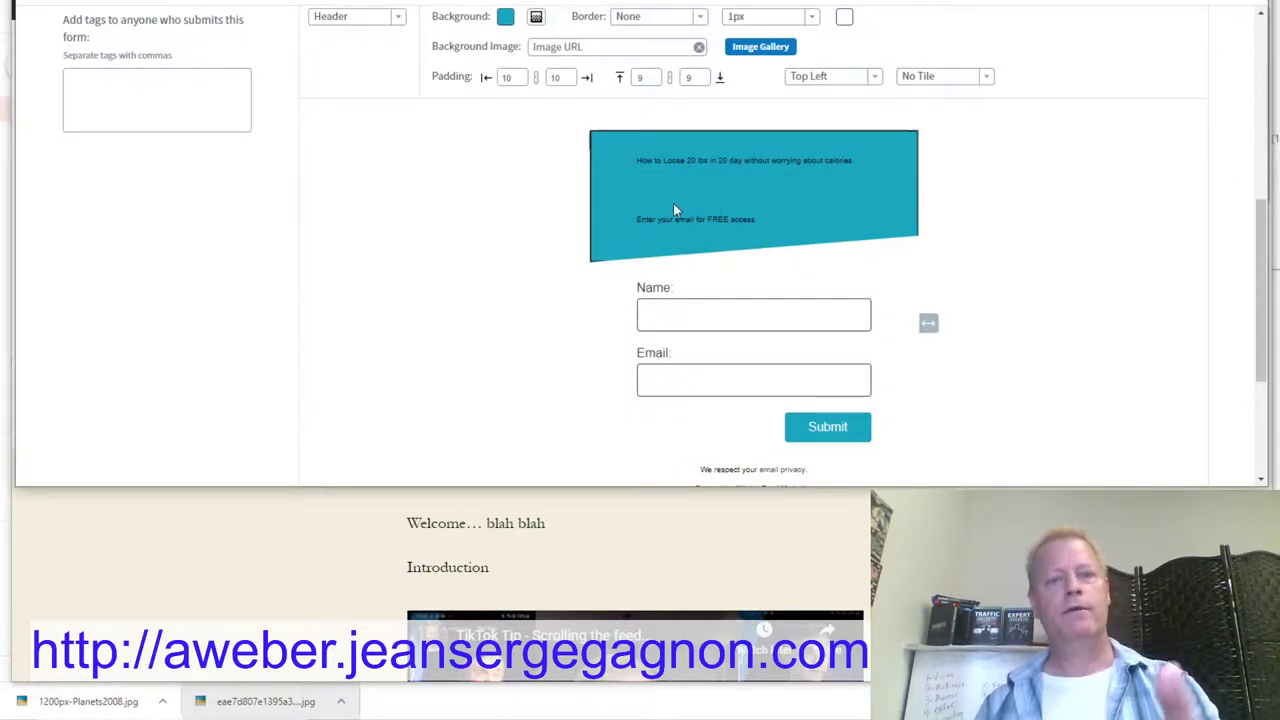
pyautogui.click(684, 172)
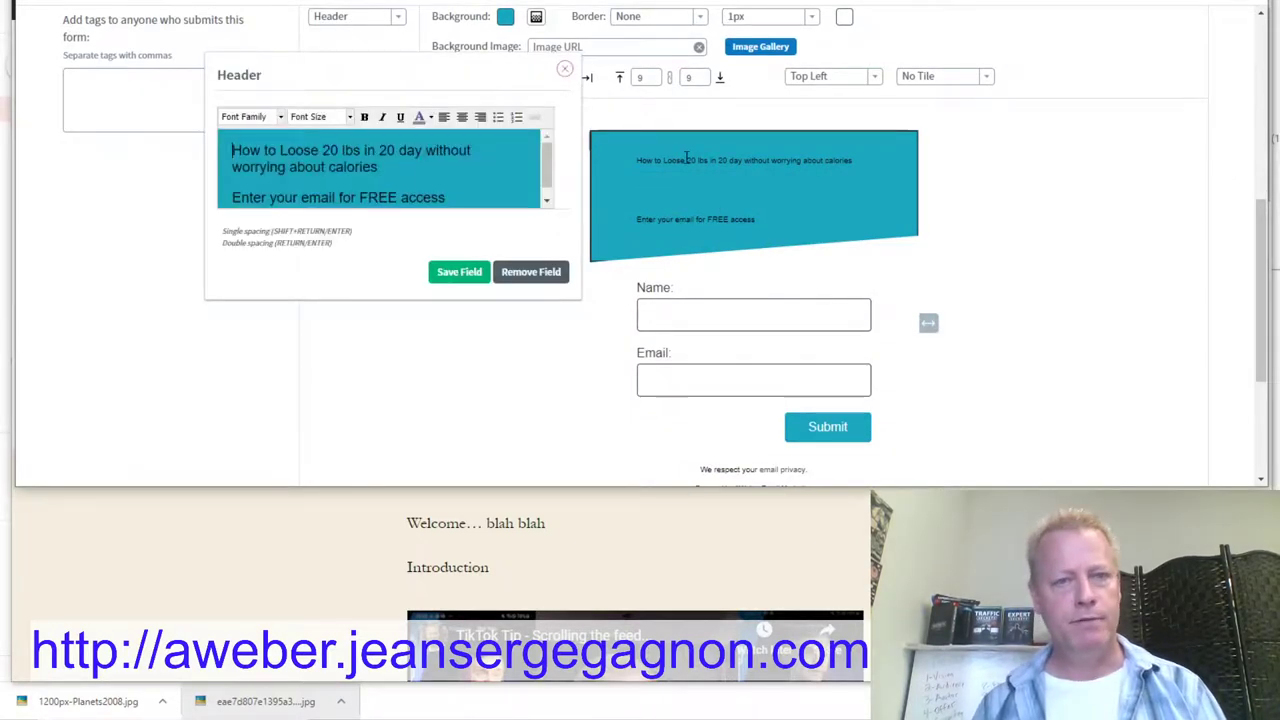
pyautogui.click(349, 117)
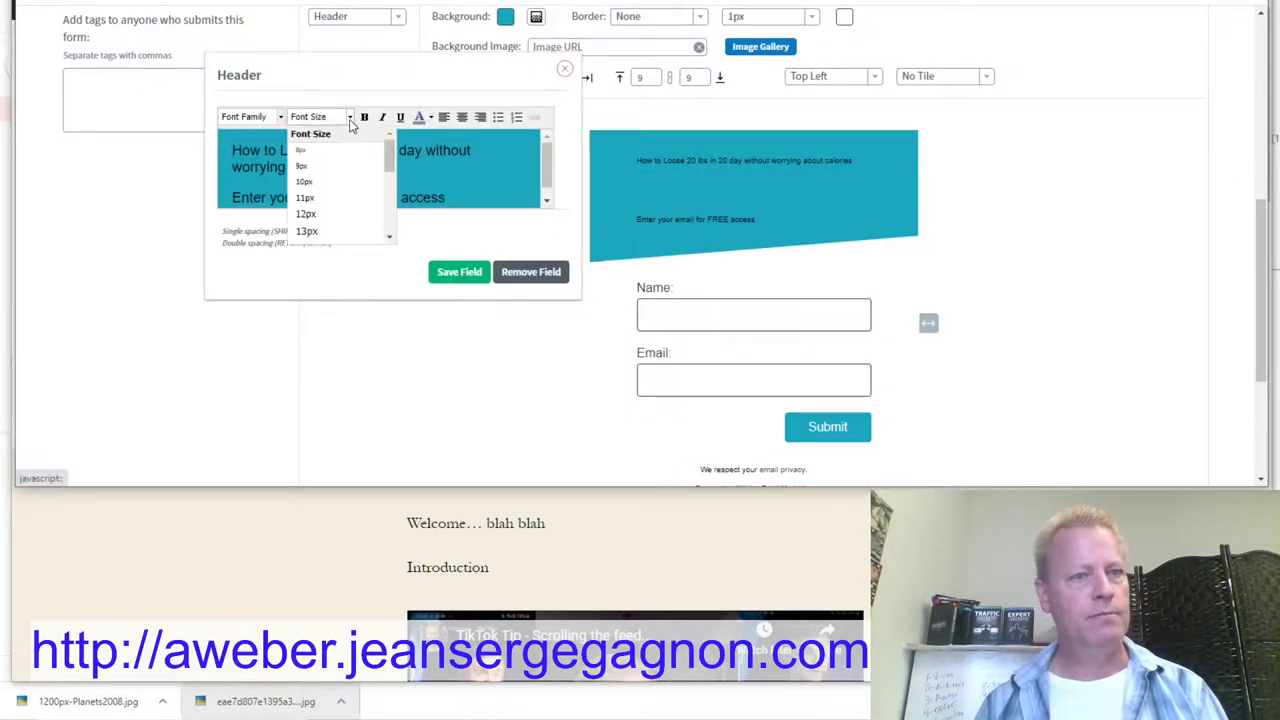
pyautogui.click(318, 231)
pyautogui.click(459, 272)
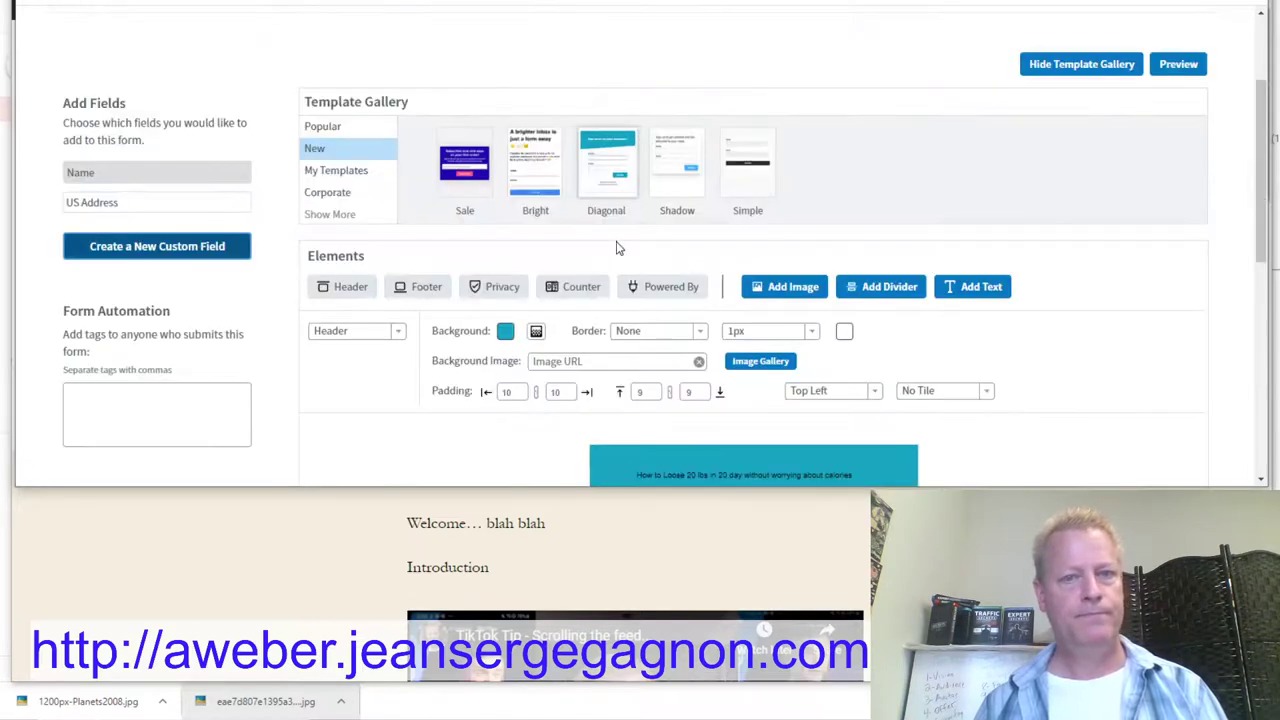
# Step: Make all the header text bold at 24px and save the field
pyautogui.scroll(-3, 790, 286)
pyautogui.click(718, 239)
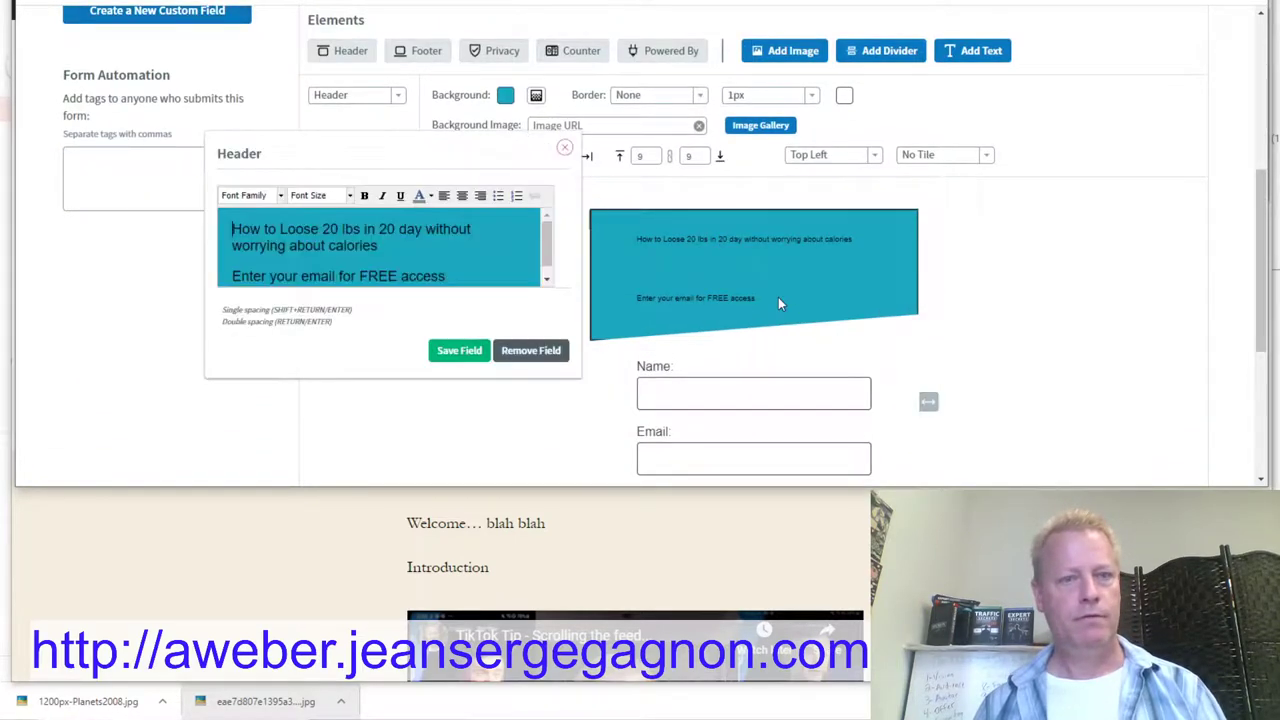
pyautogui.moveTo(446, 265); pyautogui.dragTo(198, 220)
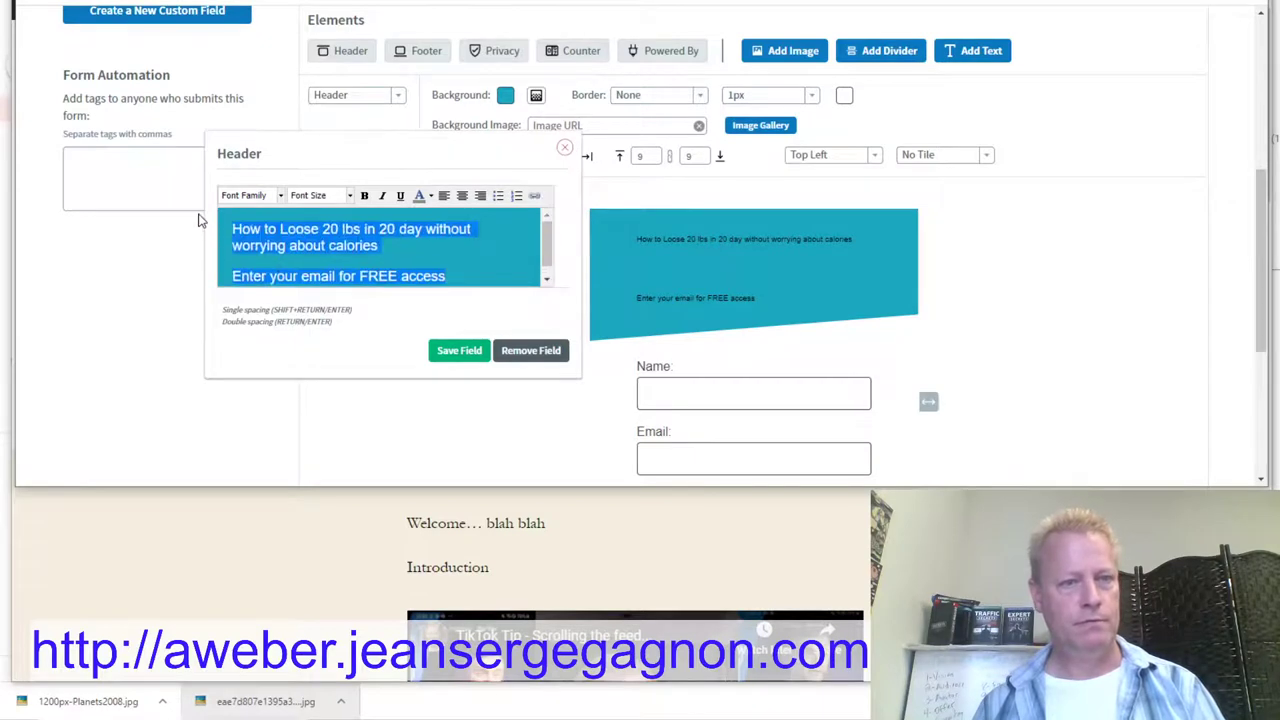
pyautogui.click(364, 196)
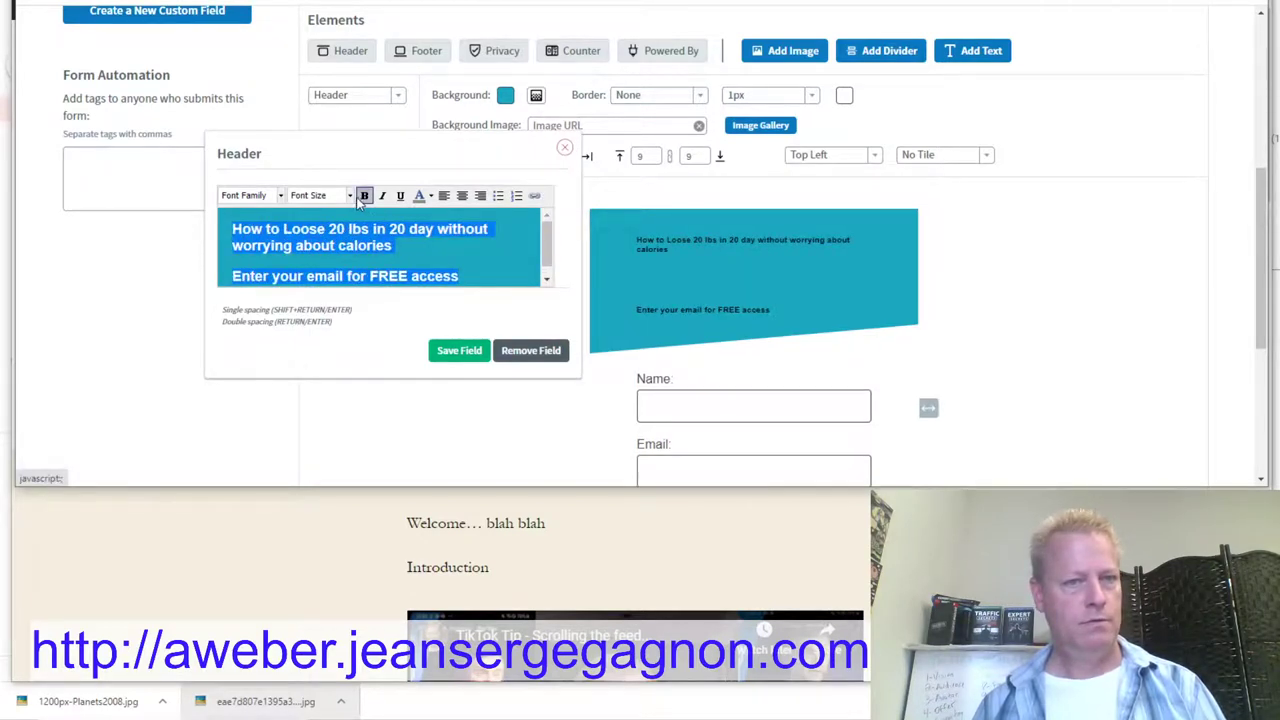
pyautogui.click(349, 196)
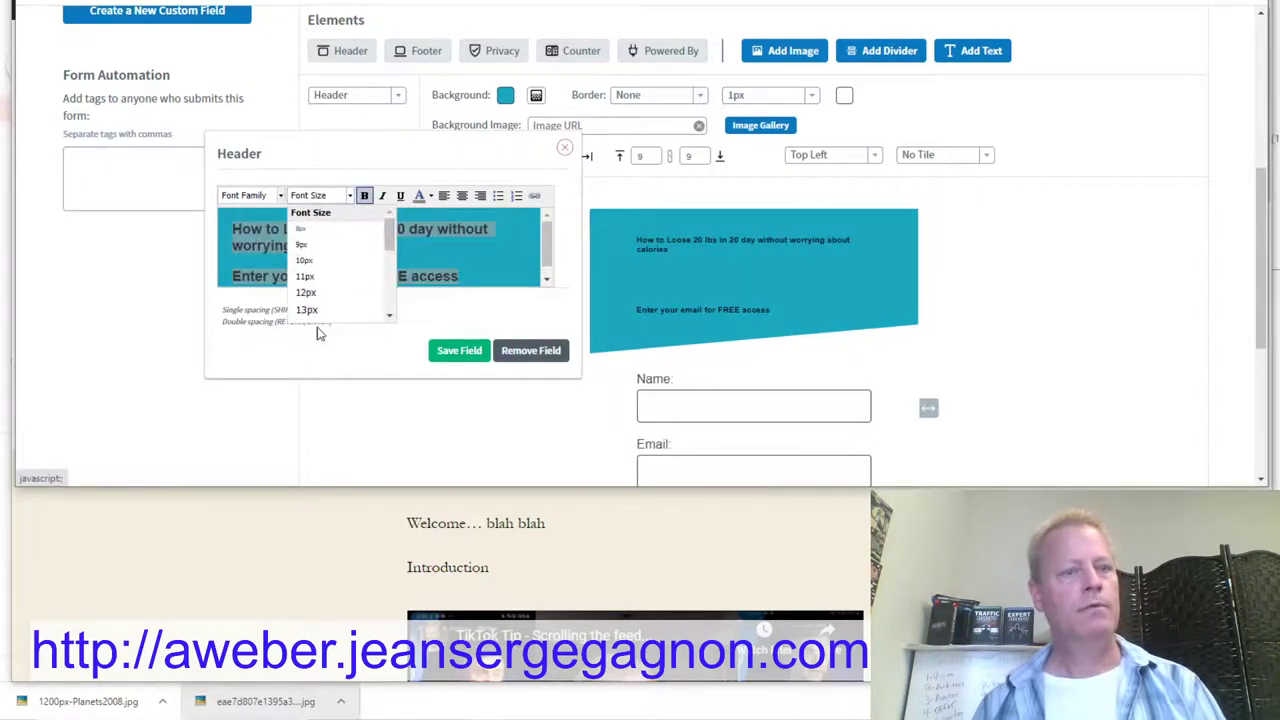
pyautogui.scroll(-5, 320, 309)
pyautogui.click(330, 241)
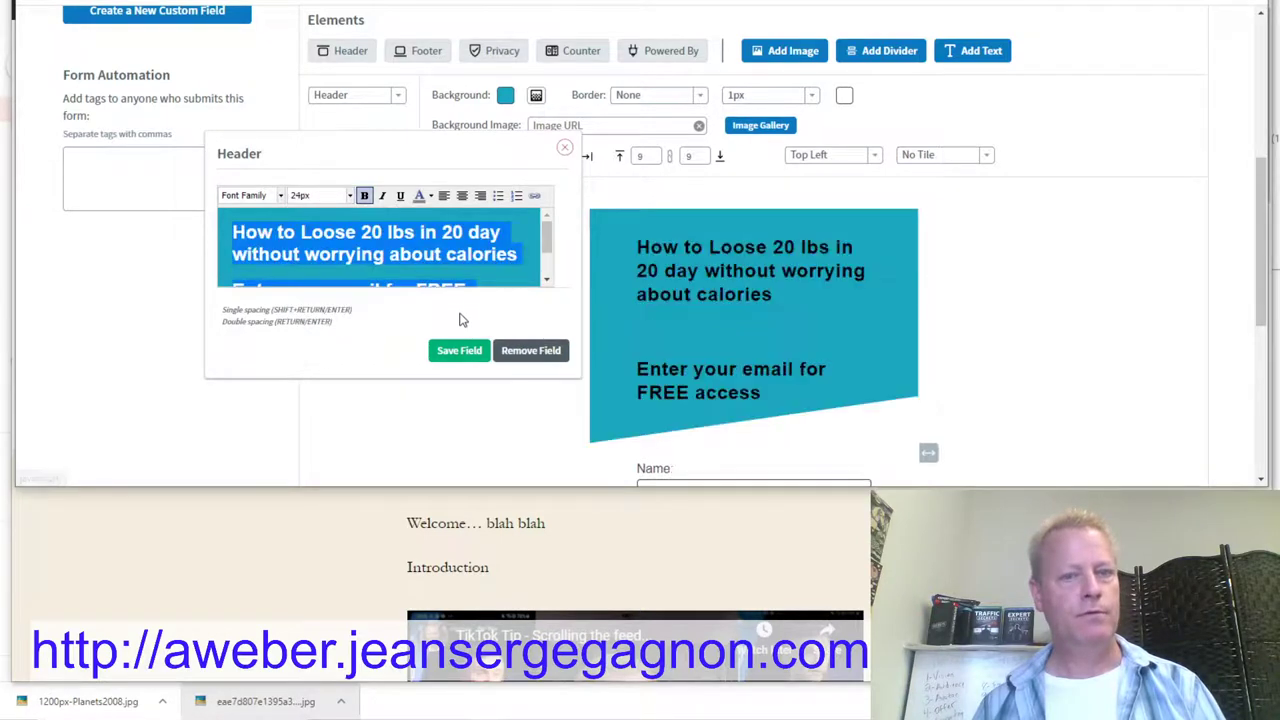
pyautogui.click(459, 350)
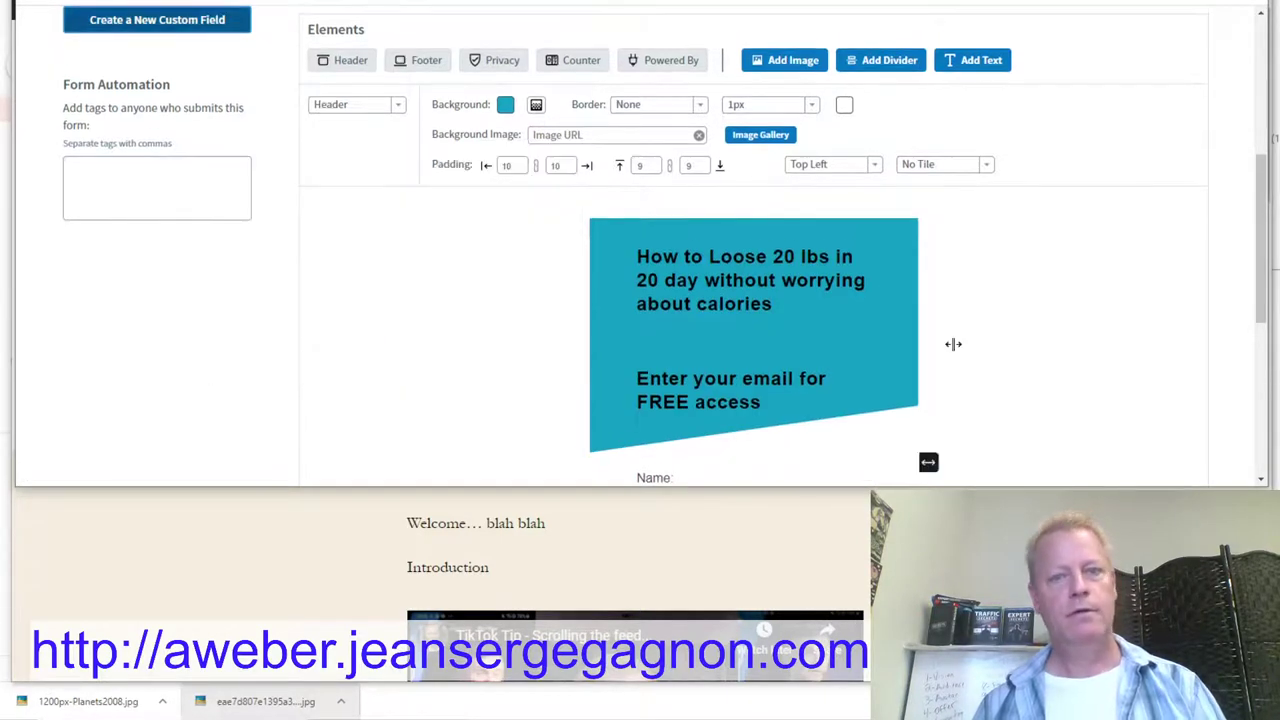
pyautogui.scroll(-3, 1015, 352)
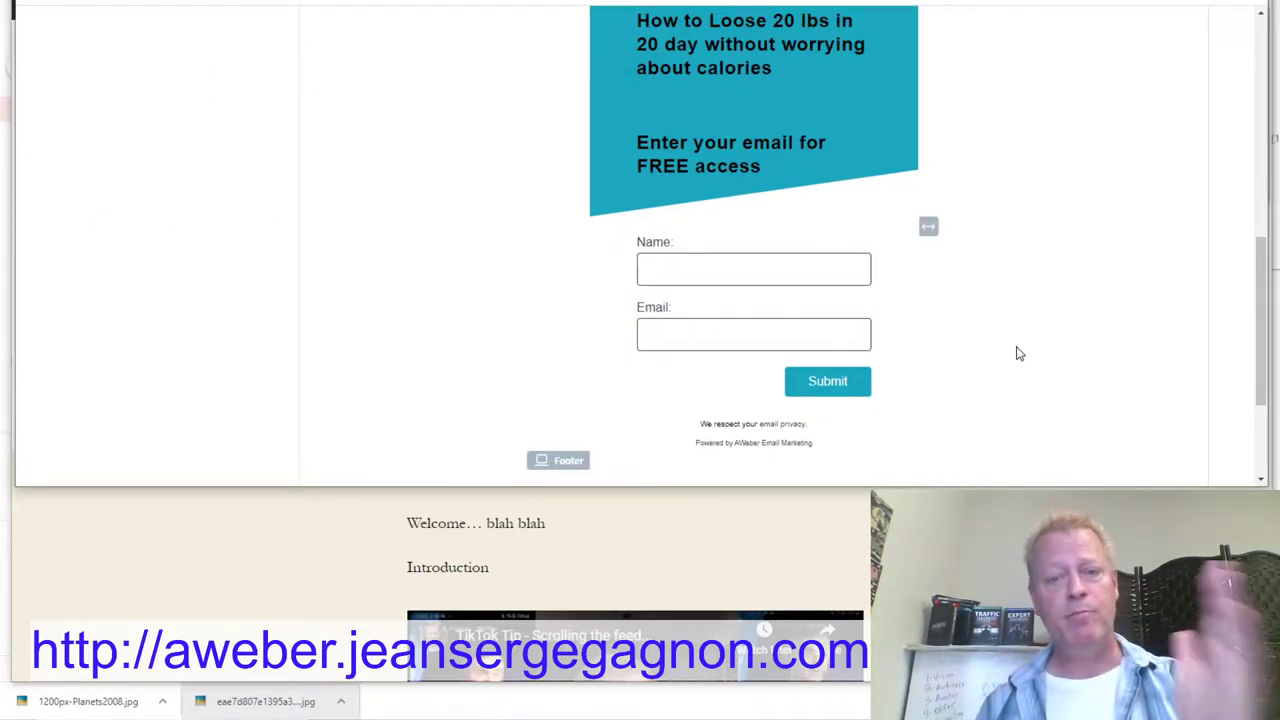
# Step: Save the web form design, moving on to the Settings step for 'My Web Form'
pyautogui.scroll(-2, 1017, 334)
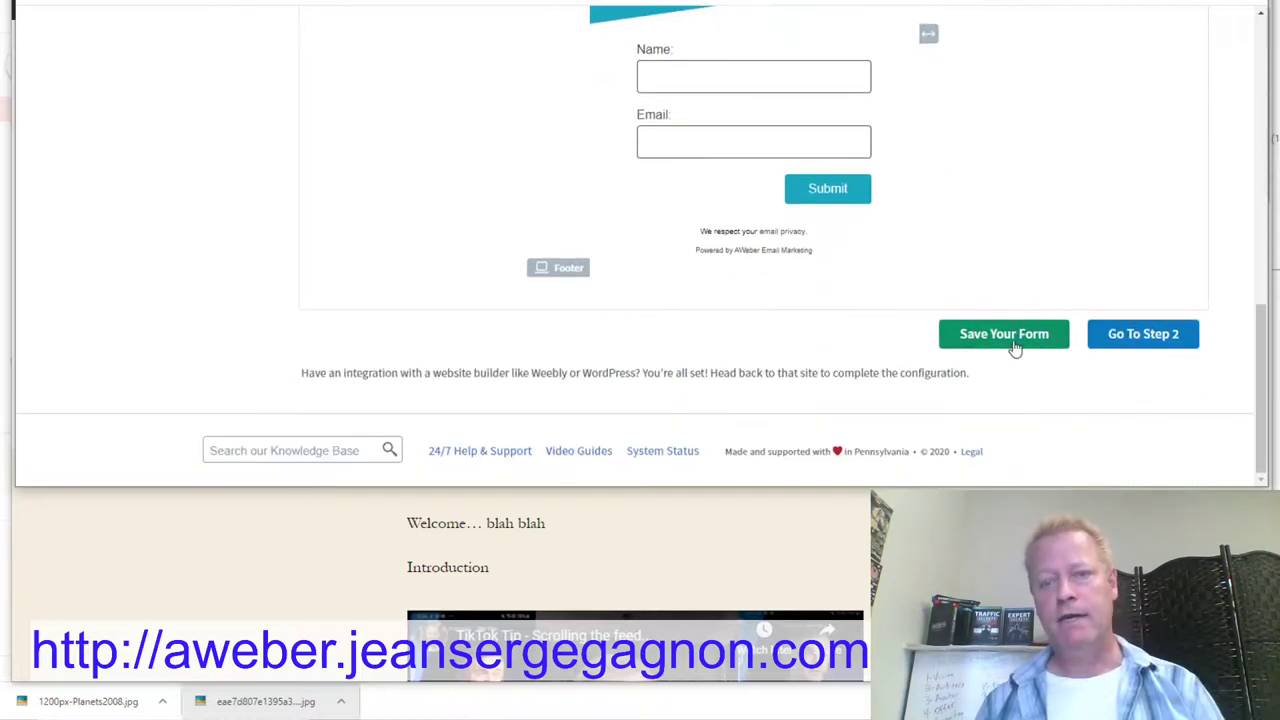
pyautogui.click(1014, 342)
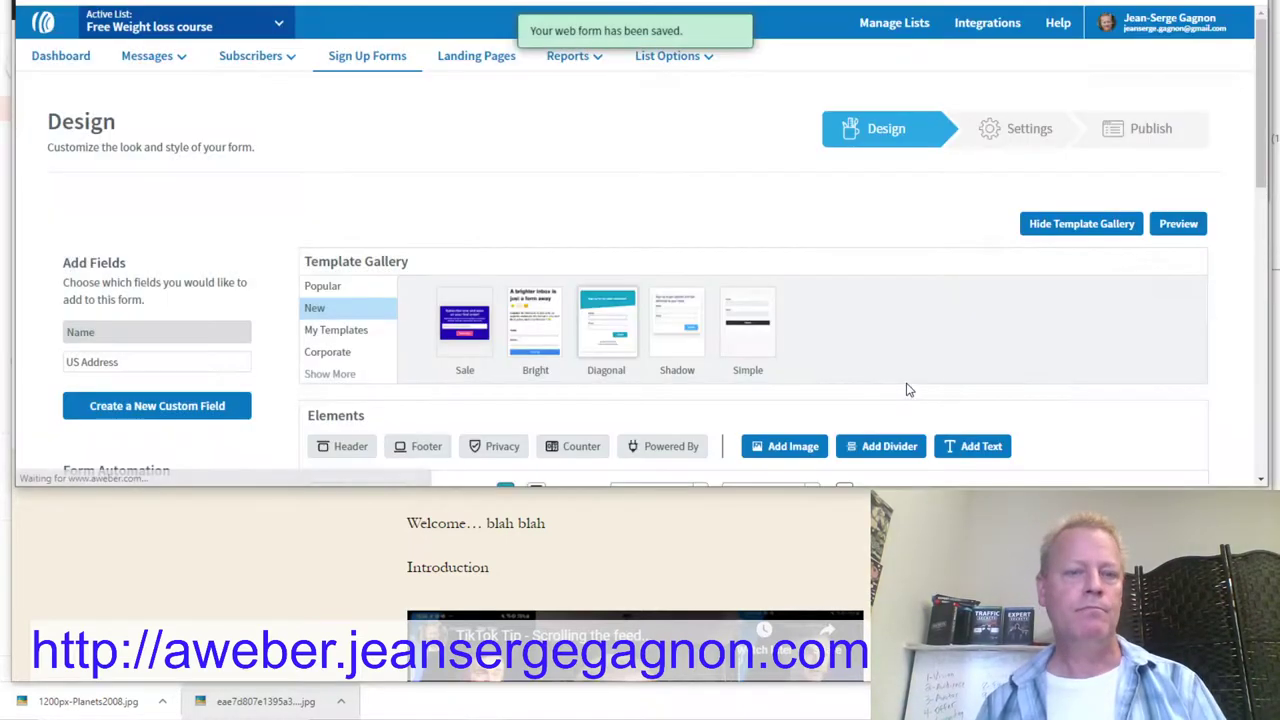
pyautogui.scroll(-5, 890, 380)
pyautogui.scroll(-5, 875, 372)
# Step: Save the form settings and continue to Step 3, the Publish page
pyautogui.click(1138, 338)
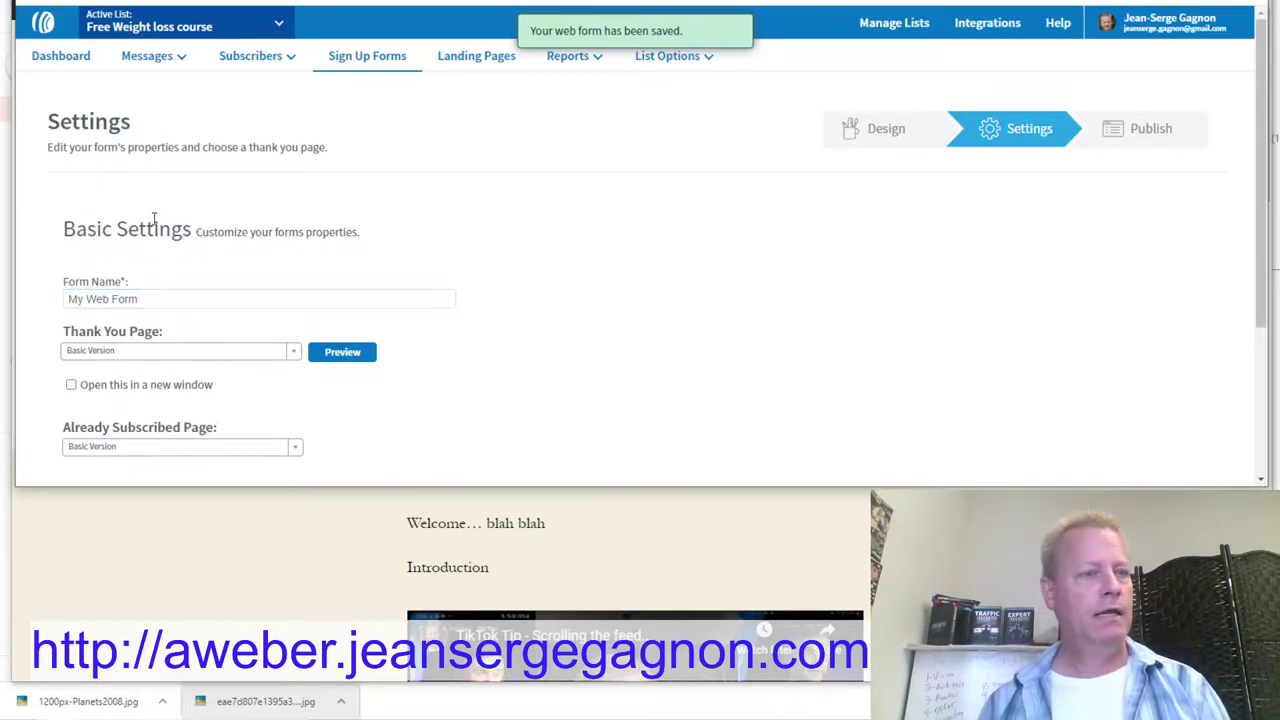
pyautogui.scroll(-3, 395, 165)
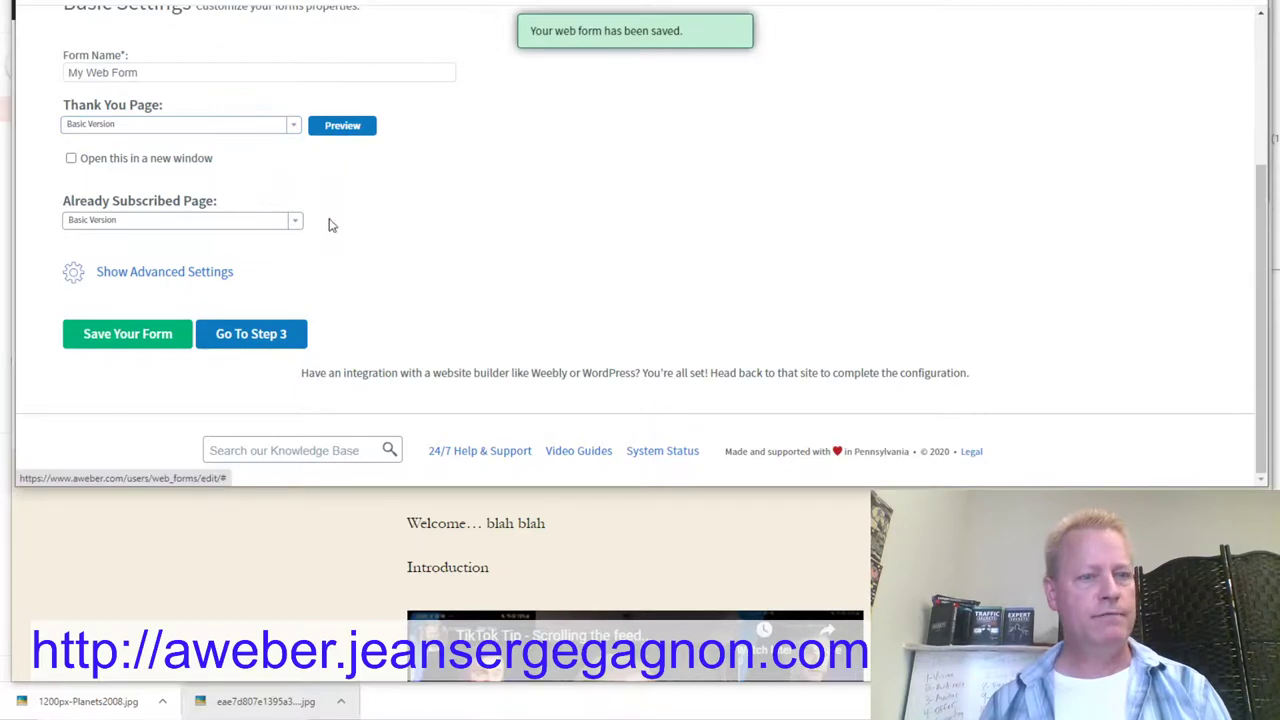
pyautogui.click(152, 336)
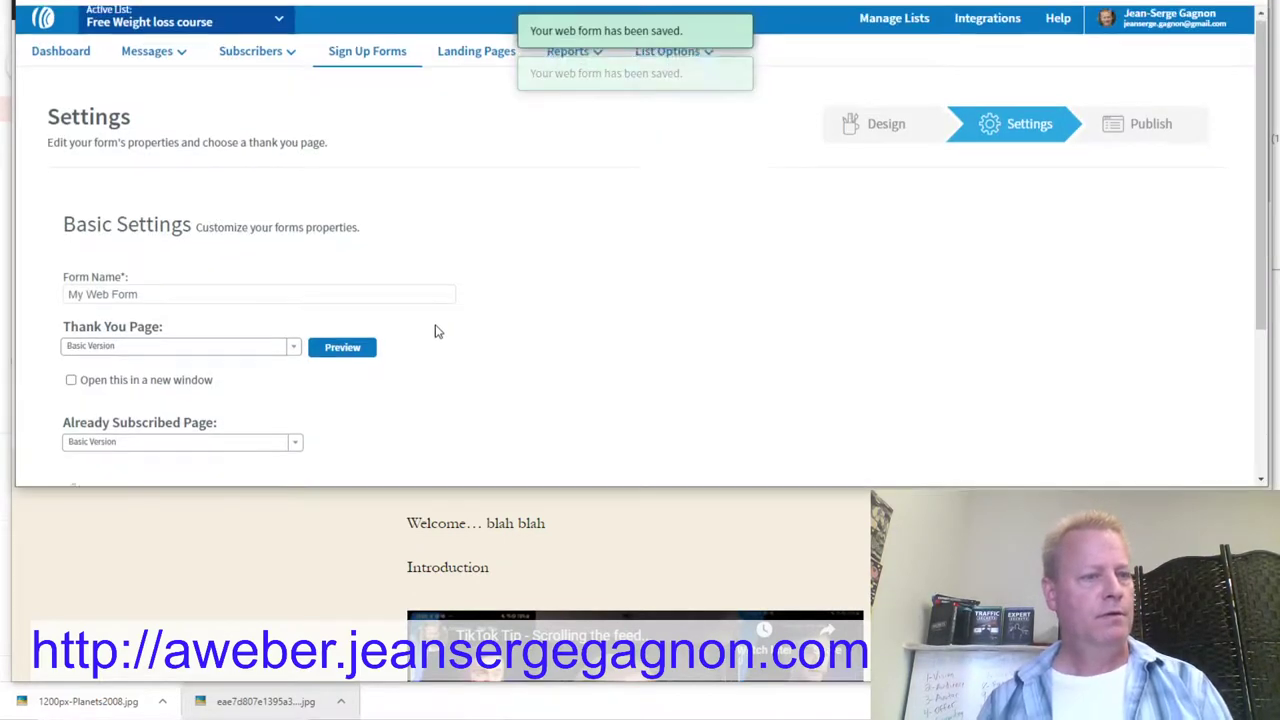
pyautogui.scroll(-3, 434, 331)
pyautogui.click(297, 336)
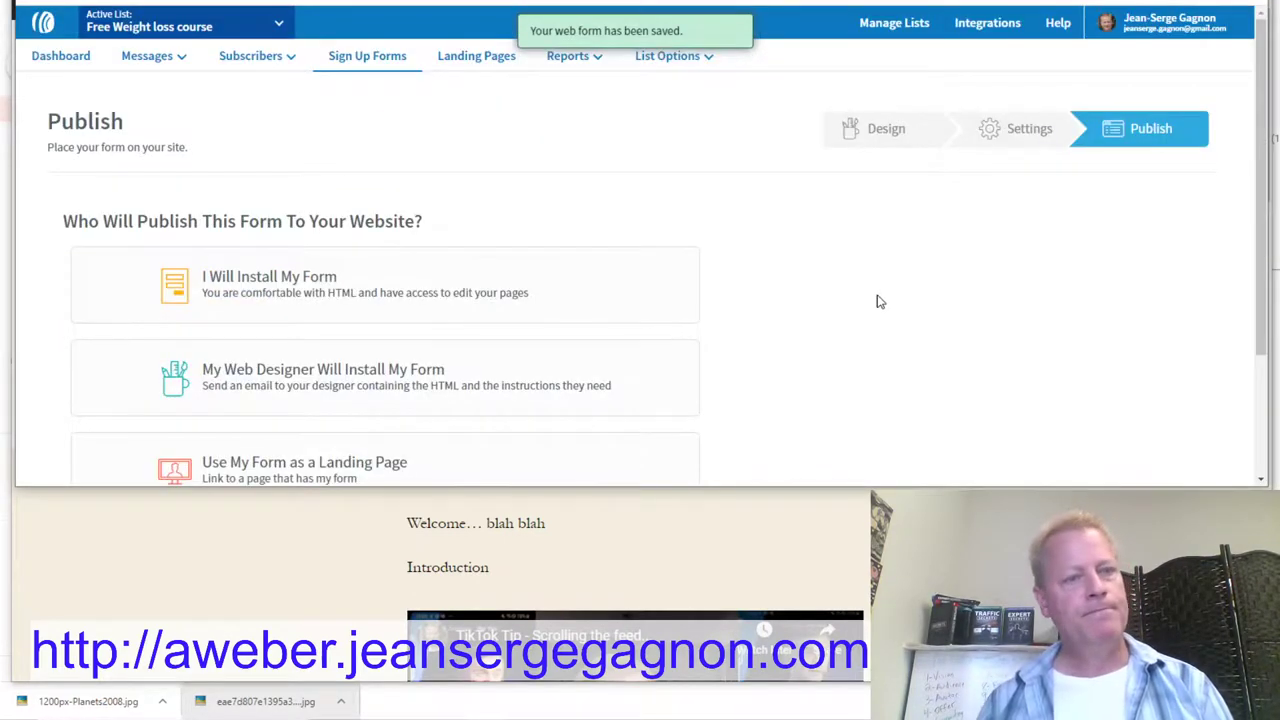
# Step: Publish the form as a landing page and paste its URL into the incognito window
pyautogui.scroll(-3, 880, 302)
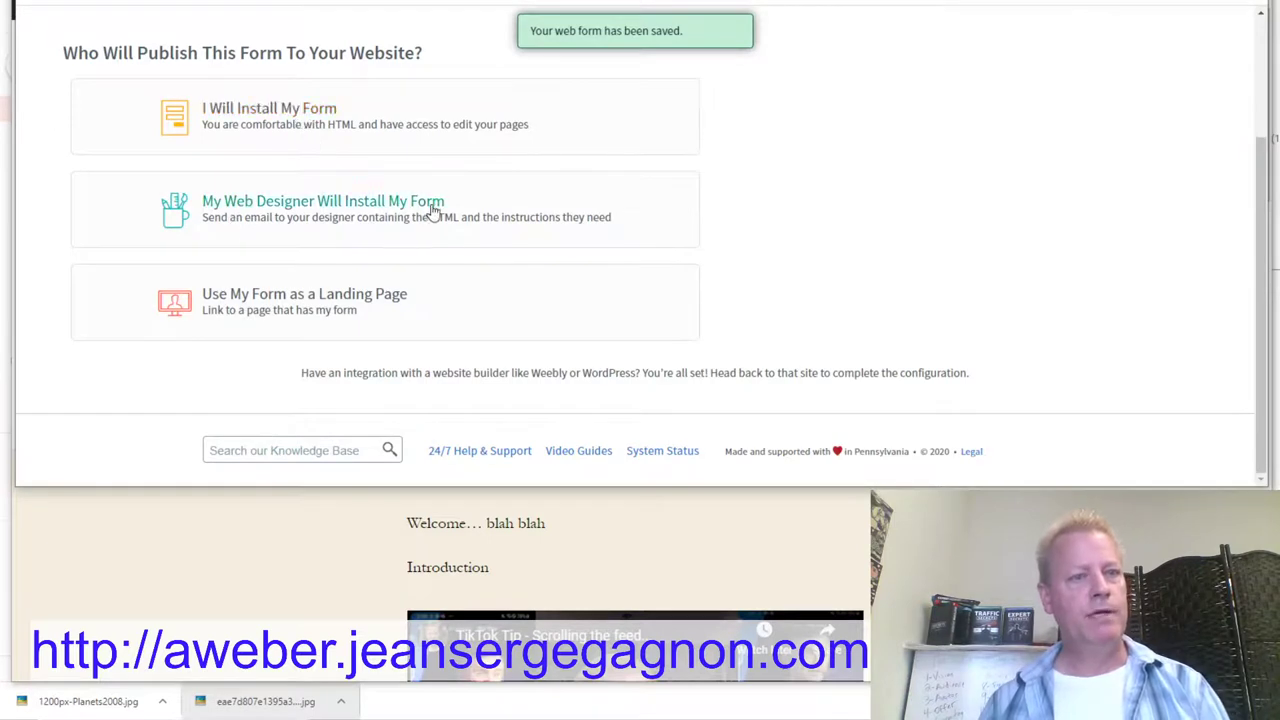
pyautogui.click(276, 300)
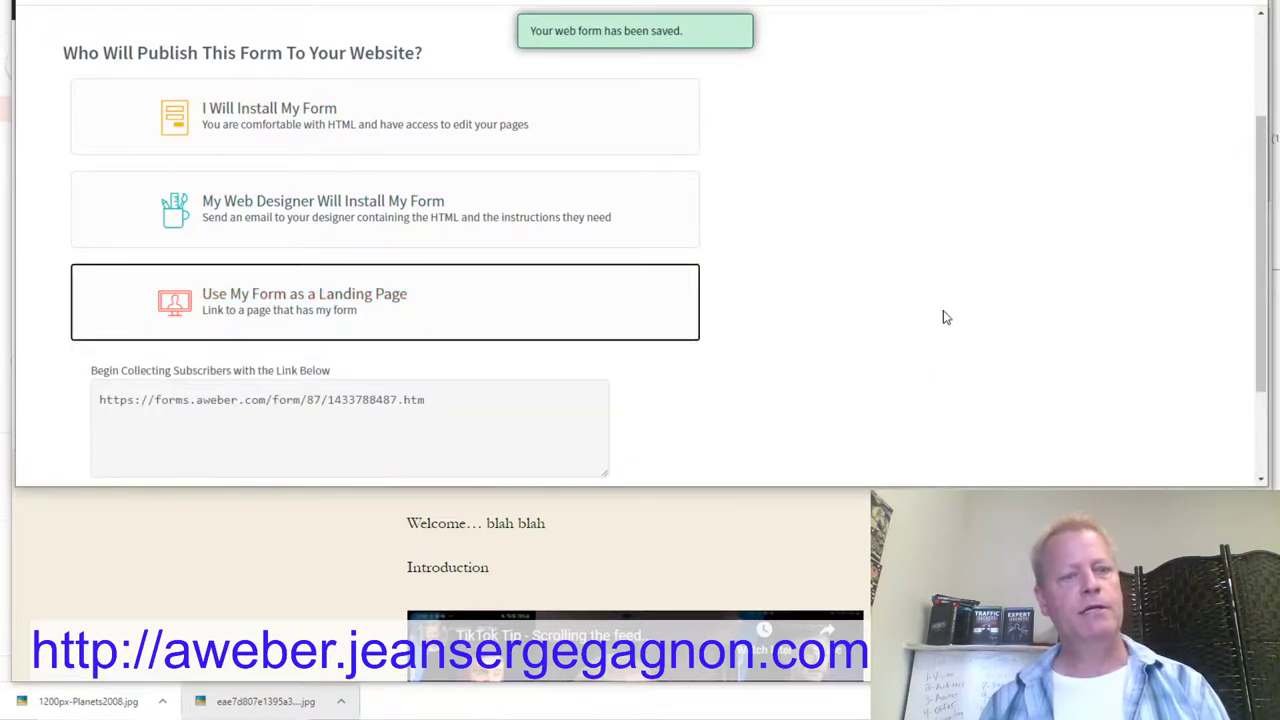
pyautogui.scroll(-2, 945, 318)
pyautogui.click(420, 264)
pyautogui.tripleClick(444, 258)
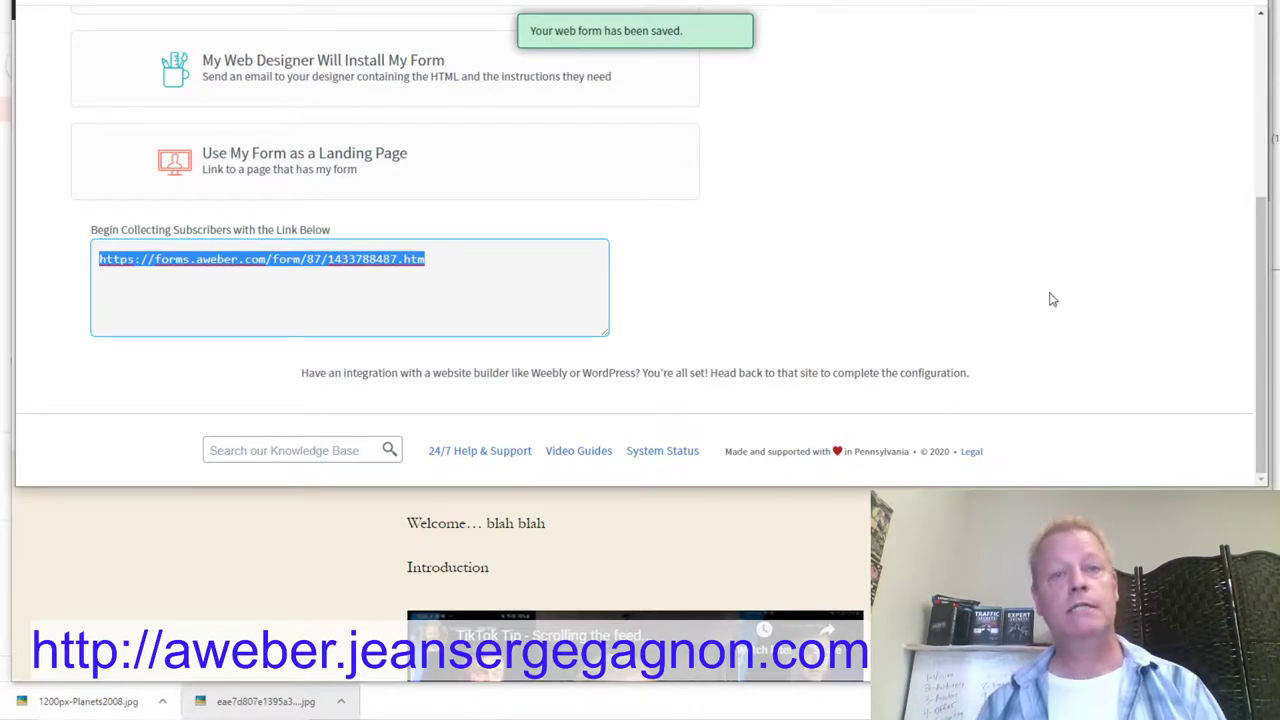
pyautogui.hotkey('alt', 'Tab')
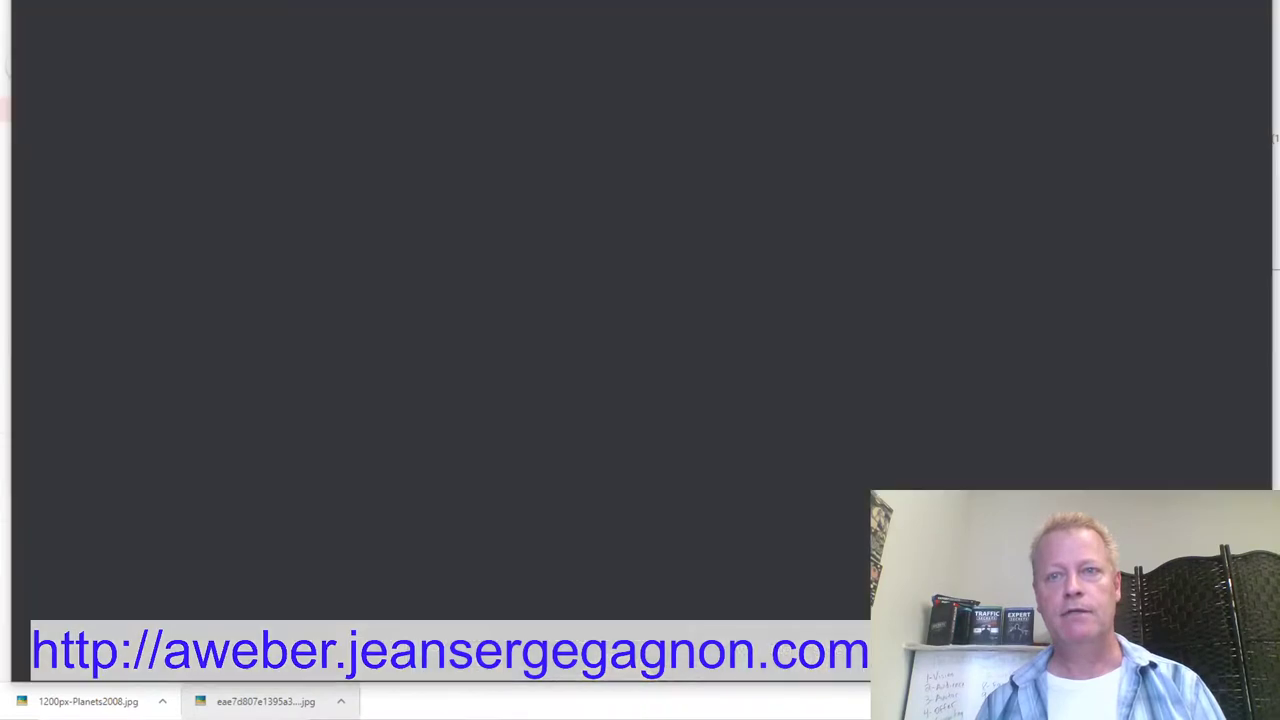
pyautogui.write('https://forms.aweber.com/form/87/1453784417.htm')
# Step: Load the landing page and submit it with a test subscriber's name and e-mail address
pyautogui.press('Return')
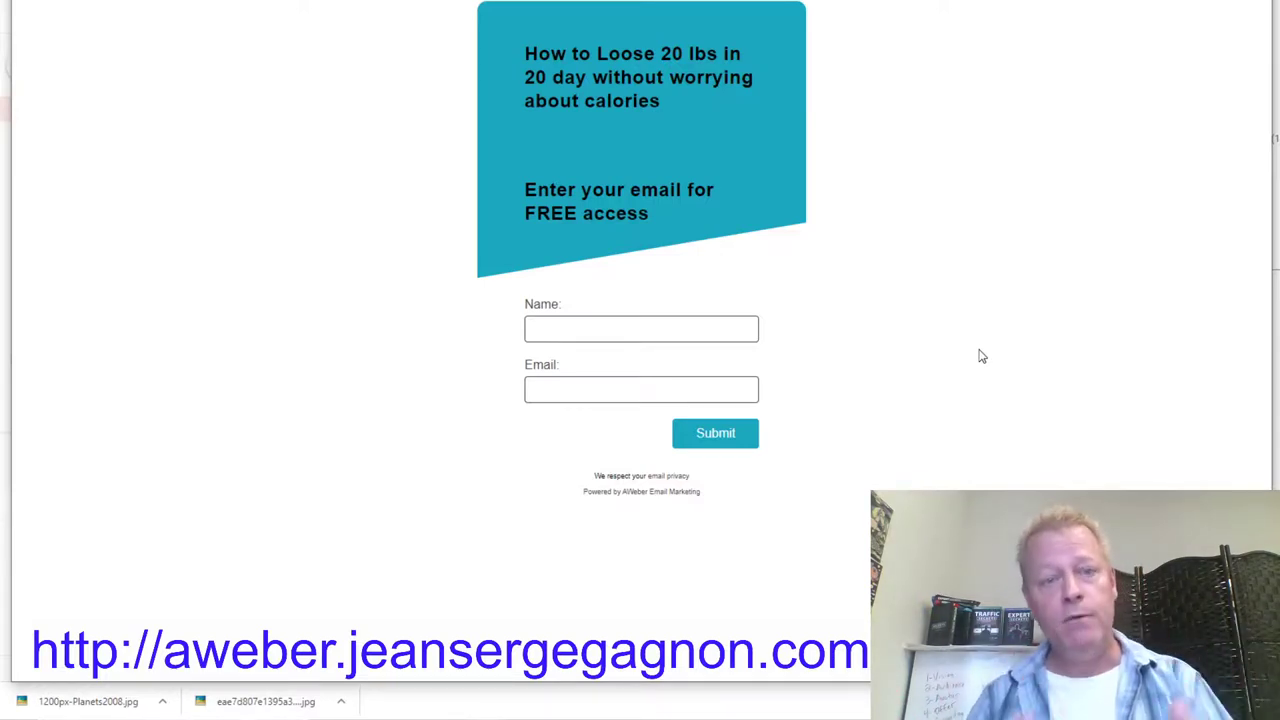
pyautogui.click(624, 325)
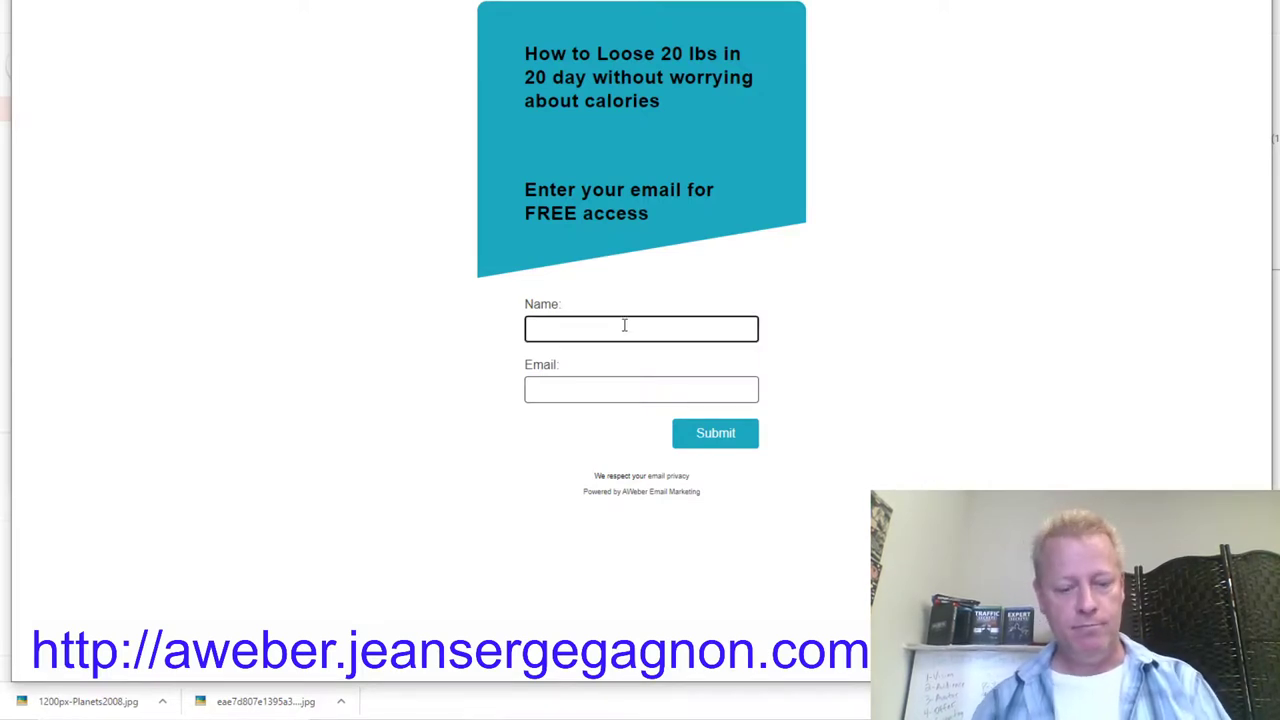
pyautogui.write('Bob Tester')
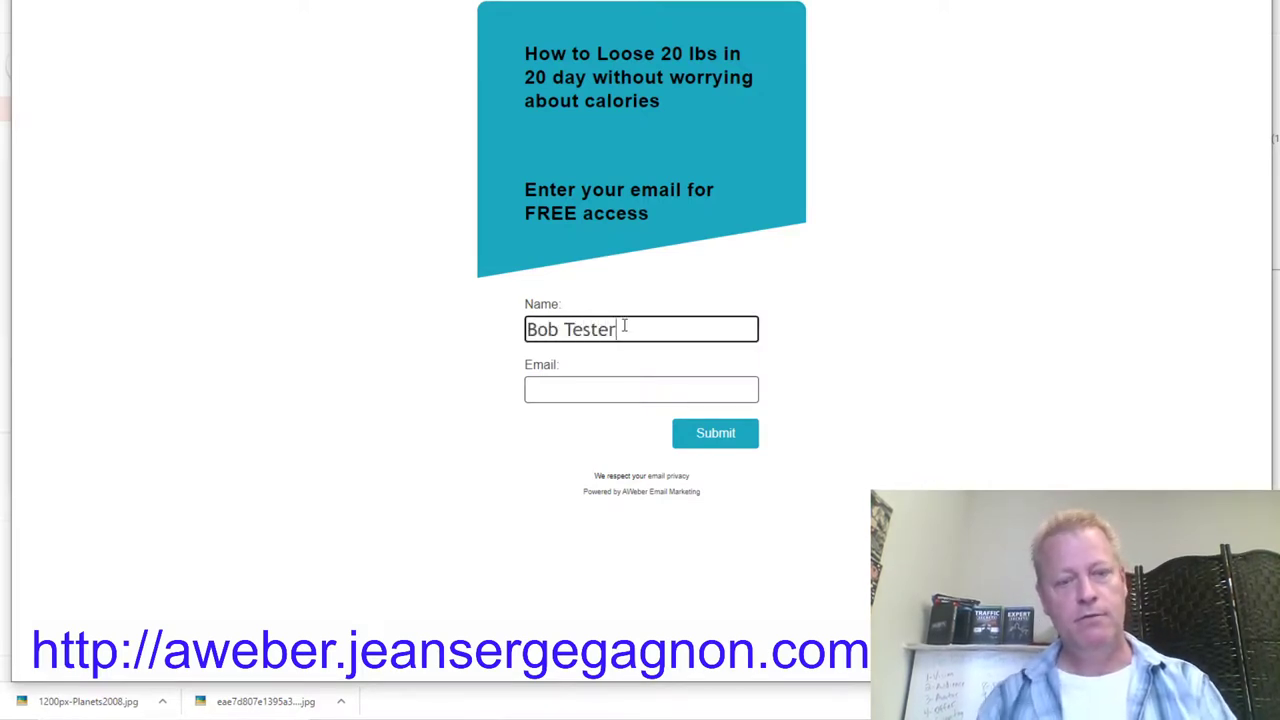
pyautogui.click(592, 389)
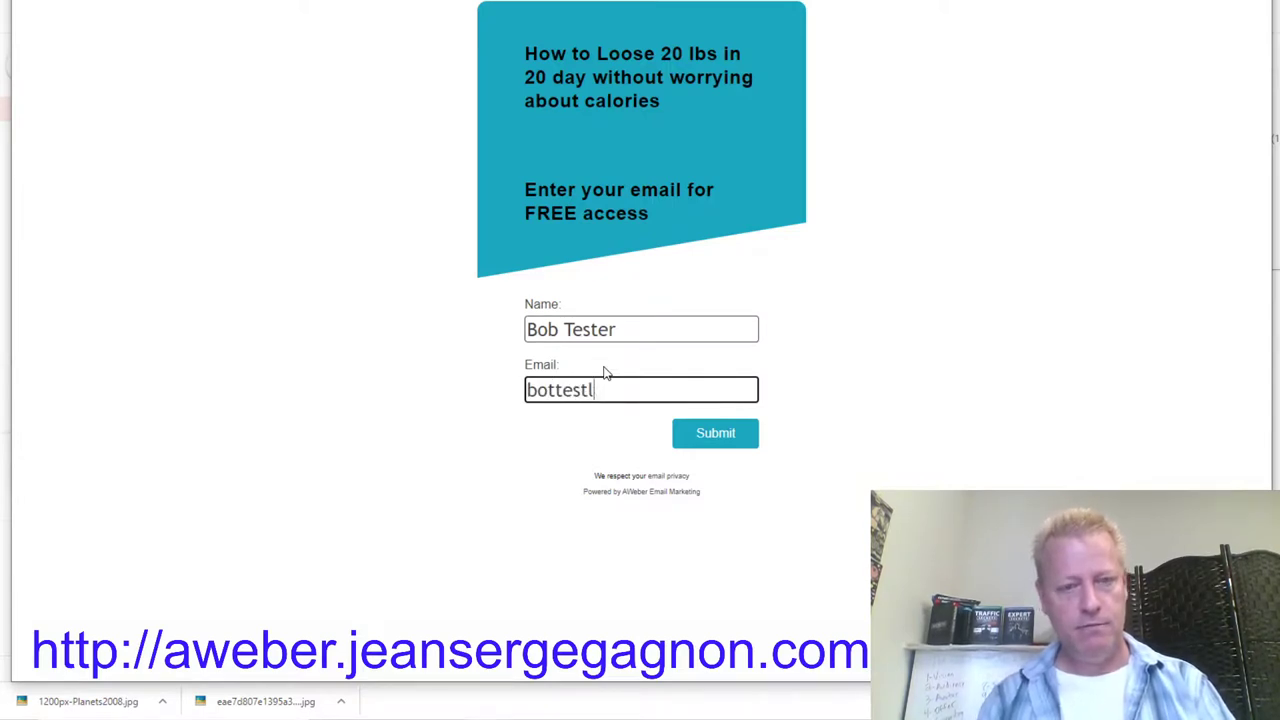
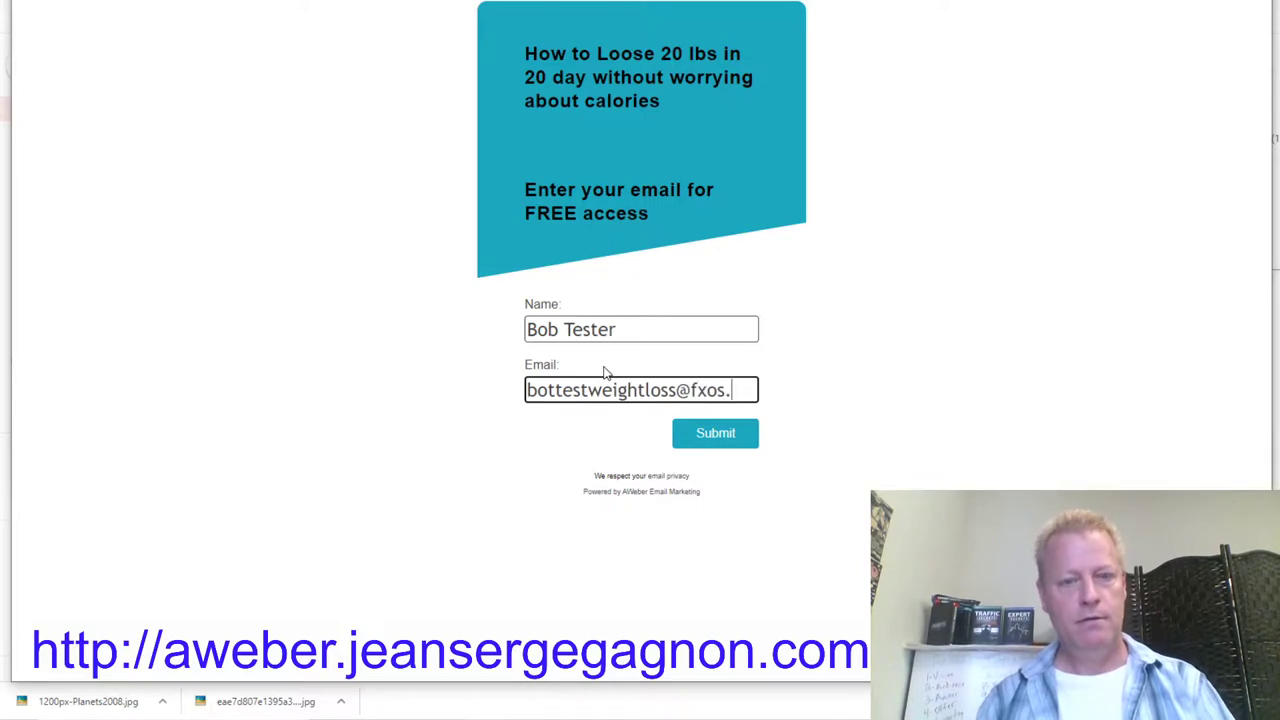
pyautogui.click(720, 442)
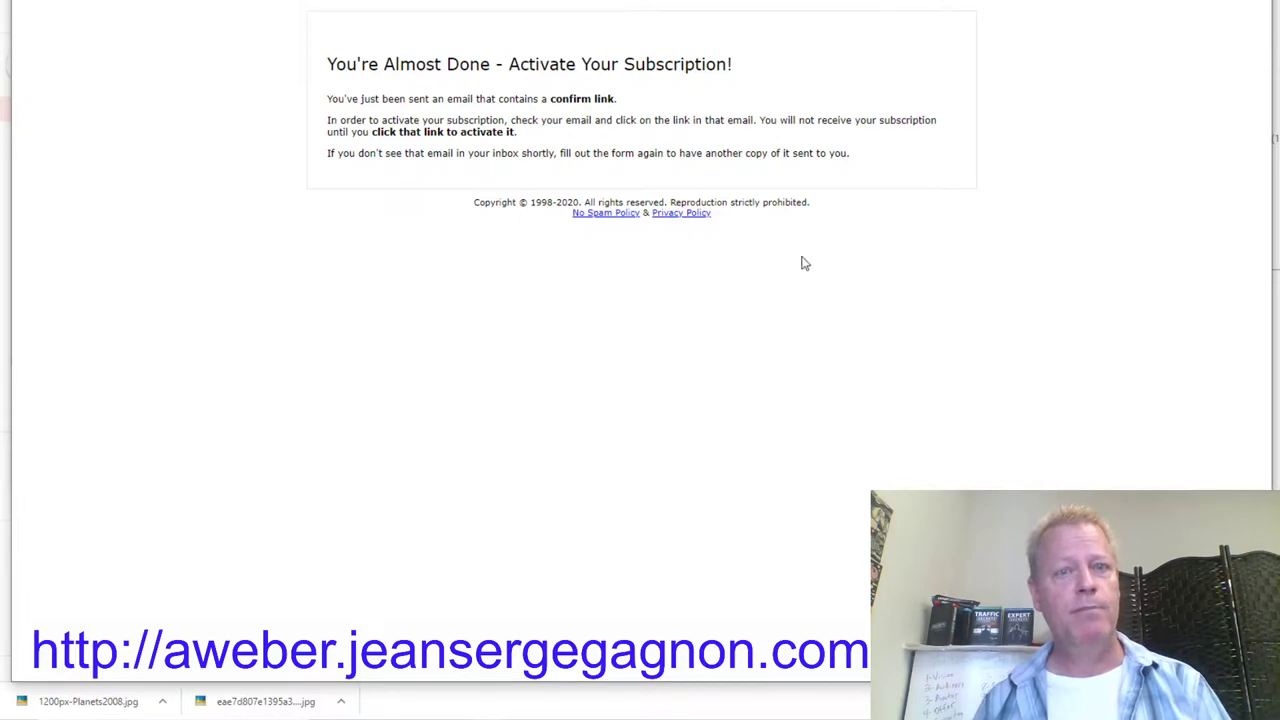
# Step: Highlight the sentence about the emailed confirm link, then clear the highlight
pyautogui.moveTo(368, 100); pyautogui.dragTo(566, 100)
pyautogui.click(551, 121)
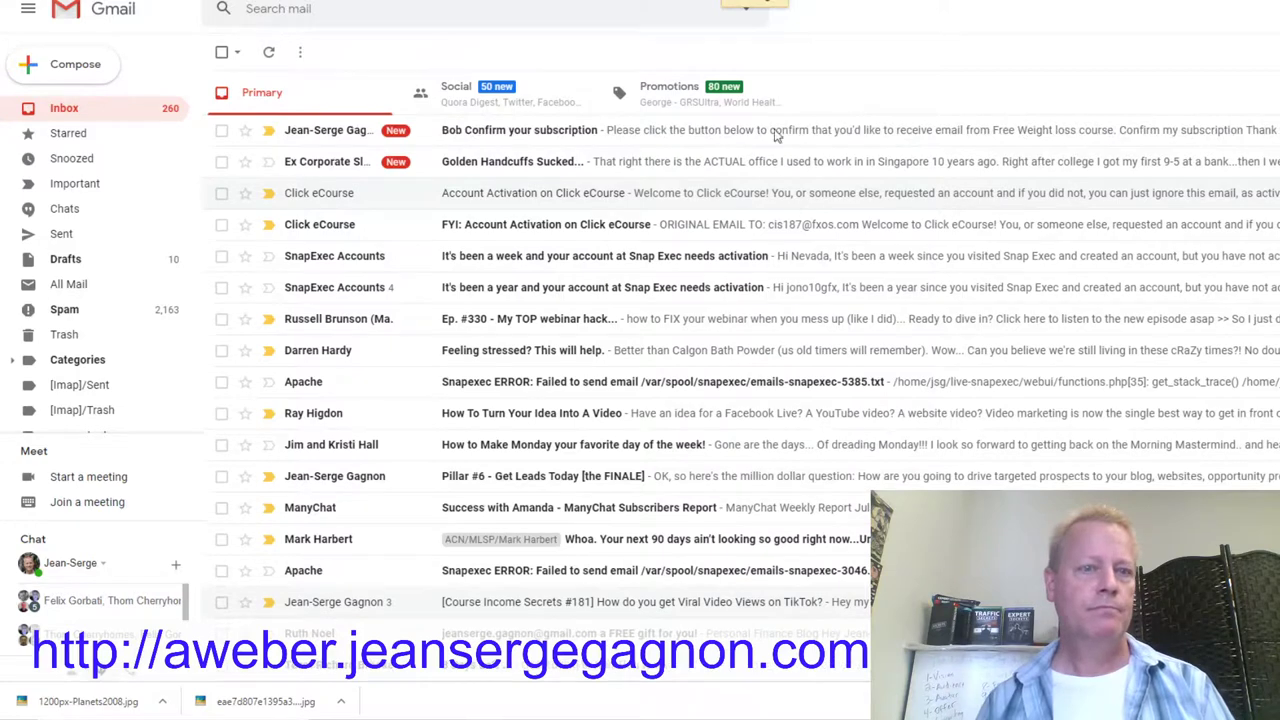
# Step: Open the confirmation email and confirm the subscription through its link in a private window
pyautogui.click(549, 133)
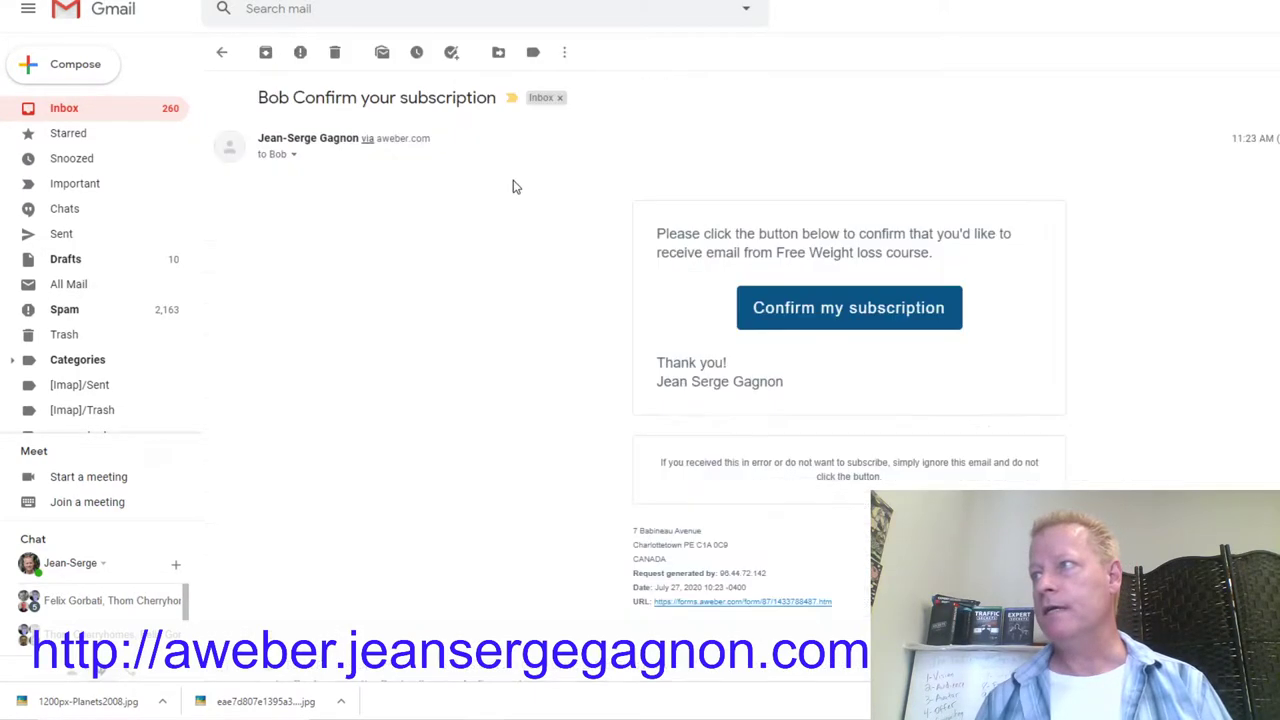
pyautogui.rightClick(869, 312)
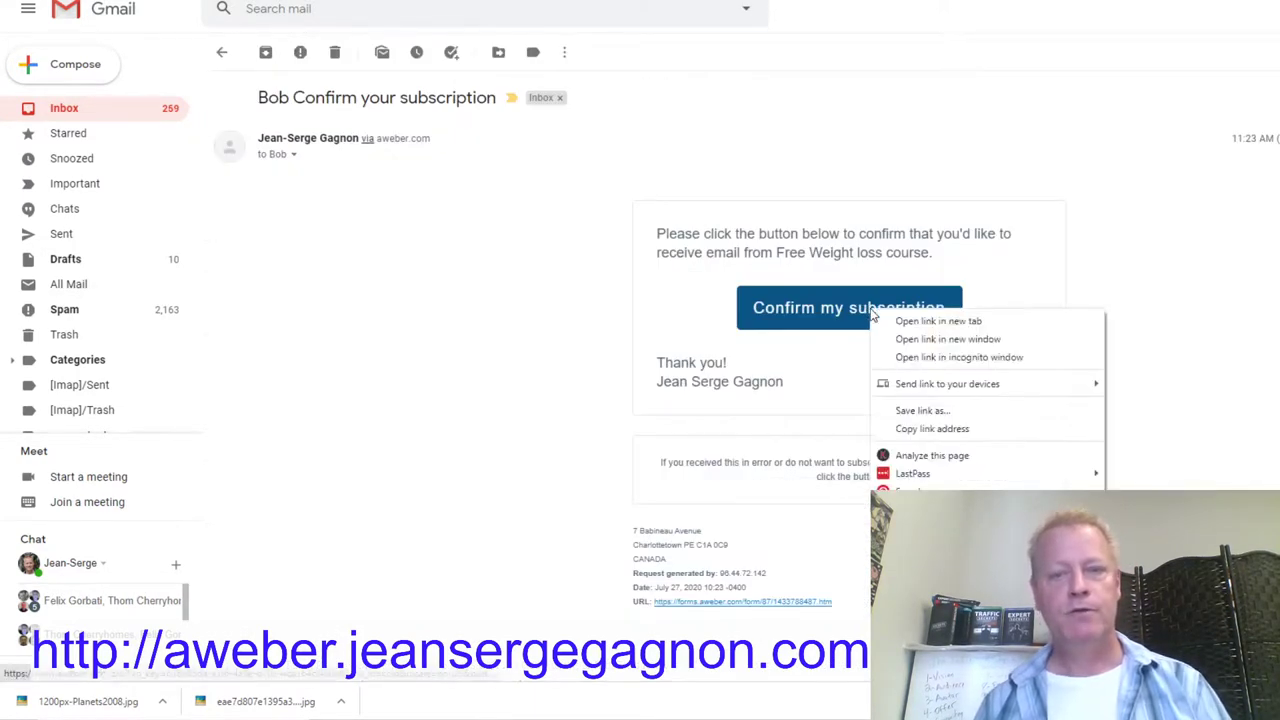
pyautogui.click(979, 362)
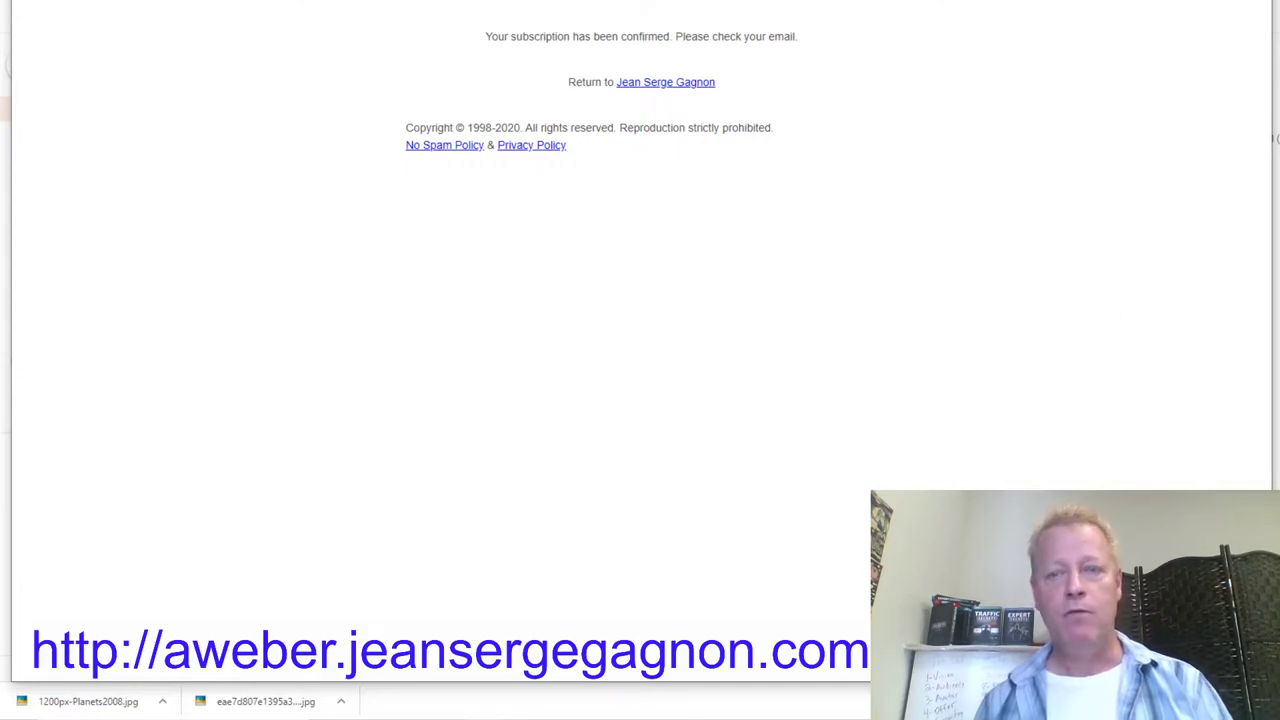
pyautogui.hotkey('alt', 'F4')
# Step: Back in the inbox, refresh until 'Welcome to the weight loss course' arrives
pyautogui.click(58, 109)
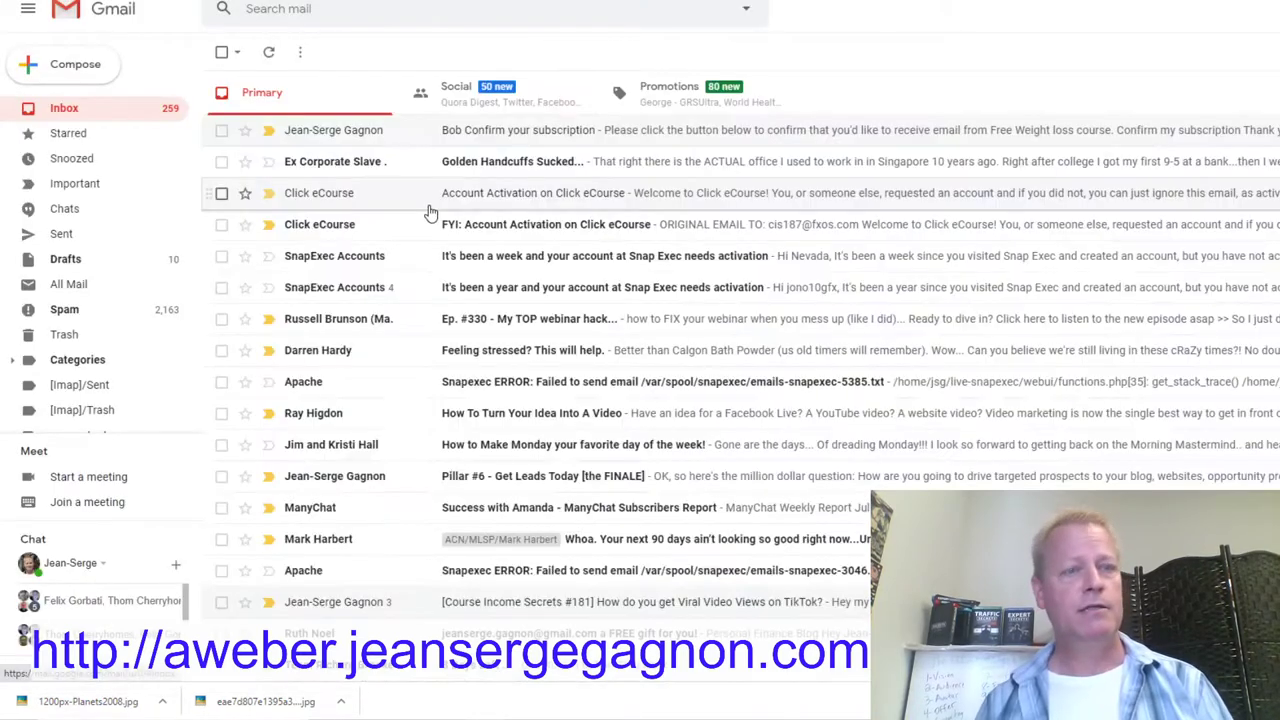
pyautogui.click(270, 55)
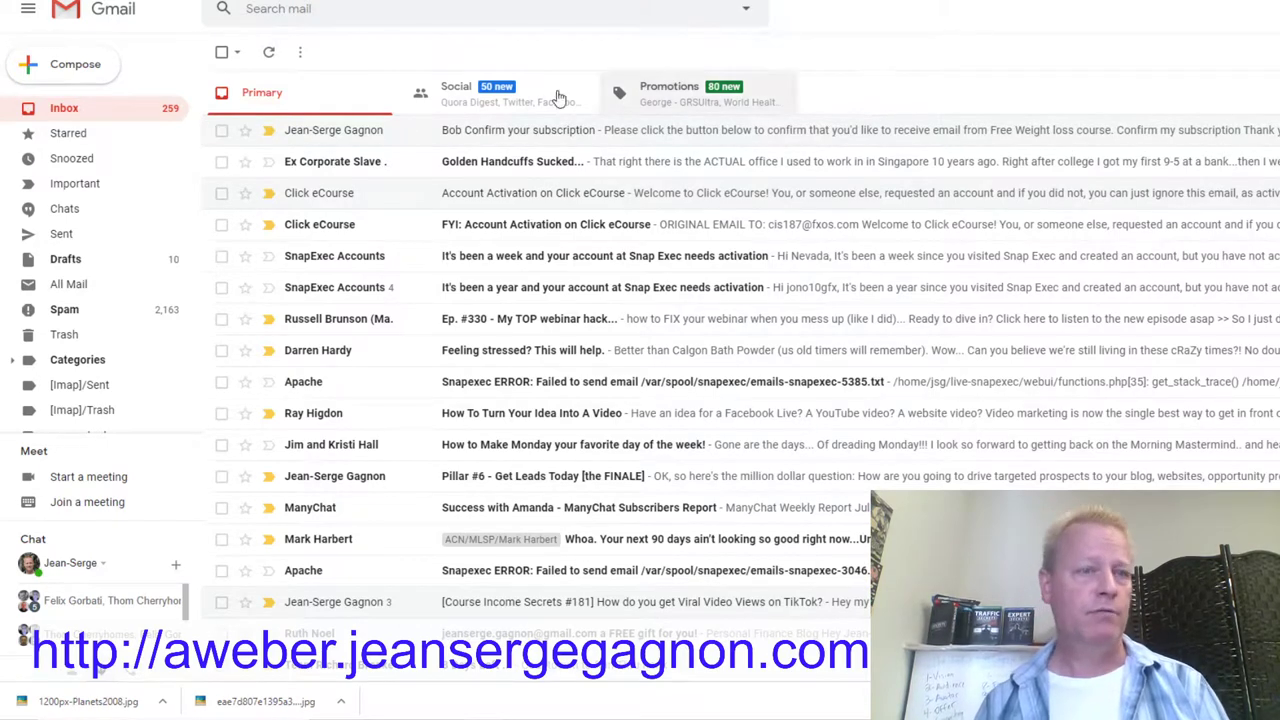
pyautogui.click(269, 55)
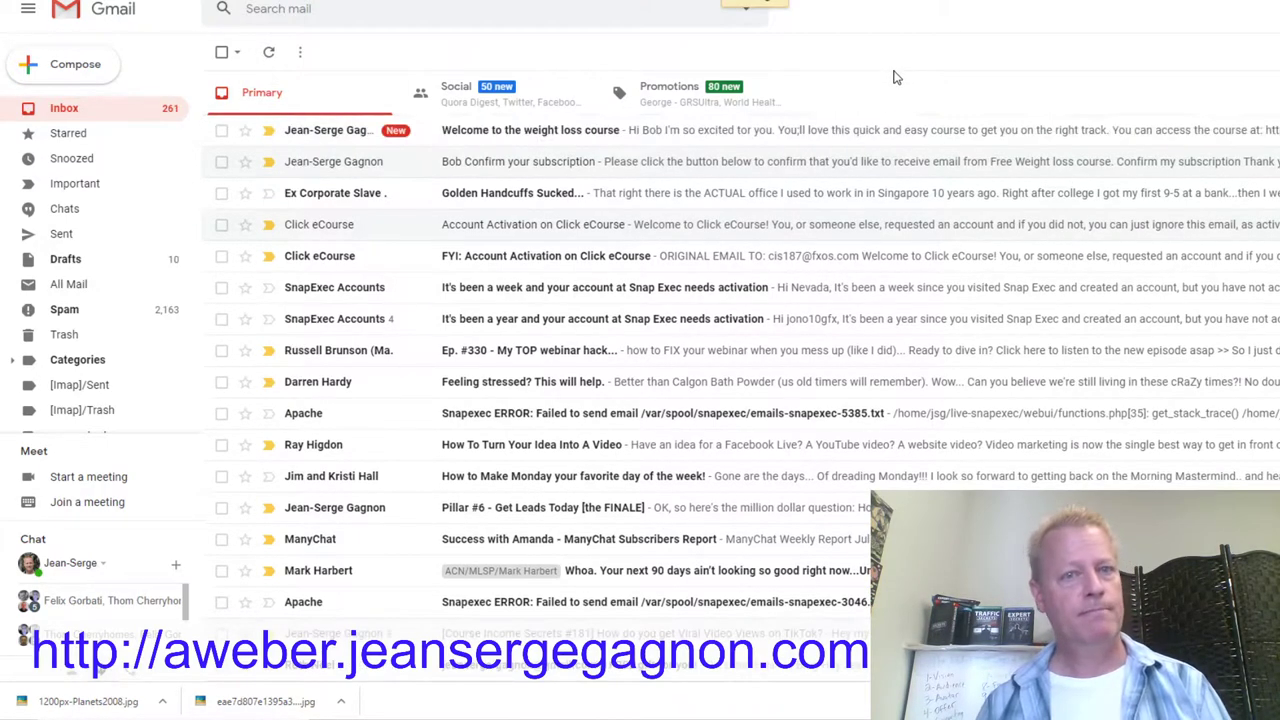
# Step: Open the 'Welcome to the weight loss course' email and open its course link in an incognito window
pyautogui.click(605, 139)
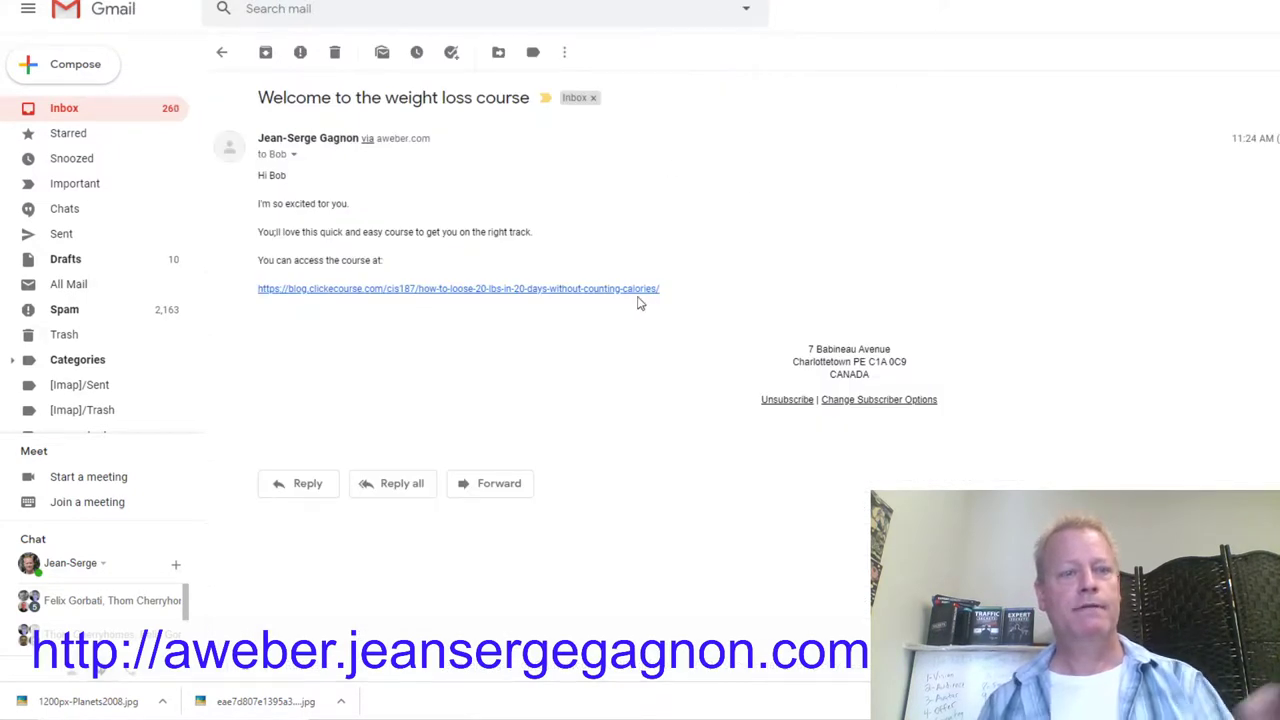
pyautogui.rightClick(405, 295)
pyautogui.click(486, 334)
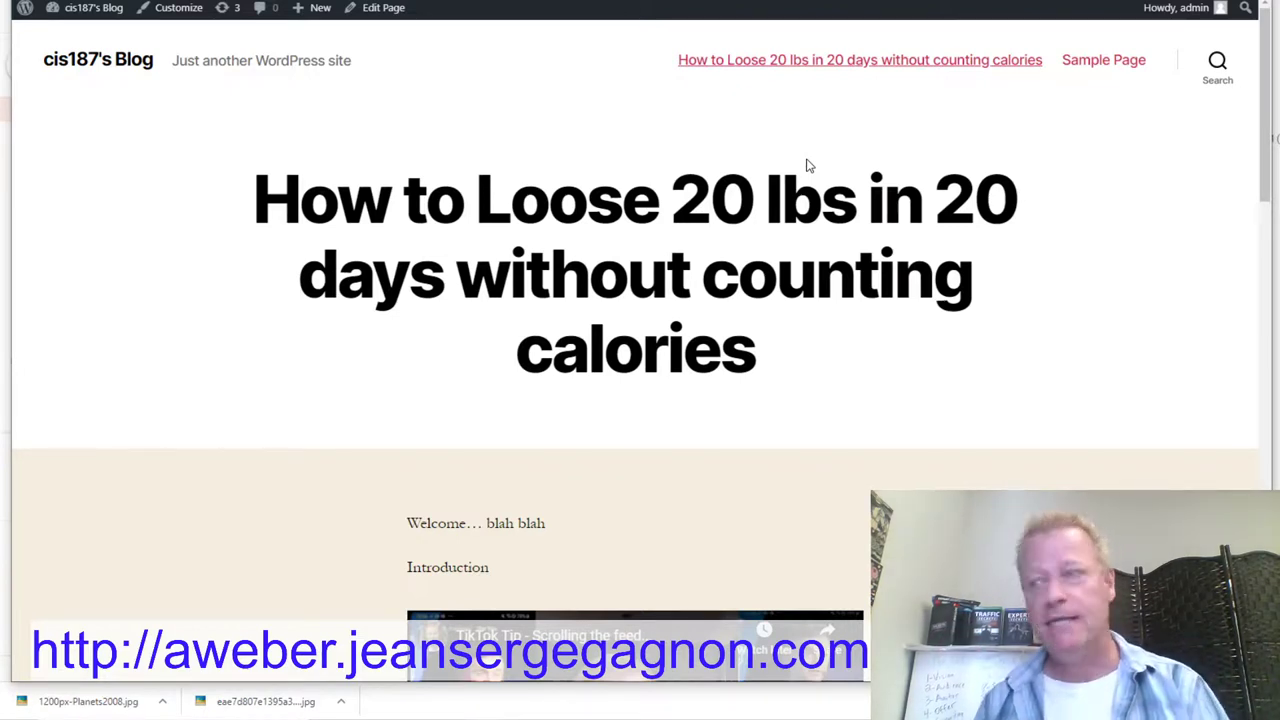
pyautogui.scroll(-7, 809, 165)
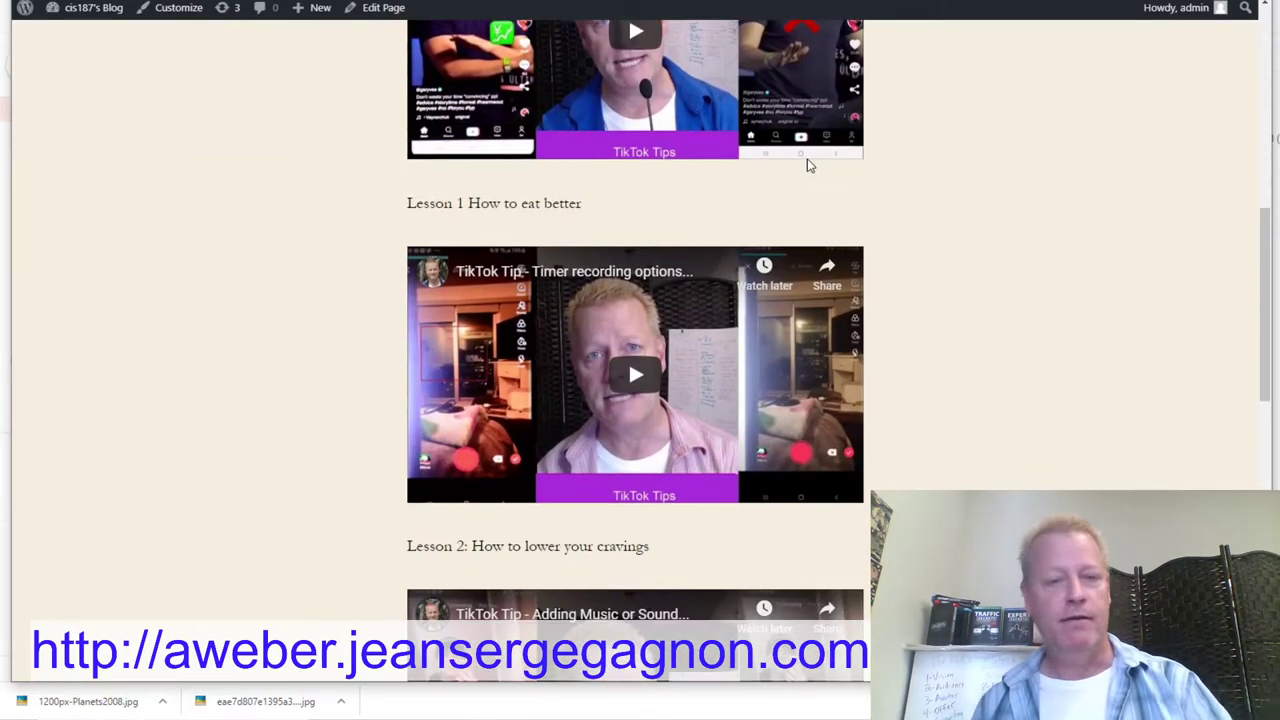
pyautogui.scroll(-5, 700, 145)
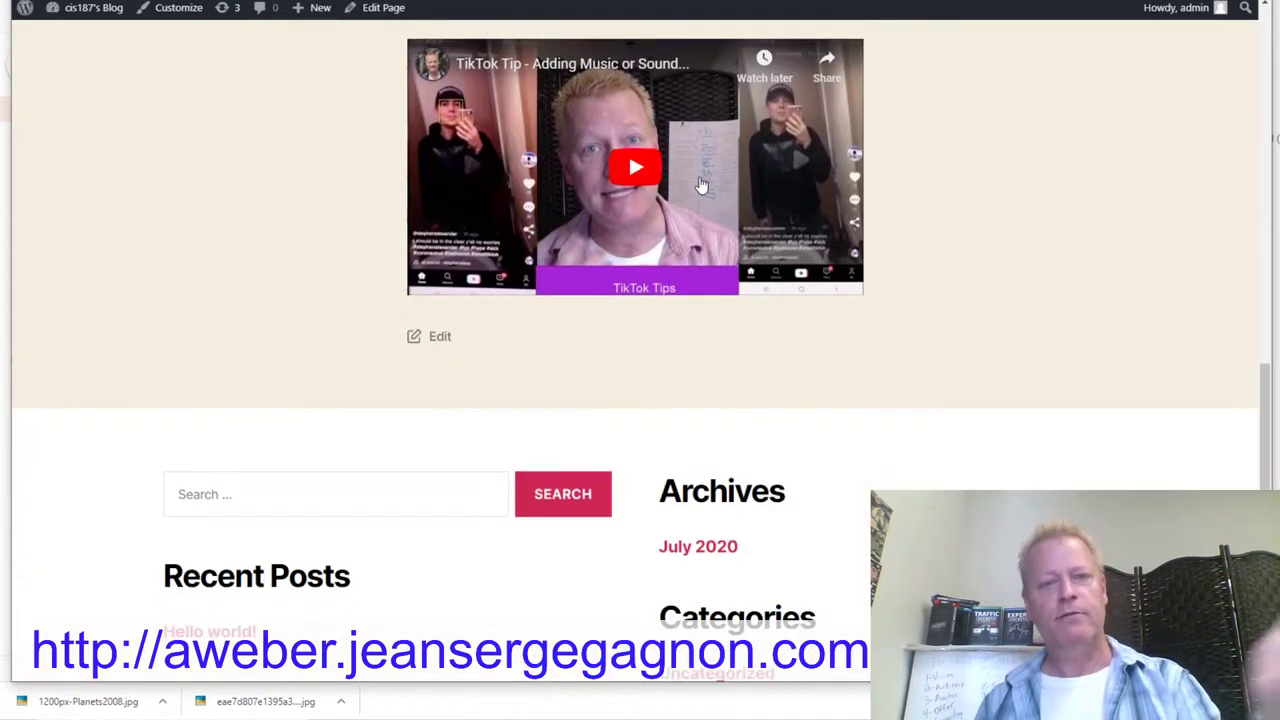
pyautogui.scroll(5, 700, 186)
pyautogui.scroll(8, 700, 187)
pyautogui.scroll(-7, 680, 185)
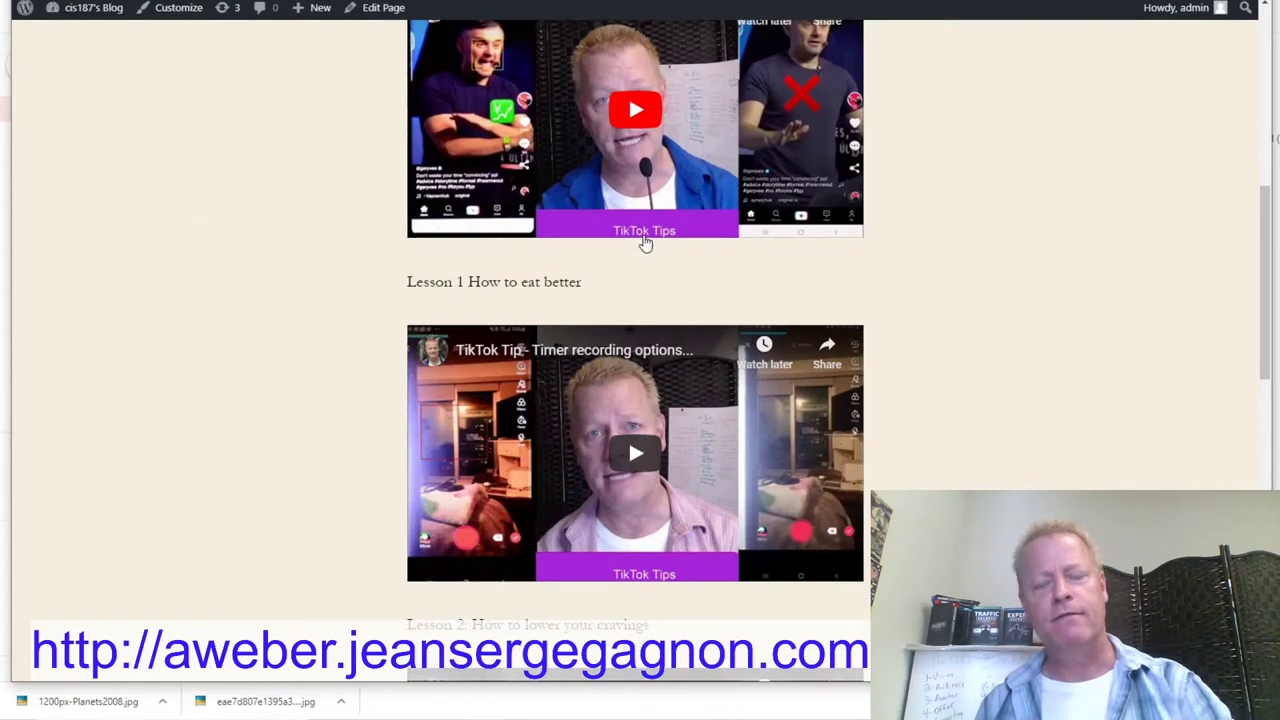
pyautogui.scroll(-4, 650, 183)
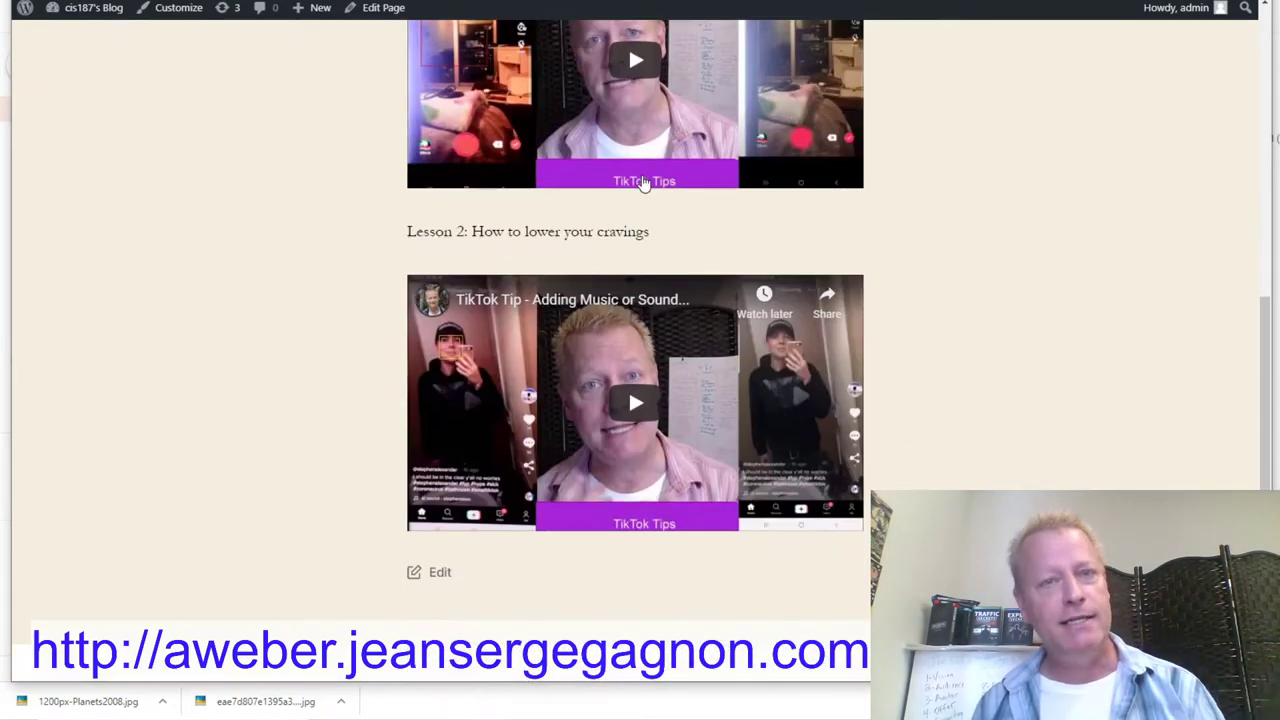
pyautogui.scroll(9, 644, 183)
pyautogui.scroll(-5, 644, 183)
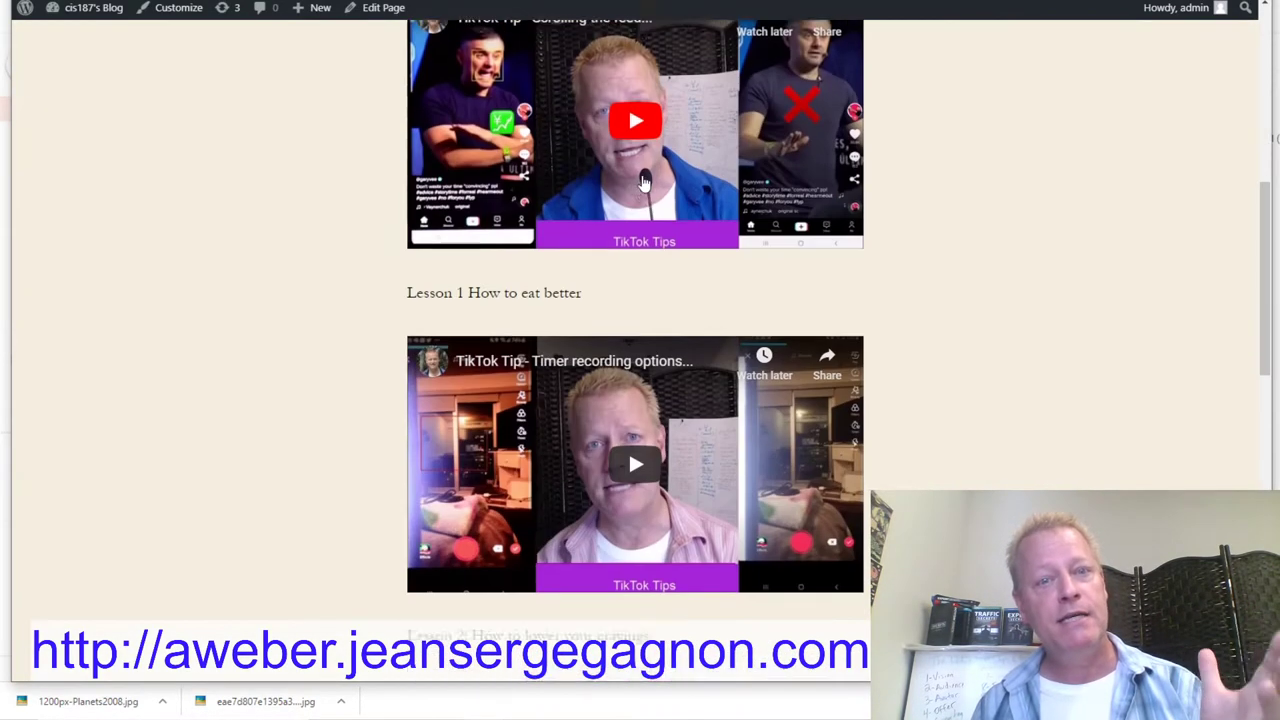